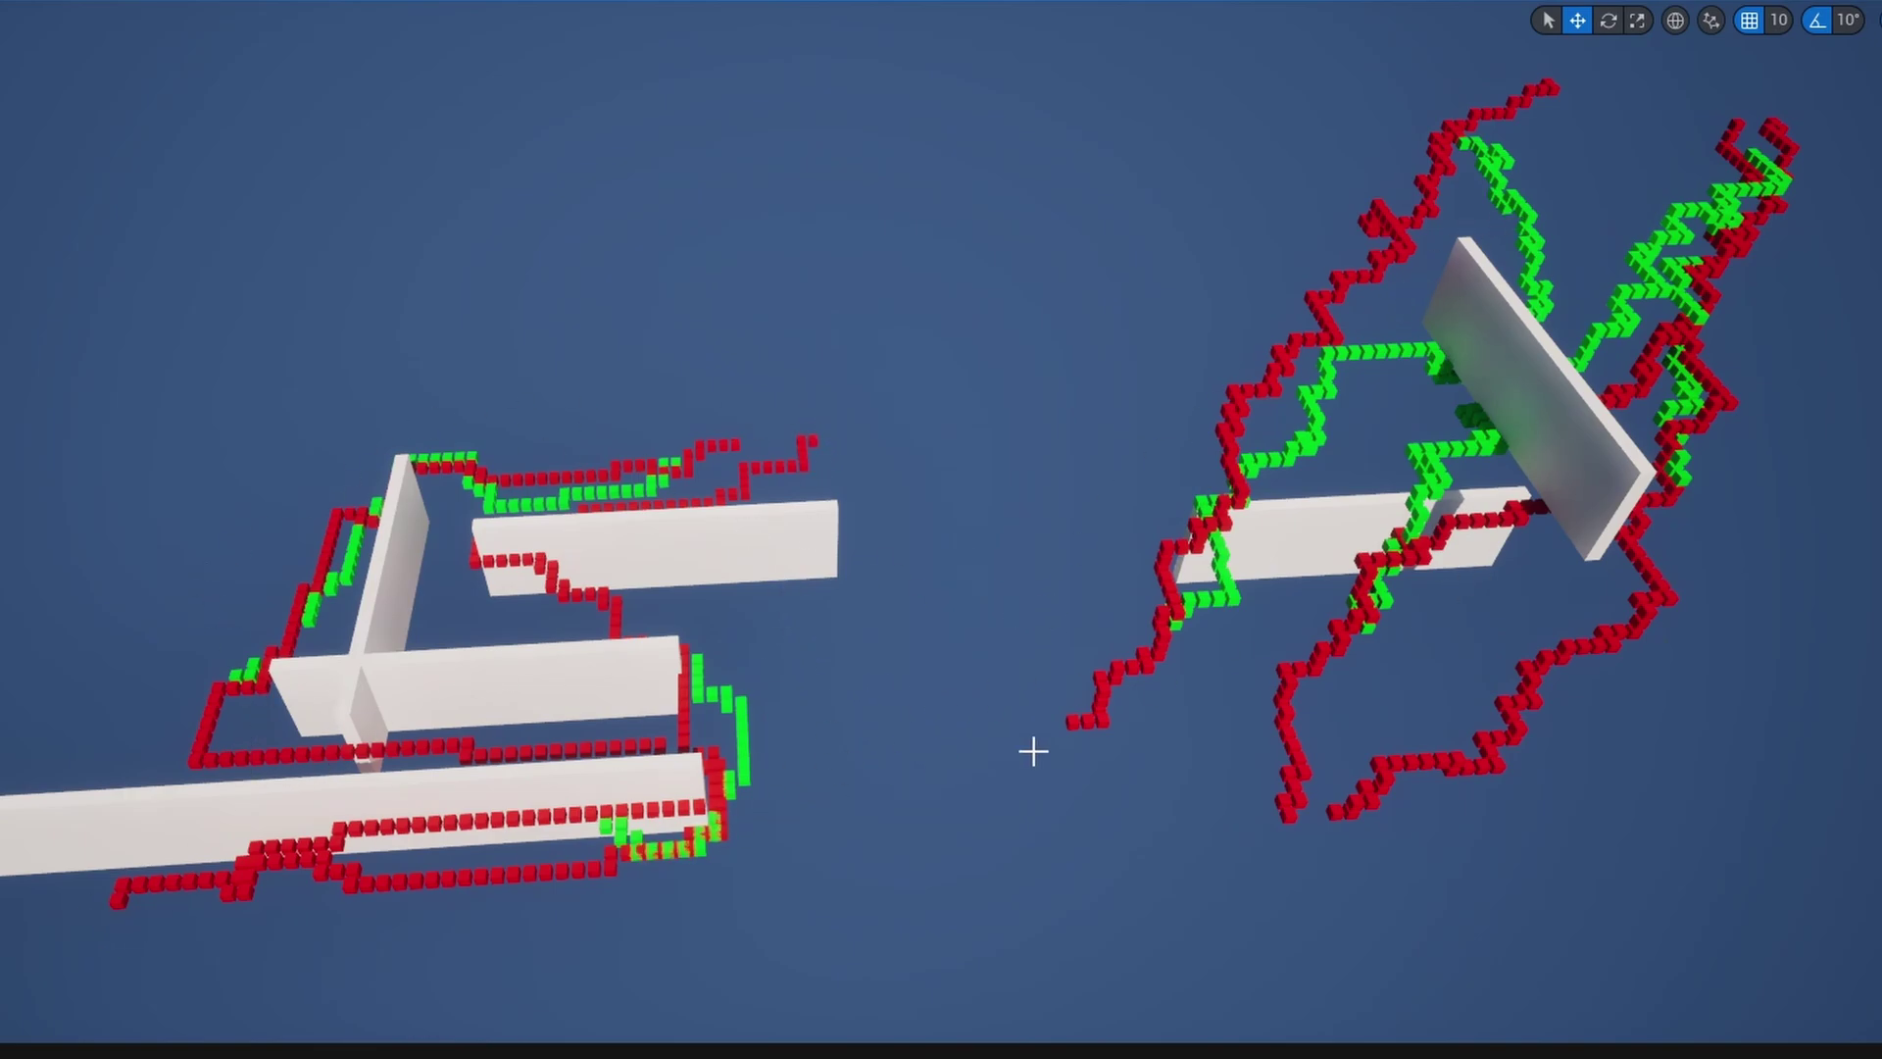
right_drag(1110, 751, 1121, 752)
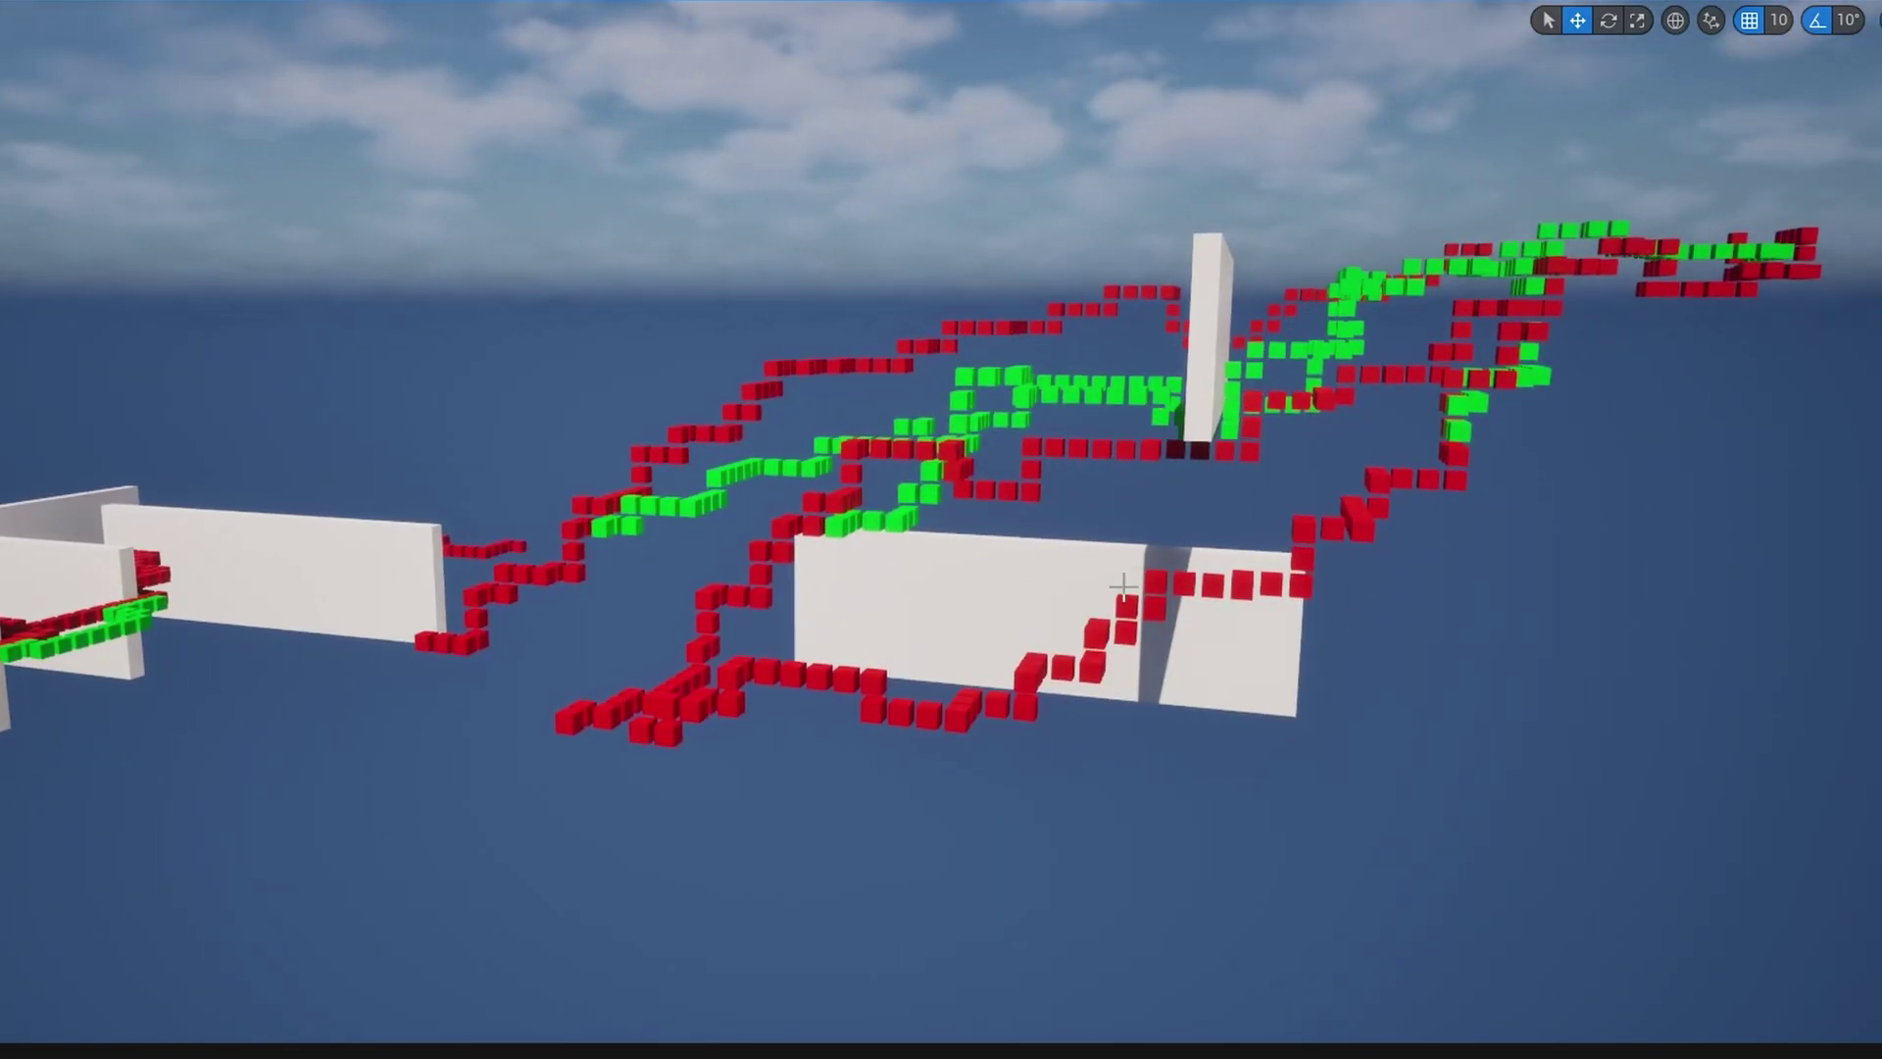
right_drag(1119, 600, 518, 689)
right_drag(805, 425, 597, 617)
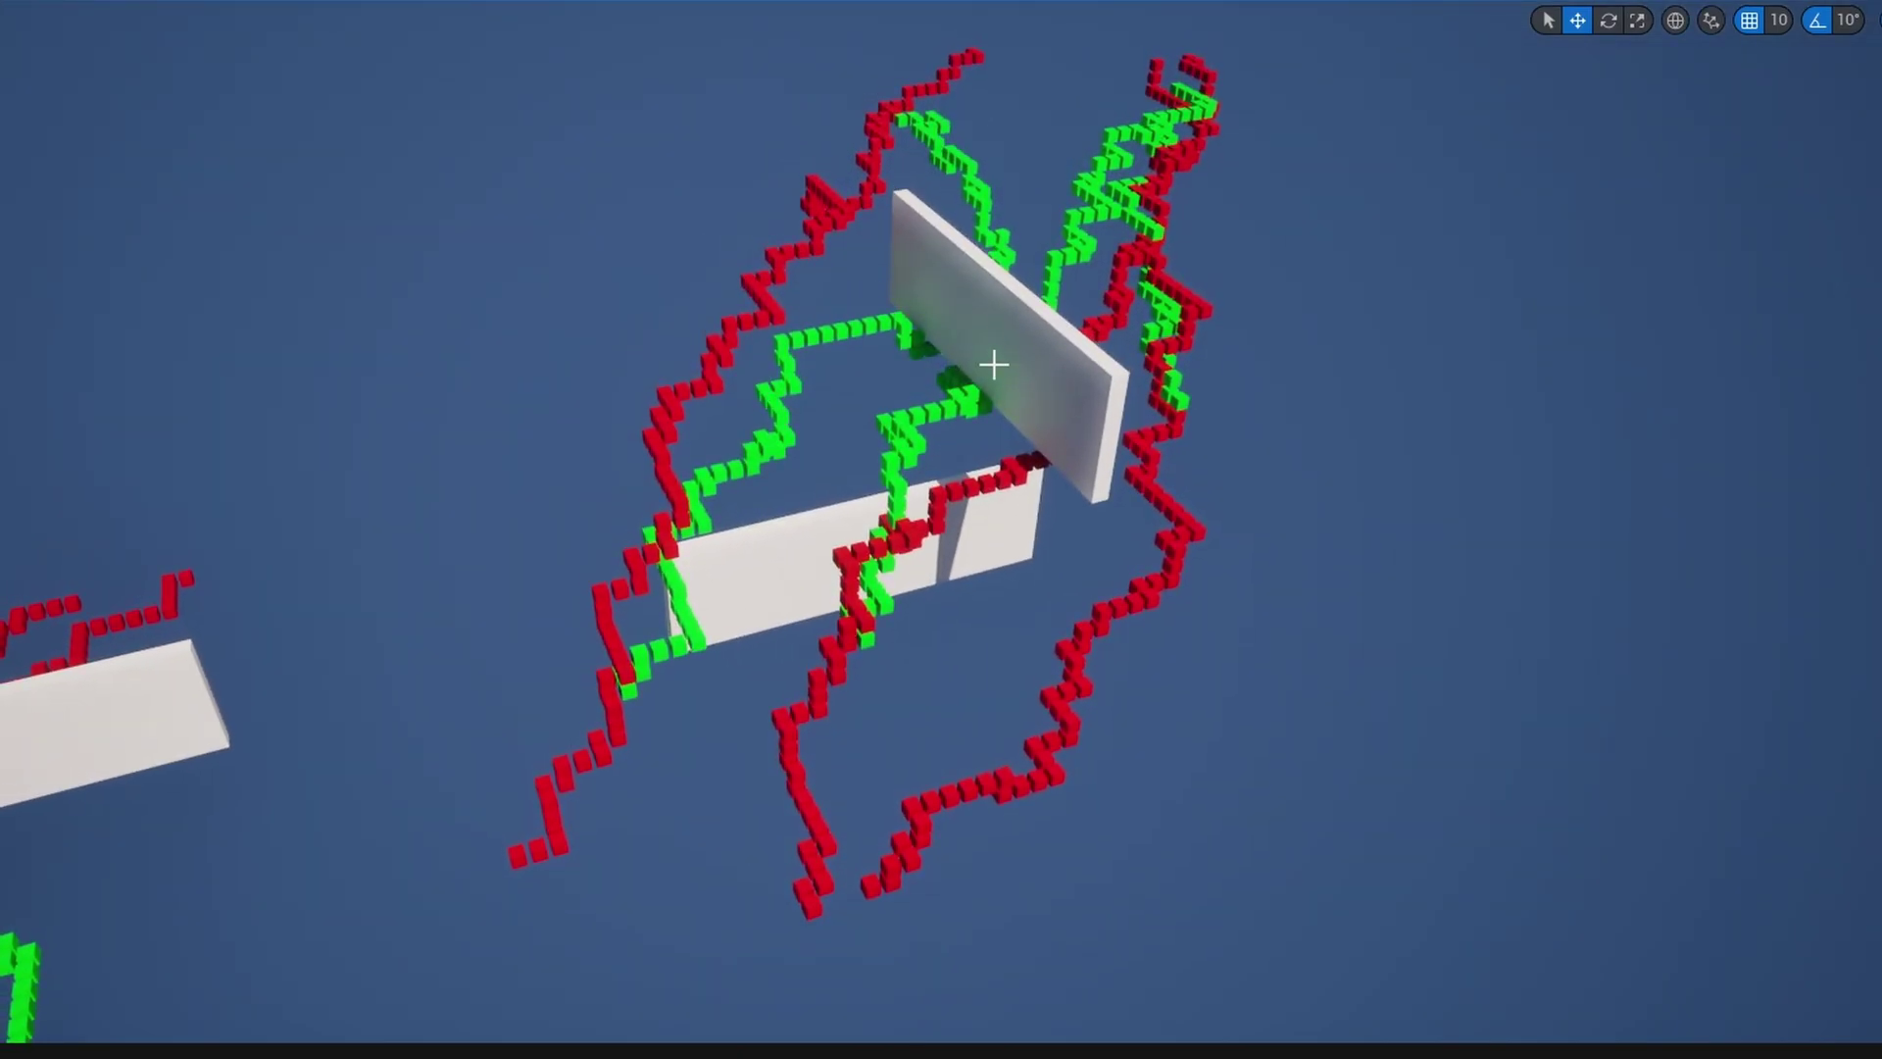
right_drag(1056, 219, 1105, 198)
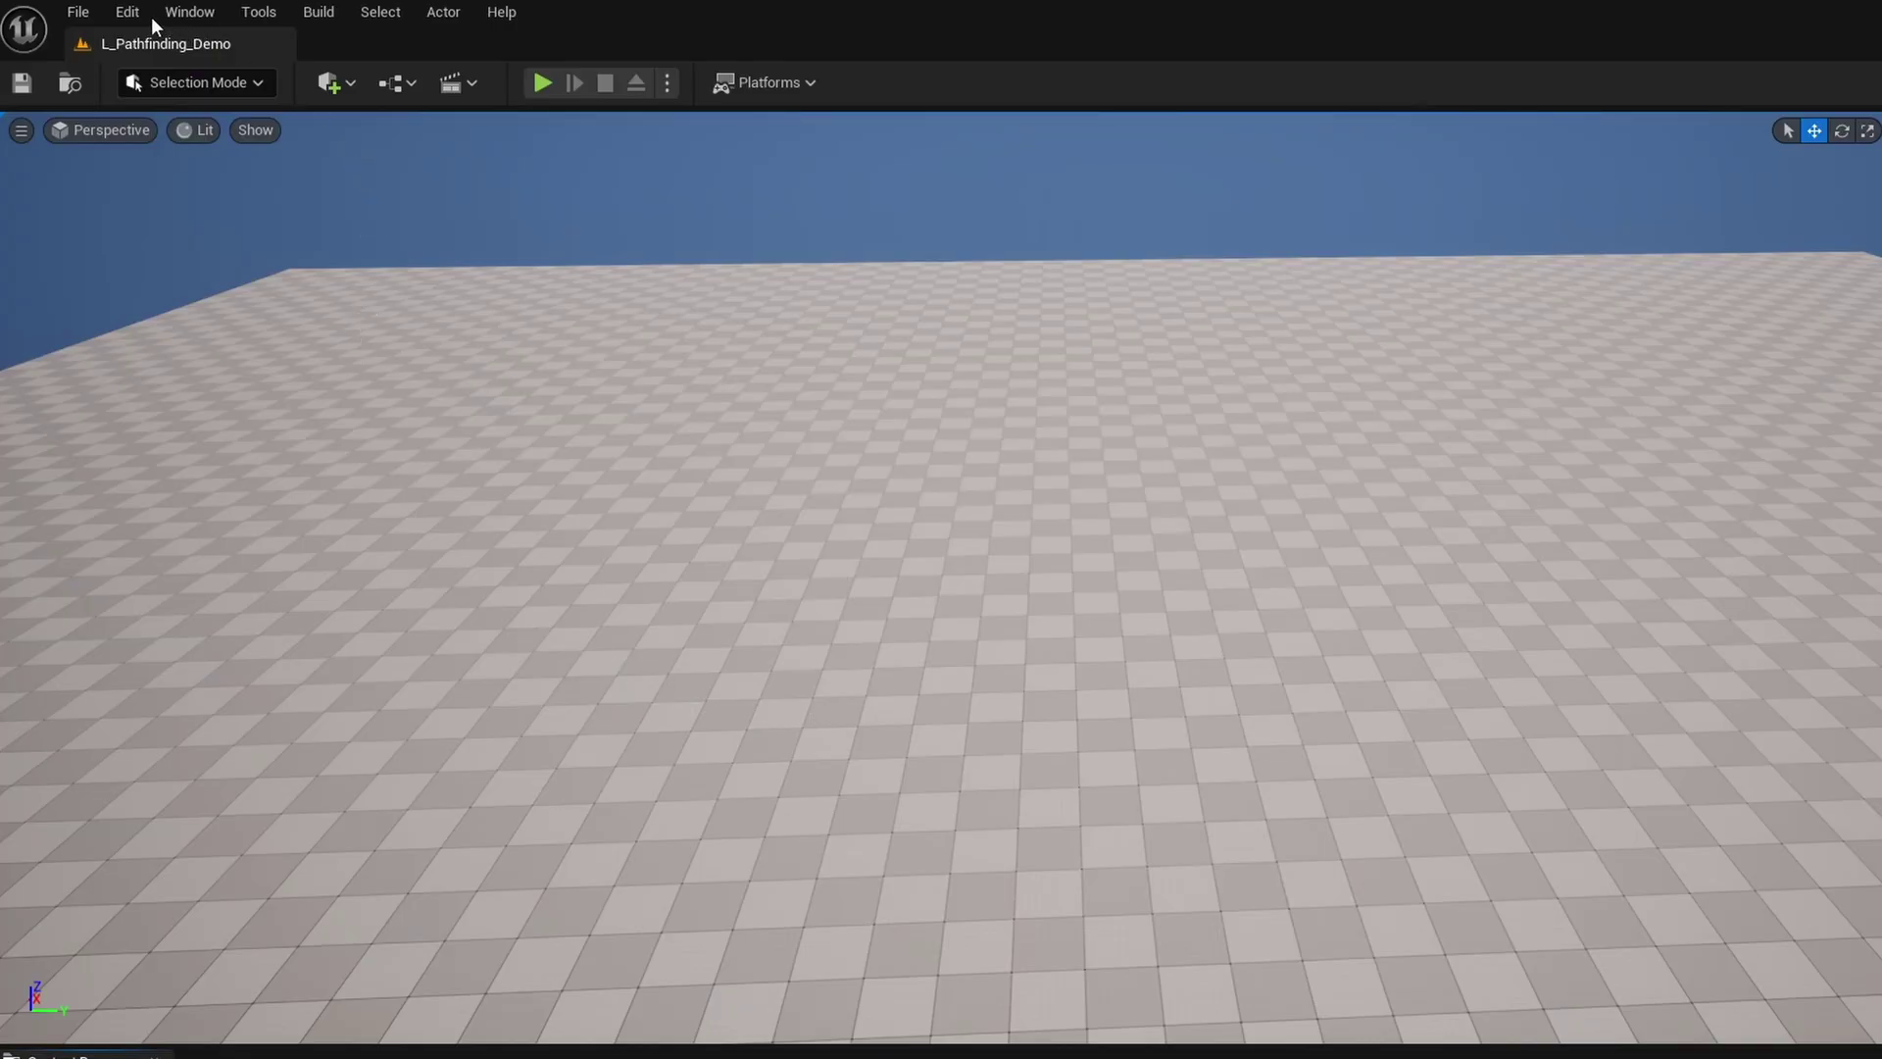
Step: Open the plugin manager and search it for "pcg"
click(147, 16)
click(232, 387)
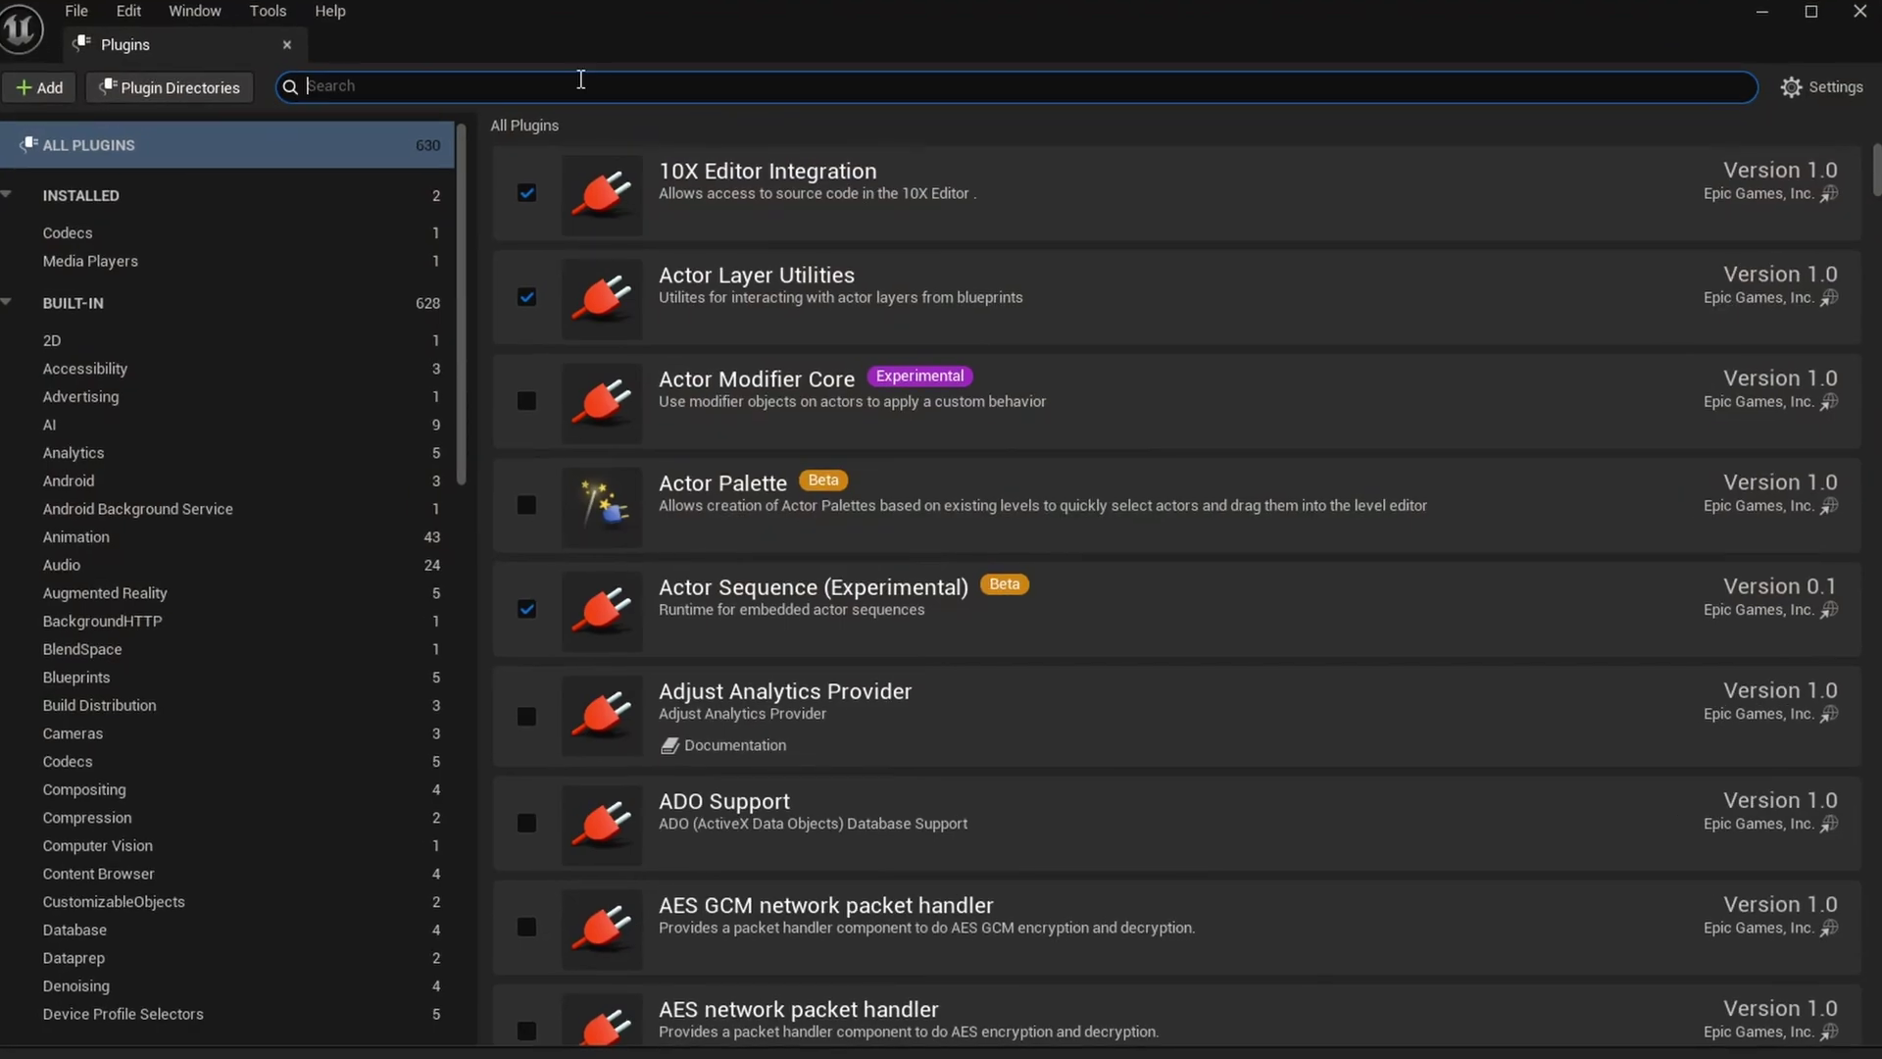
text(pcg)
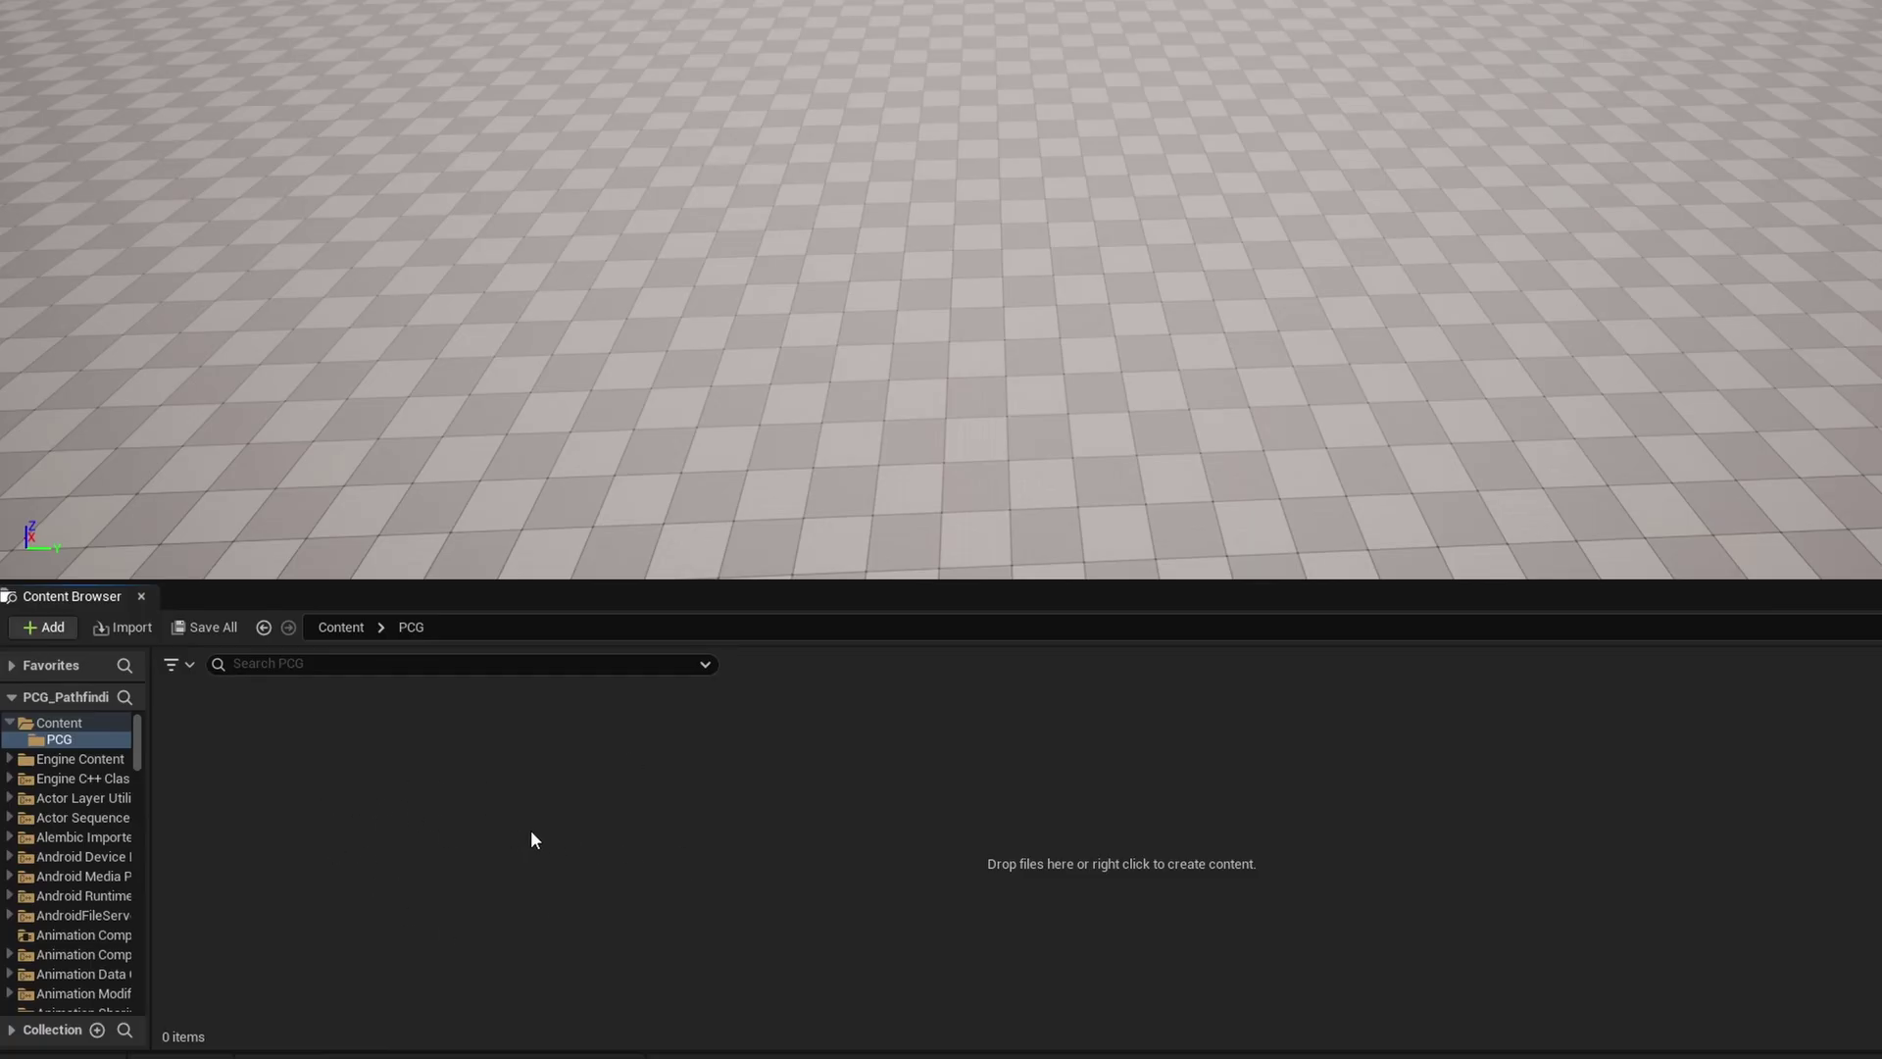
Step: Create a PCG Graph named PCG_2DPathfinding in the PCG content folder and place it in the level
right_click(459, 831)
mouse_move(619, 693)
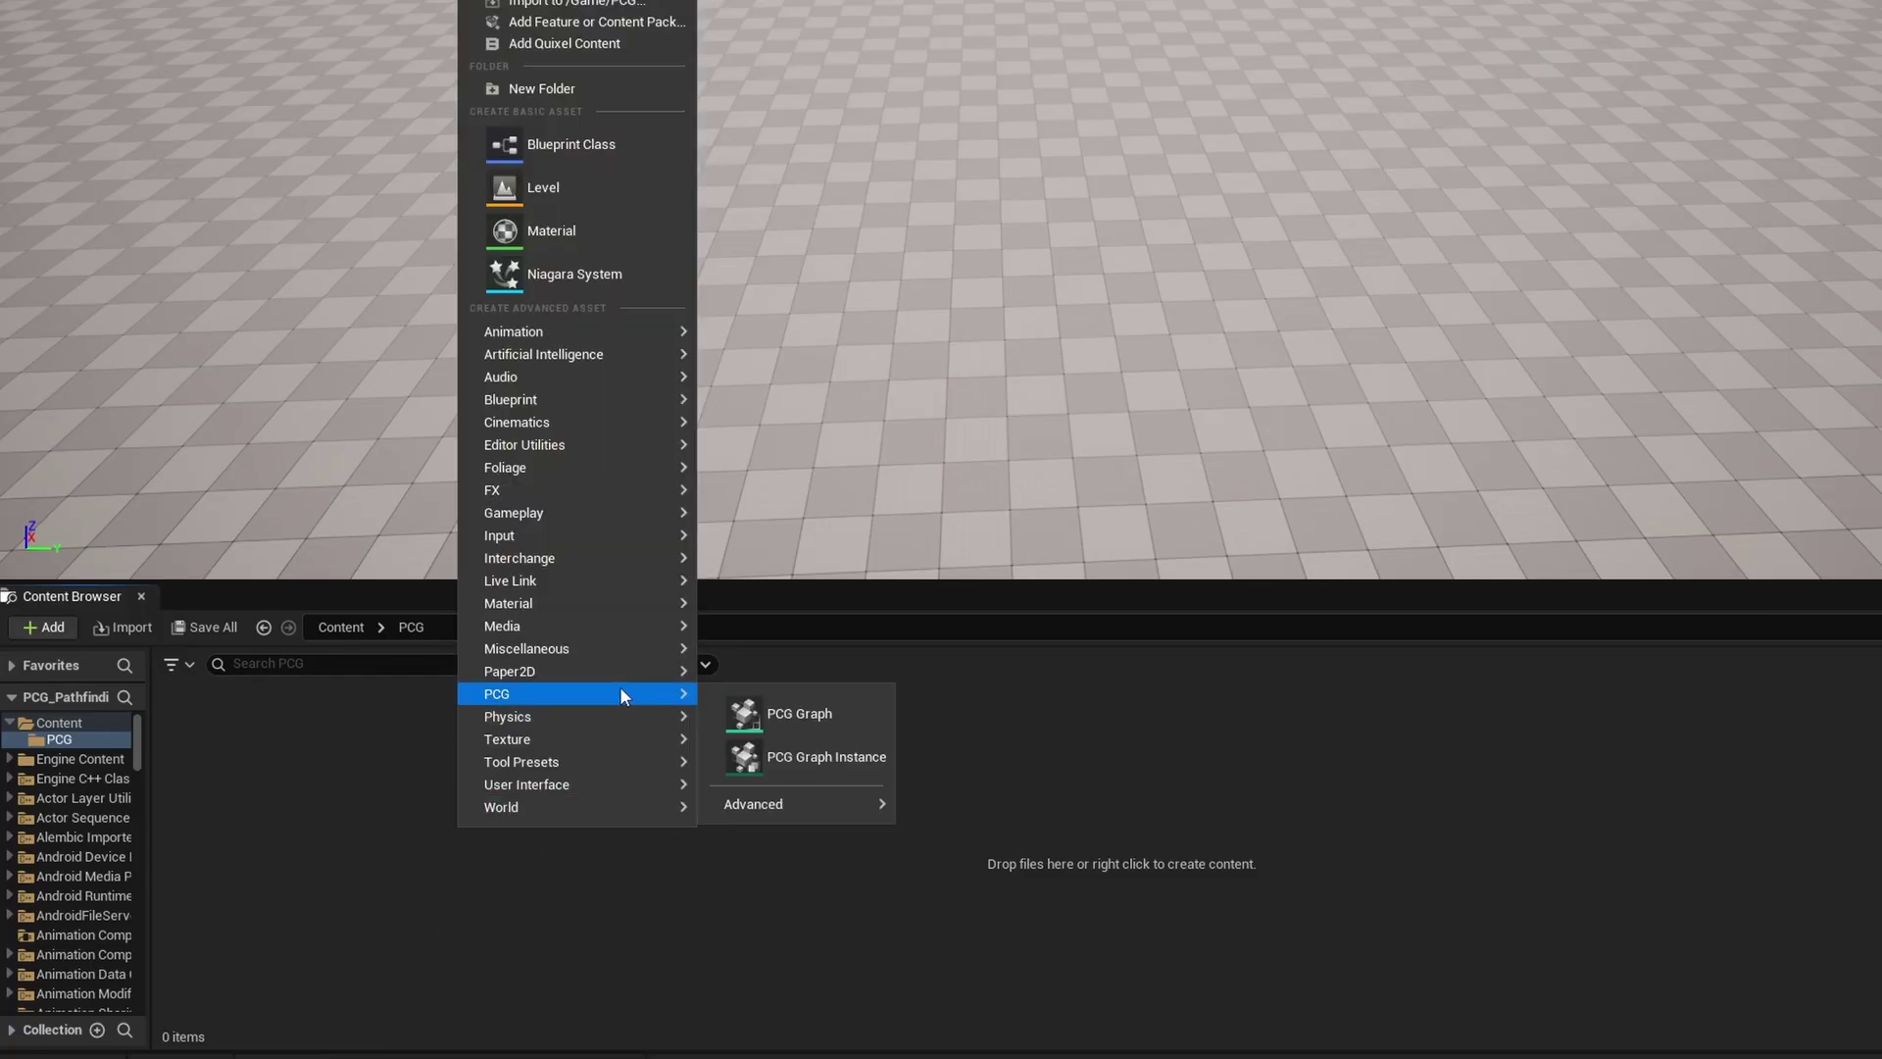
click(796, 717)
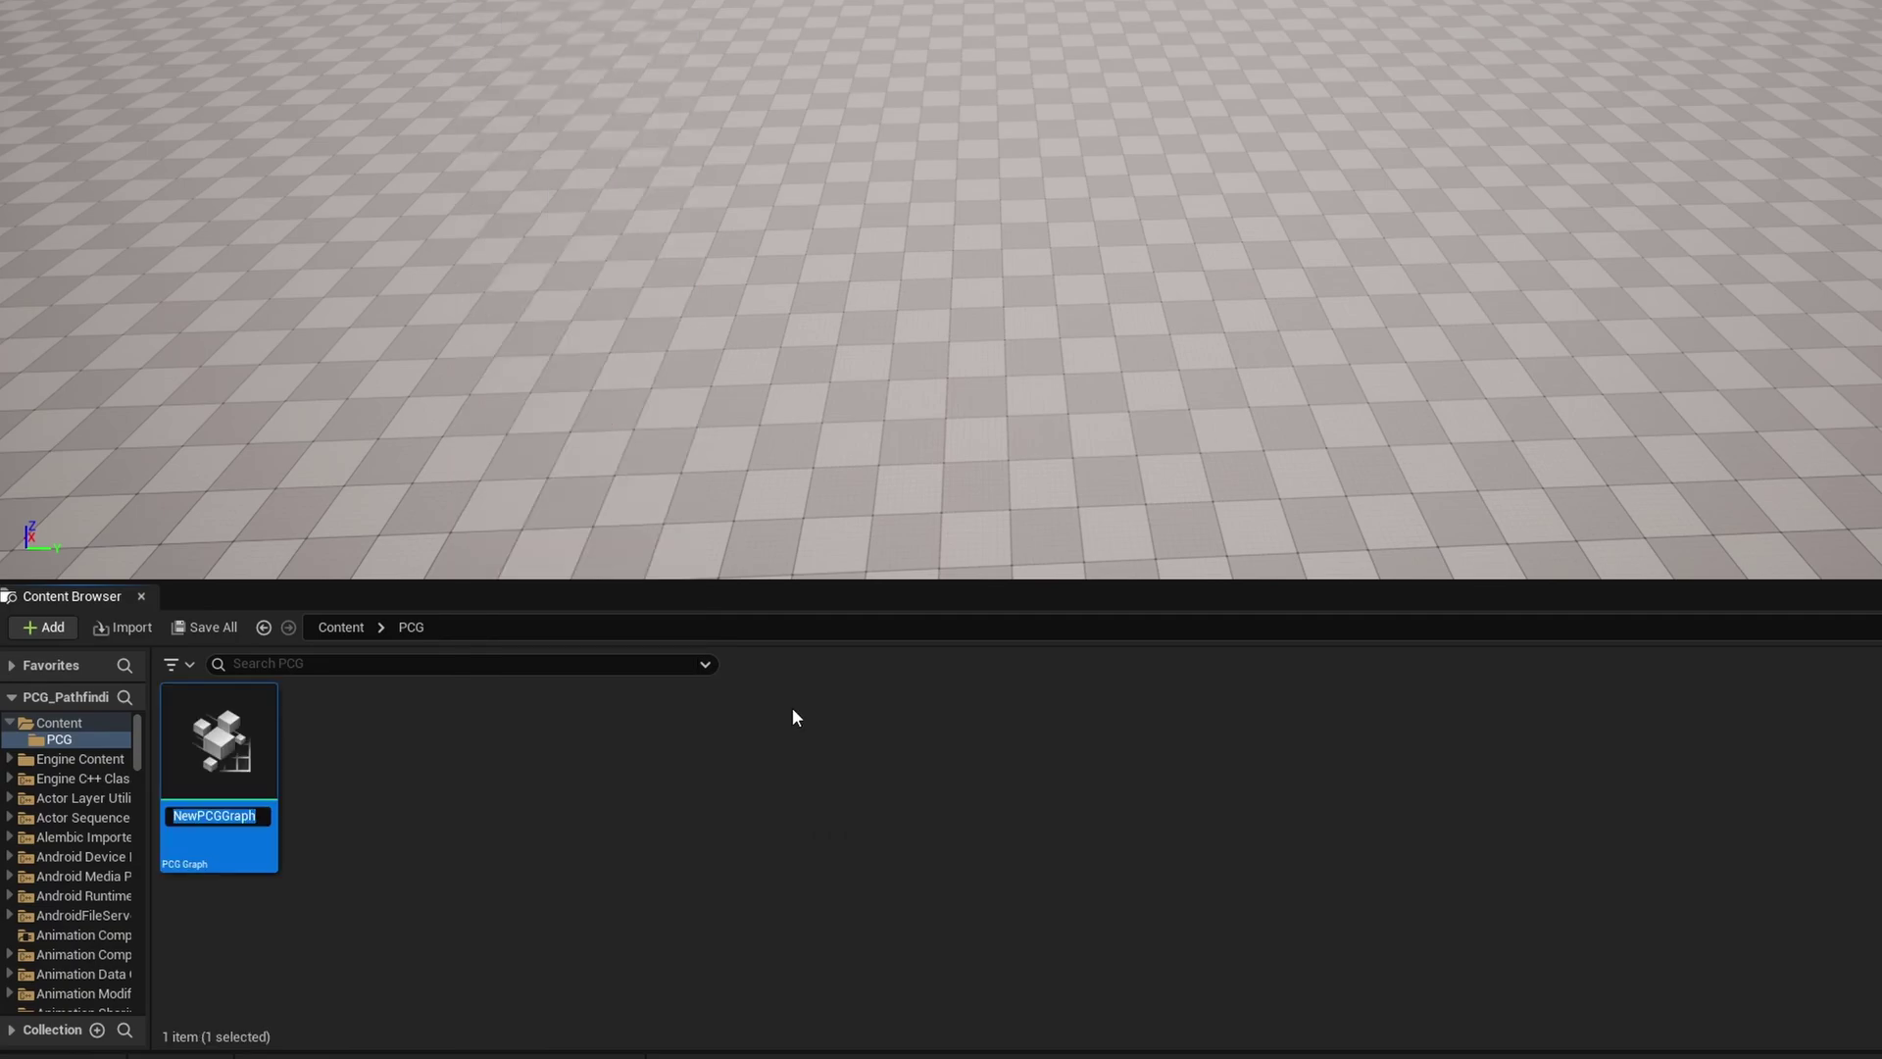
text(PCG_2DPathfinding)
key(Return)
drag(226, 750, 1131, 135)
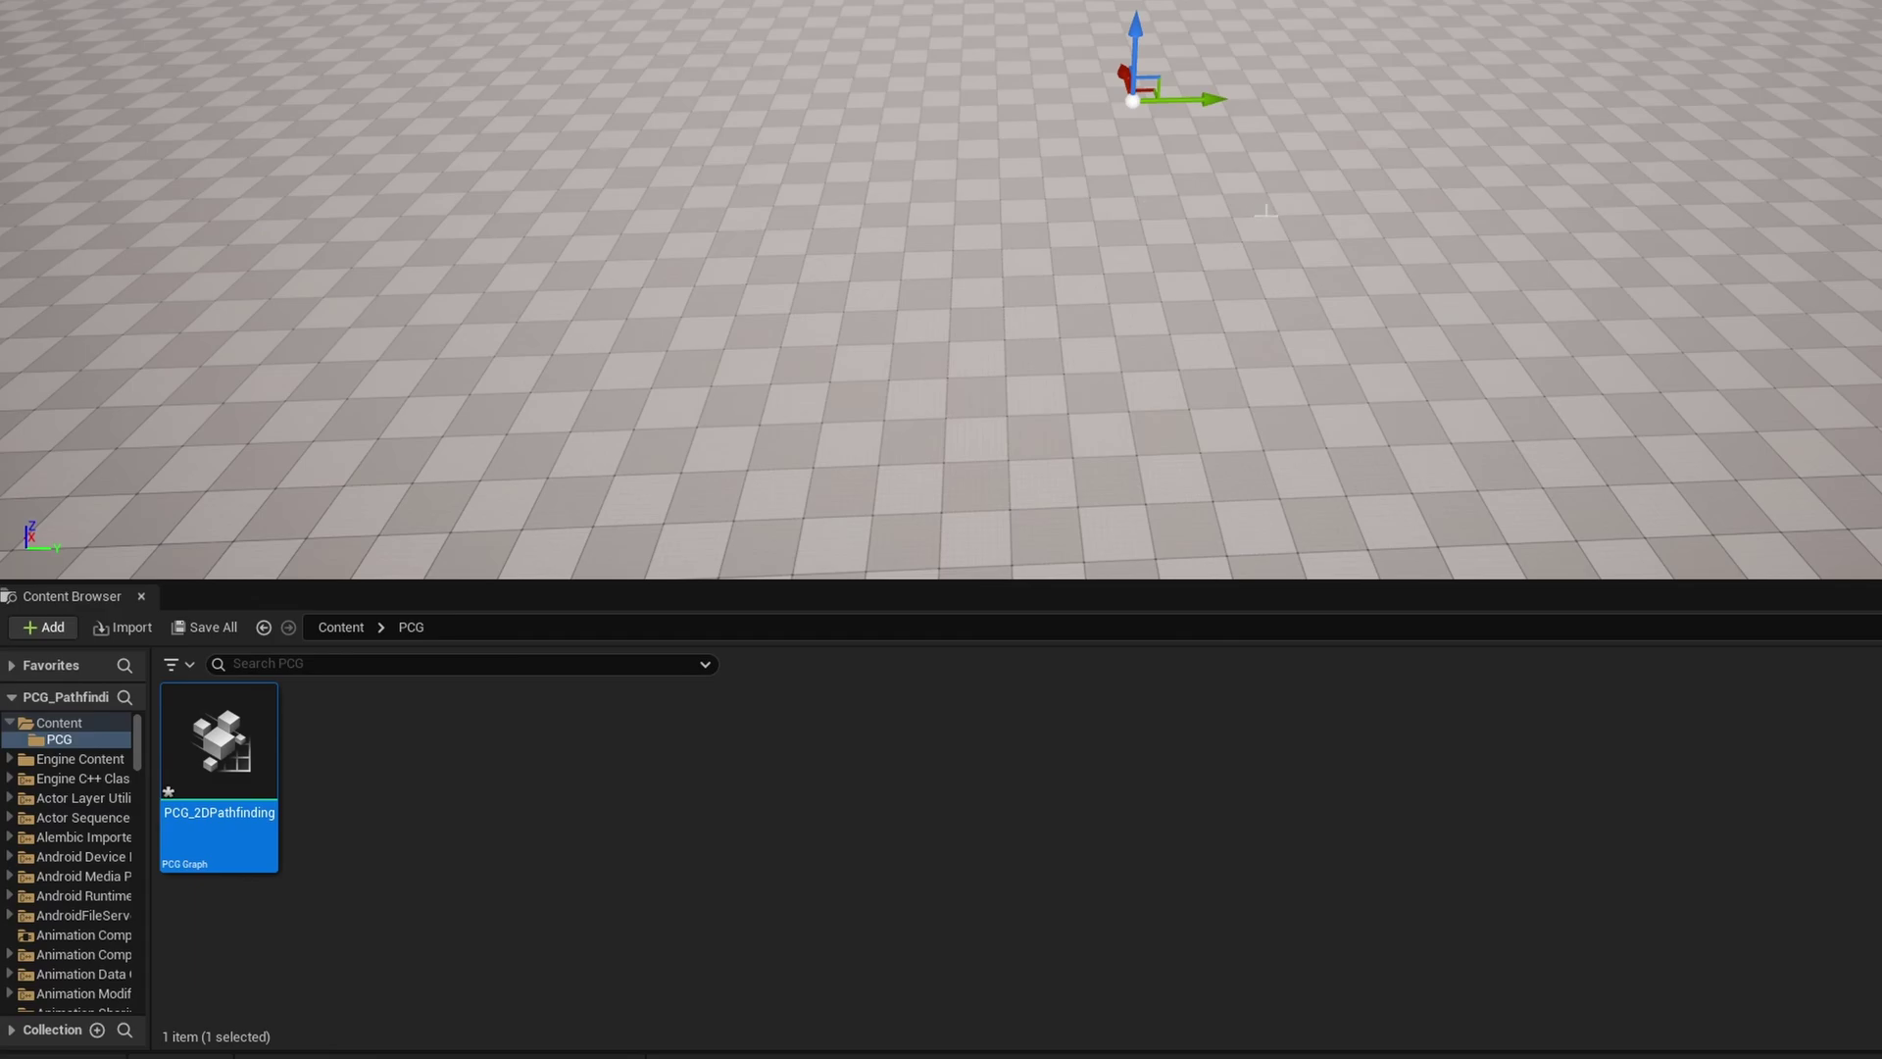
Step: Open the PCG_2DPathfinding graph and add a Create Points Grid node
double_click(233, 745)
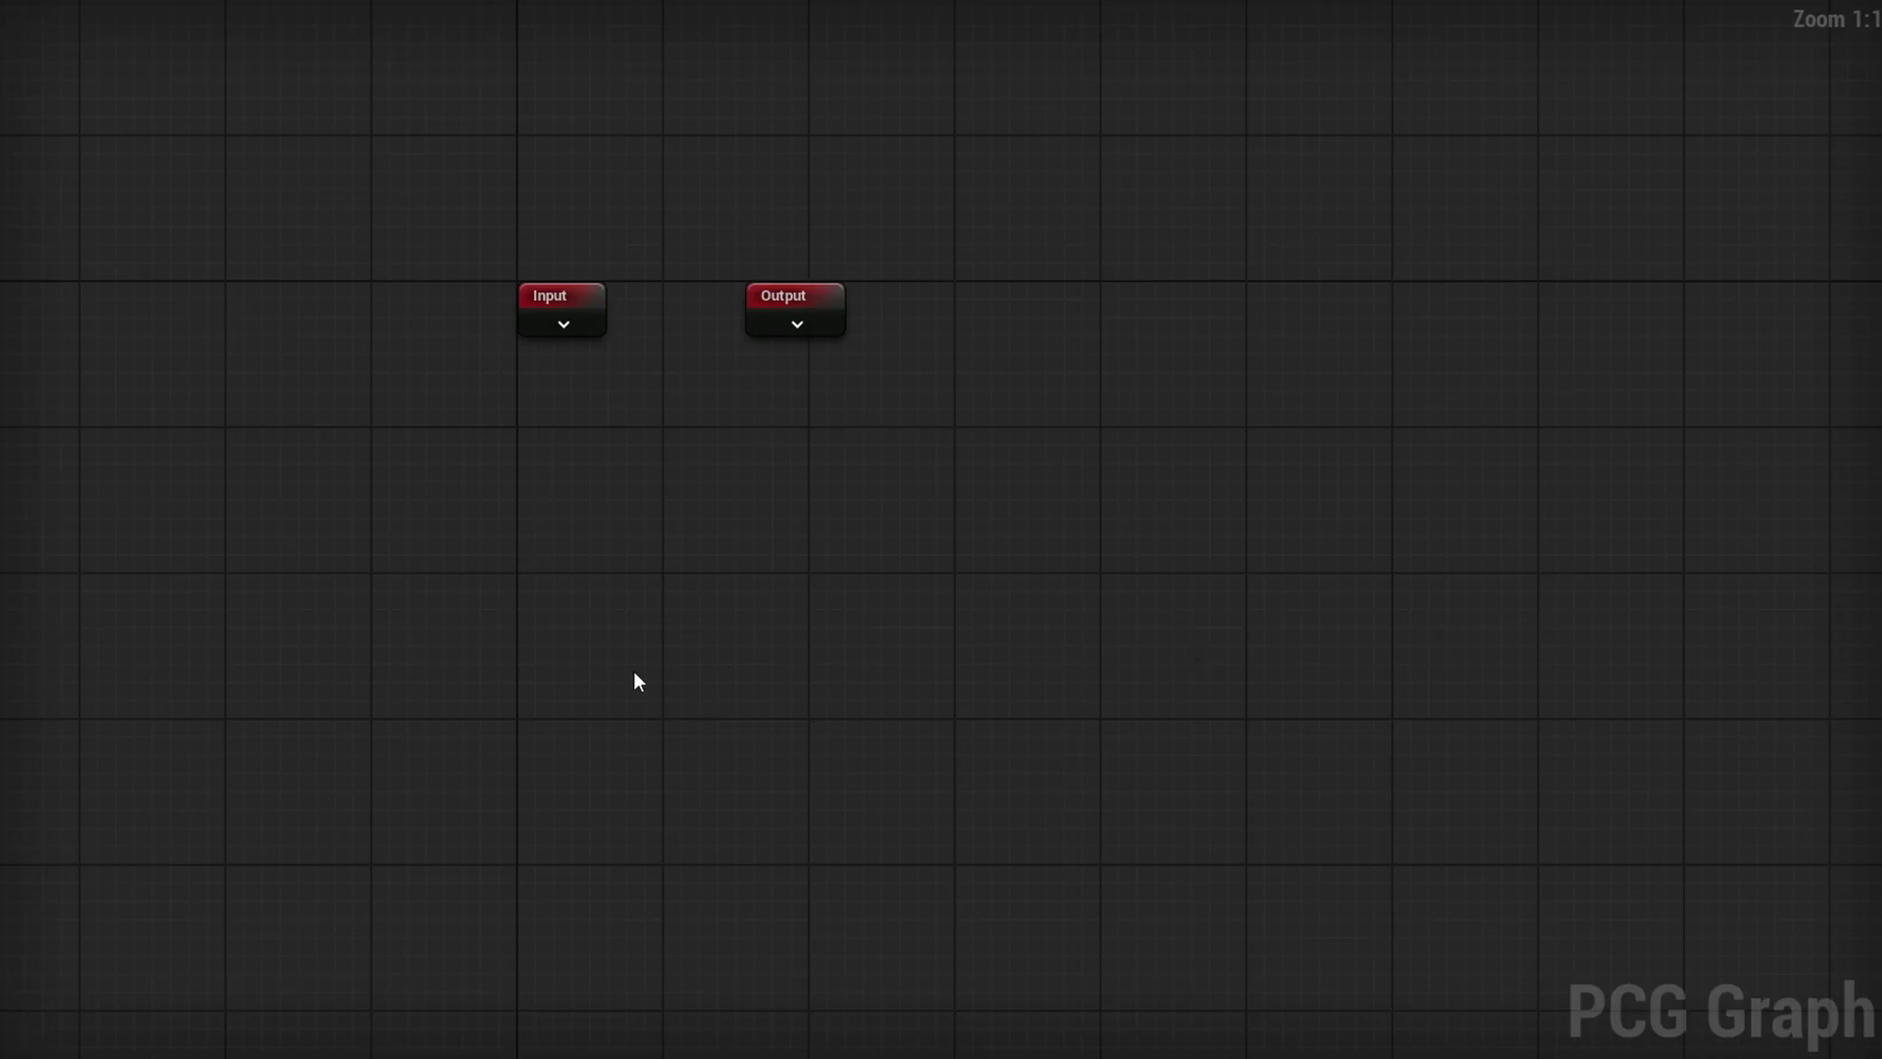
right_drag(466, 564, 765, 572)
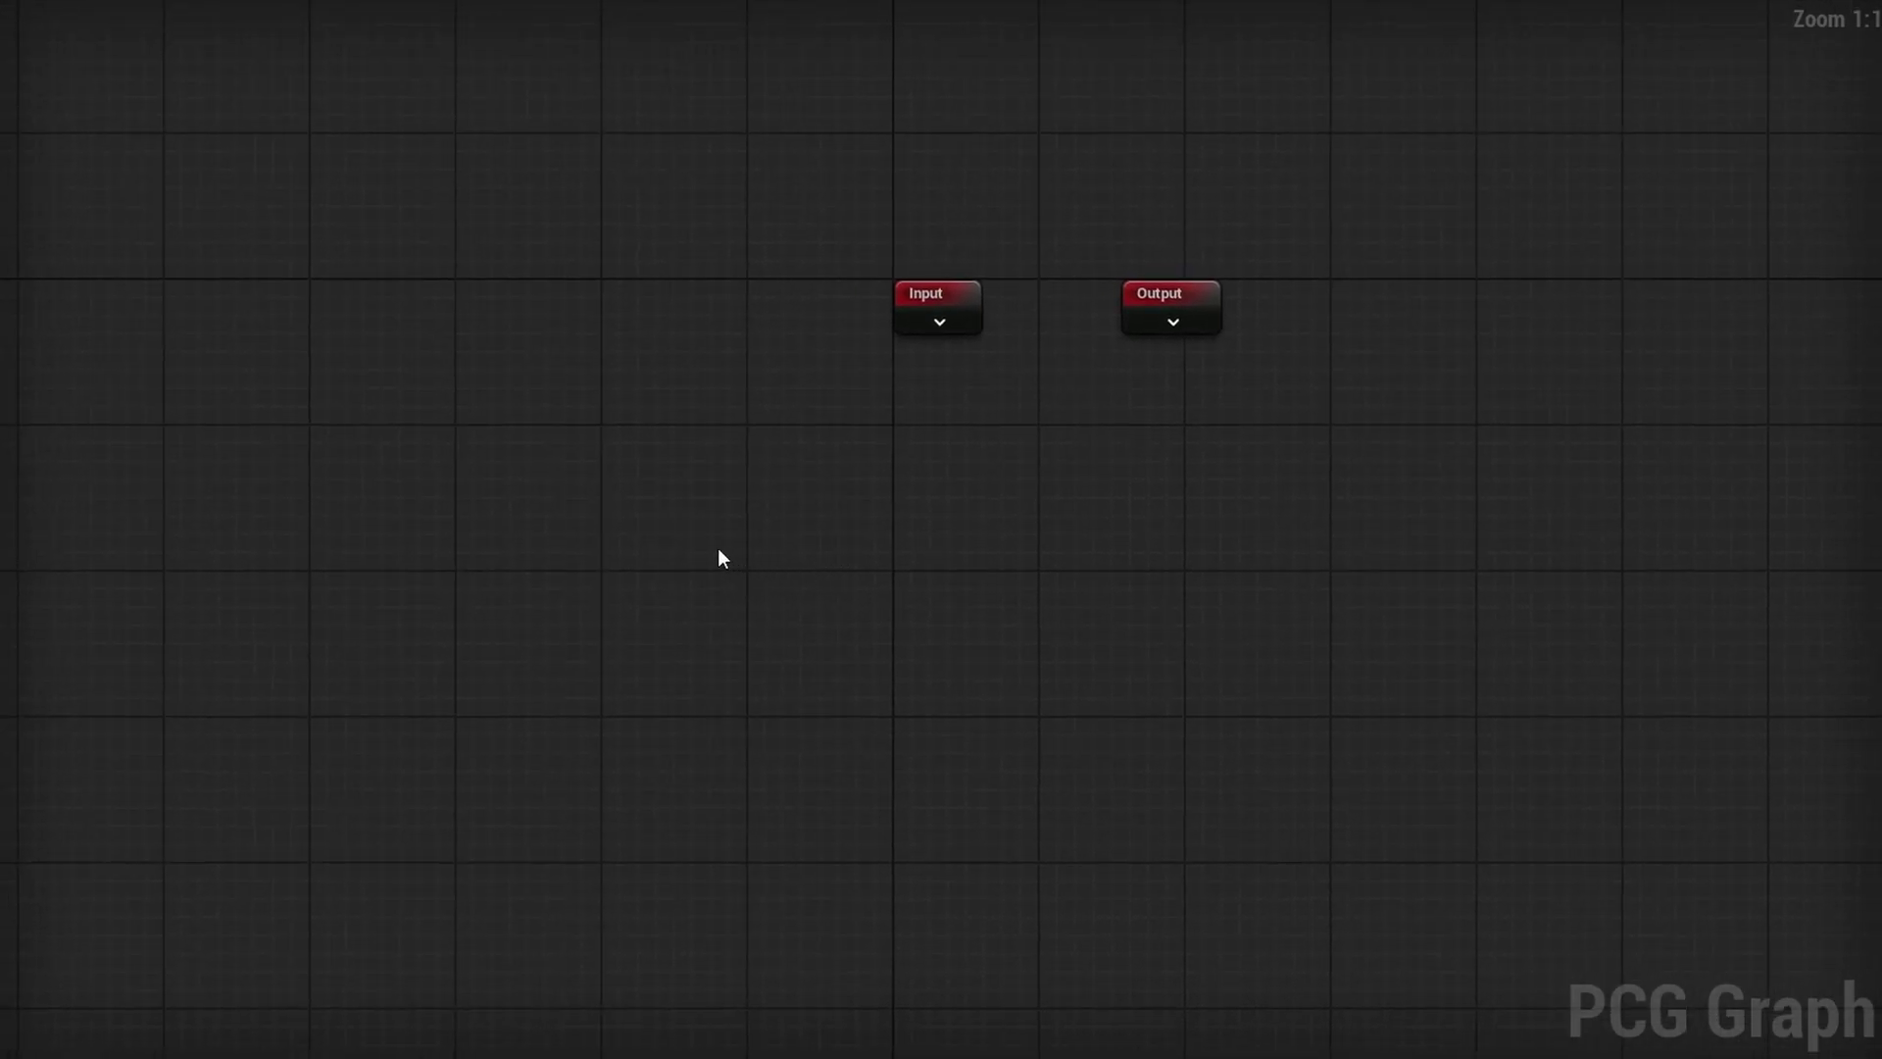
right_click(683, 487)
text(create gri)
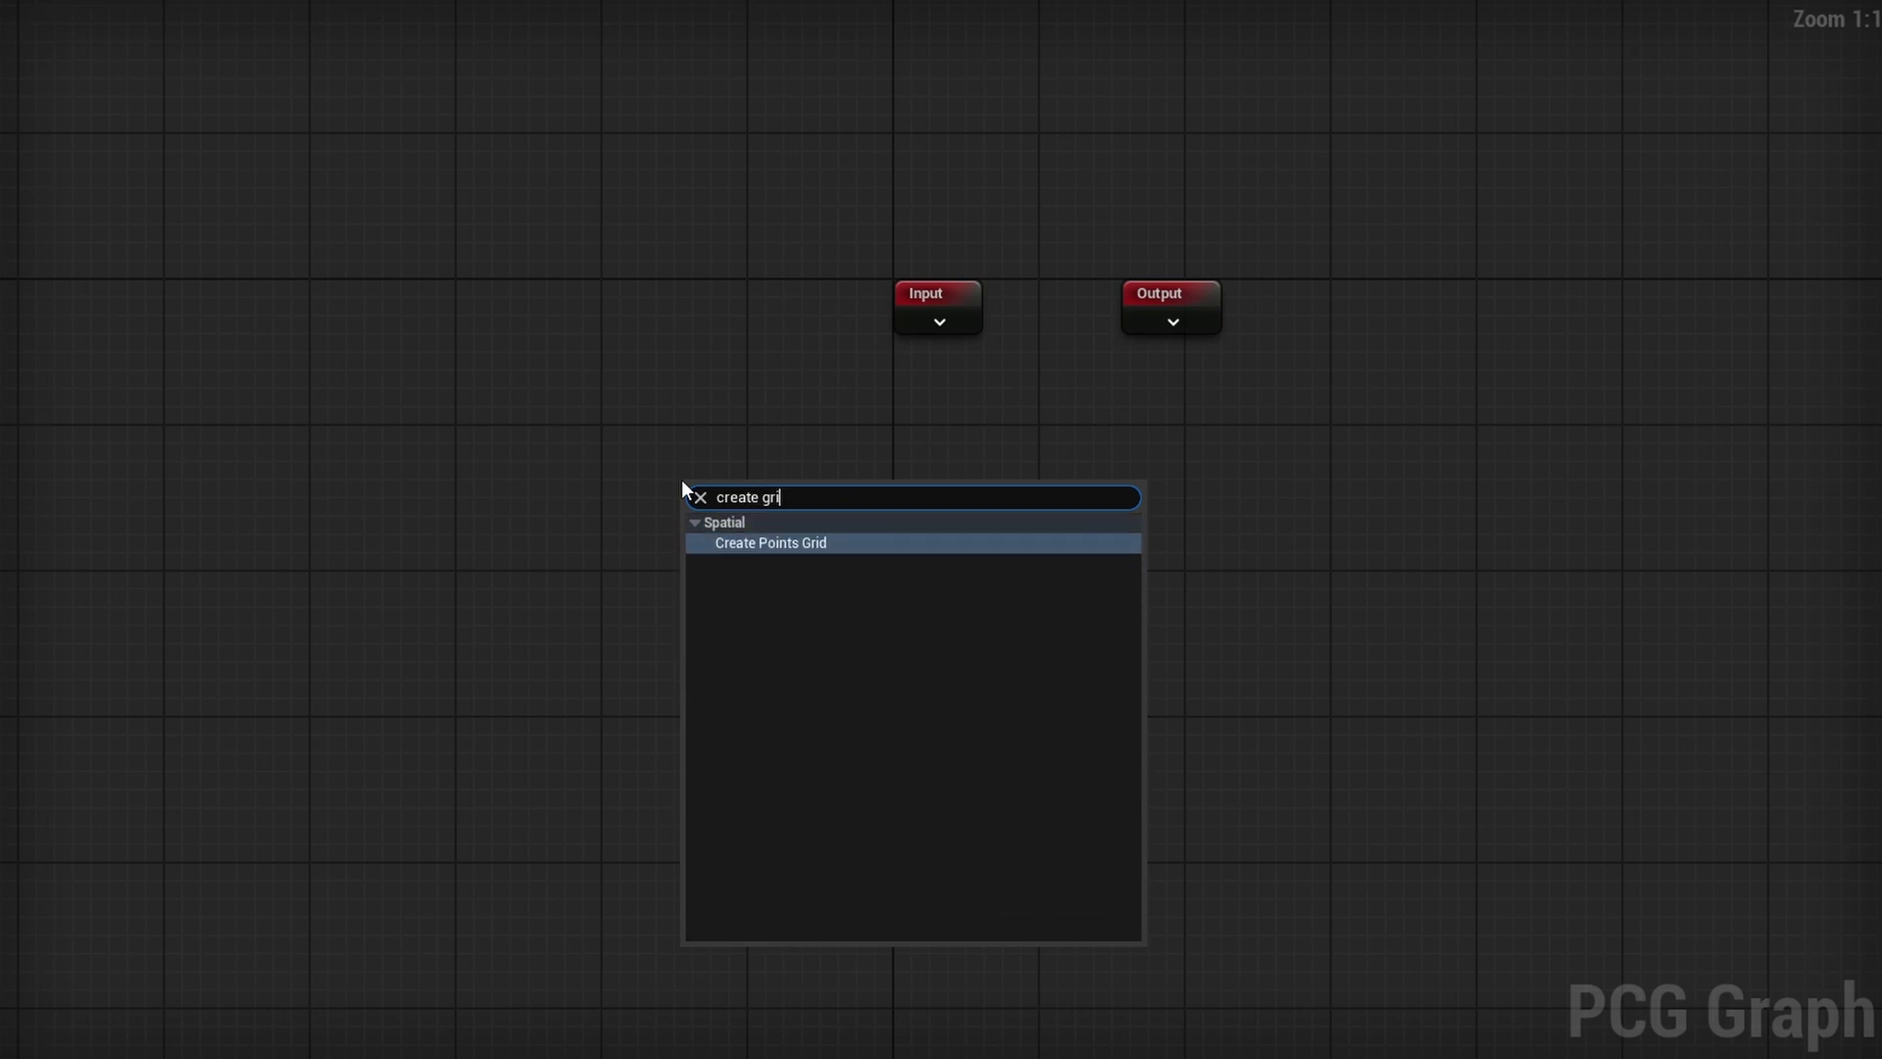
click(806, 543)
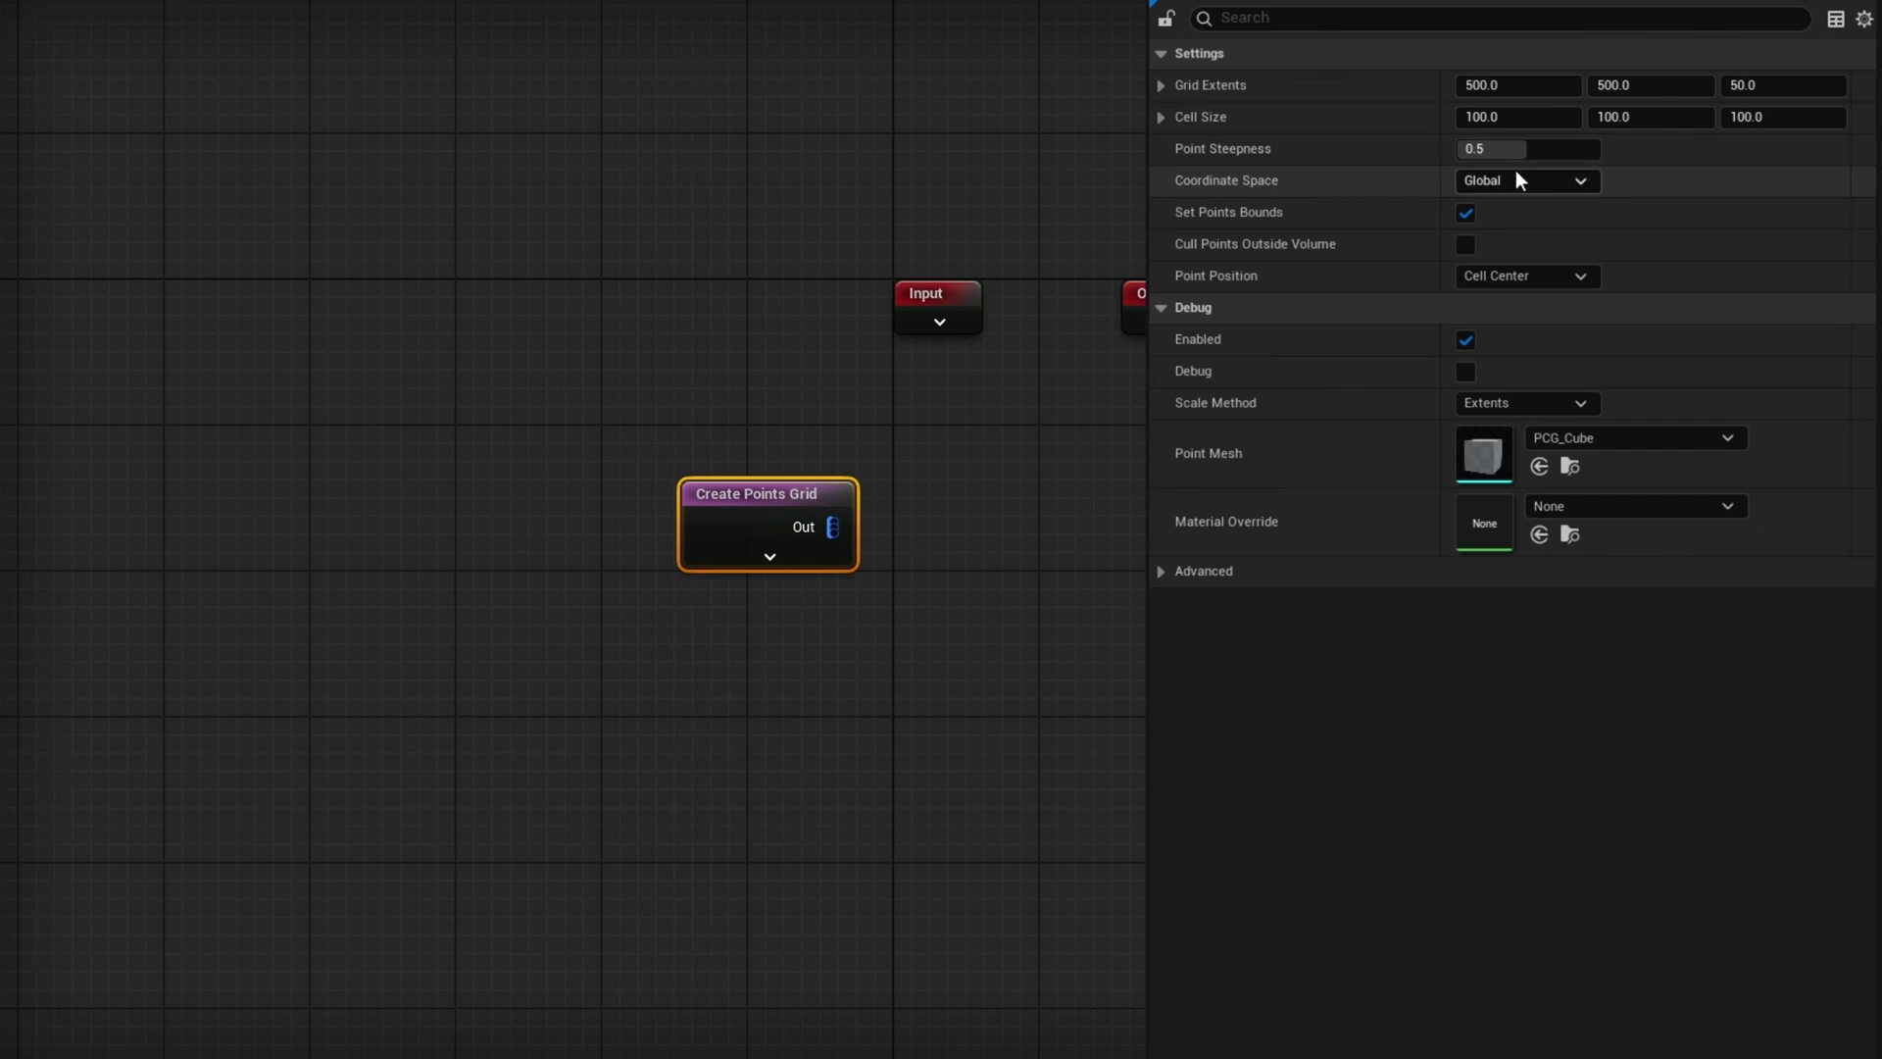
Step: Set the points grid's coordinate space to Local Component and its X and Y grid extents to 2000
click(1557, 181)
click(1526, 249)
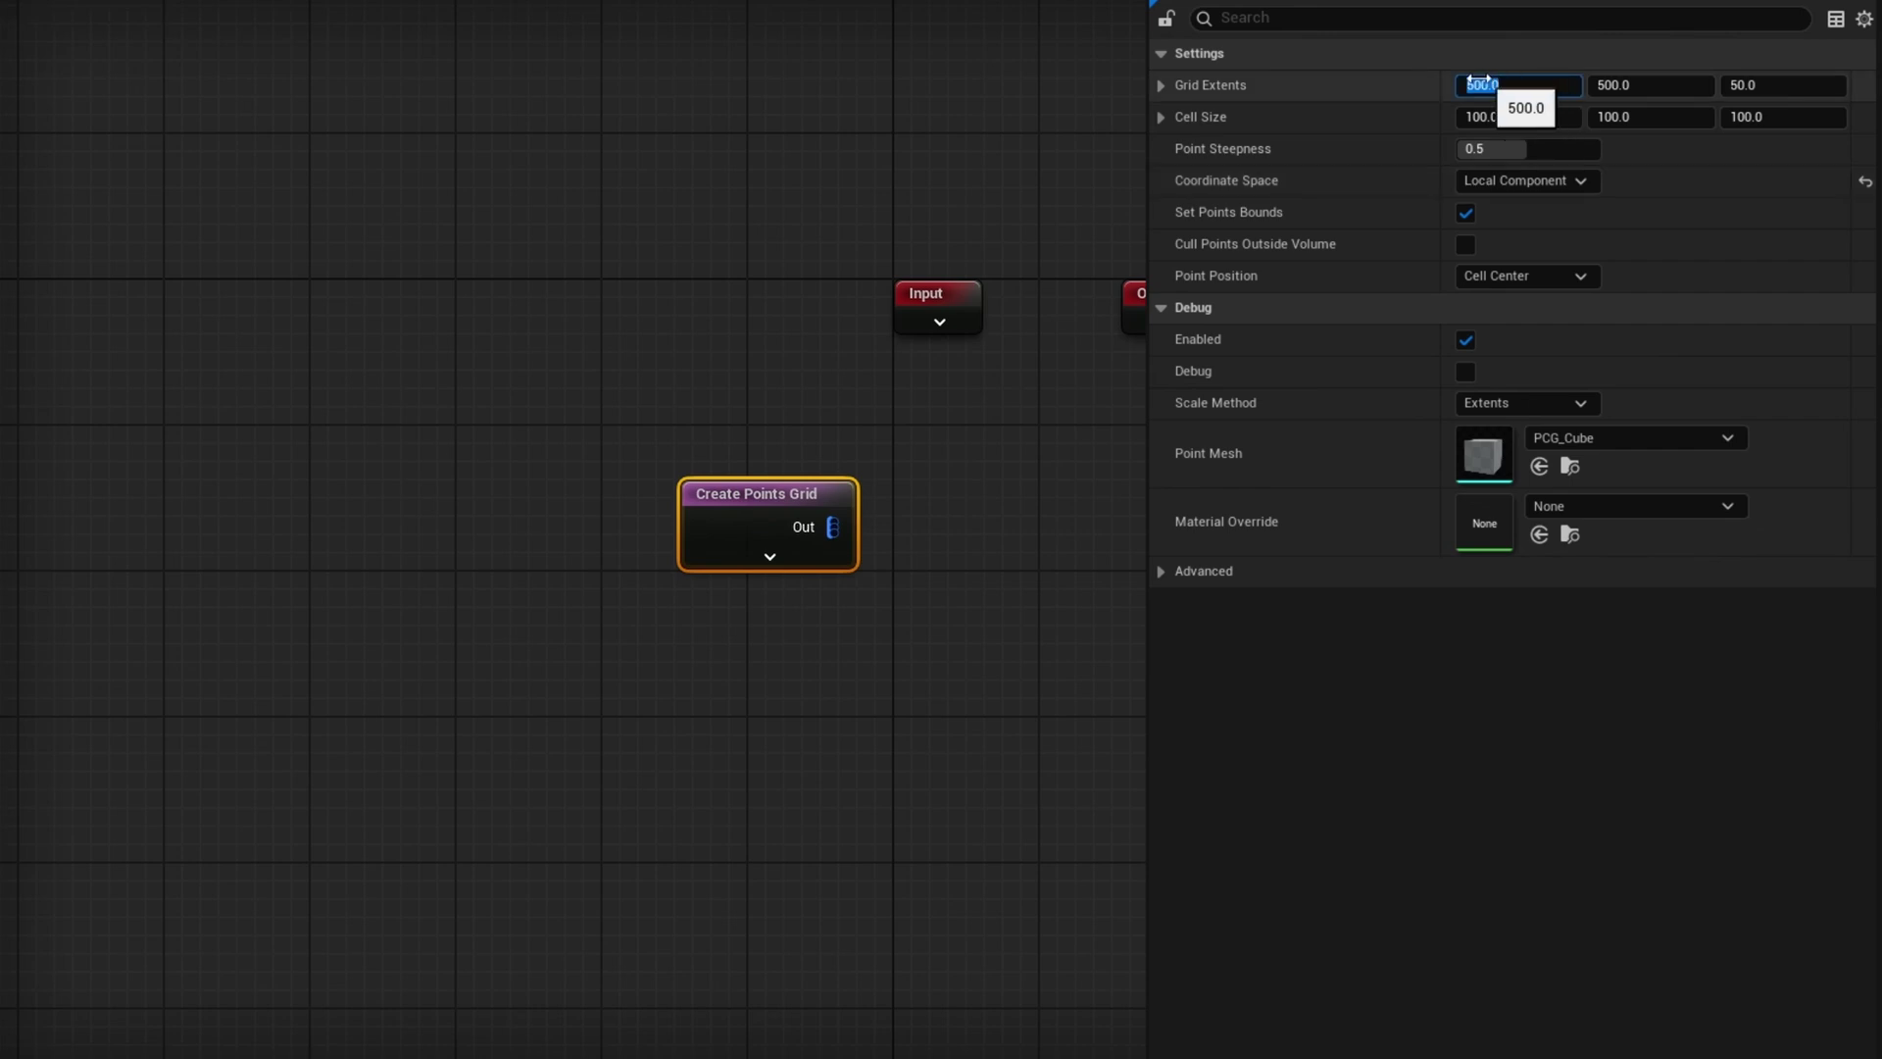
click(1471, 85)
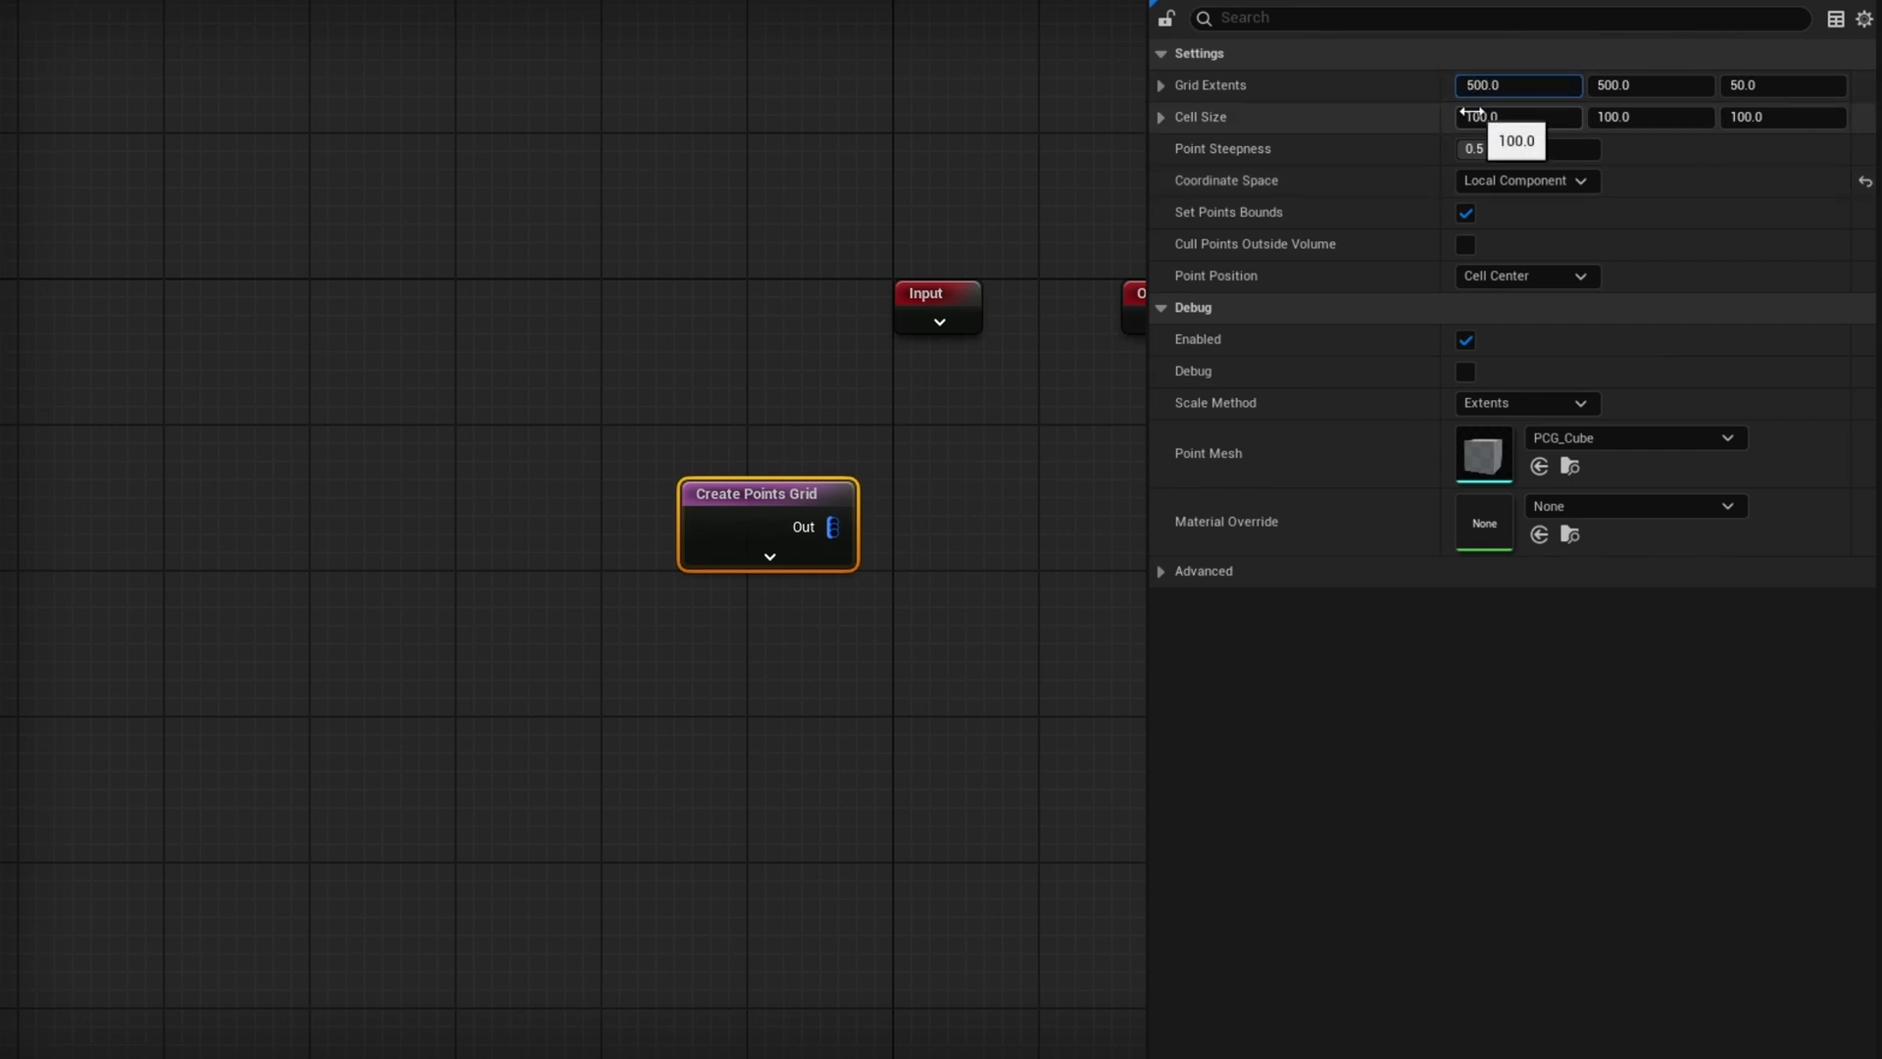
key(Tab)
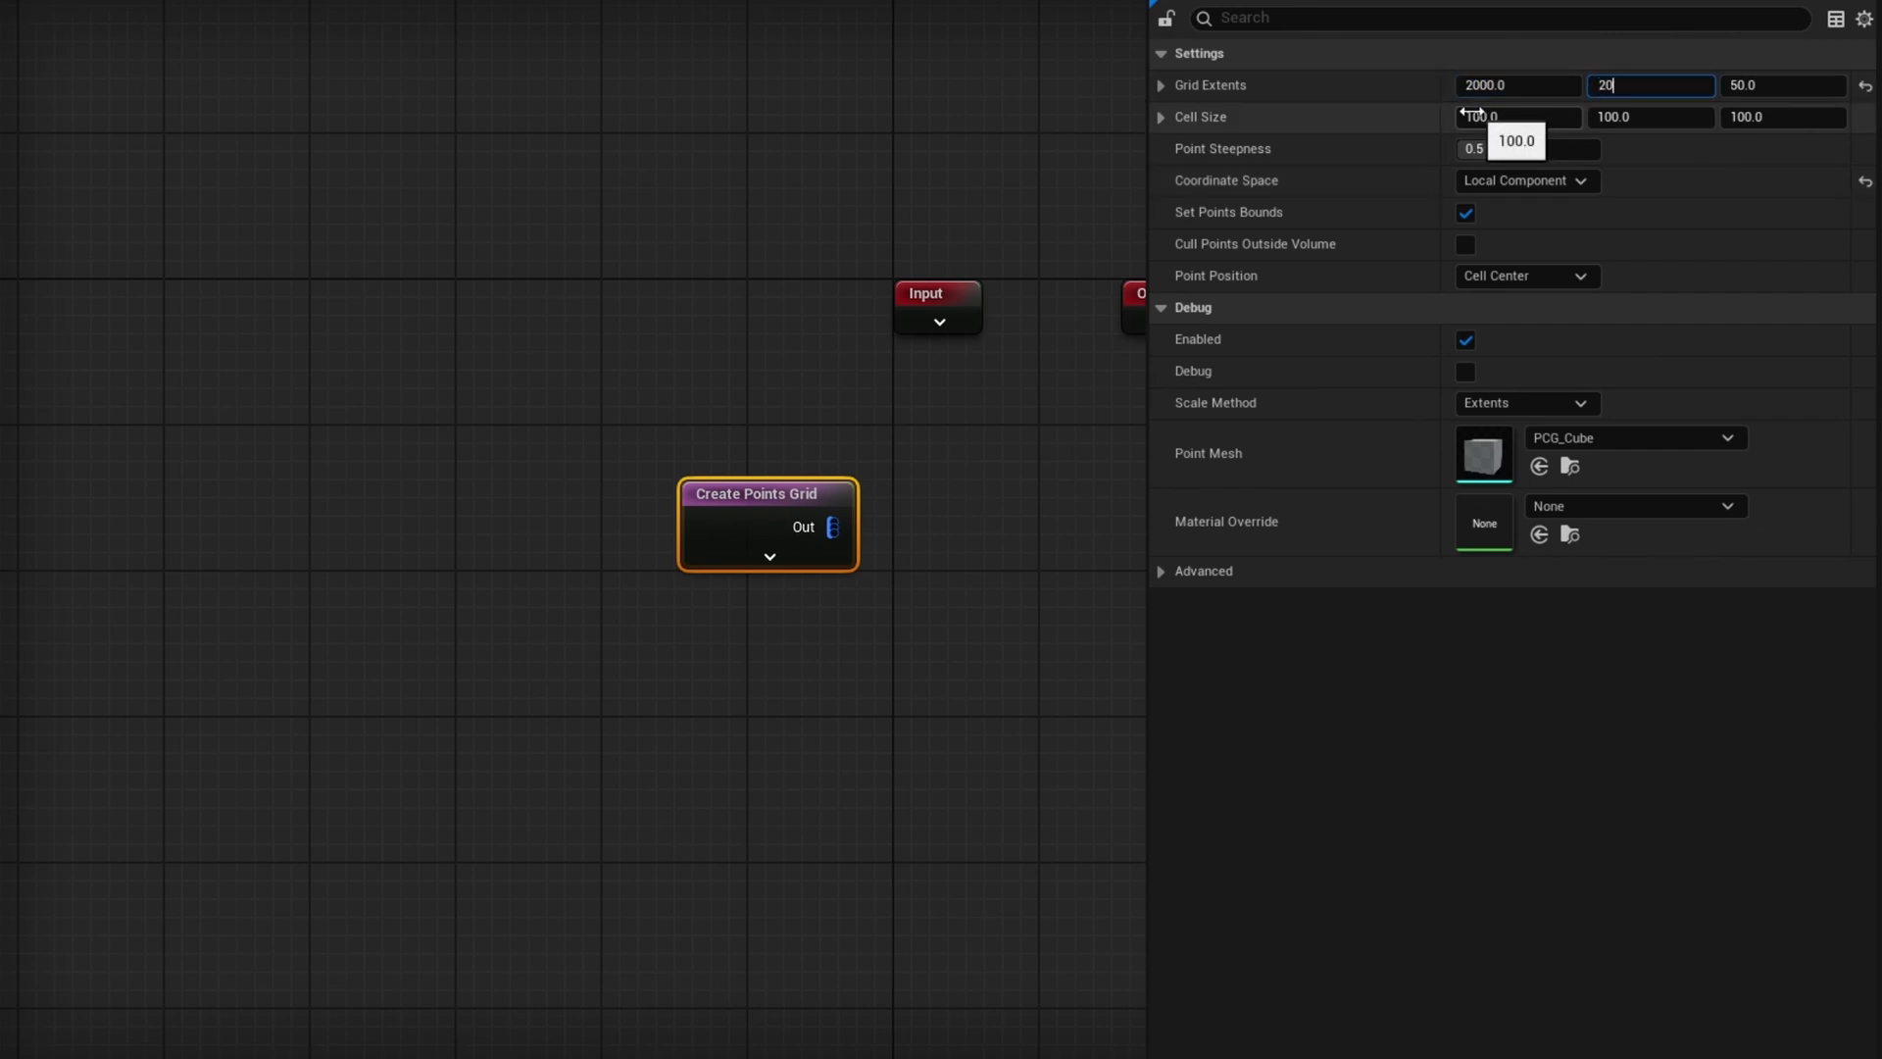
text(2000)
key(Return)
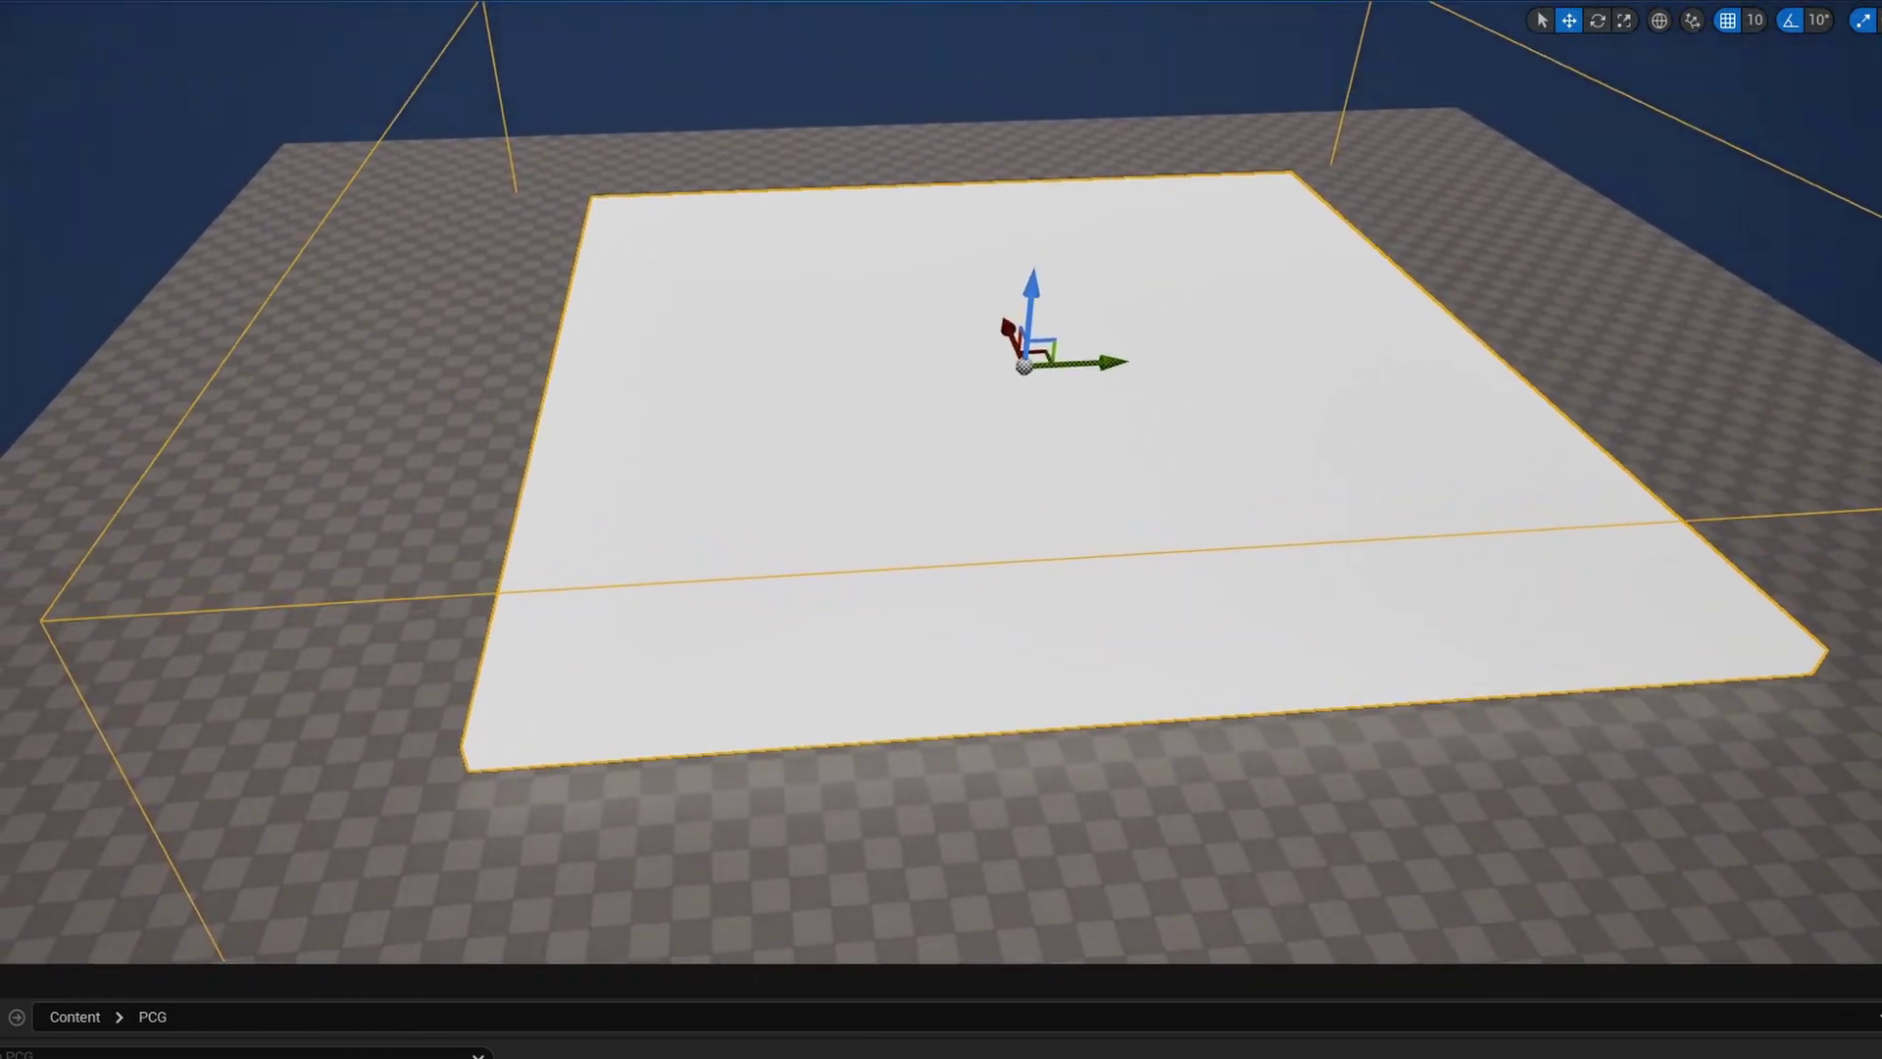
Step: Add an Extents Modifier node fed by the output of Create Points Grid
right_drag(941, 490, 960, 529)
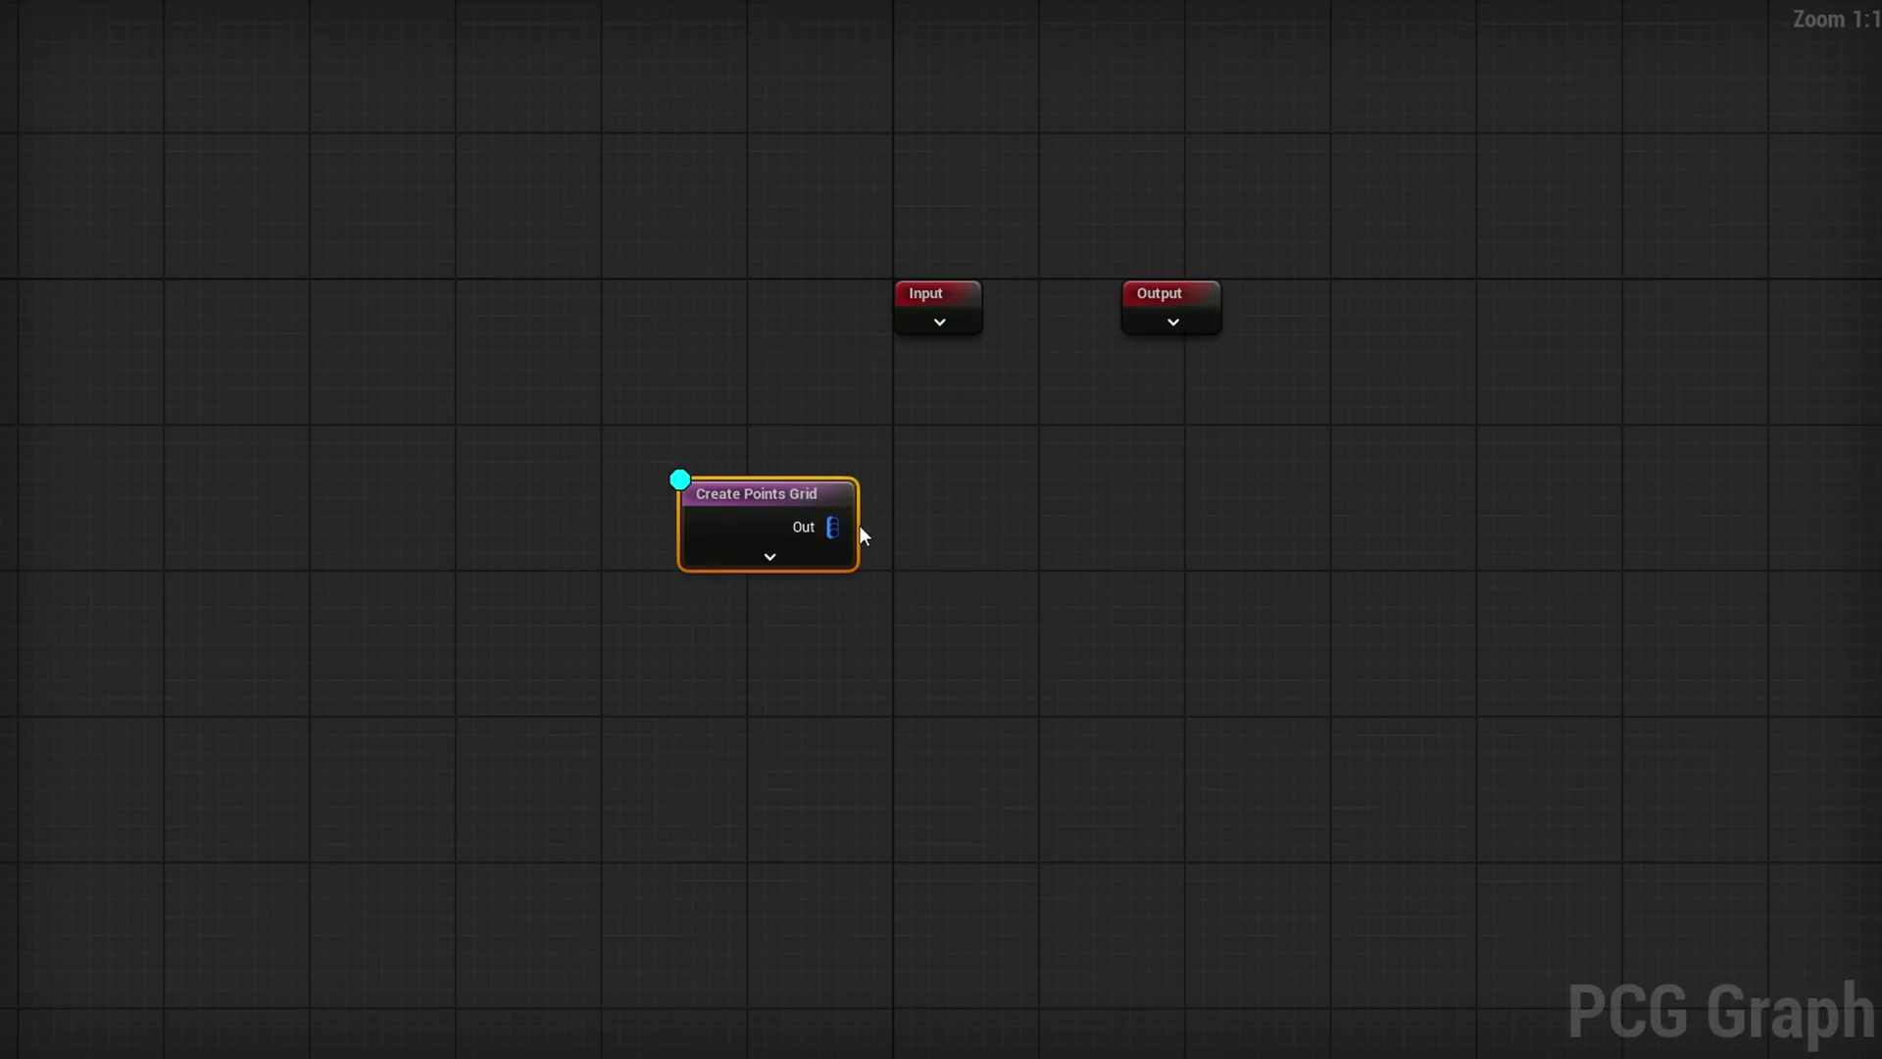
drag(860, 528, 1076, 522)
text(exte)
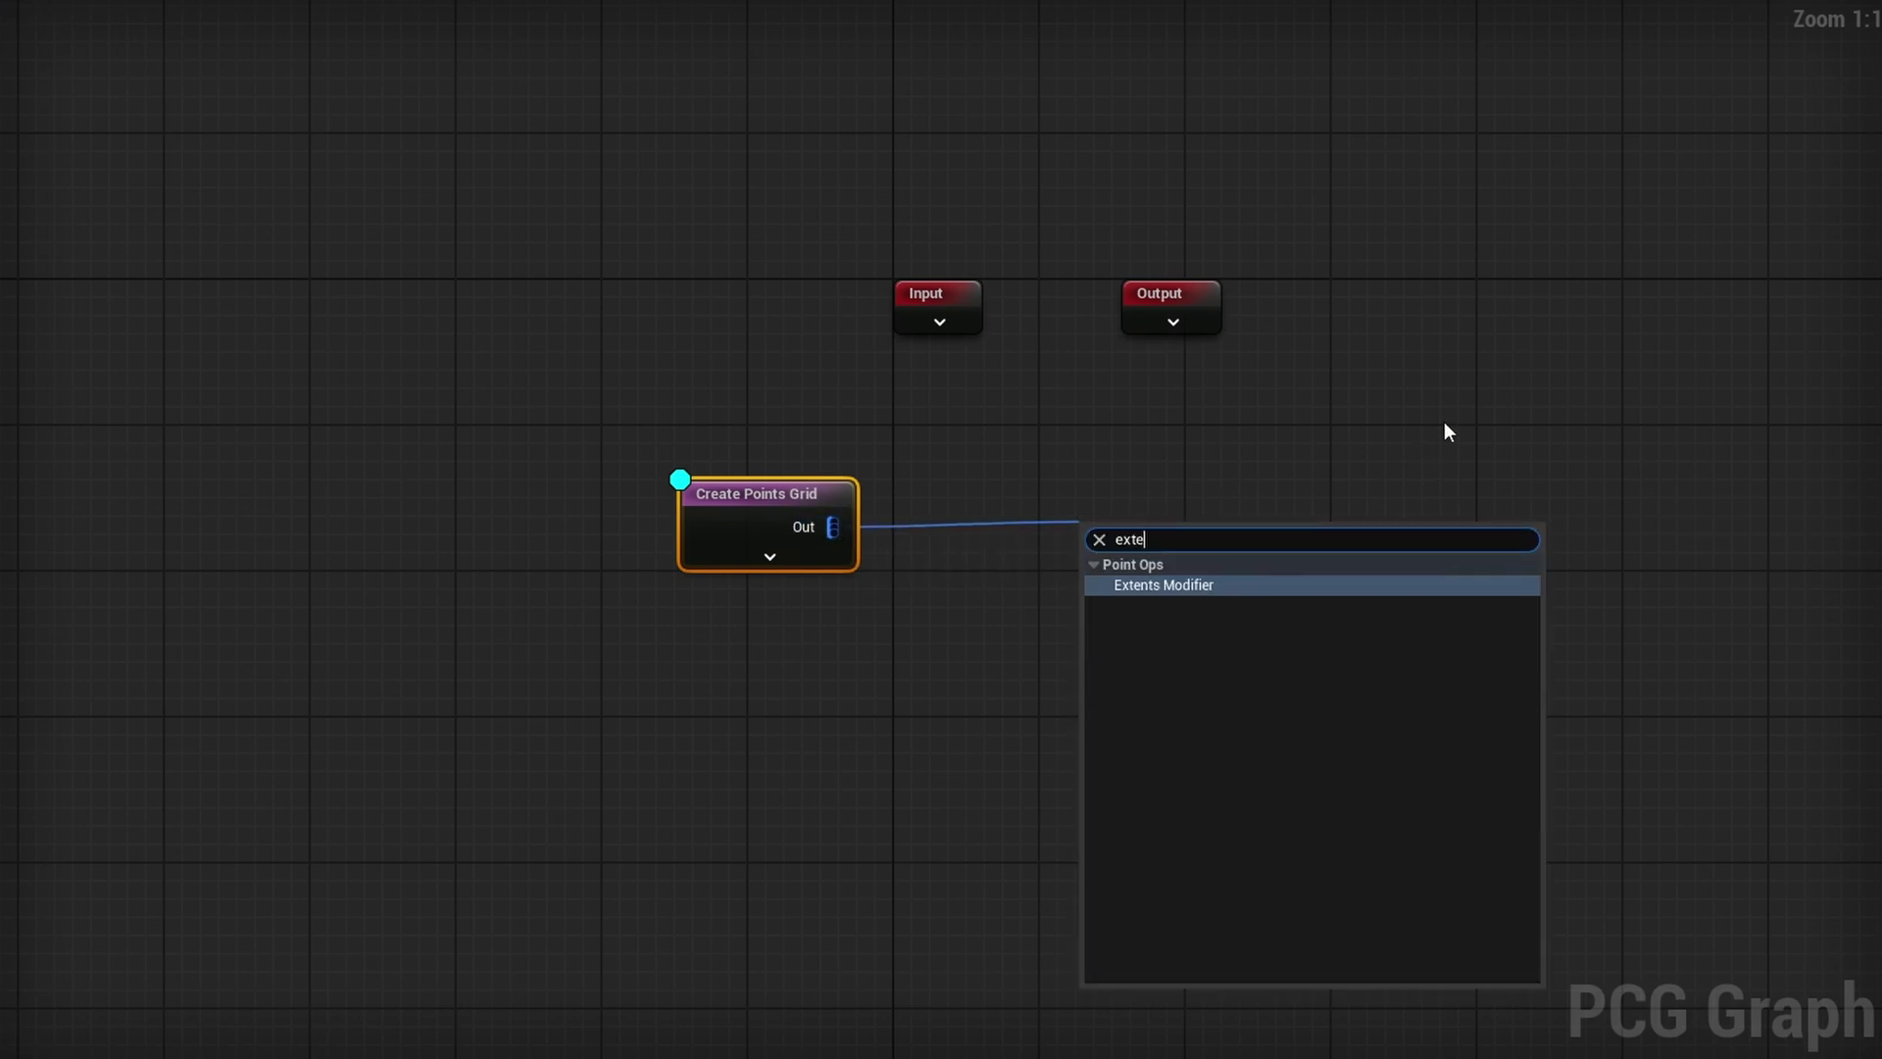
key(Return)
Step: Change the Extents Modifier's mode and set its extents values to 0.9
click(1499, 116)
click(1499, 229)
click(1517, 86)
text(.9)
key(Tab)
text(.9)
key(Tab)
text(.)
key(Return)
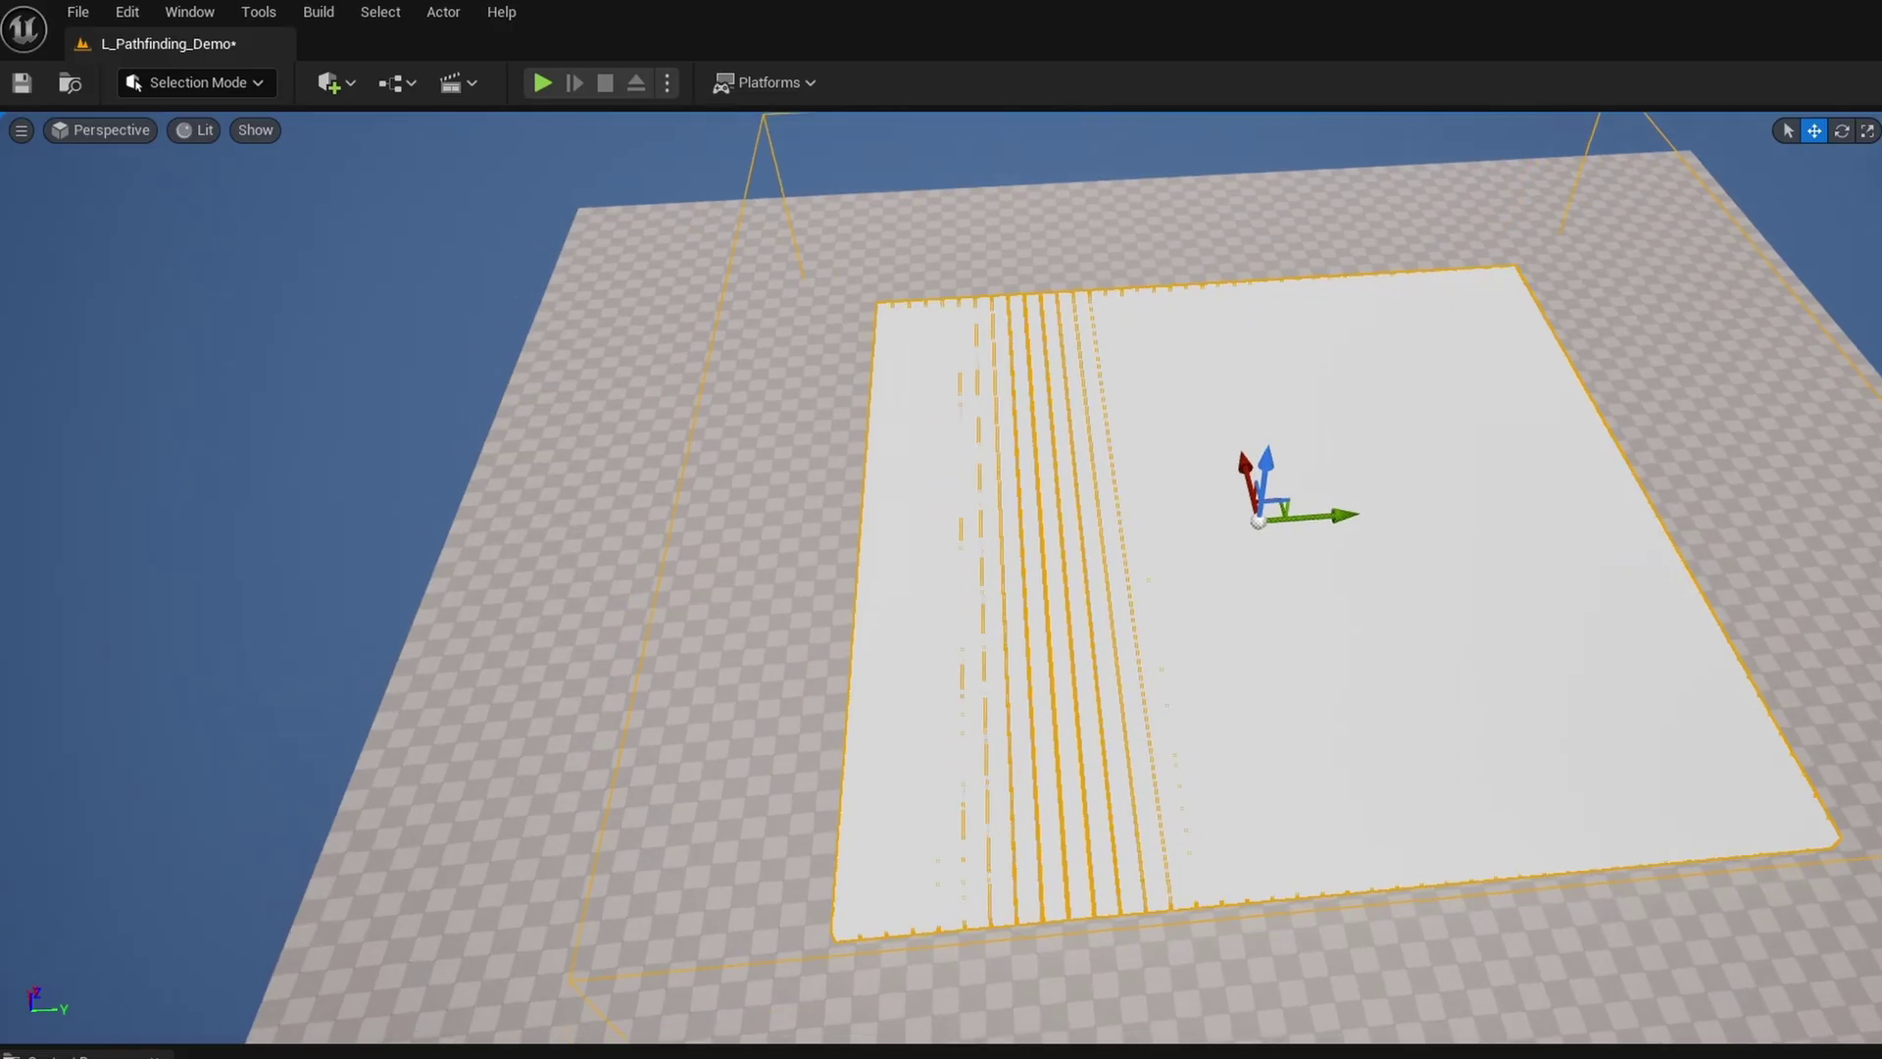
Step: Examine the gaps between the point grid's debug cubes from several distances and angles in the level
scroll(941, 548, up, 5)
key(d)
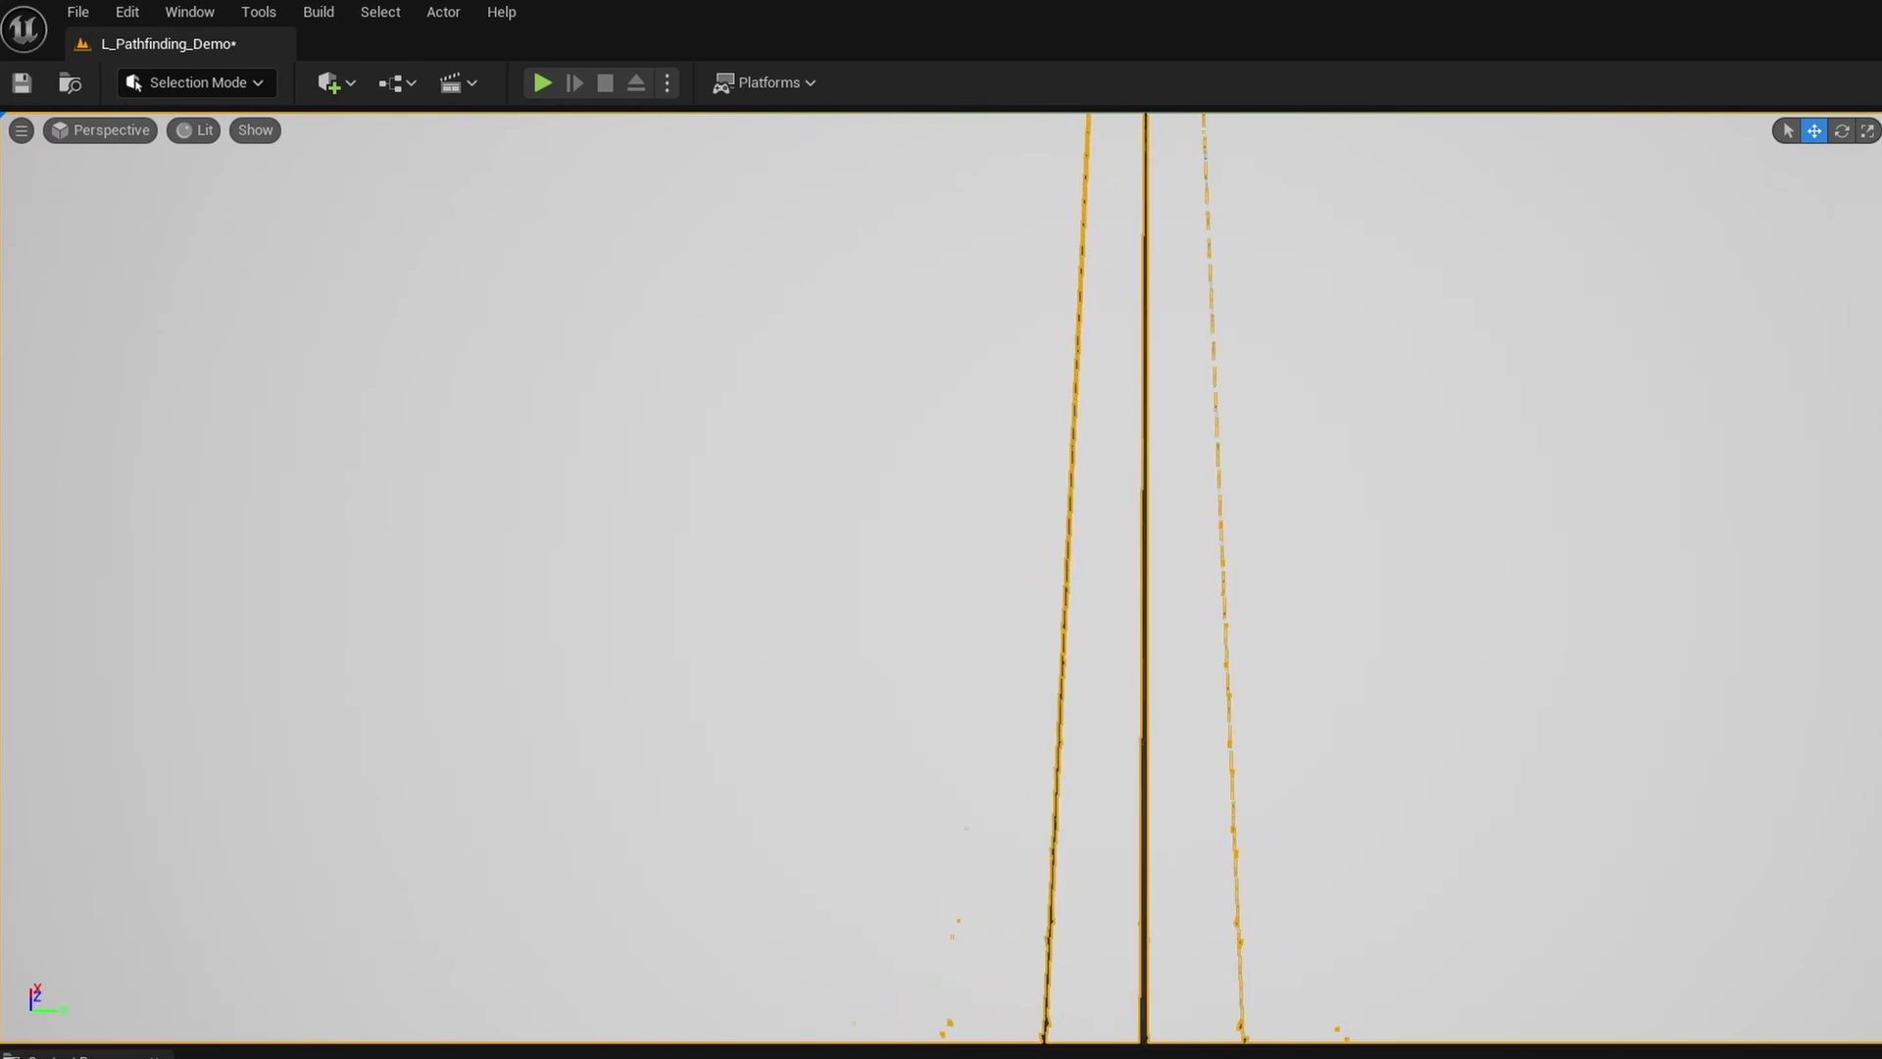
key(a)
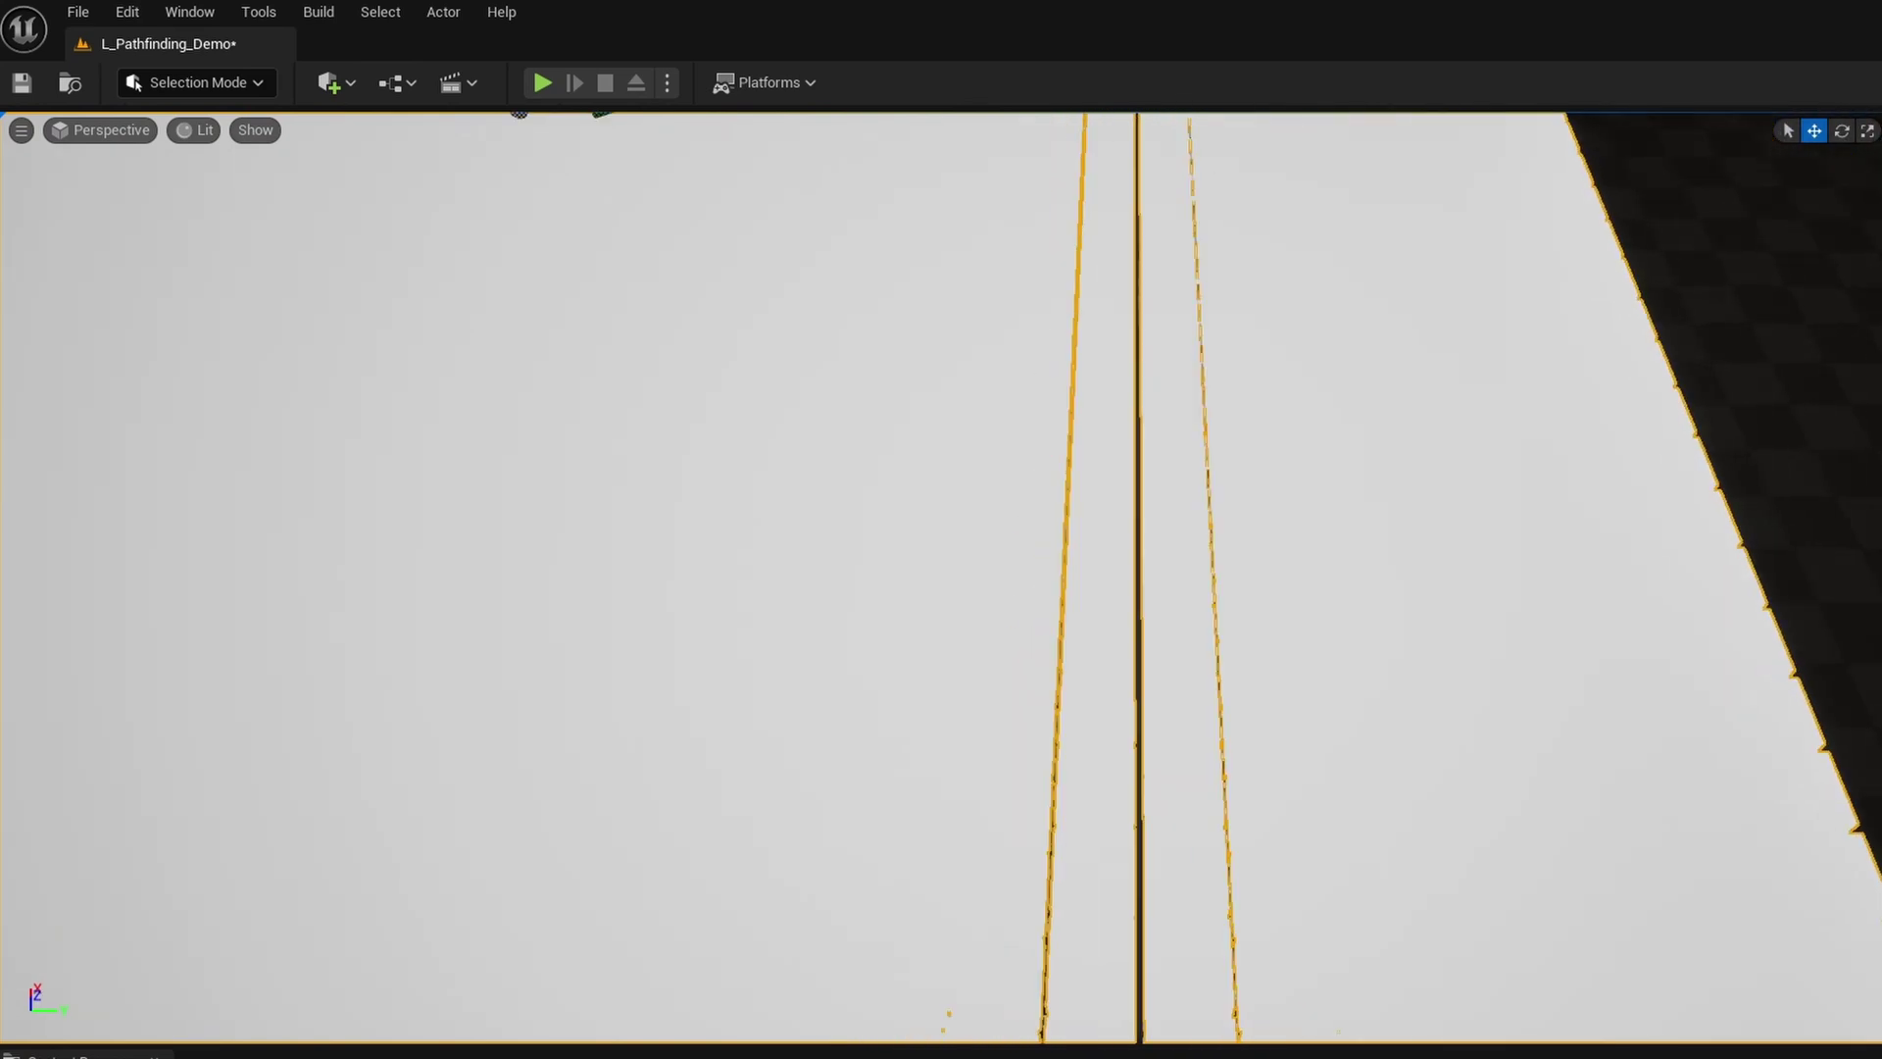
key(s)
right_drag(941, 578, 1019, 532)
key(d)
key(s)
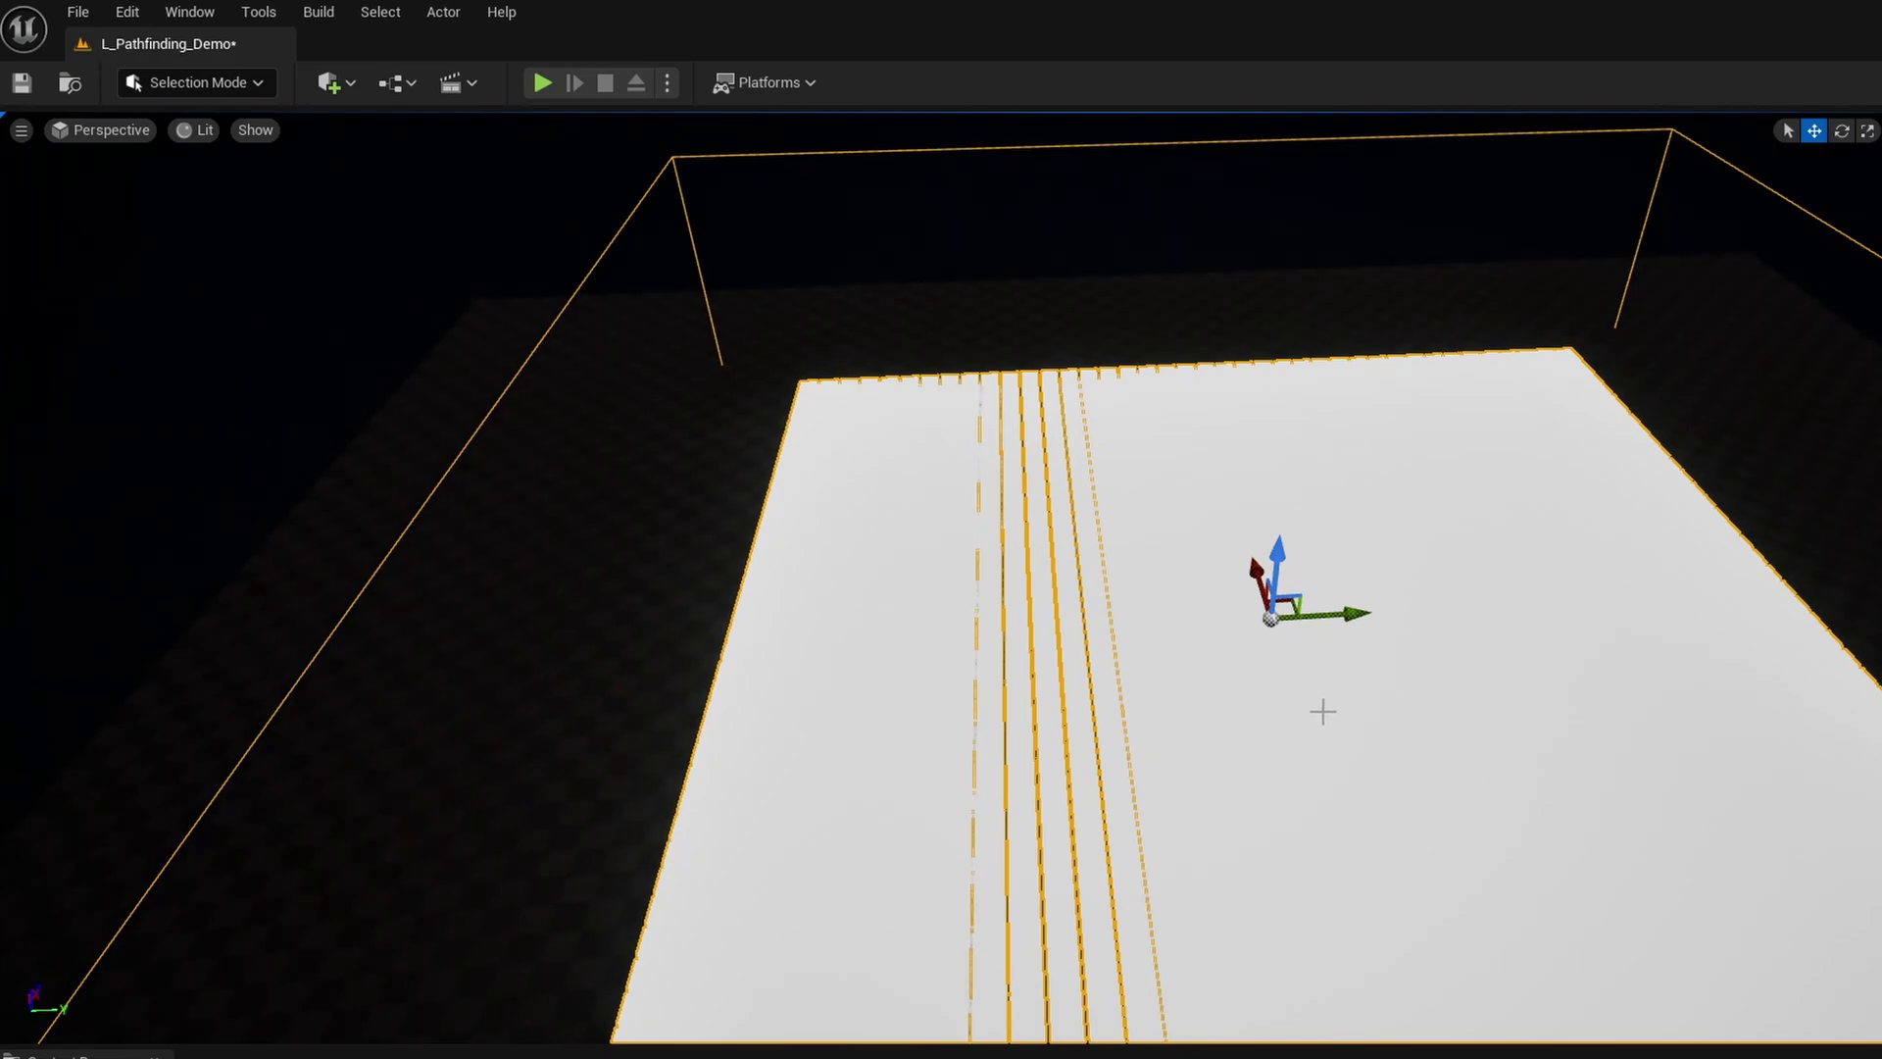
key(d)
right_drag(1323, 711, 1275, 710)
key(w)
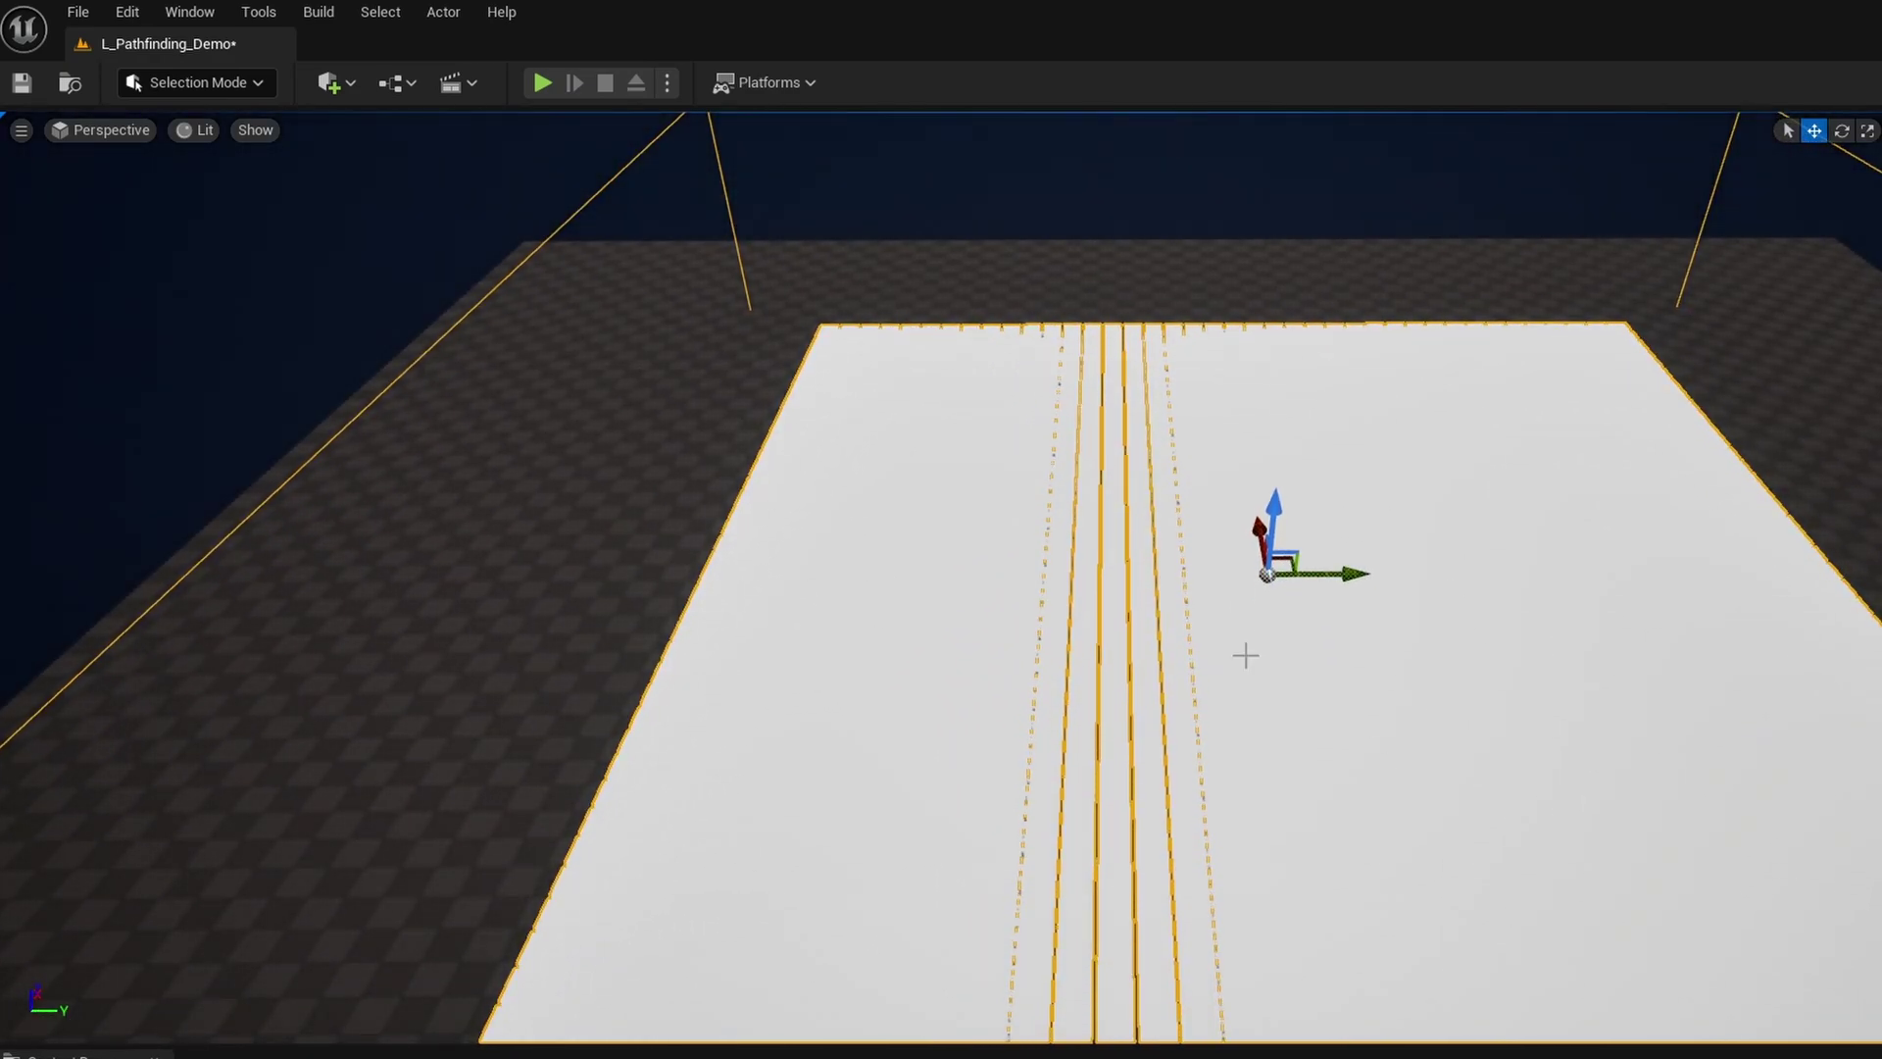
scroll(1491, 656, down, 5)
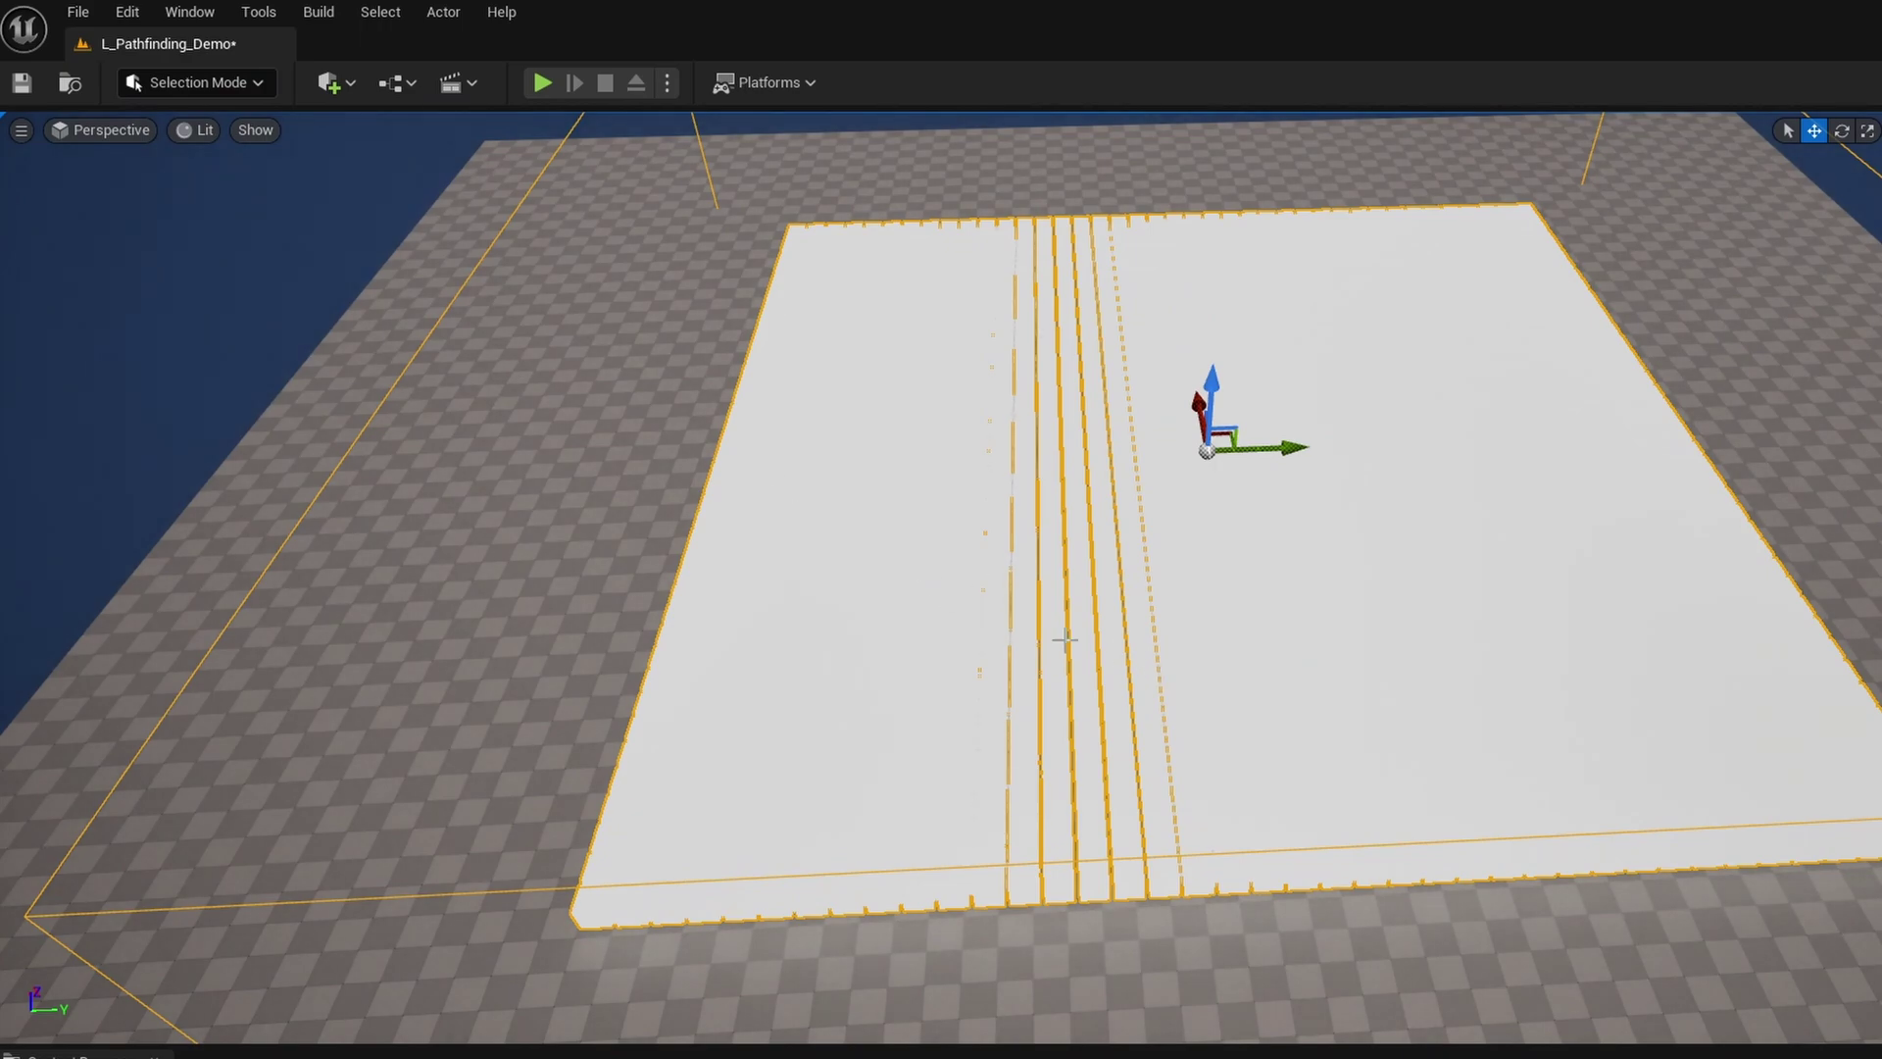
Step: Turn off the Game Settings exposure for the level viewport
click(194, 133)
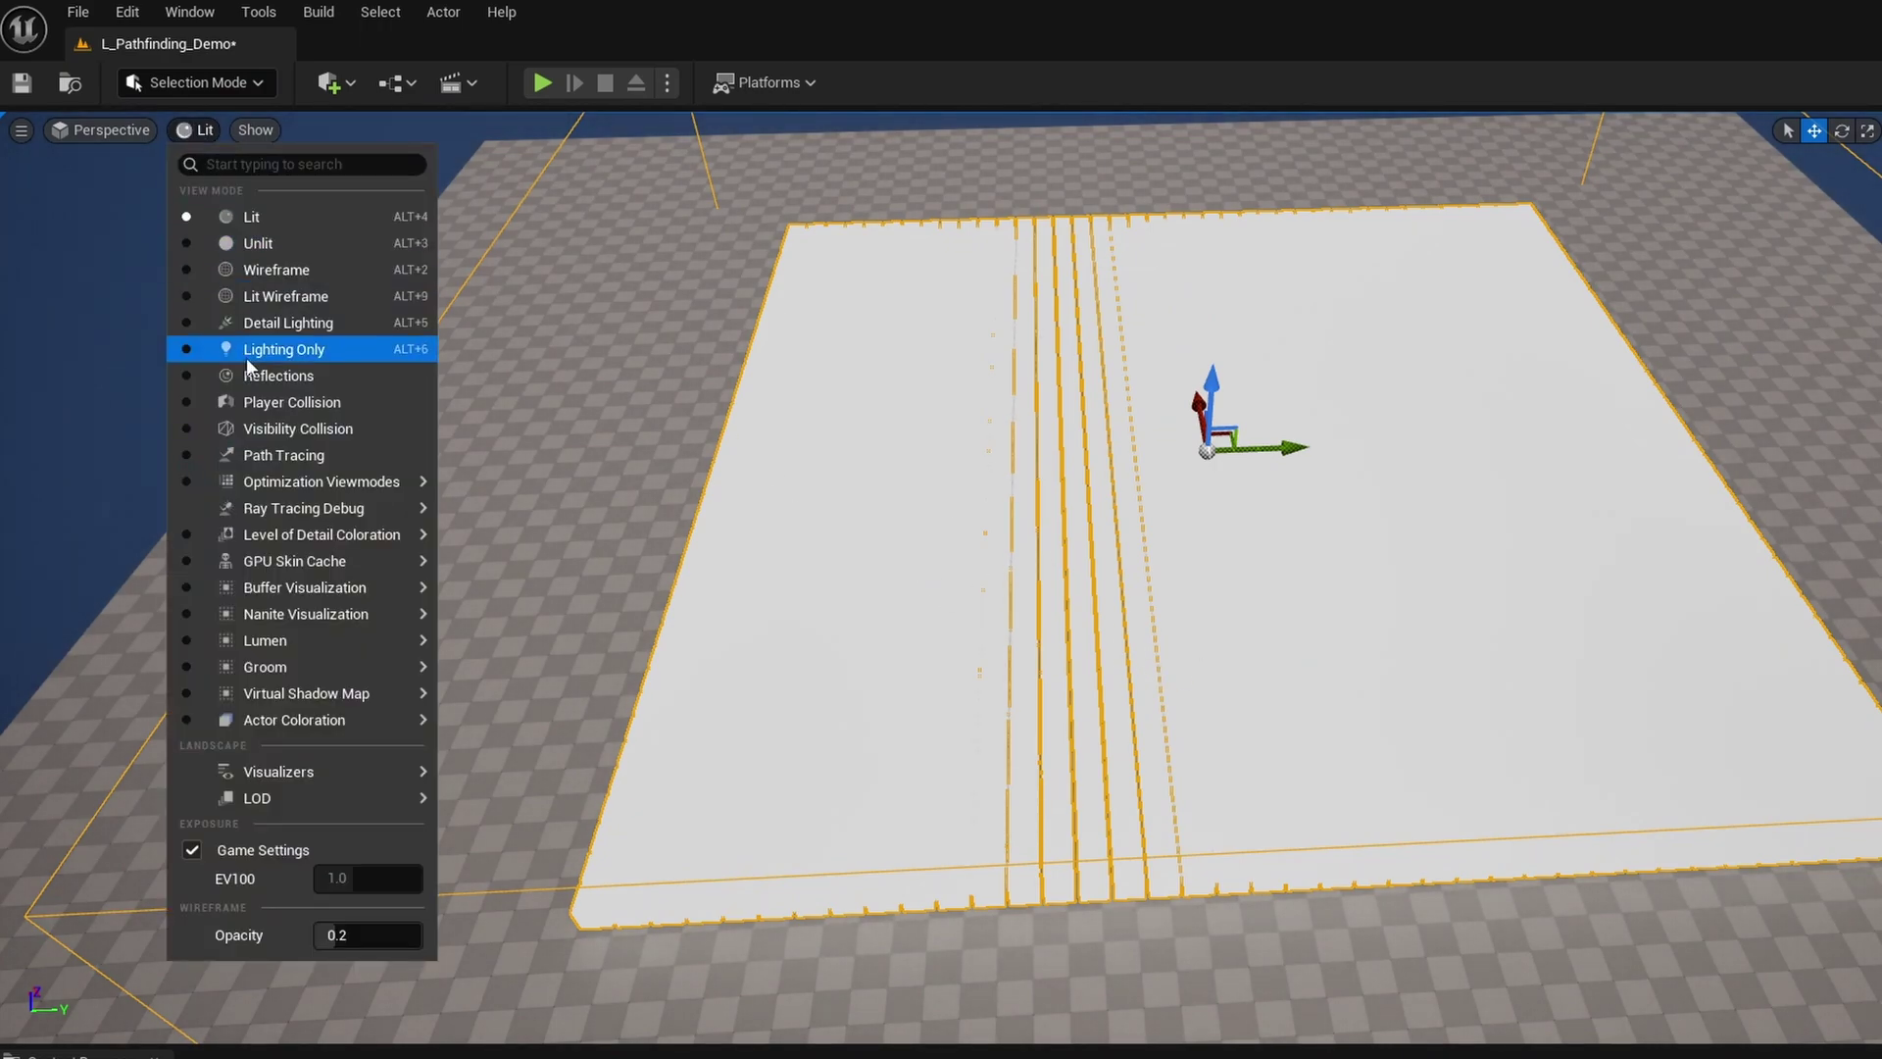
click(263, 851)
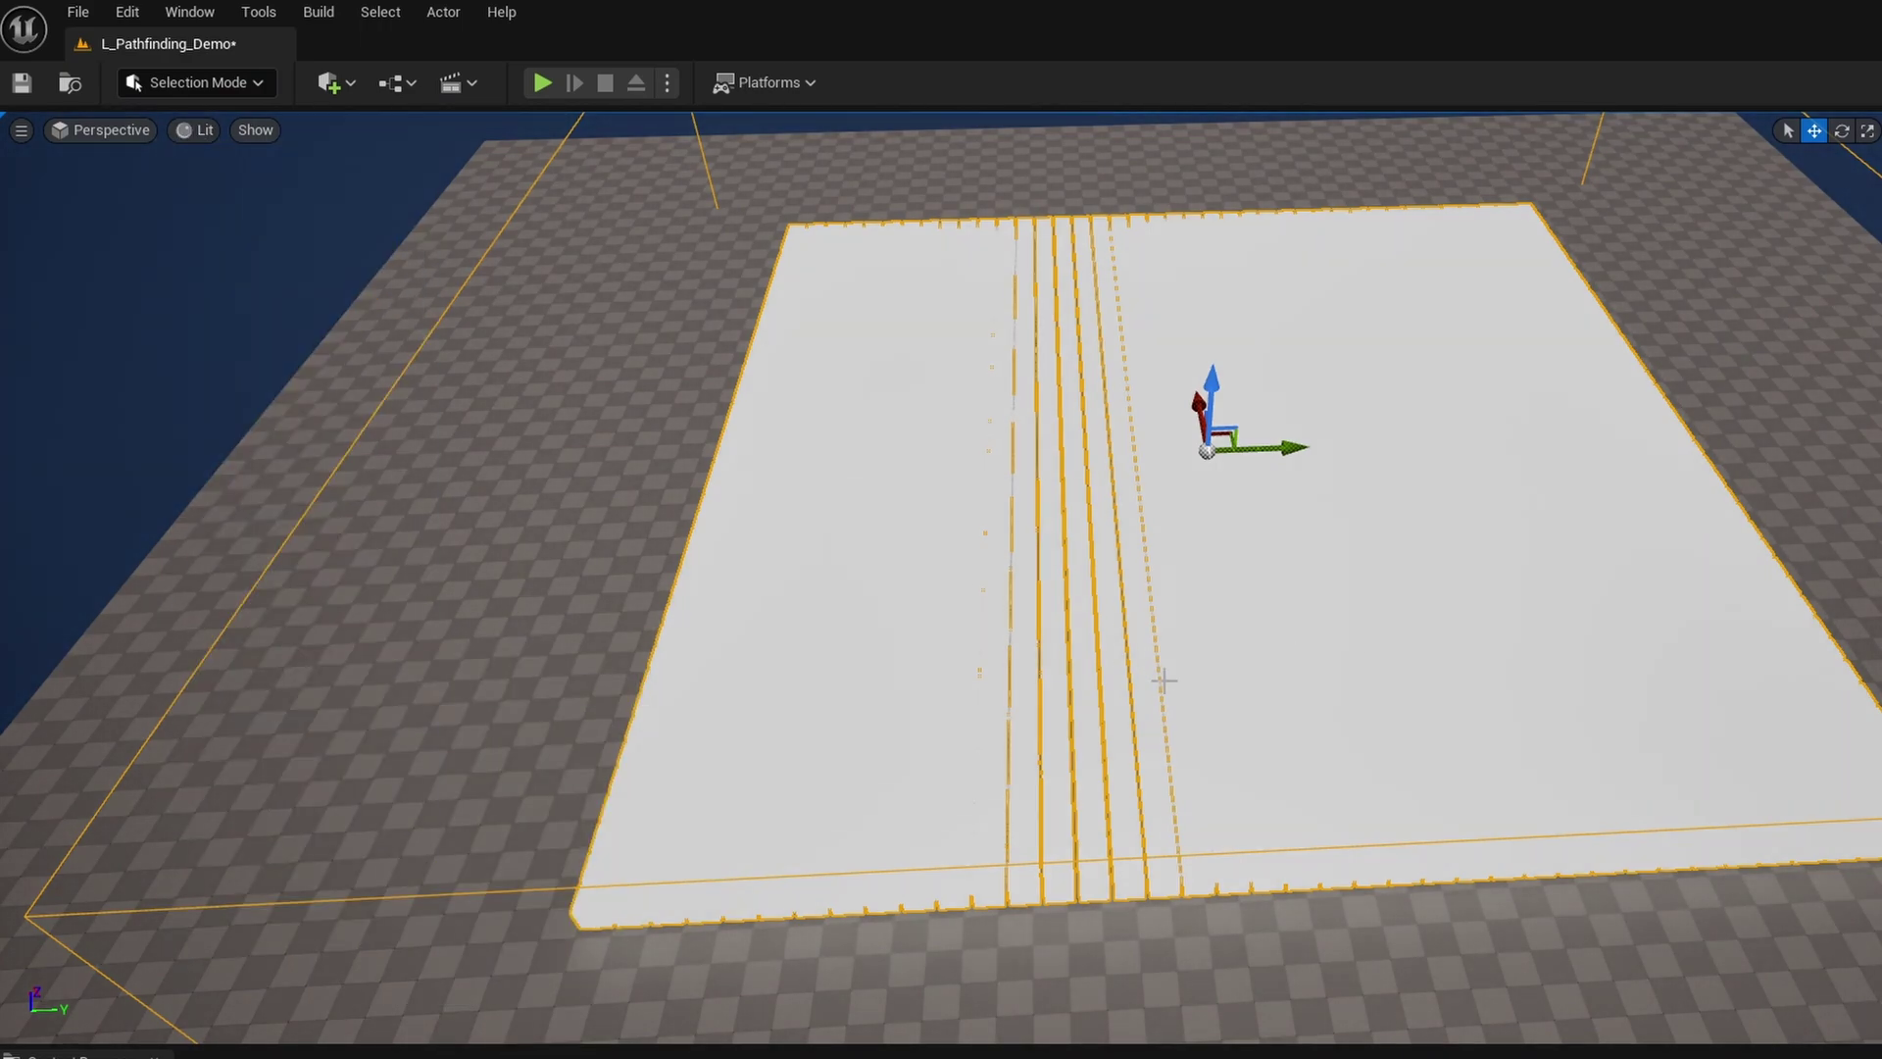
key(a)
mouse_move(941, 578)
right_down()
mouse_move(1382, 573)
mouse_move(941, 578)
right_up()
key(s)
key(d)
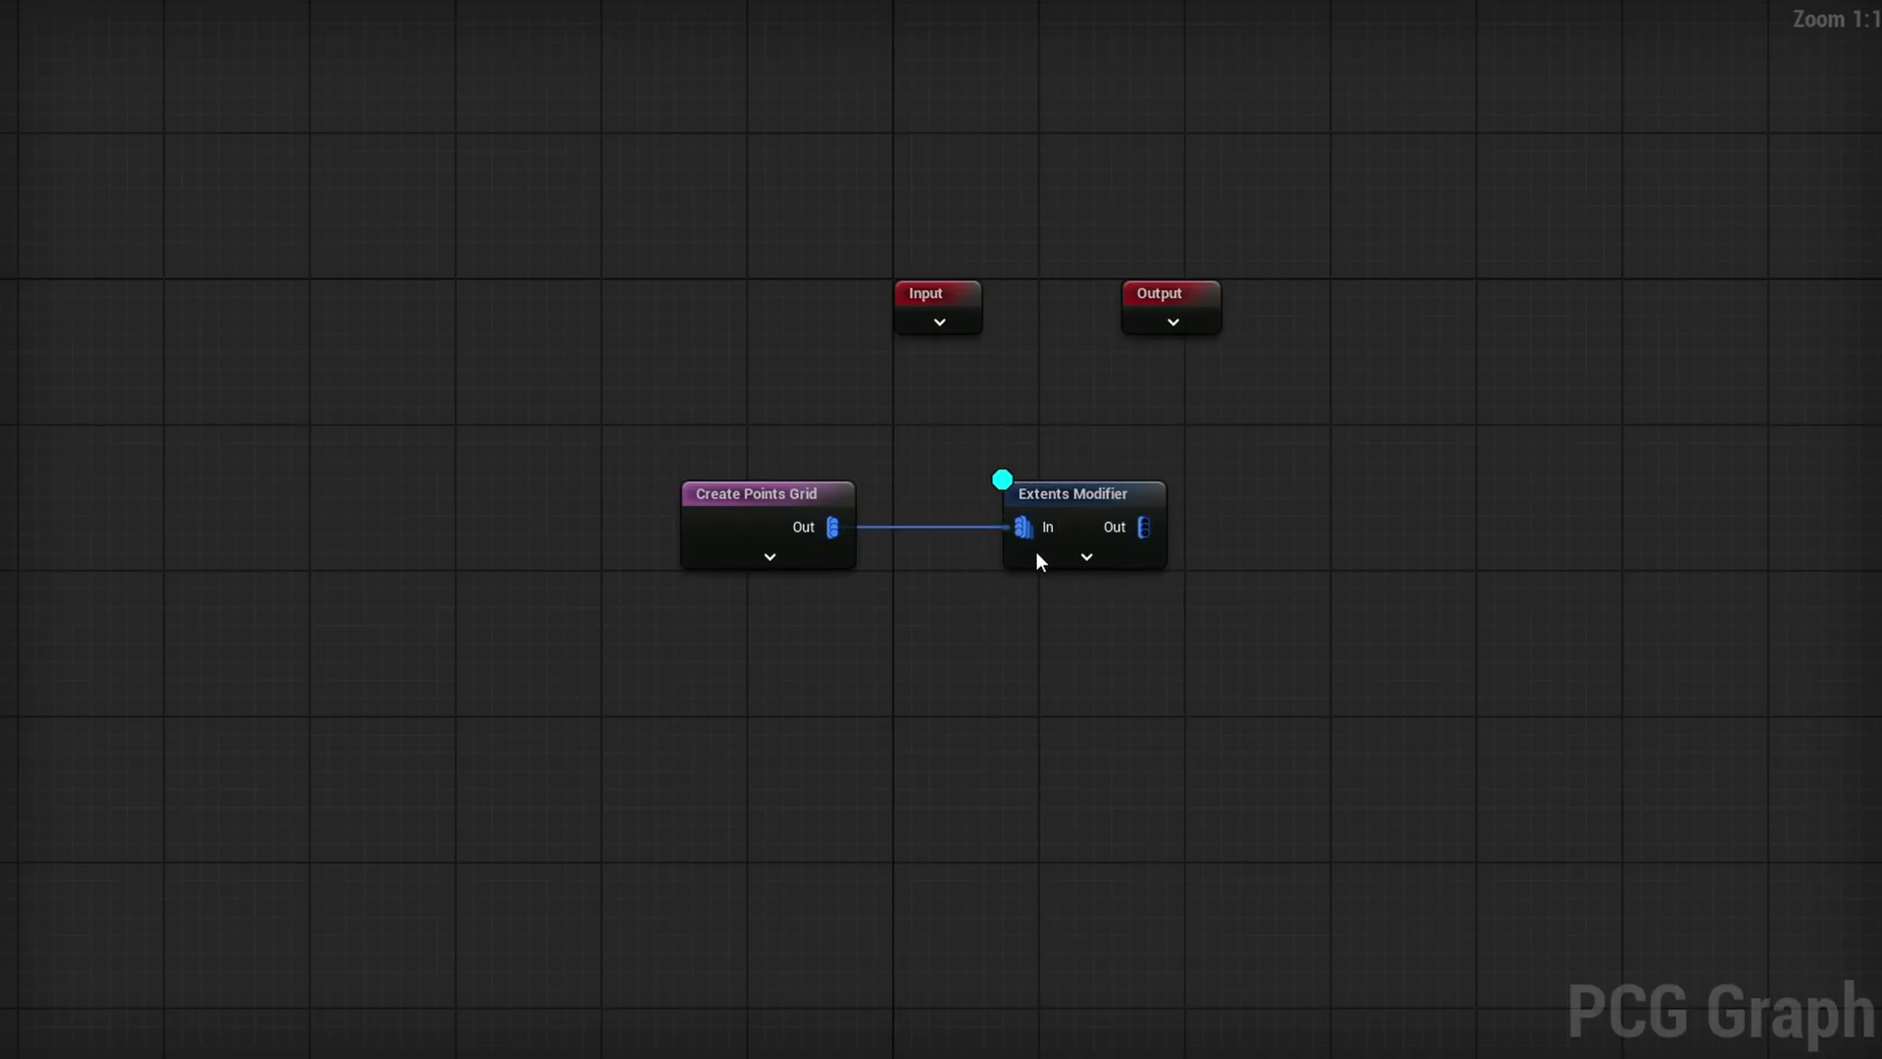
Step: Move the Extents Modifier closer to Create Points Grid and add an unconnected Pathfinding node beside it
drag(1099, 488, 1024, 488)
right_drag(1121, 500, 981, 543)
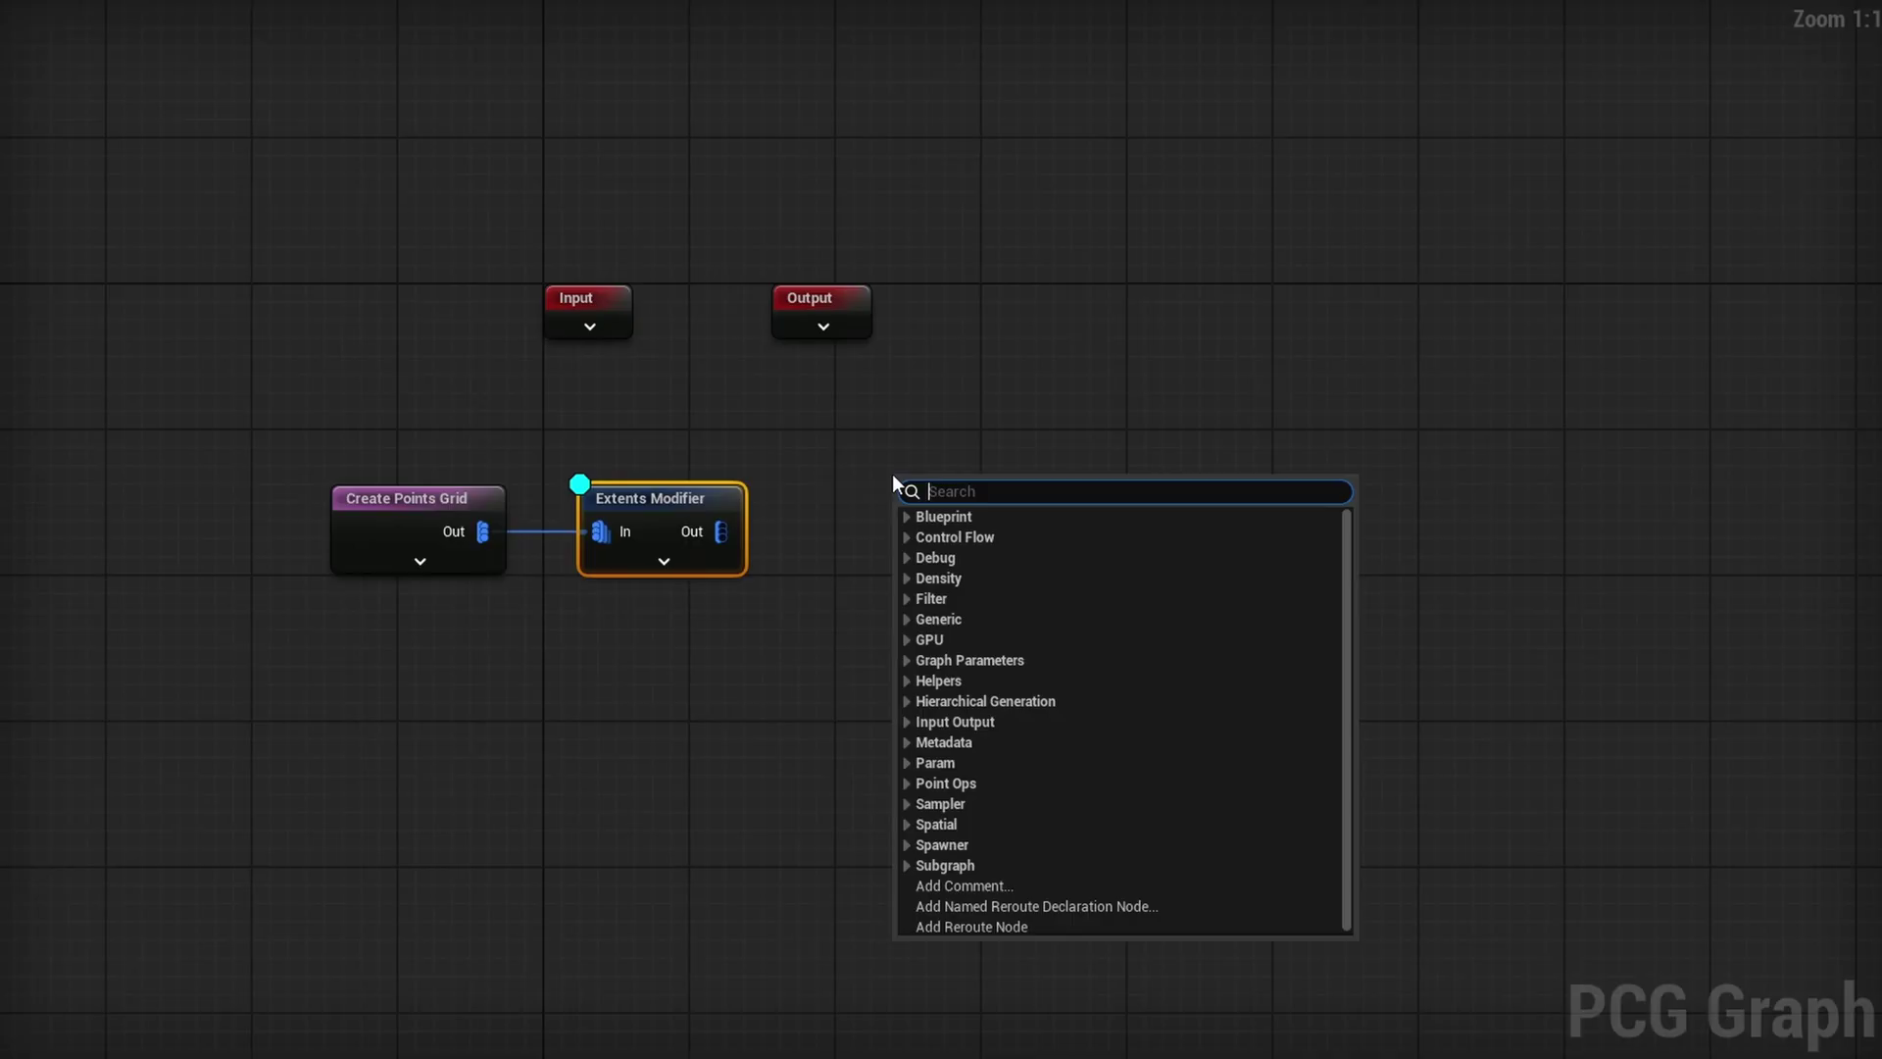
text(path)
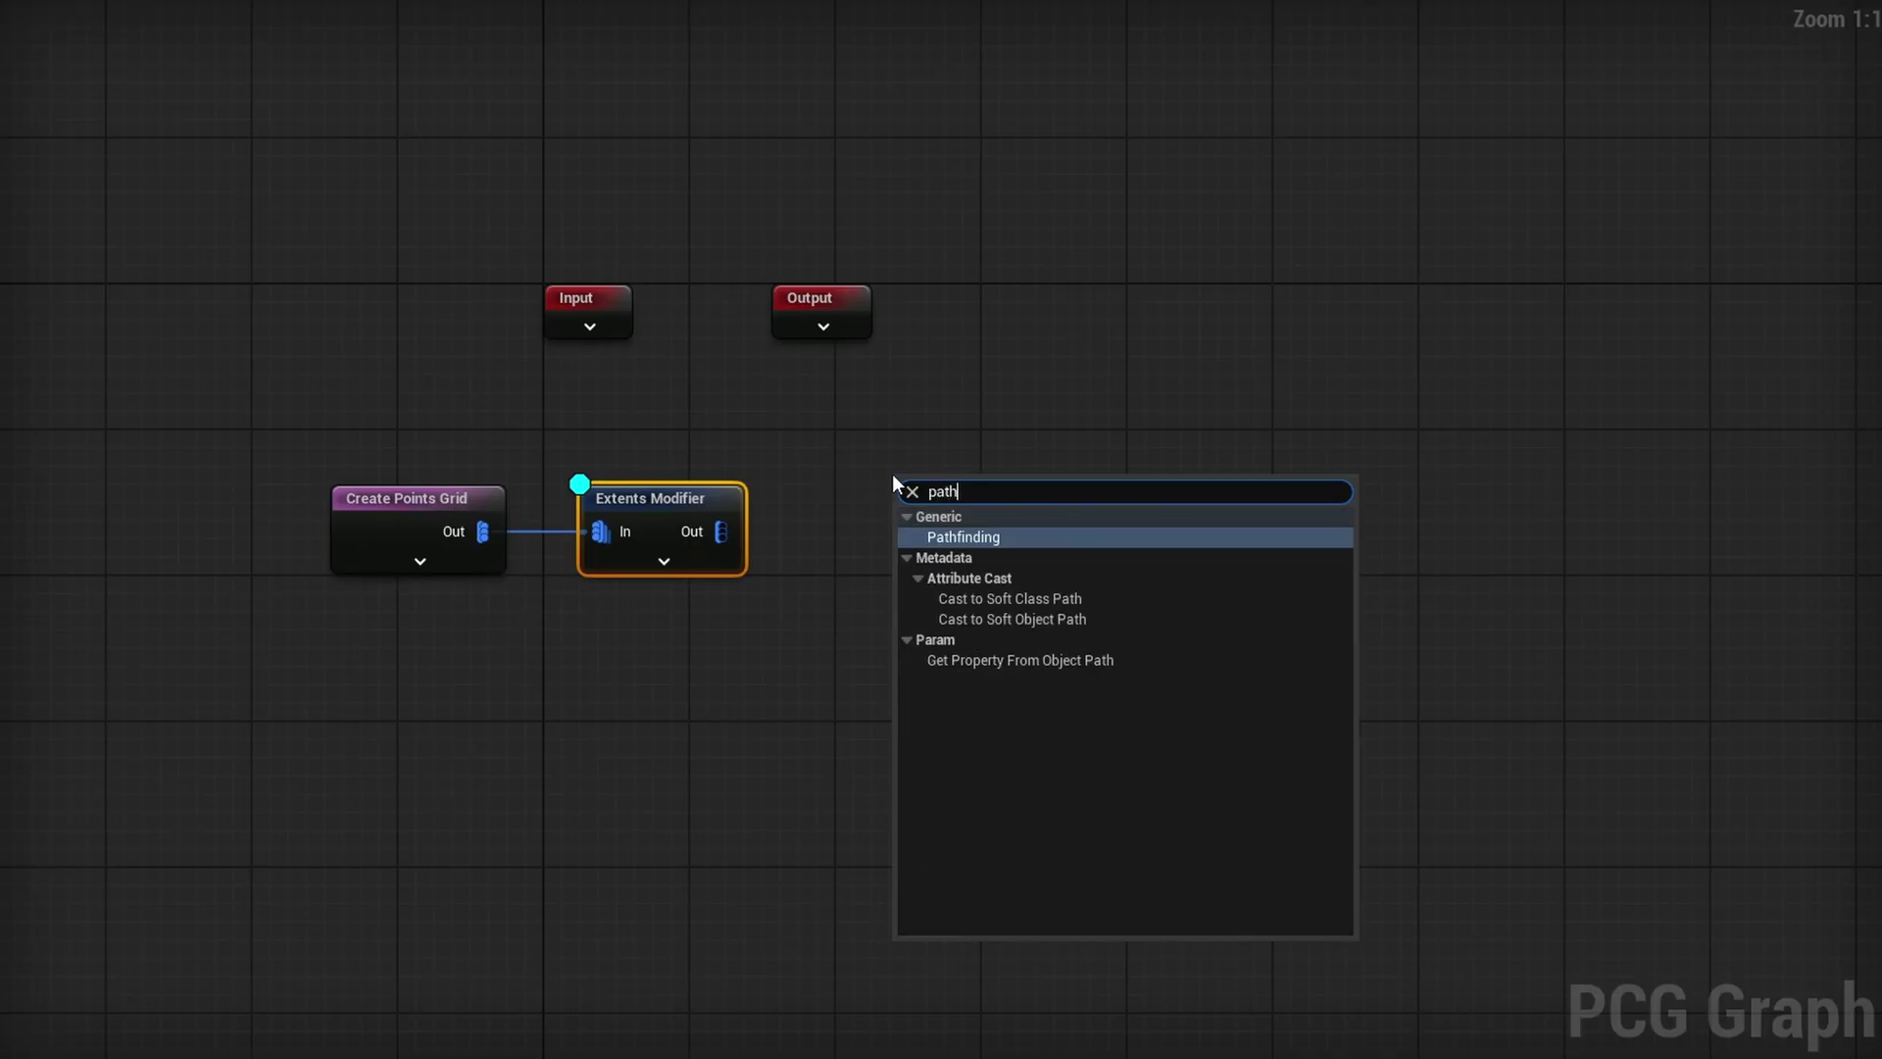
key(Return)
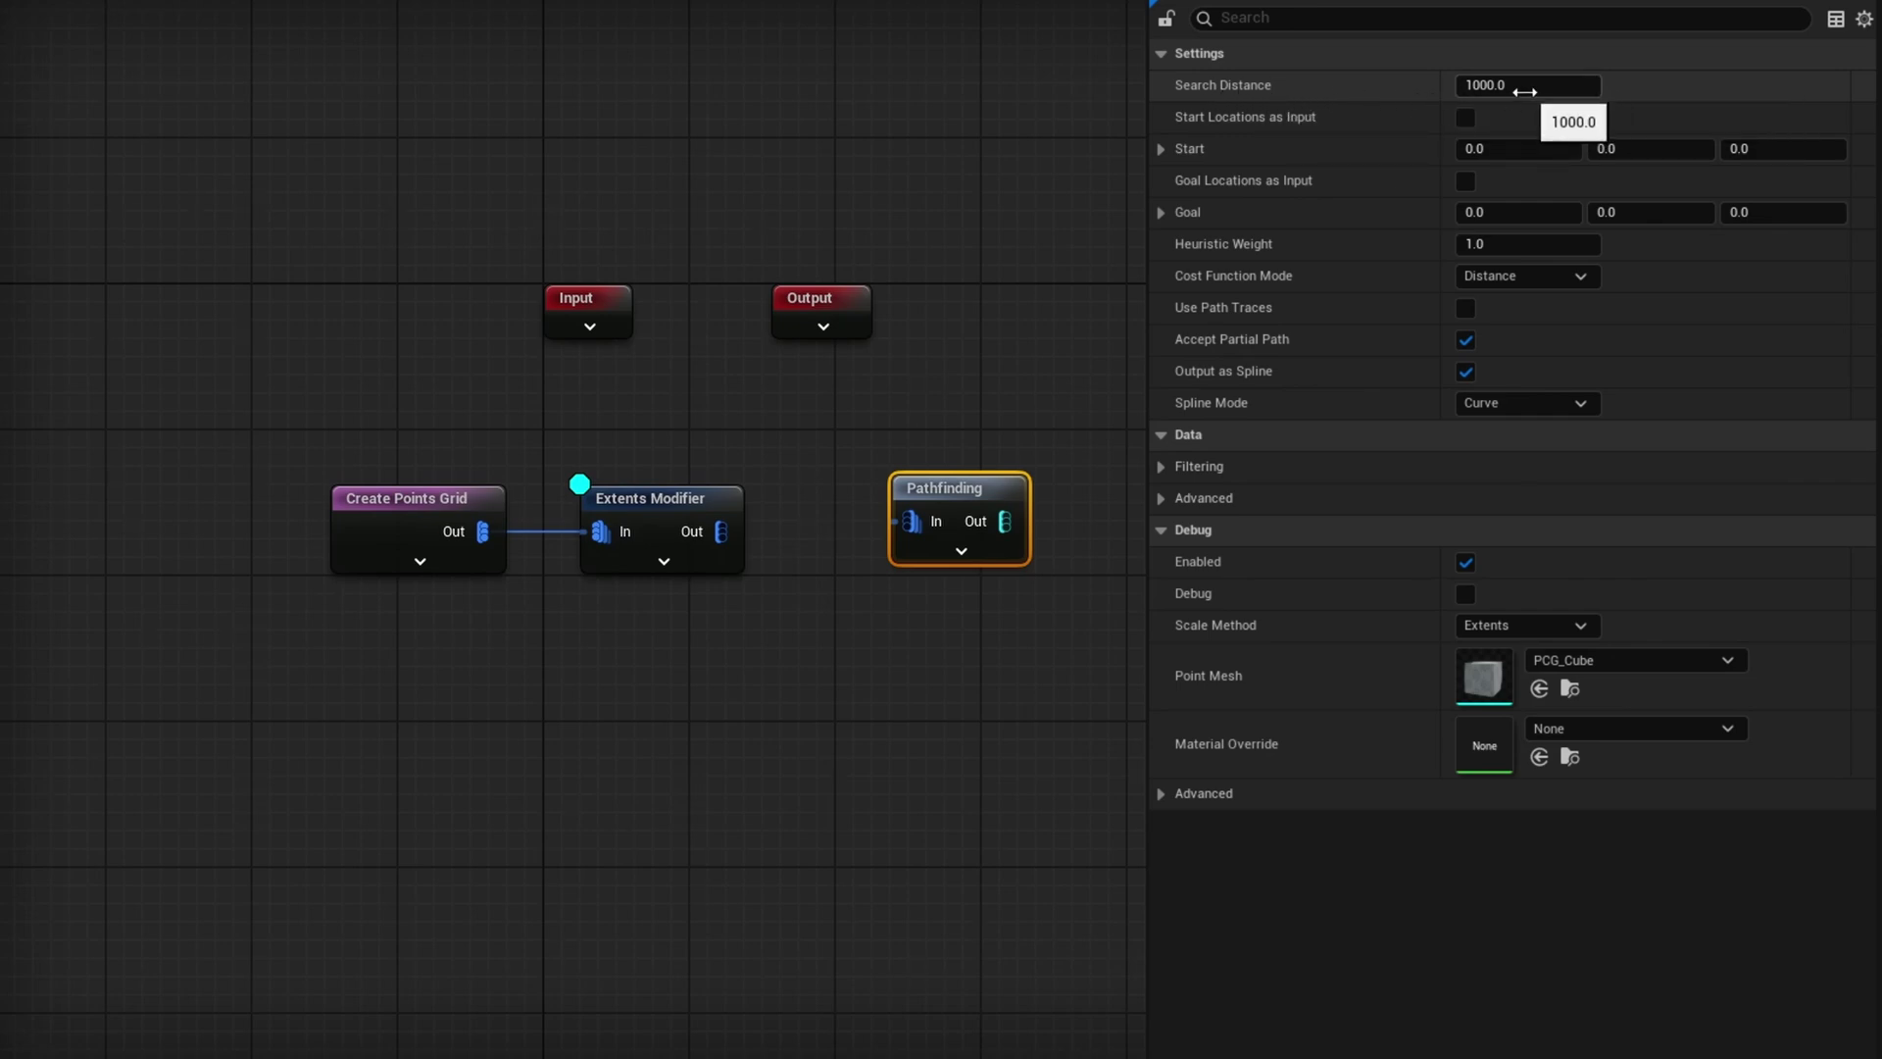
Step: Check the points grid's cell size and set the Pathfinding node's Search Distance to 100
click(411, 520)
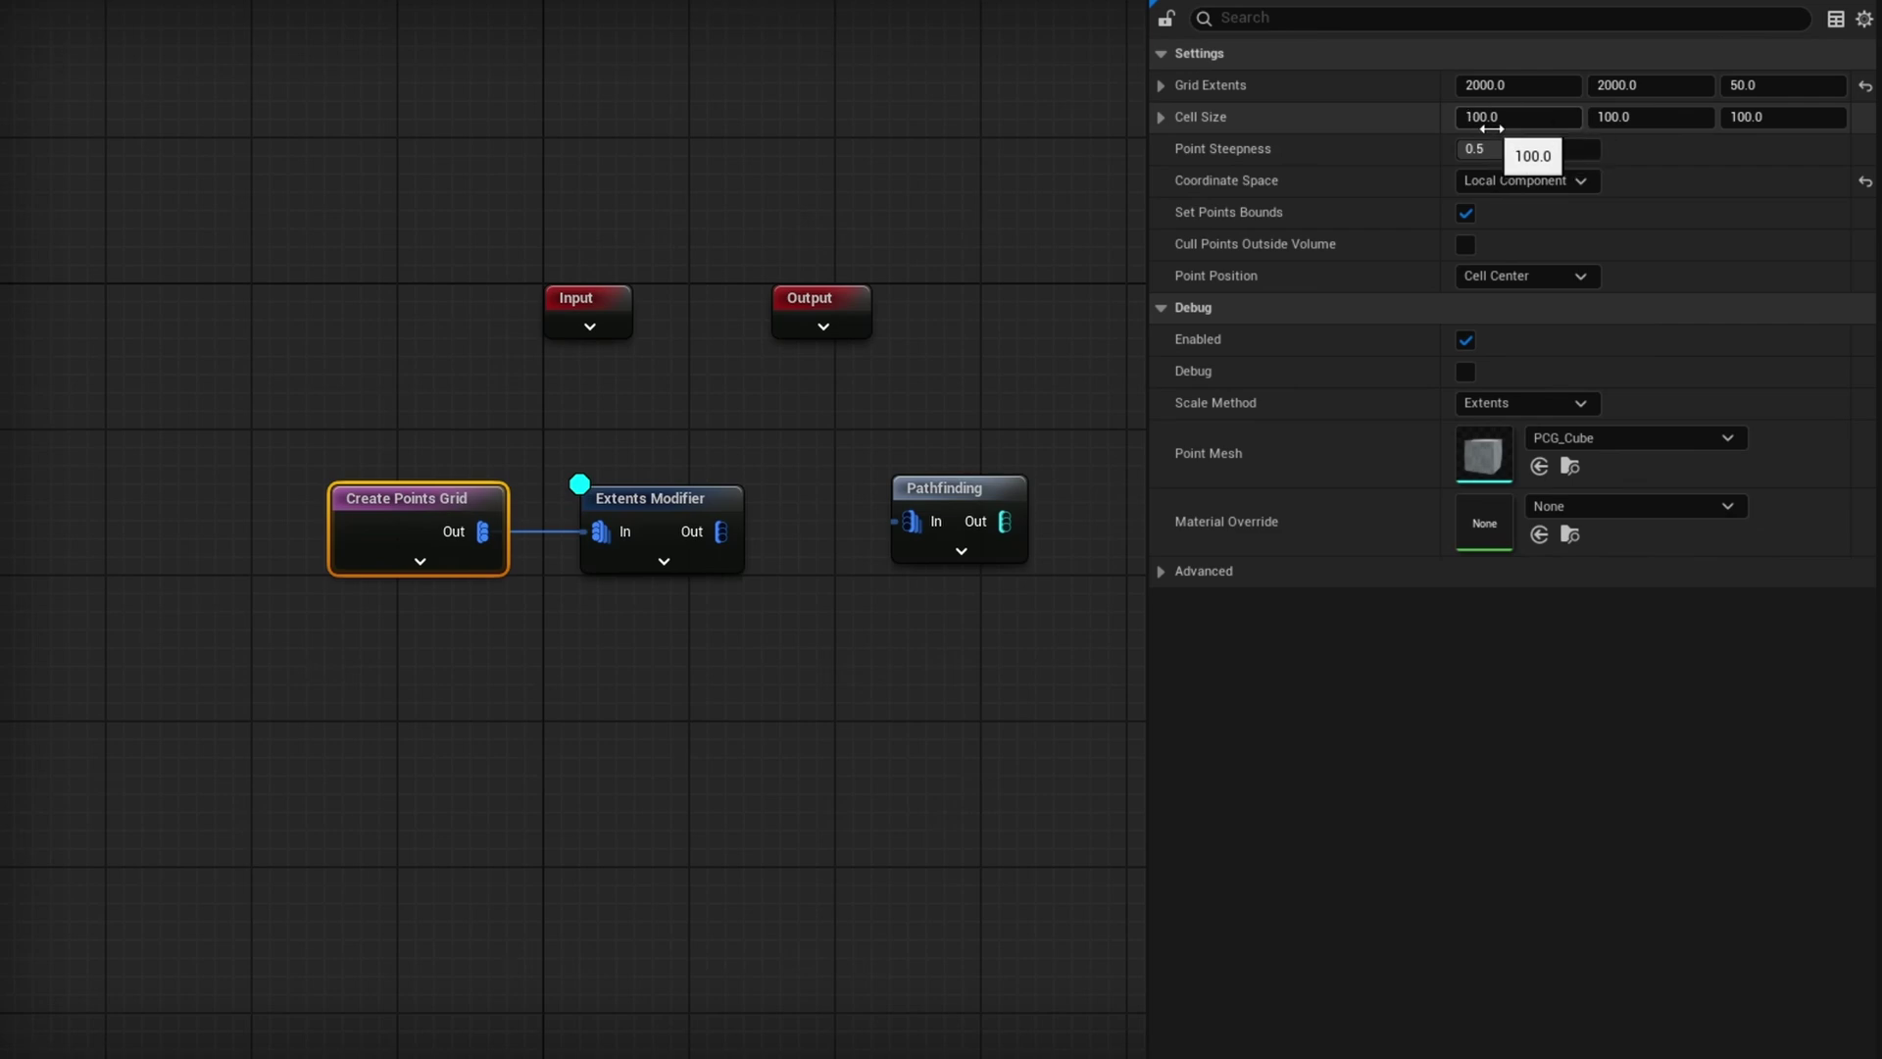
drag(1109, 403, 959, 607)
click(1524, 88)
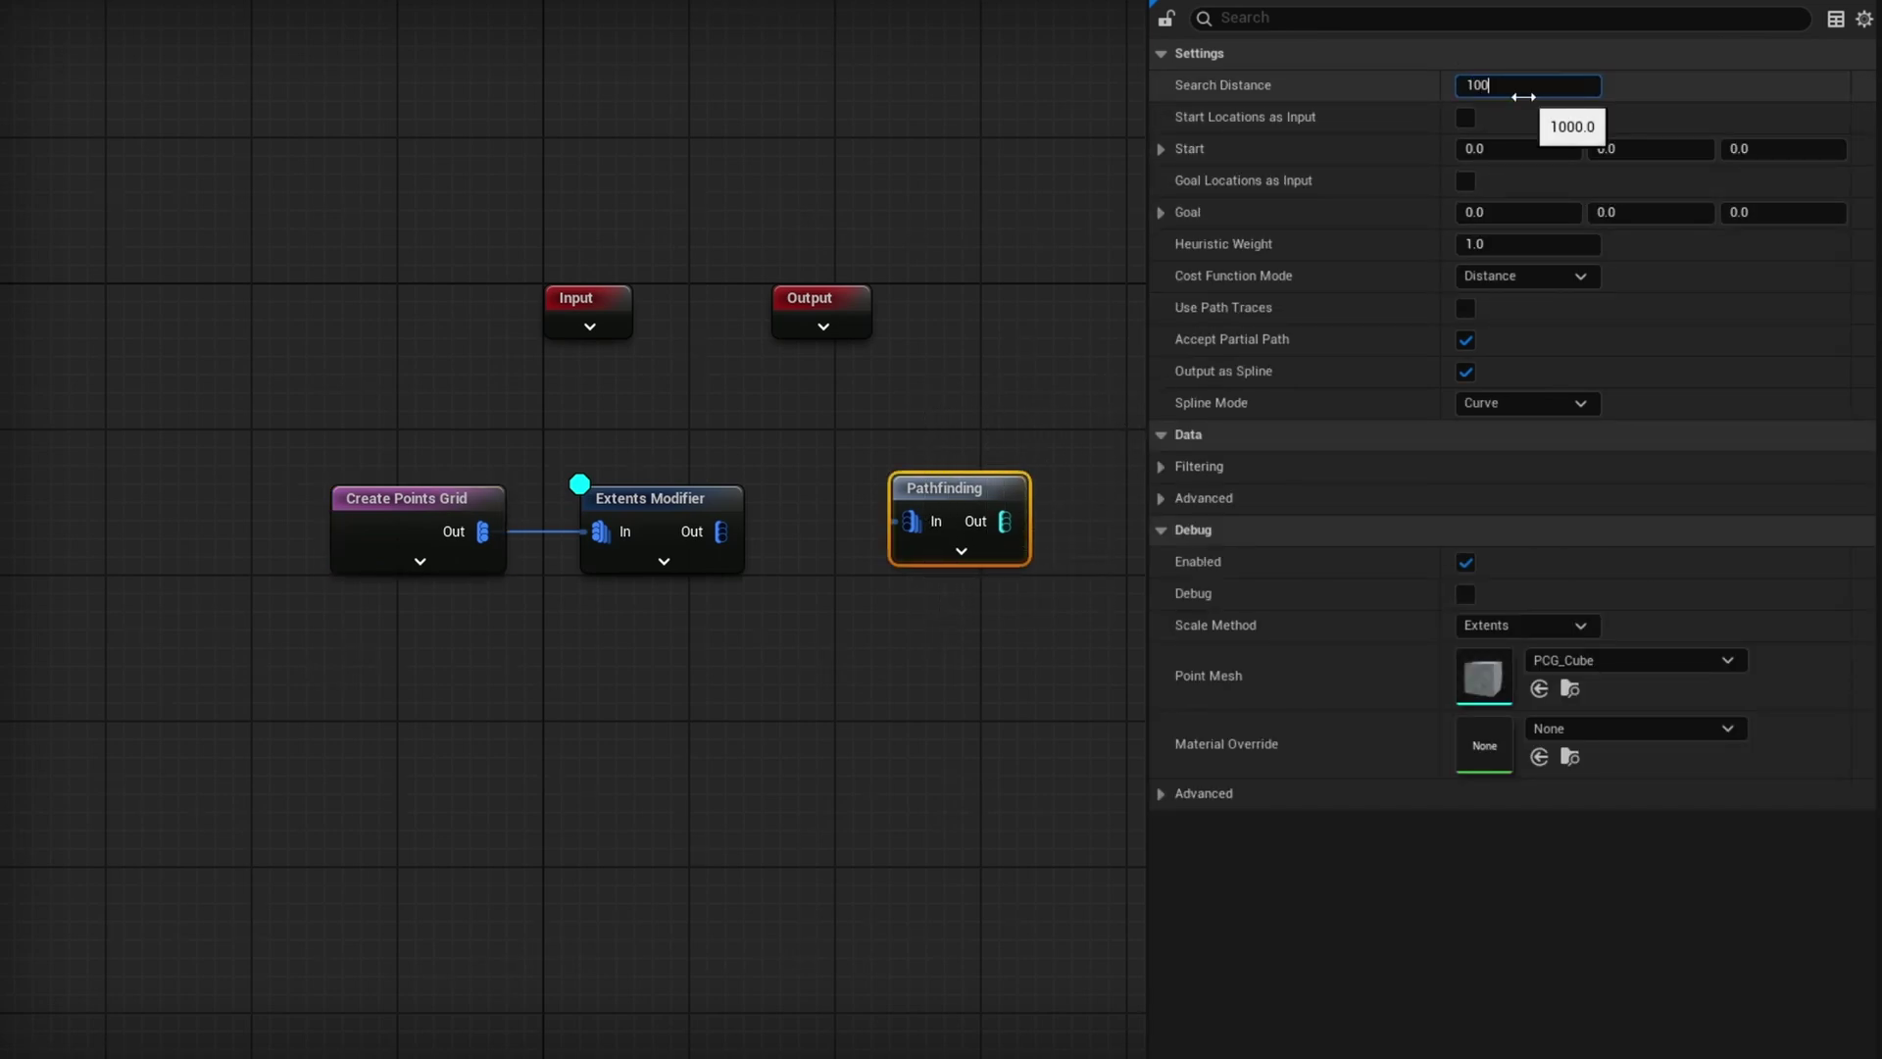
text(100)
key(Return)
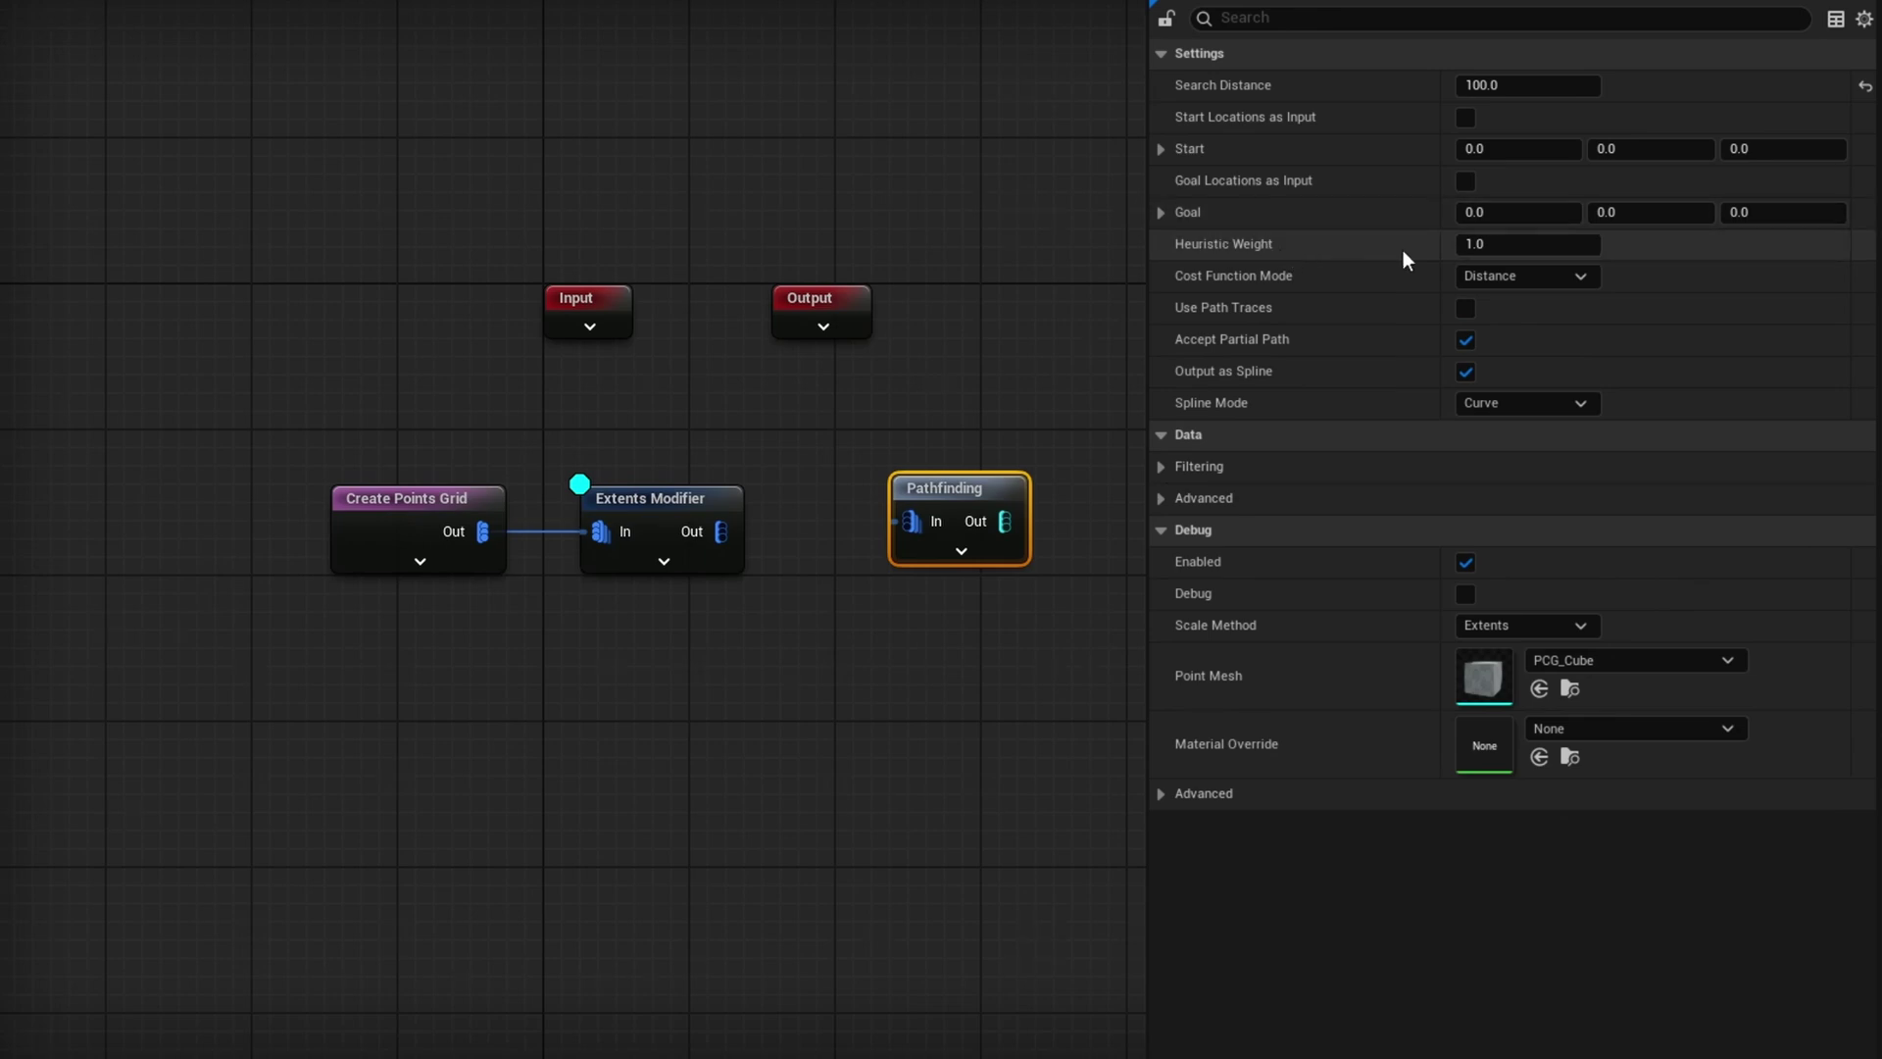
Step: Review the Cost Function Mode options of the Pathfinding node and keep Distance
mouse_move(1251, 281)
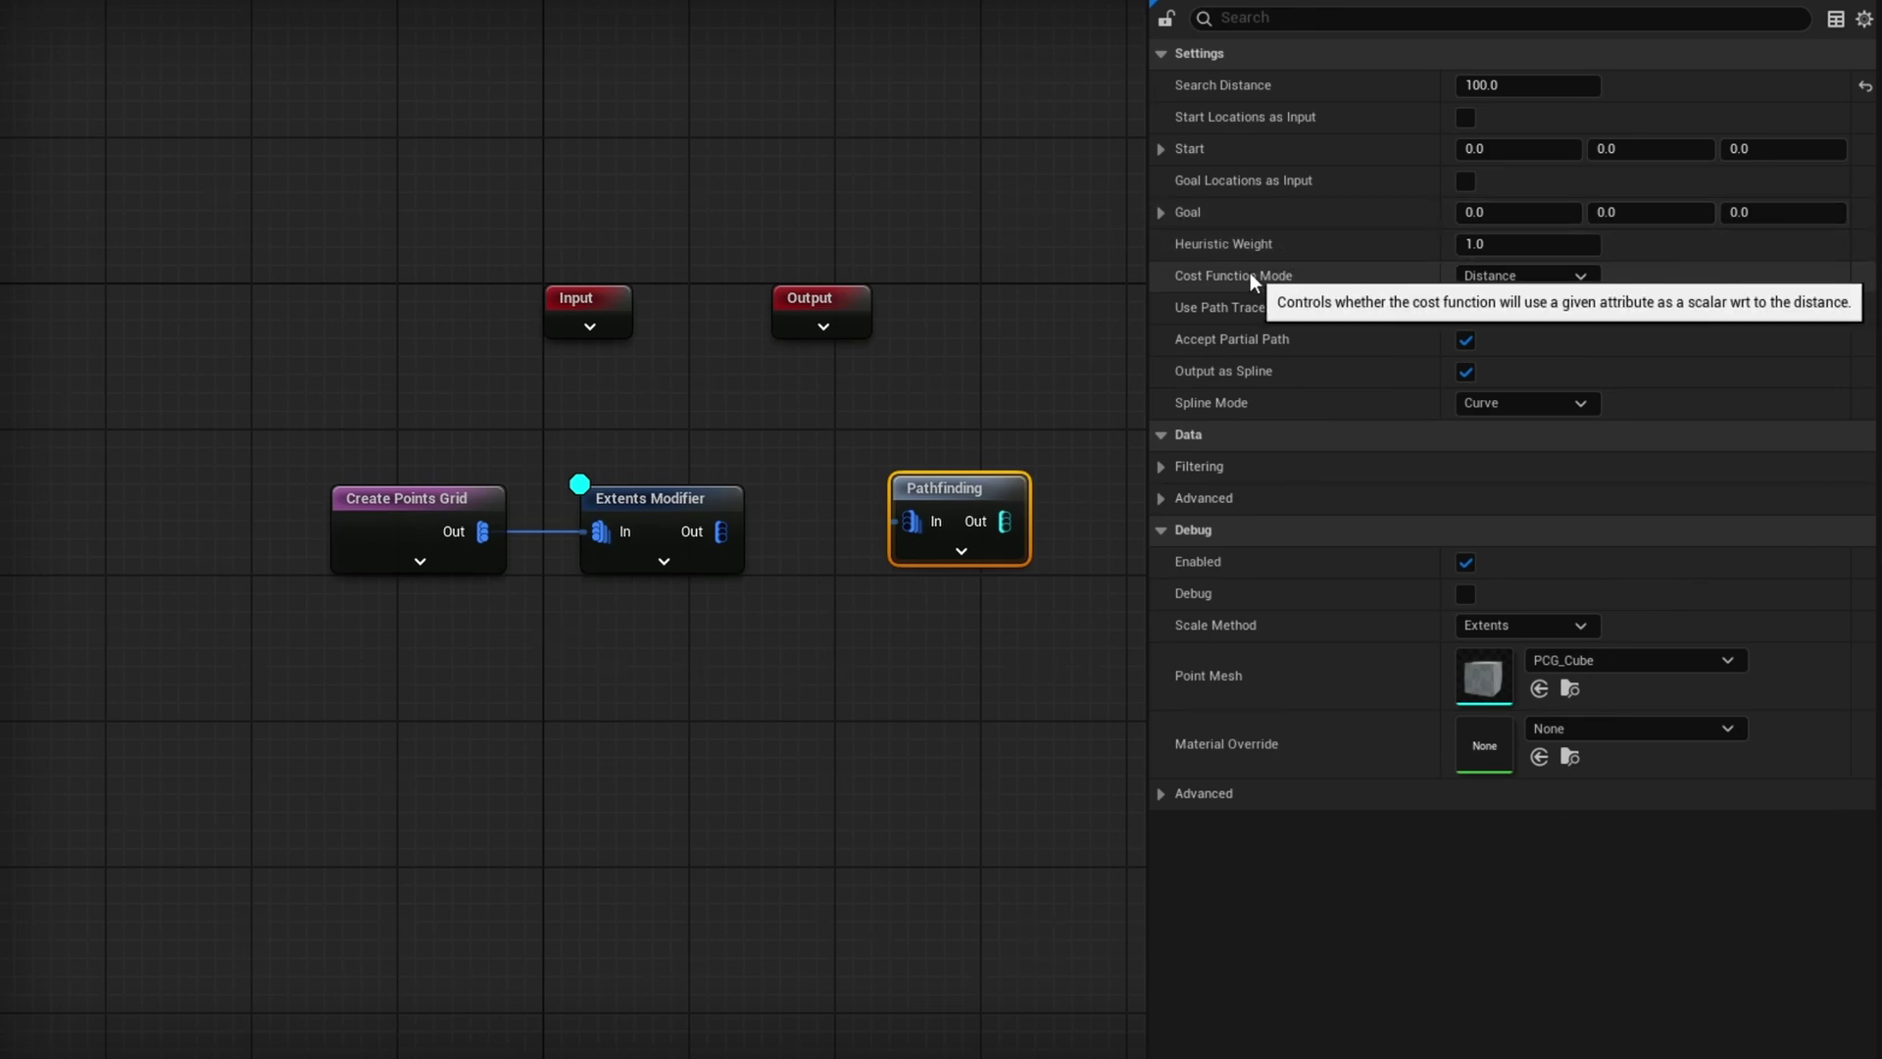
click(1549, 281)
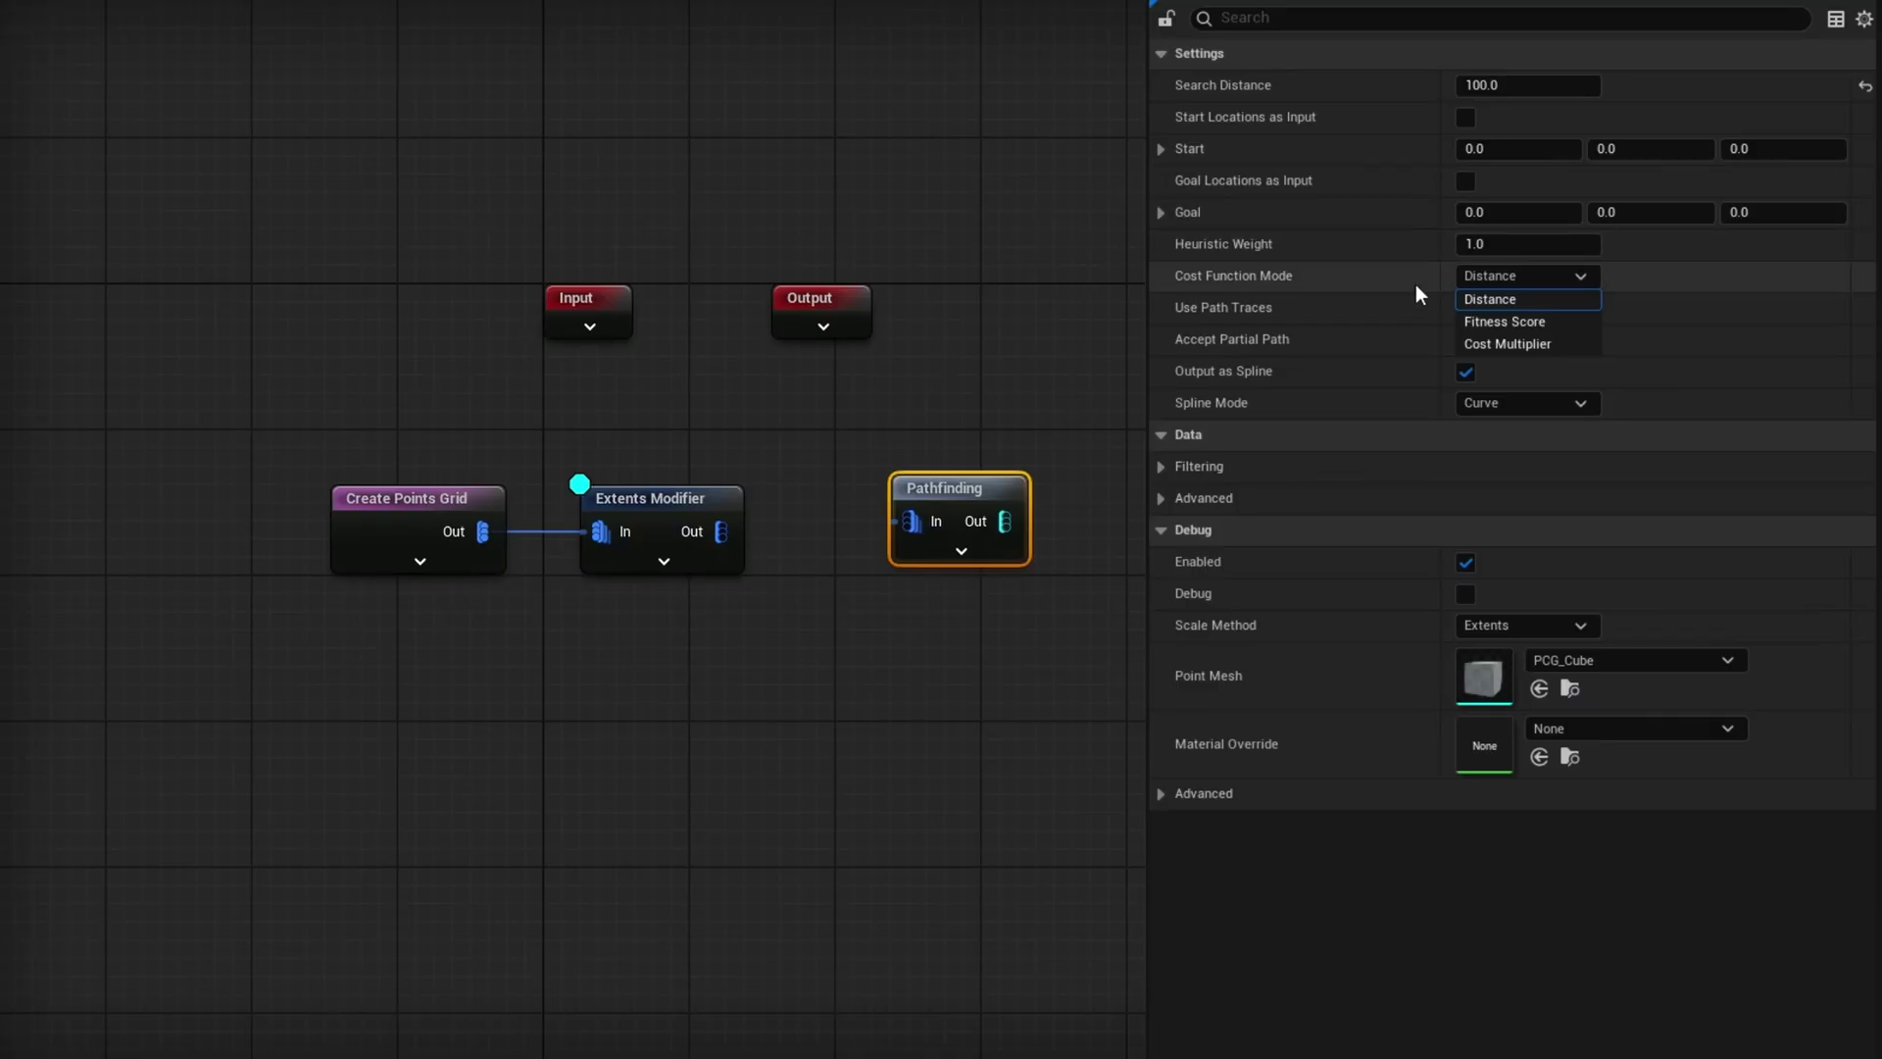
click(1532, 283)
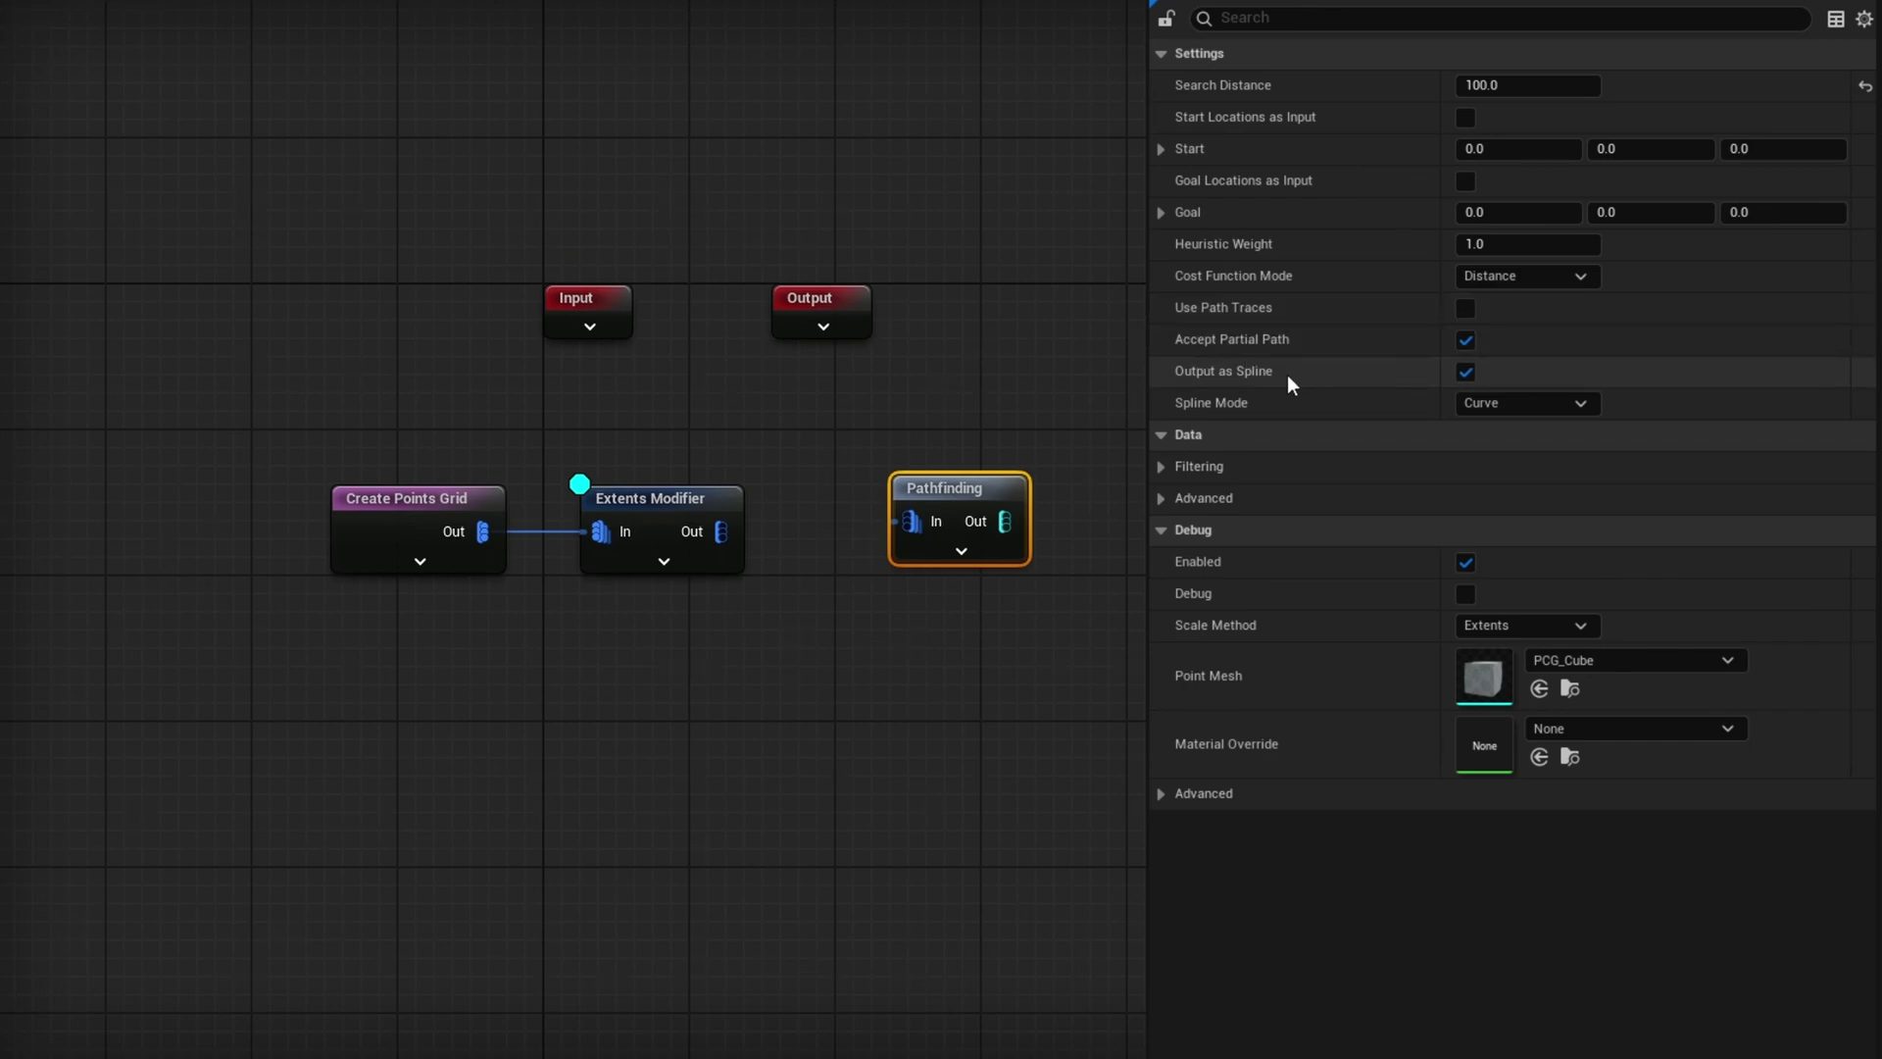
Step: Compare the Pathfinding node's output with Output as Spline off and on, check the Spline Mode setting, and leave Output as Spline off
click(1466, 375)
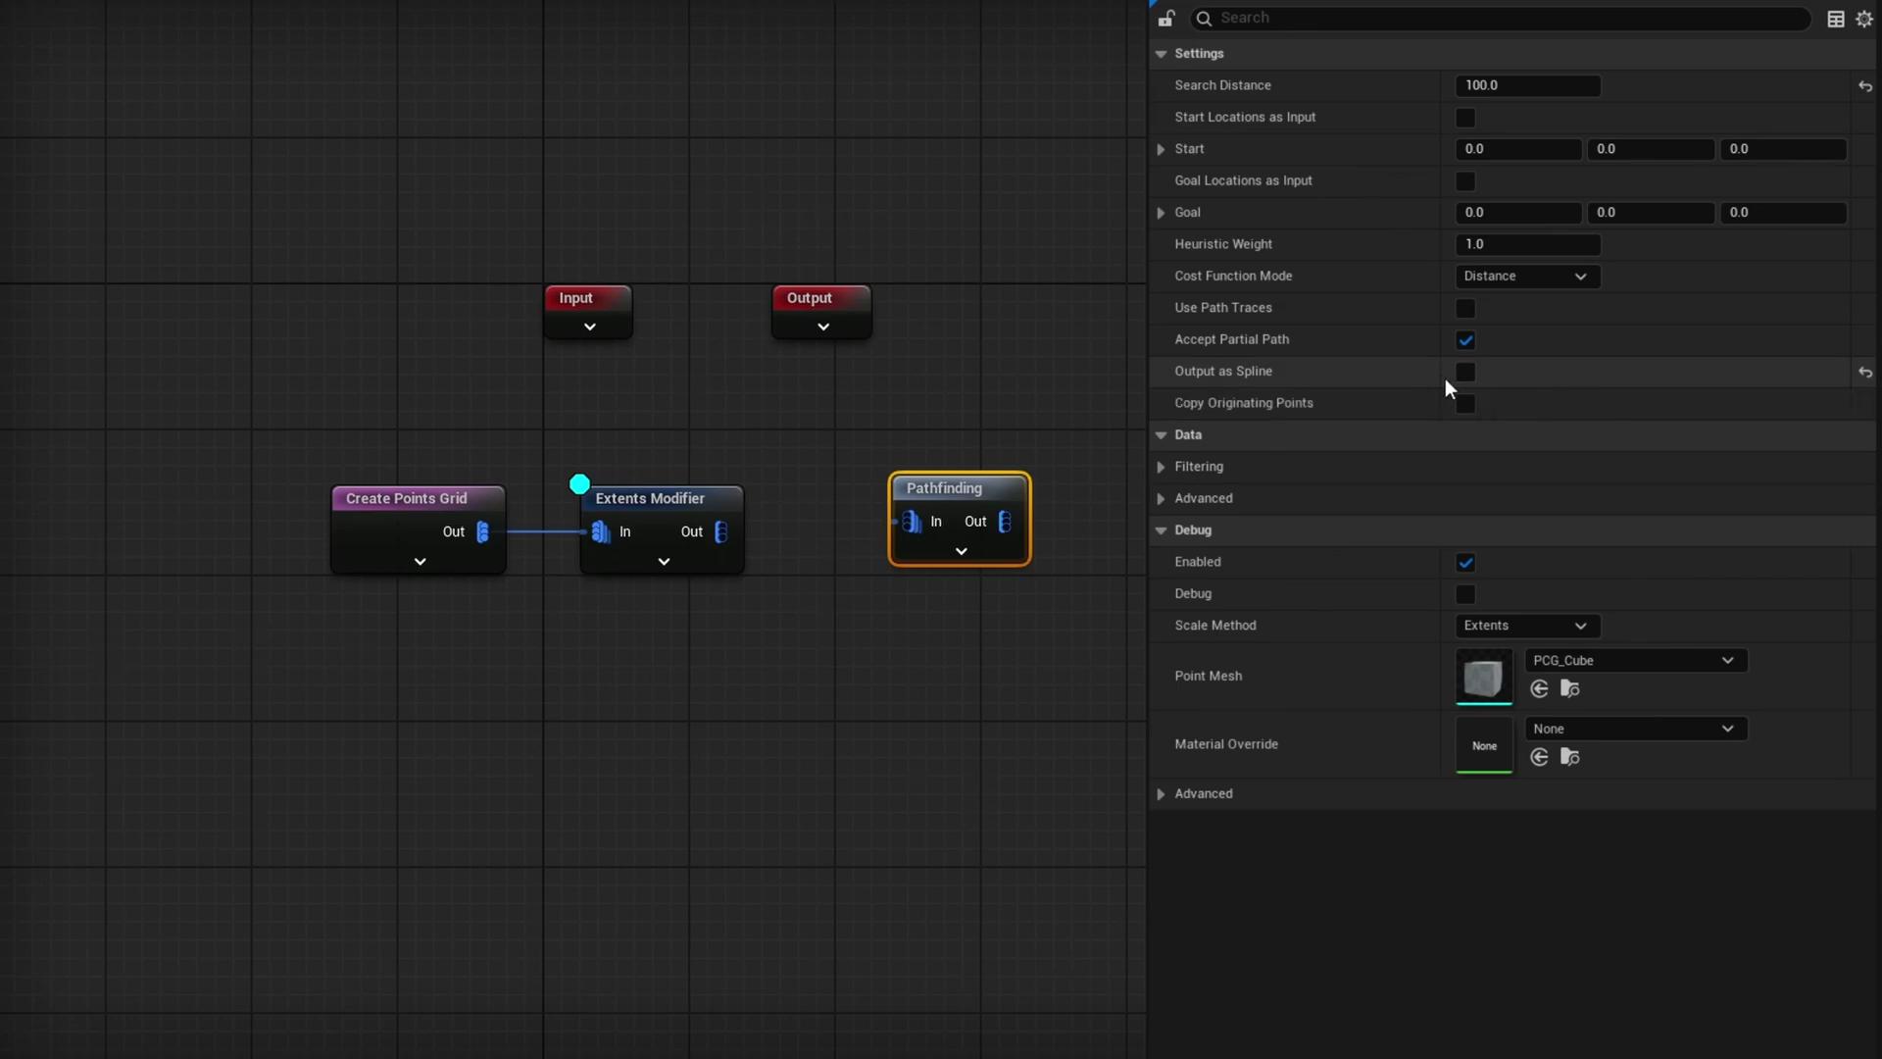
click(1466, 373)
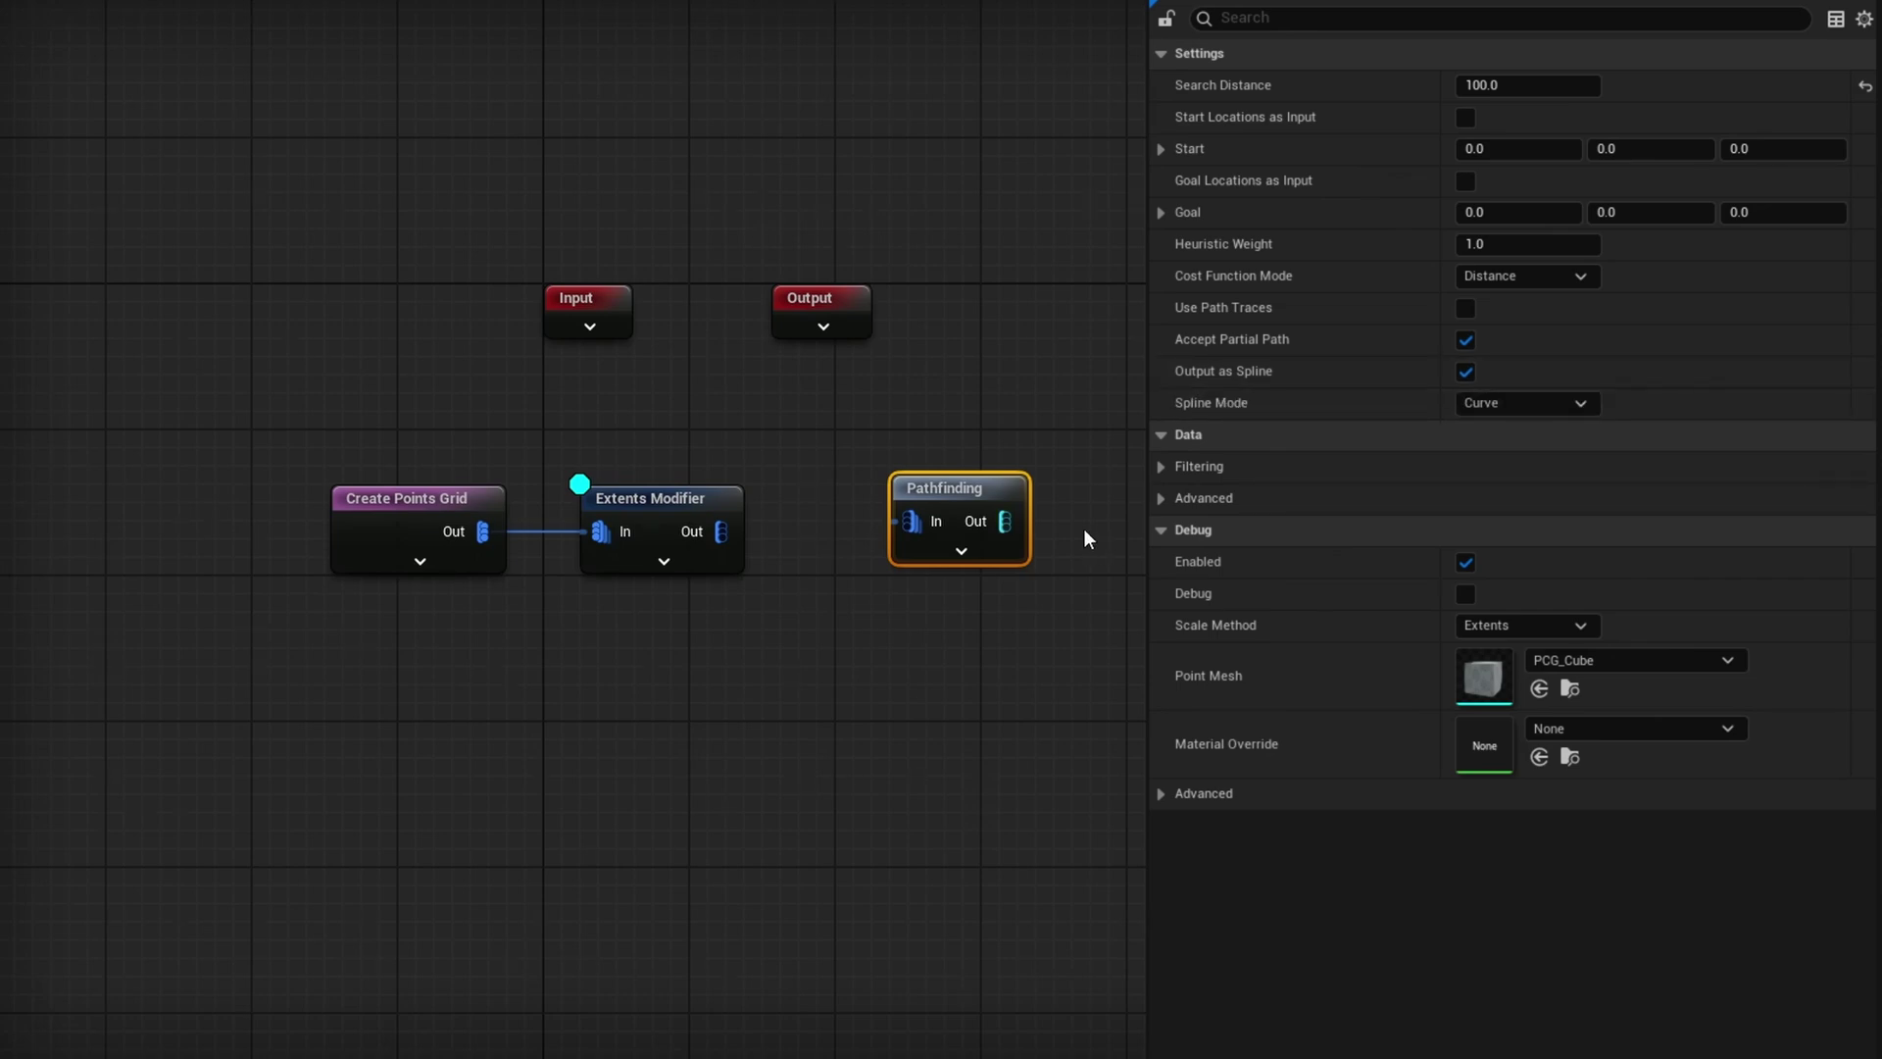
click(1507, 406)
click(1513, 425)
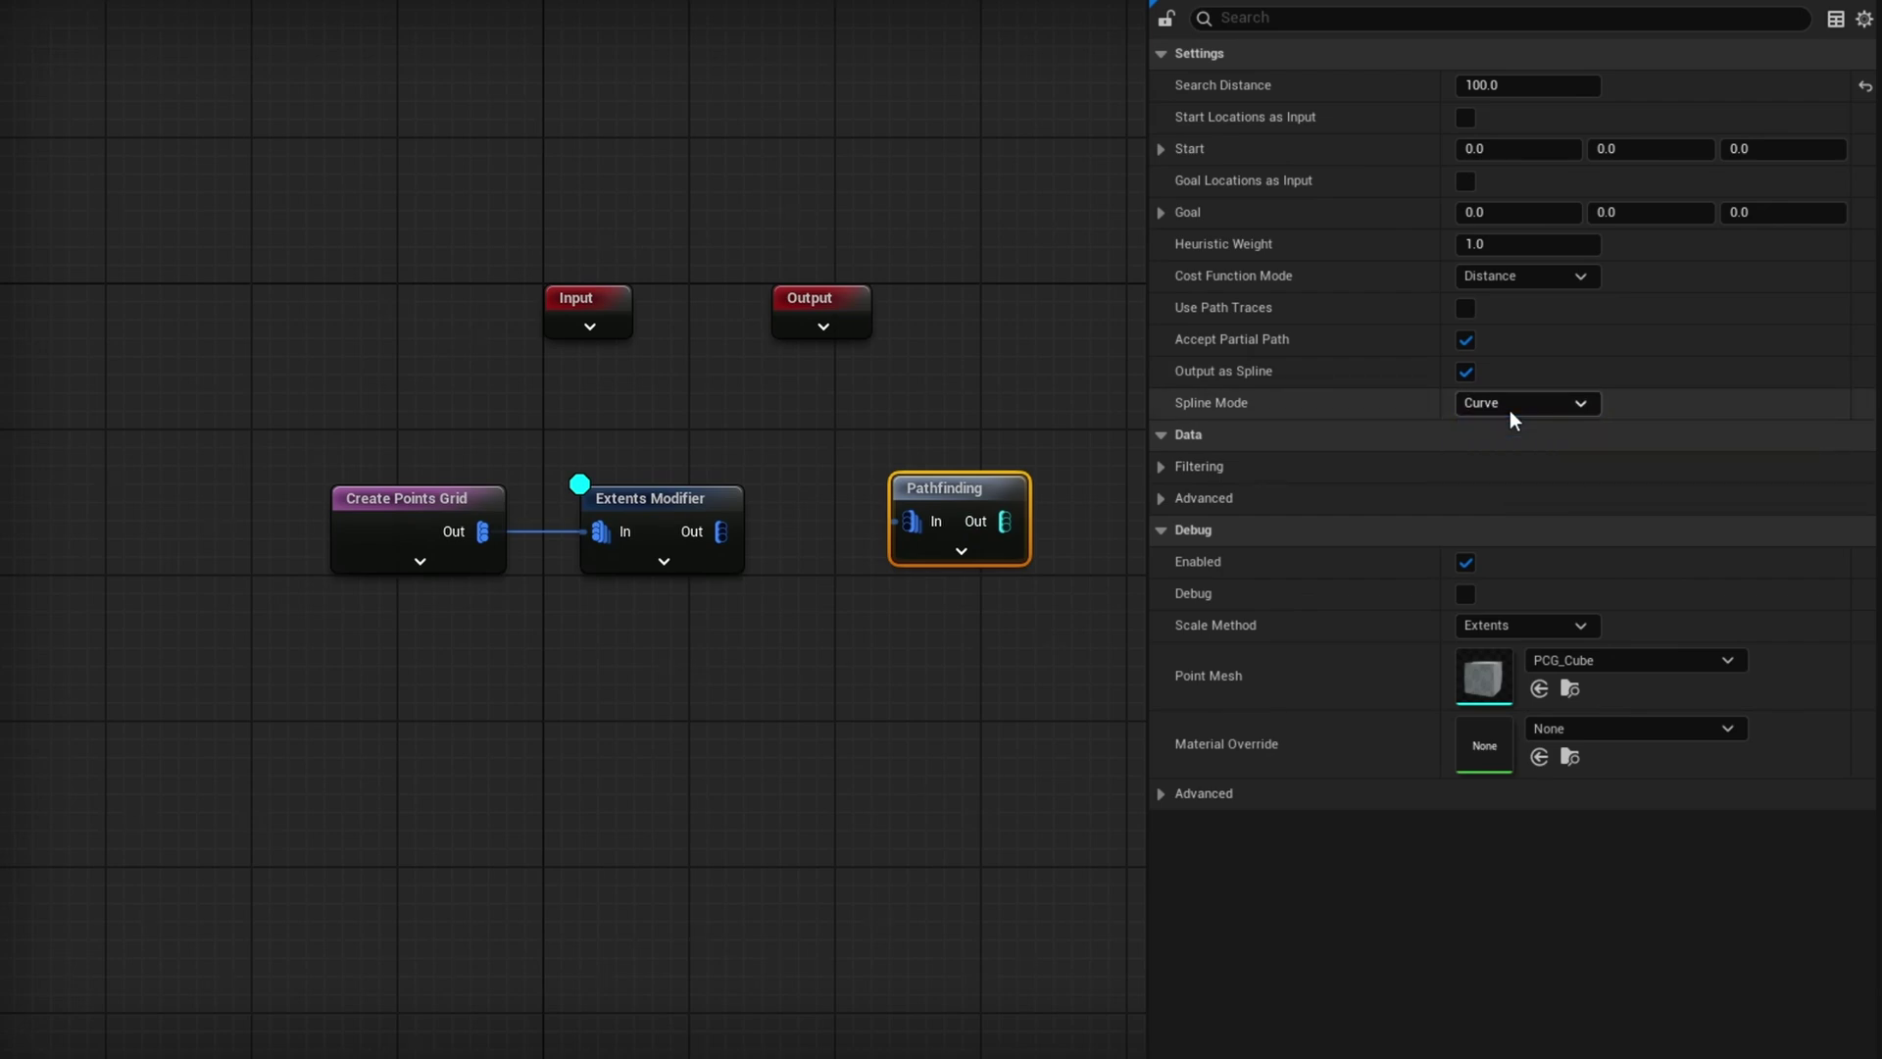
drag(1004, 521, 1237, 515)
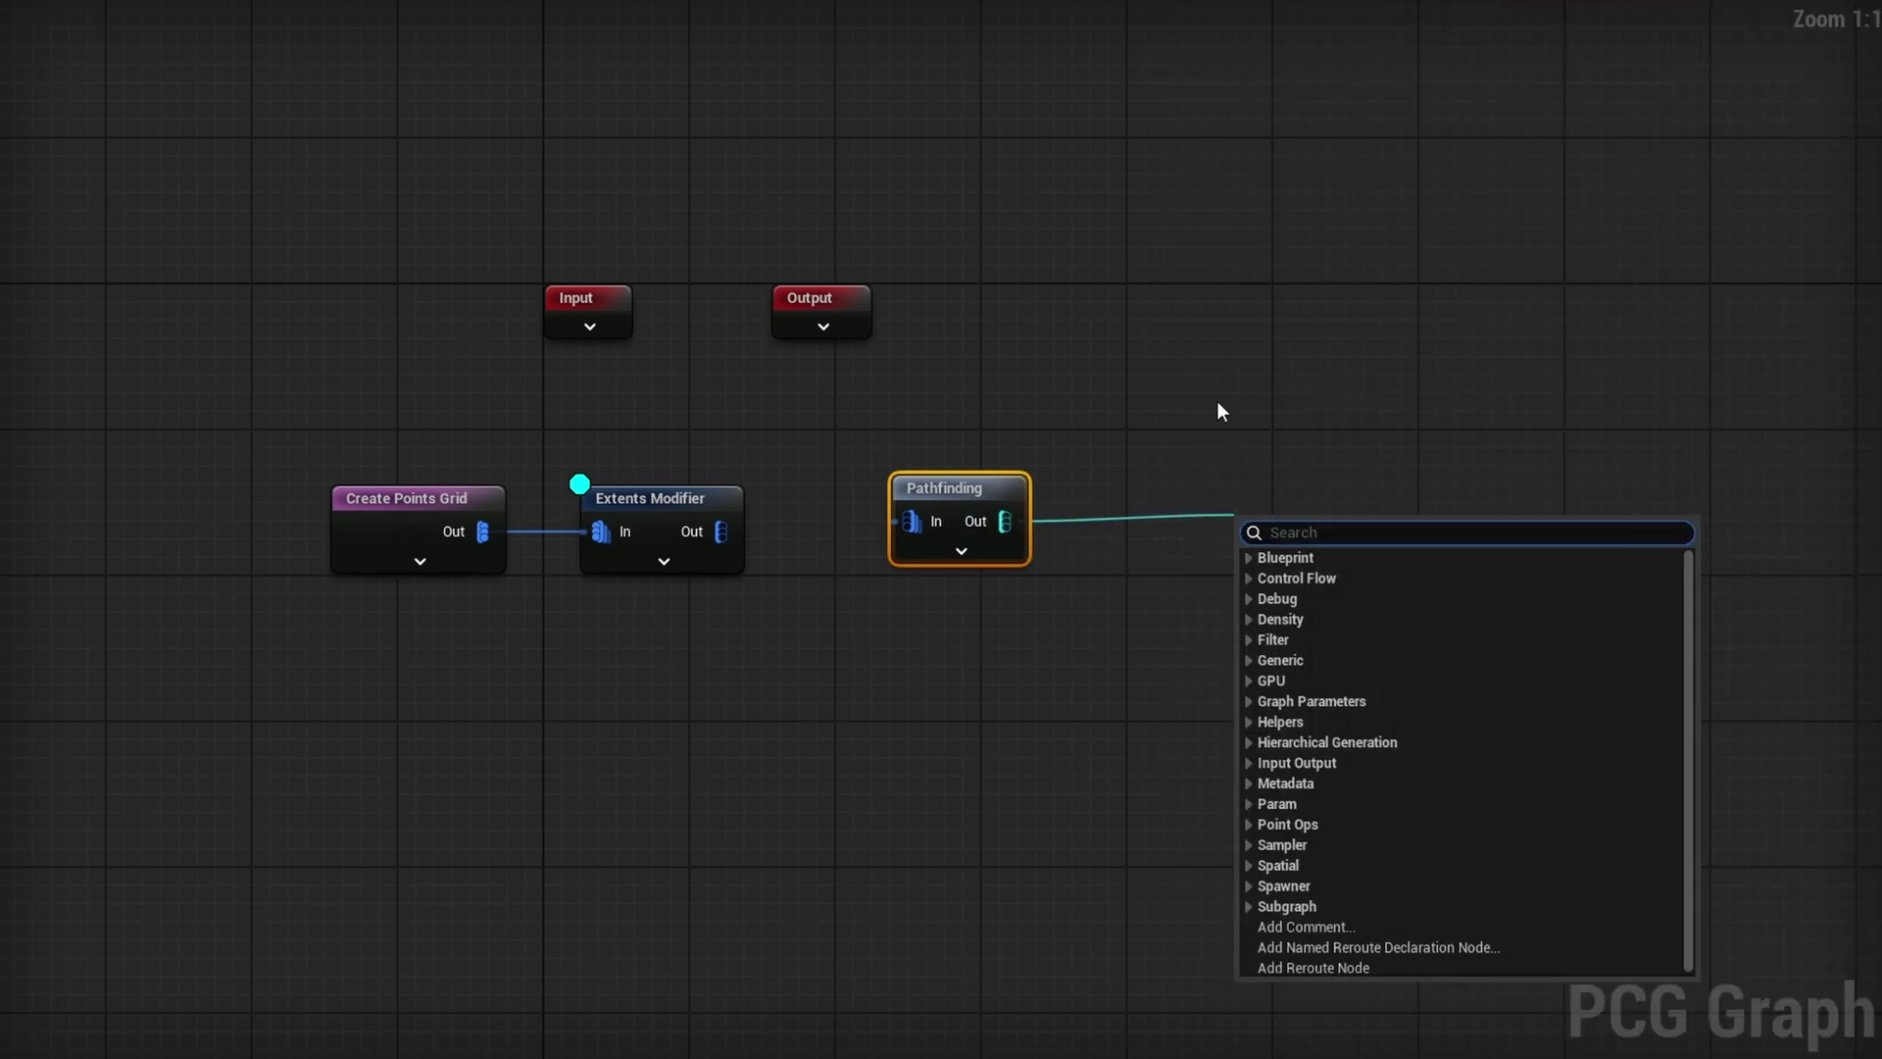
click(1217, 401)
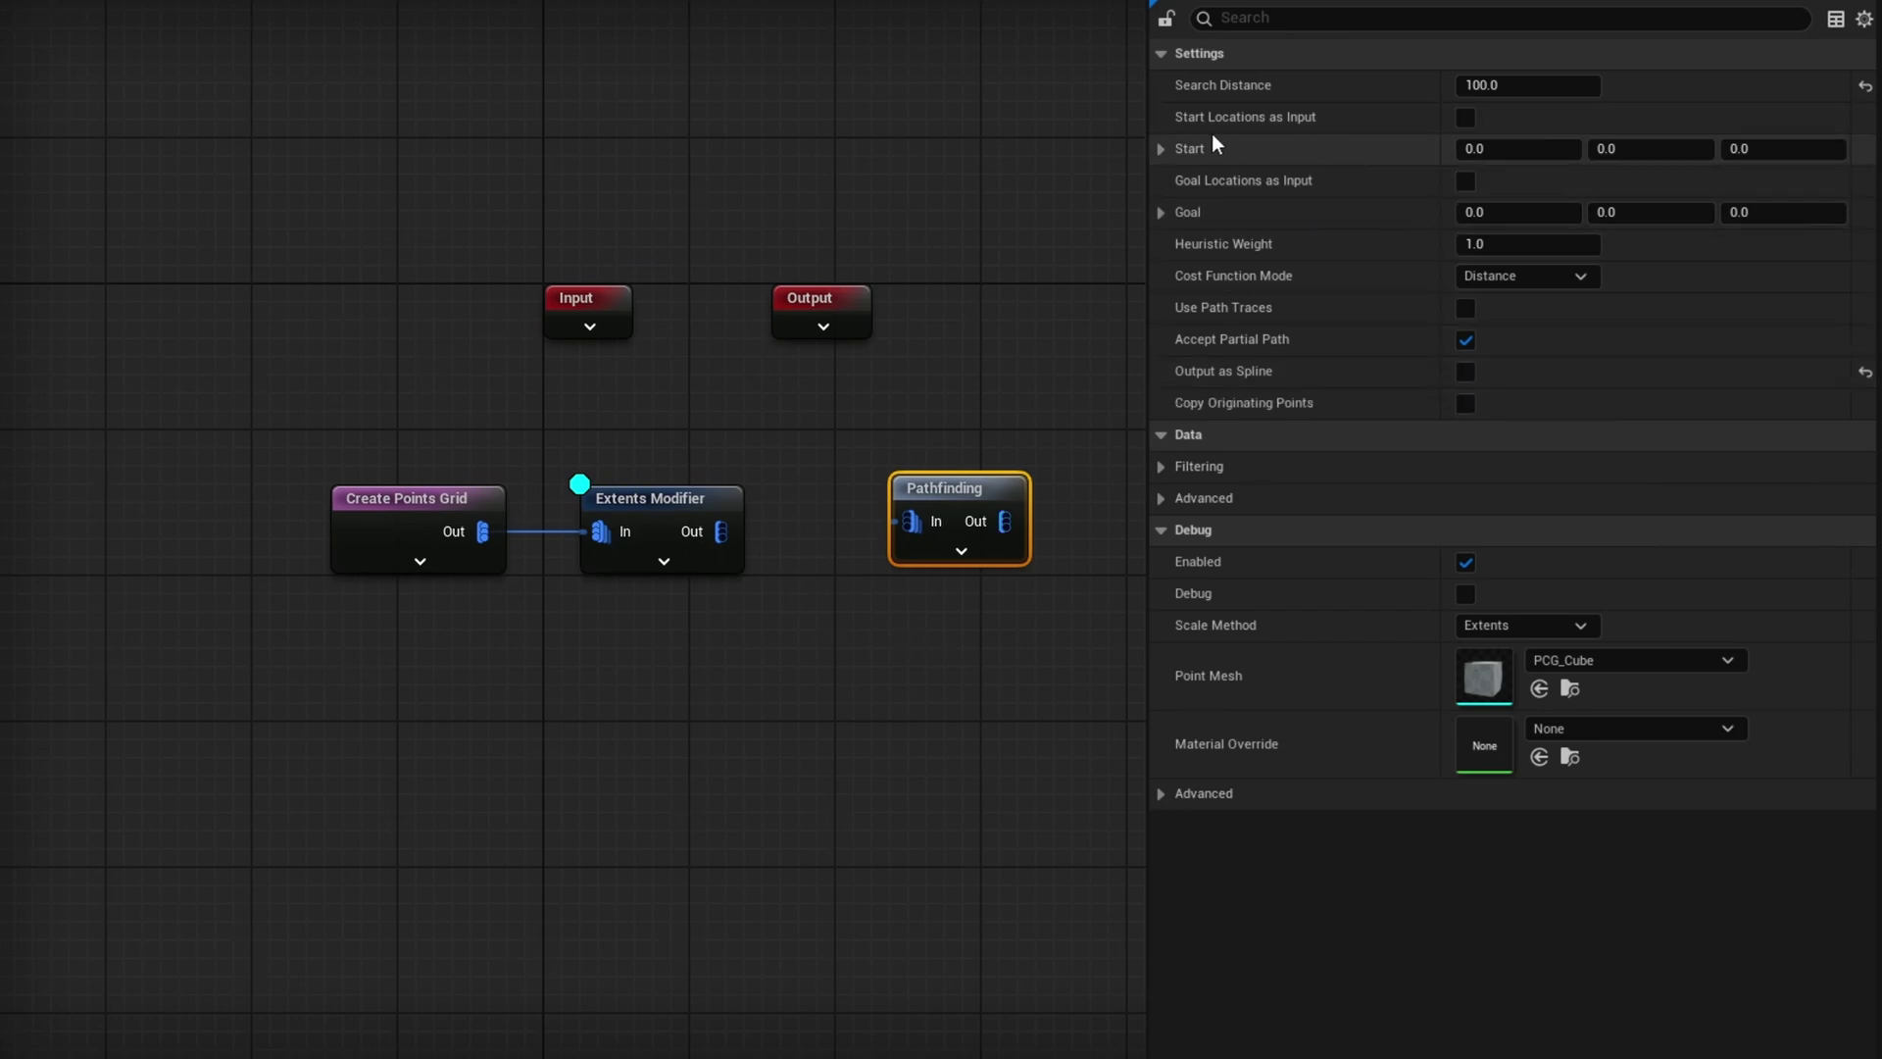
Step: Enable start and goal locations as inputs on the Pathfinding node and feed it the Extents Modifier's output
click(1466, 117)
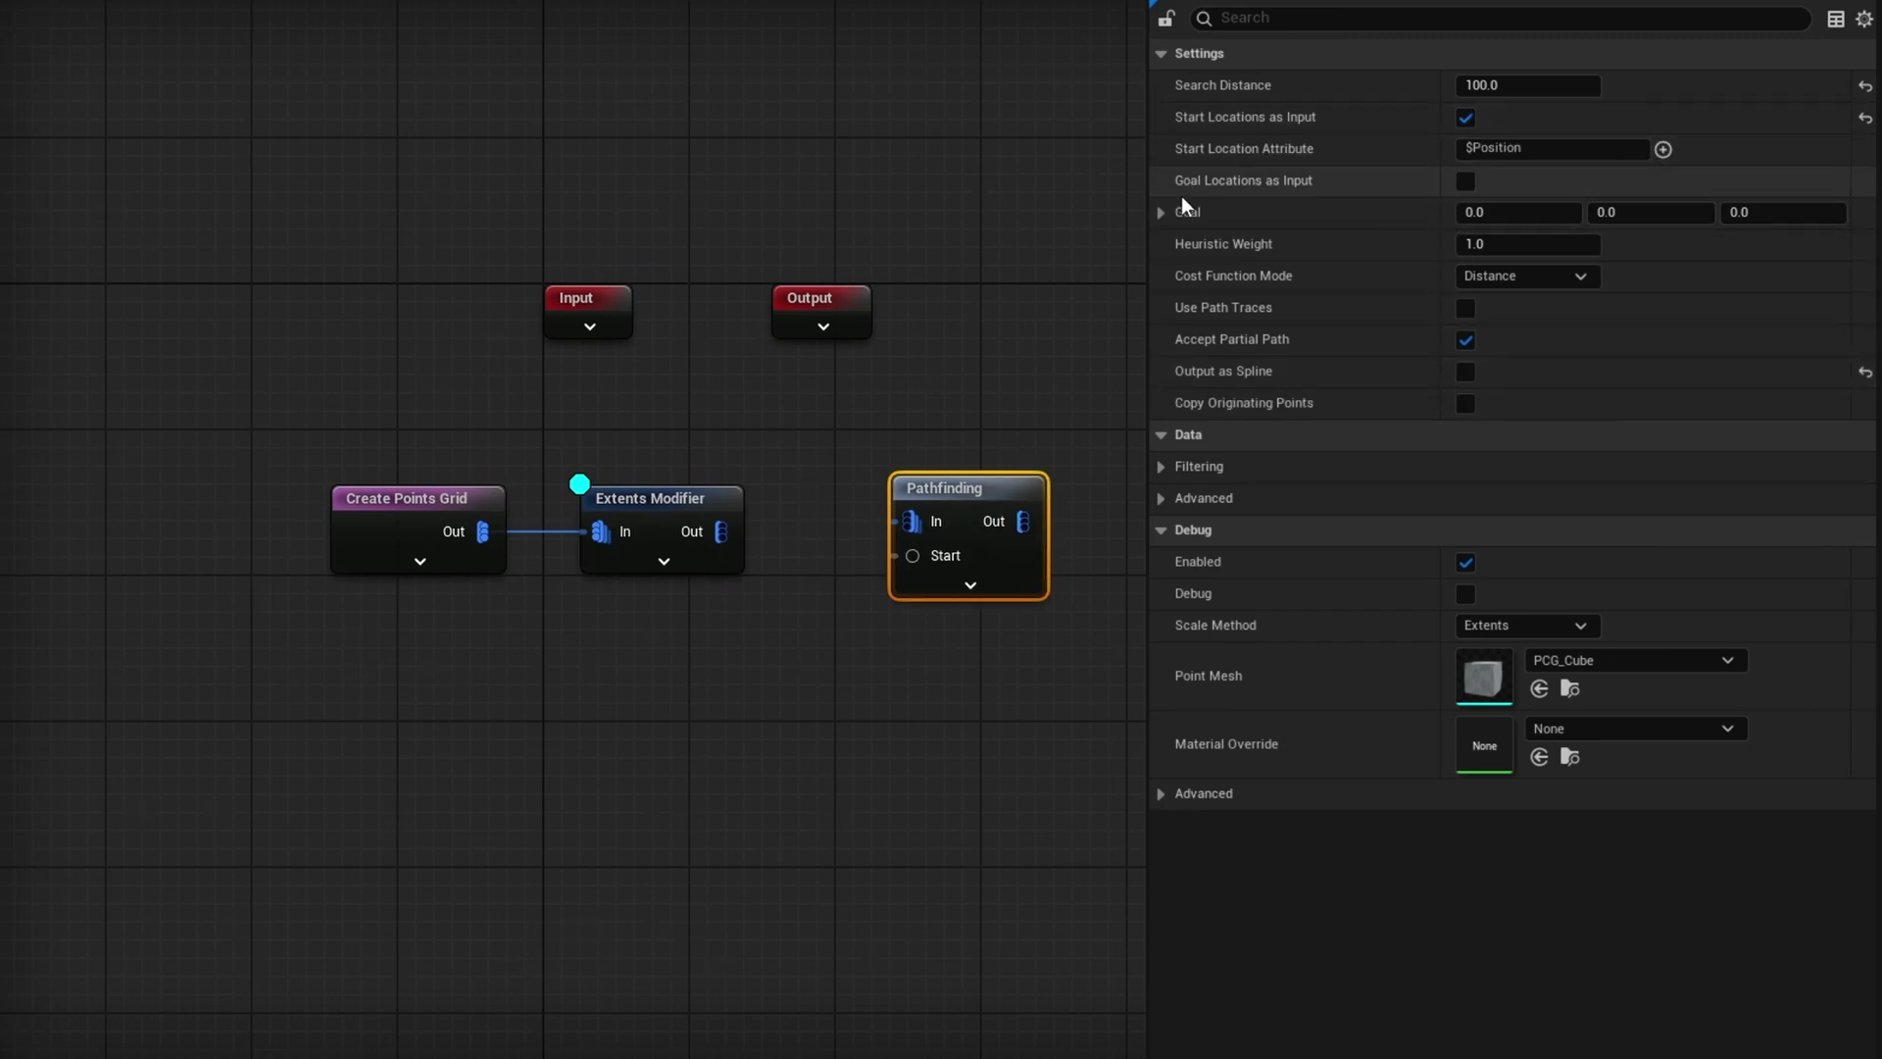
click(1465, 185)
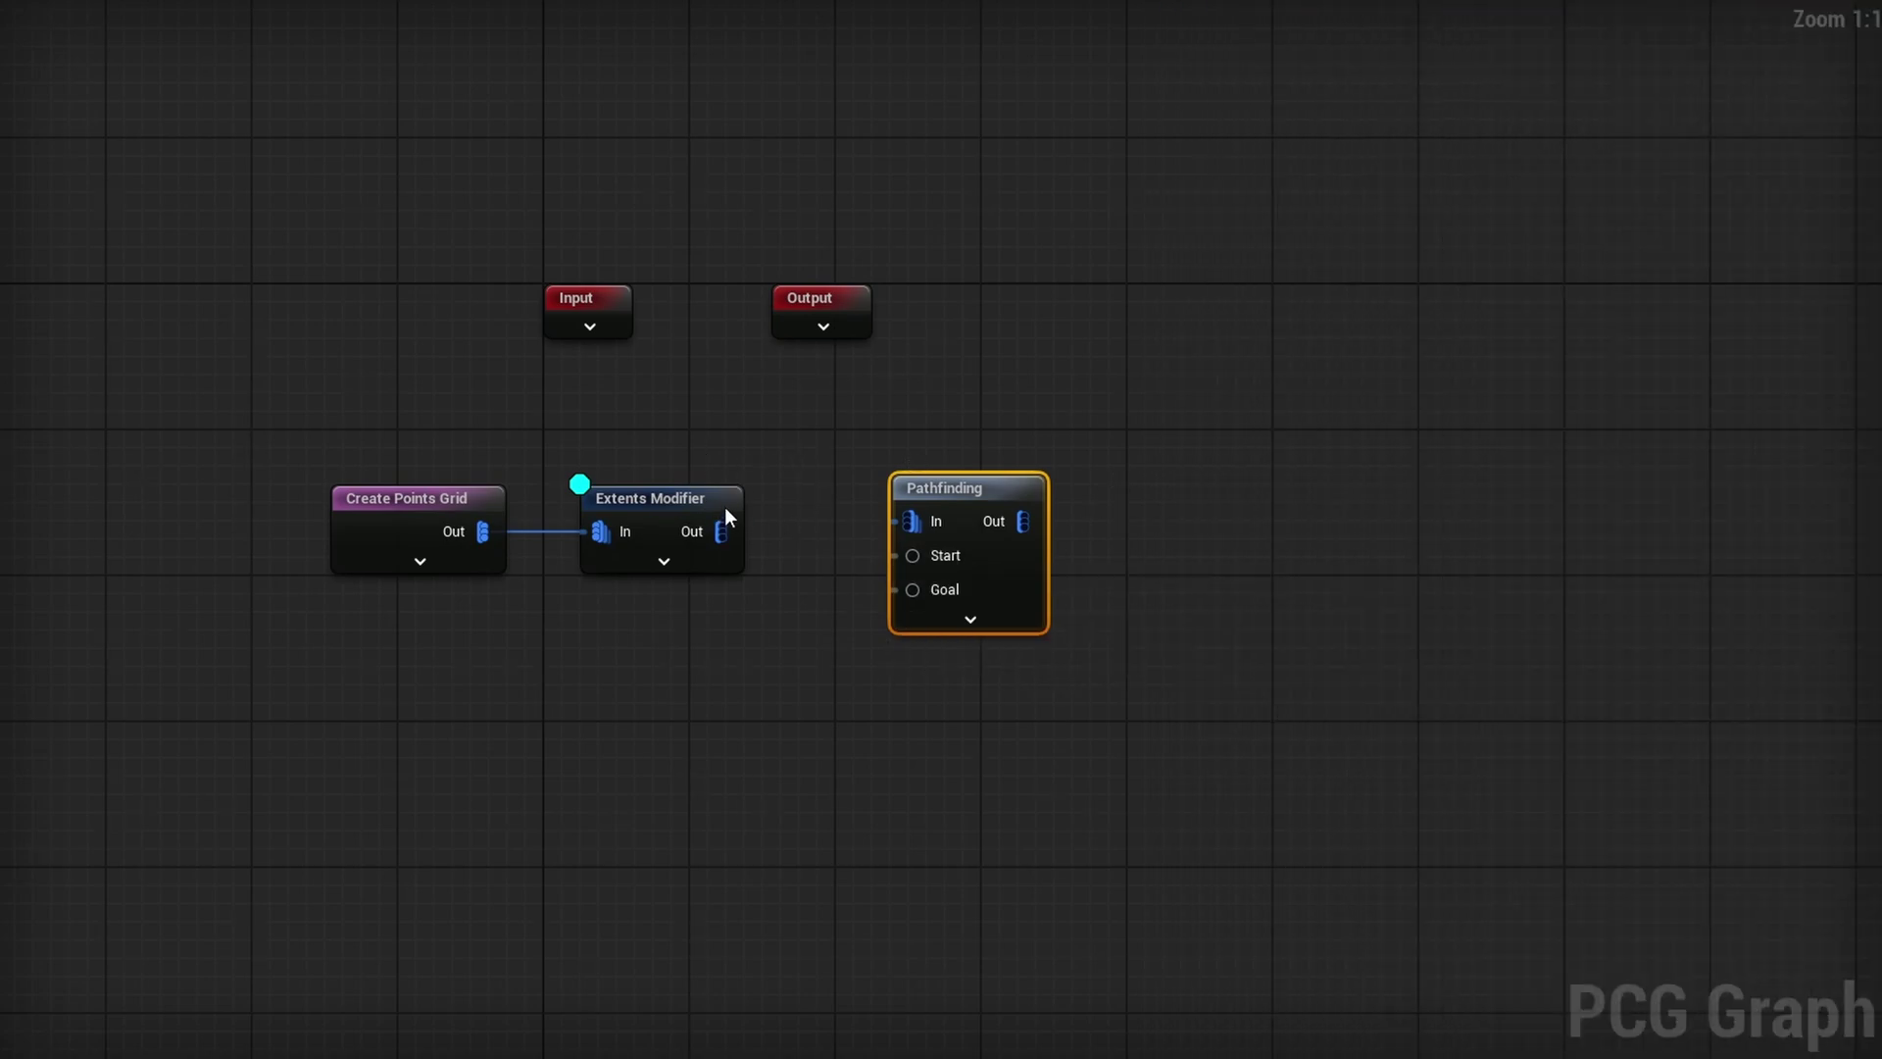
drag(702, 531, 911, 521)
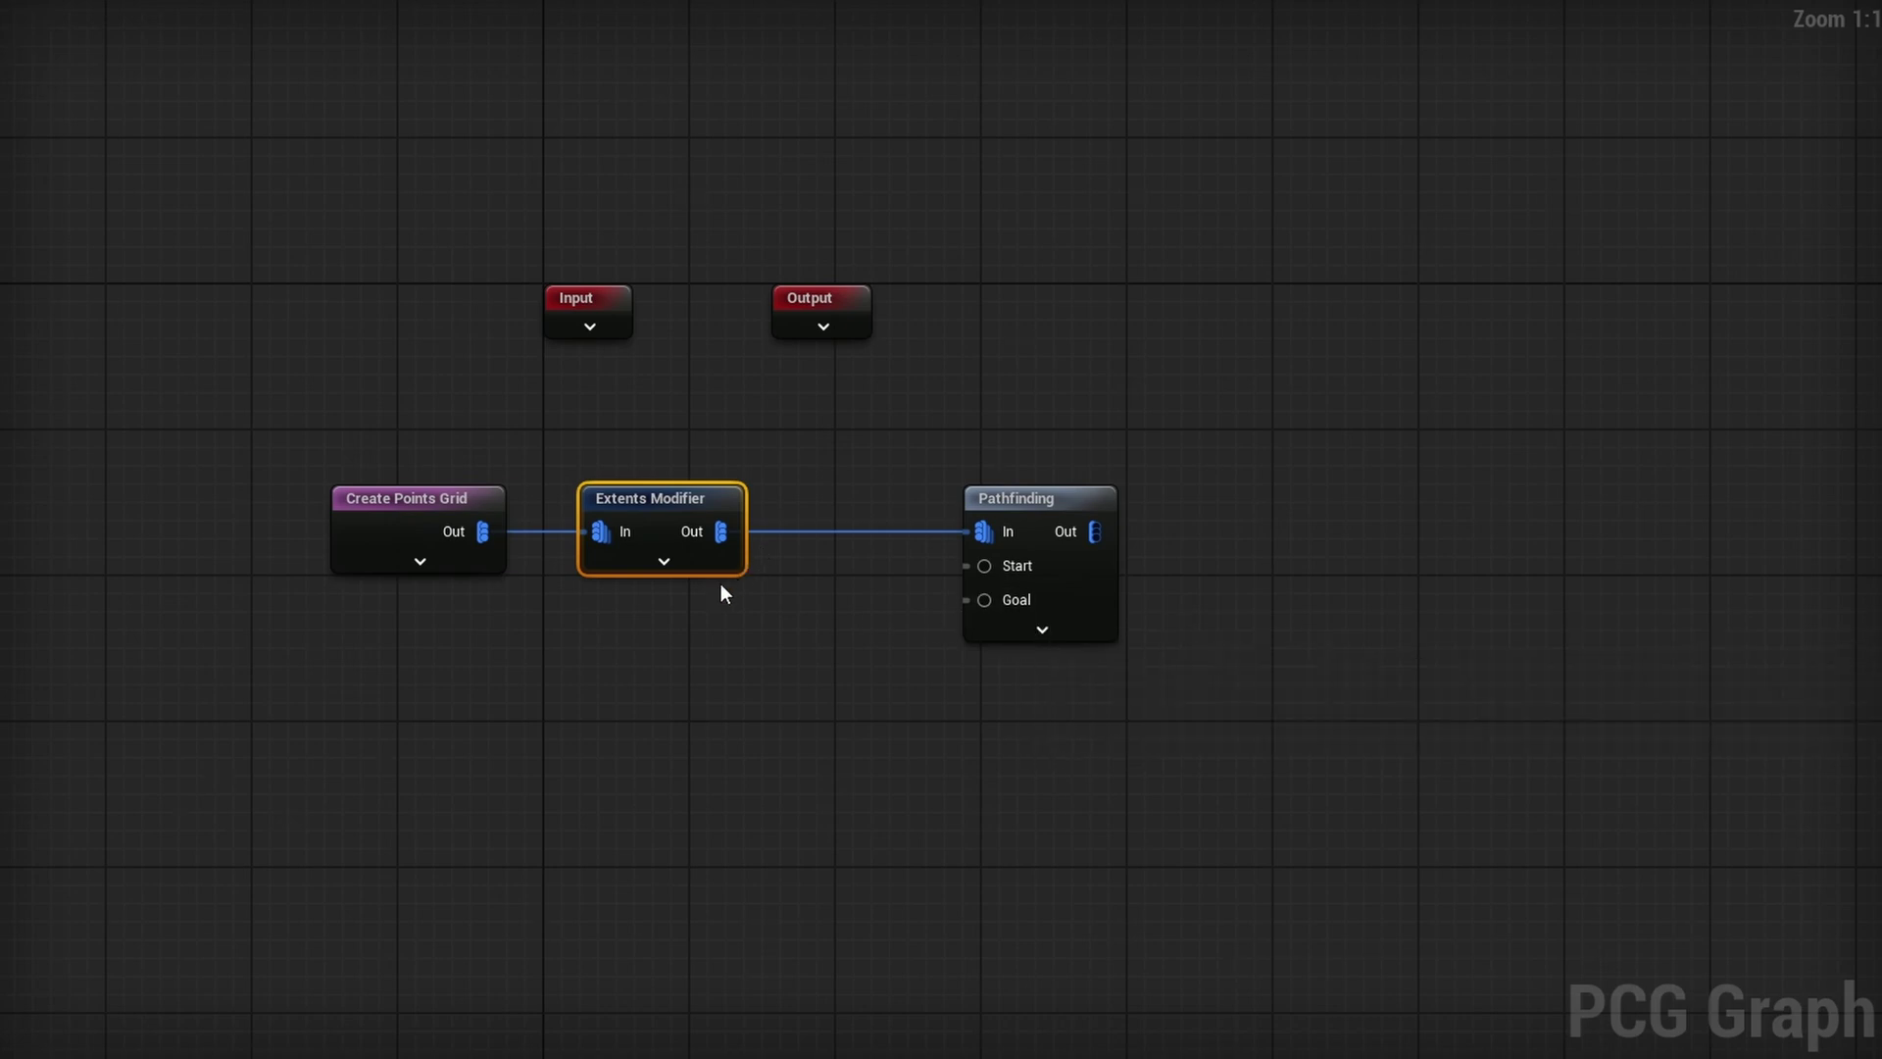
drag(630, 642, 691, 487)
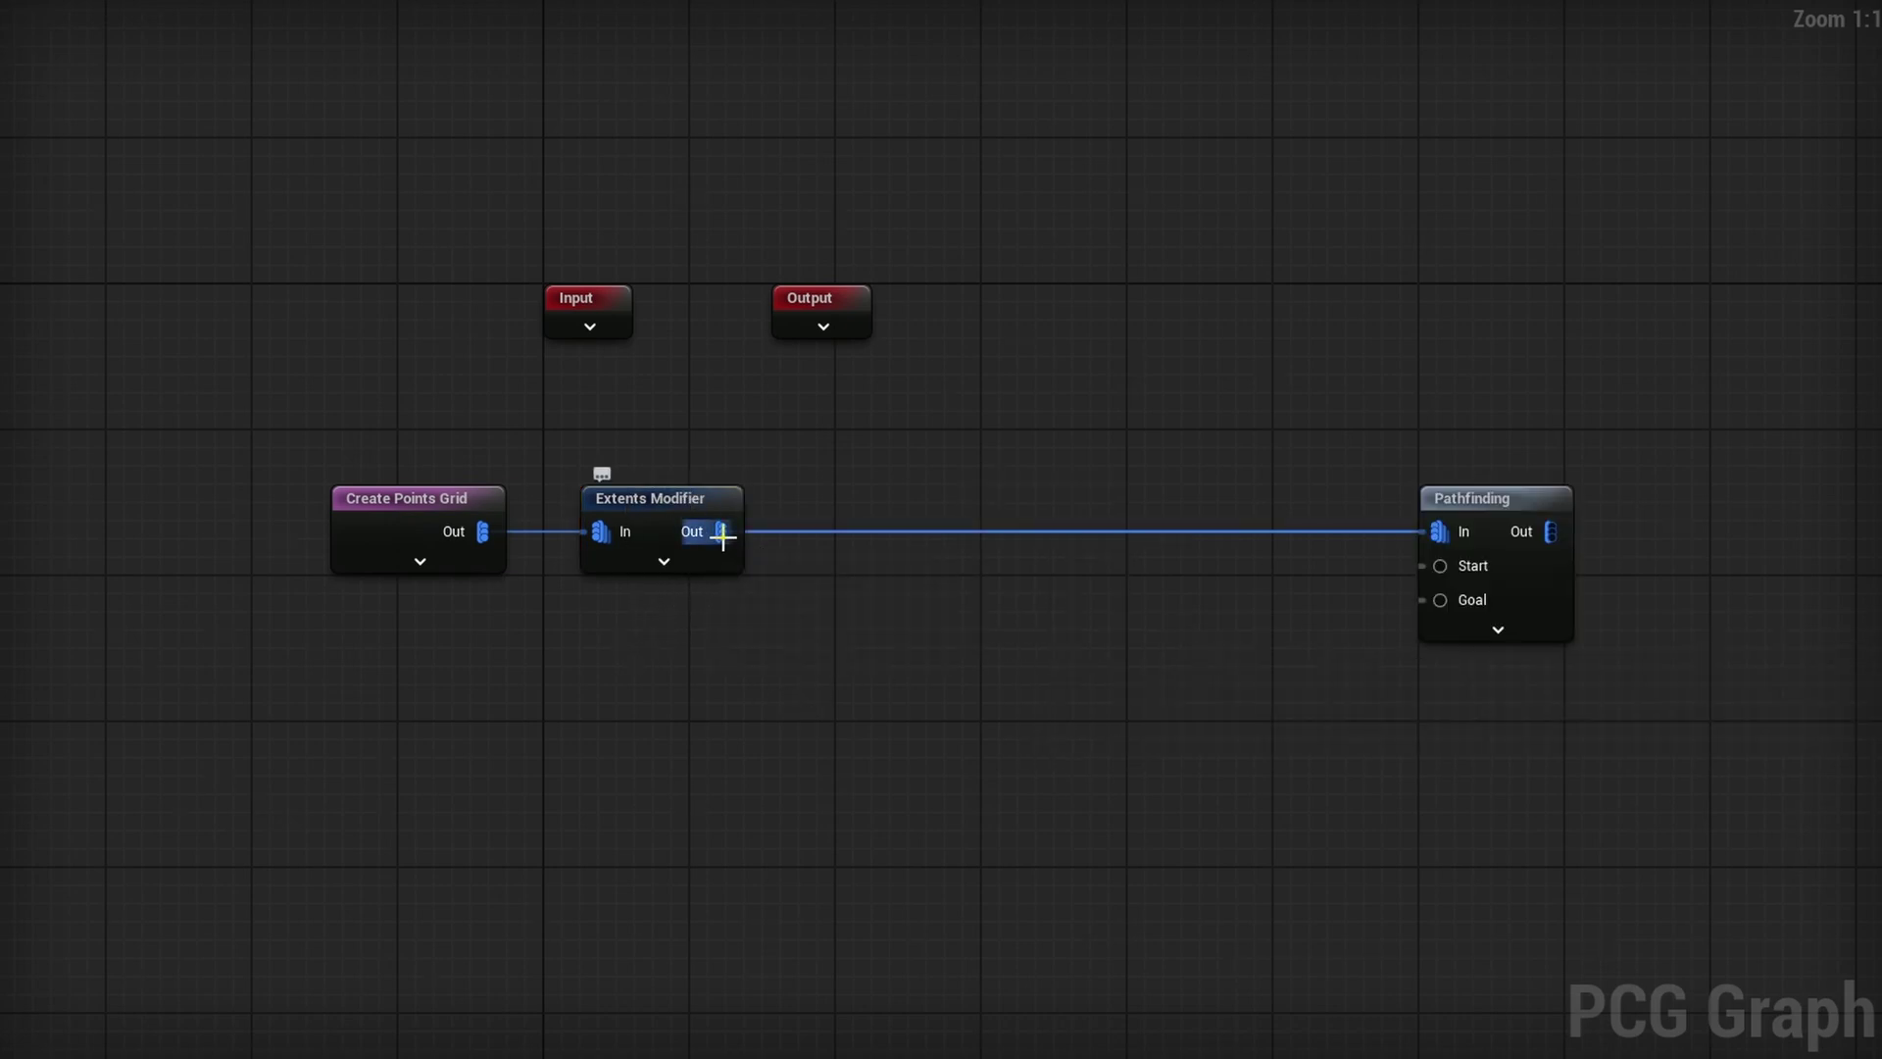
Step: Add an Attribute Filter fed by the Extents Modifier, with the = operator and $Index as target attribute
drag(721, 532, 855, 627)
text(attr fil)
key(Return)
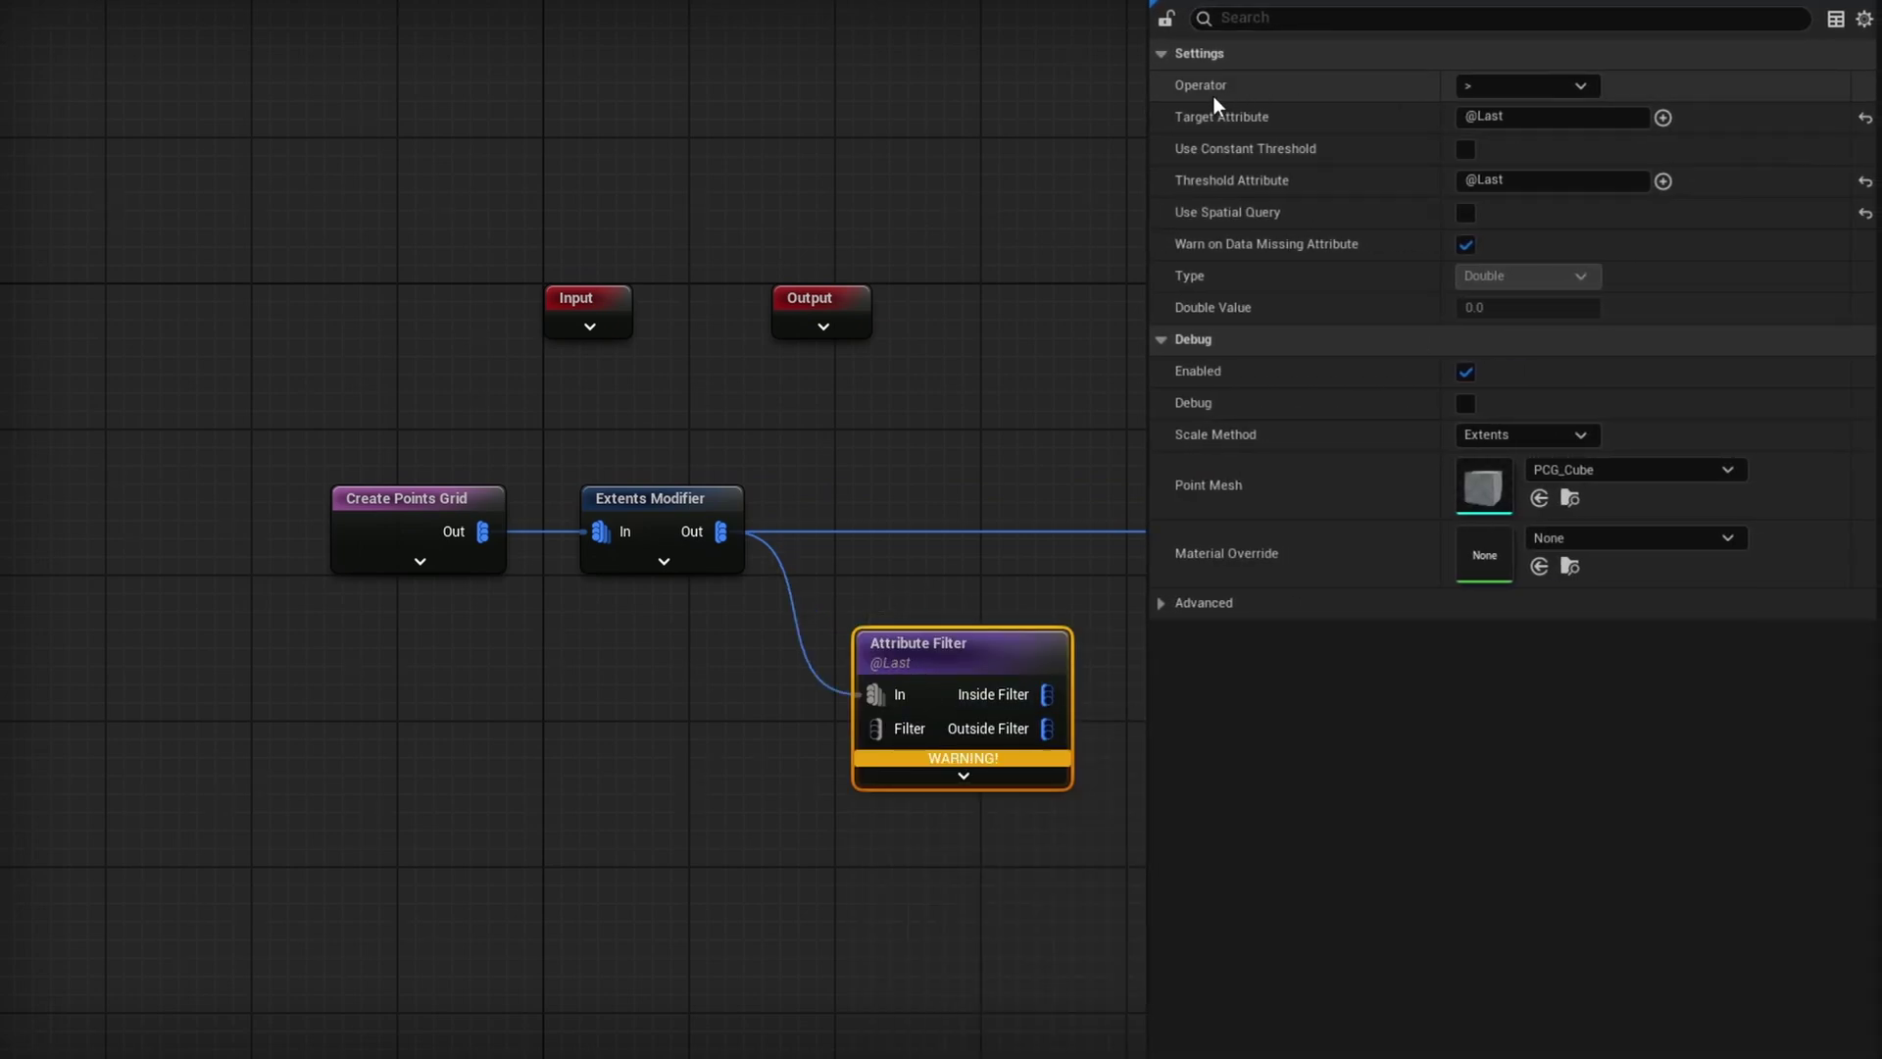
click(1500, 85)
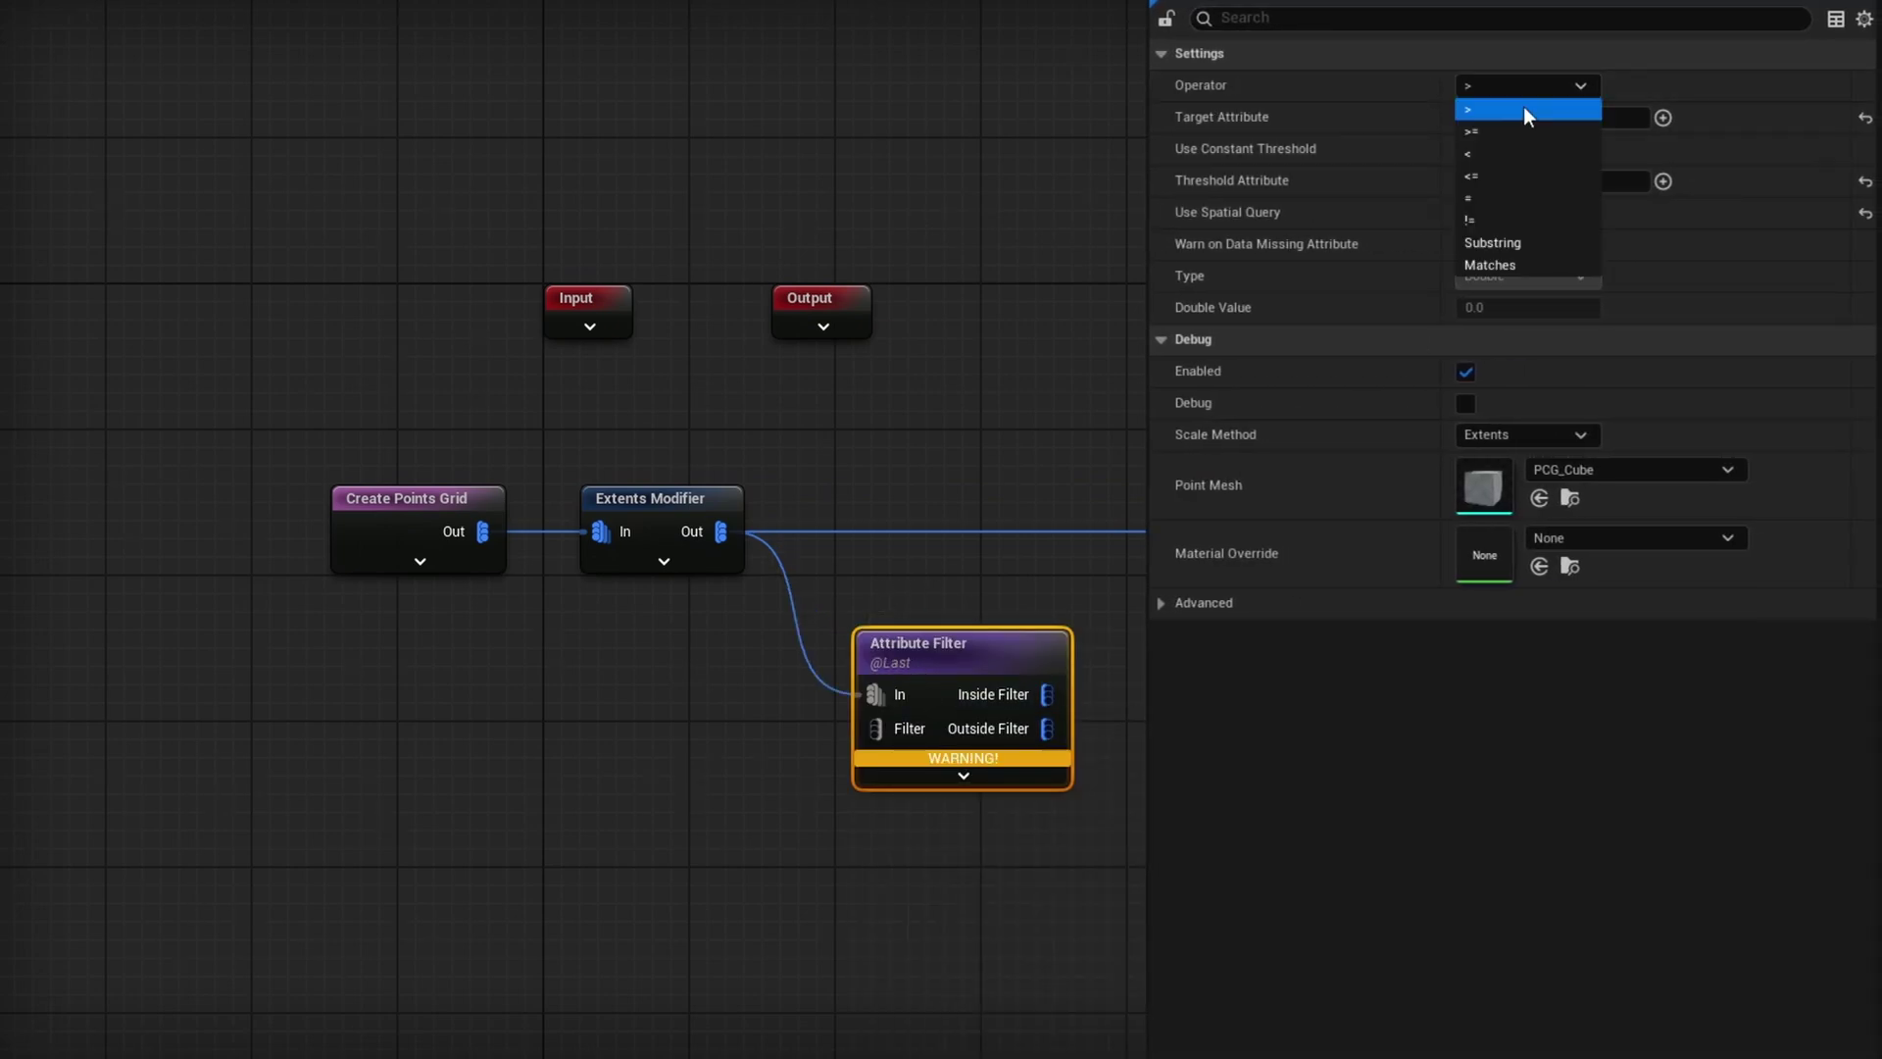
click(1482, 192)
click(1663, 118)
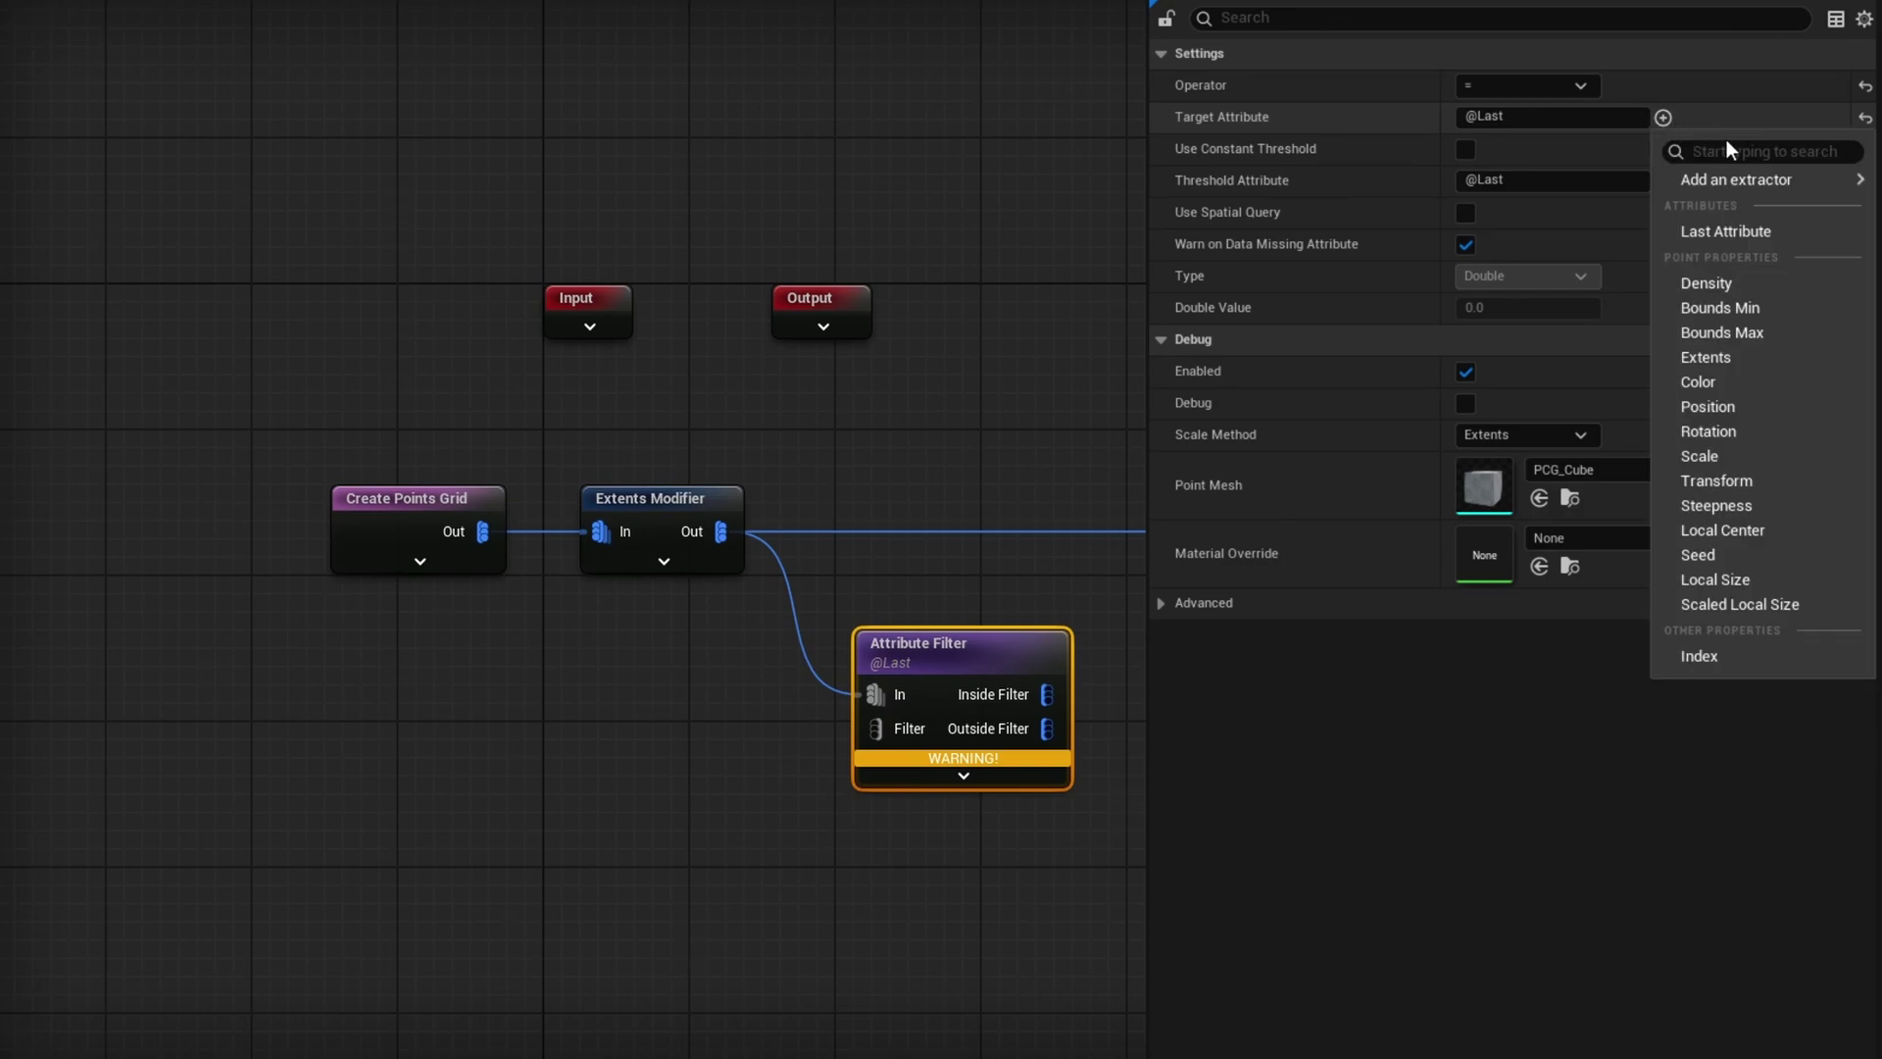
click(1714, 657)
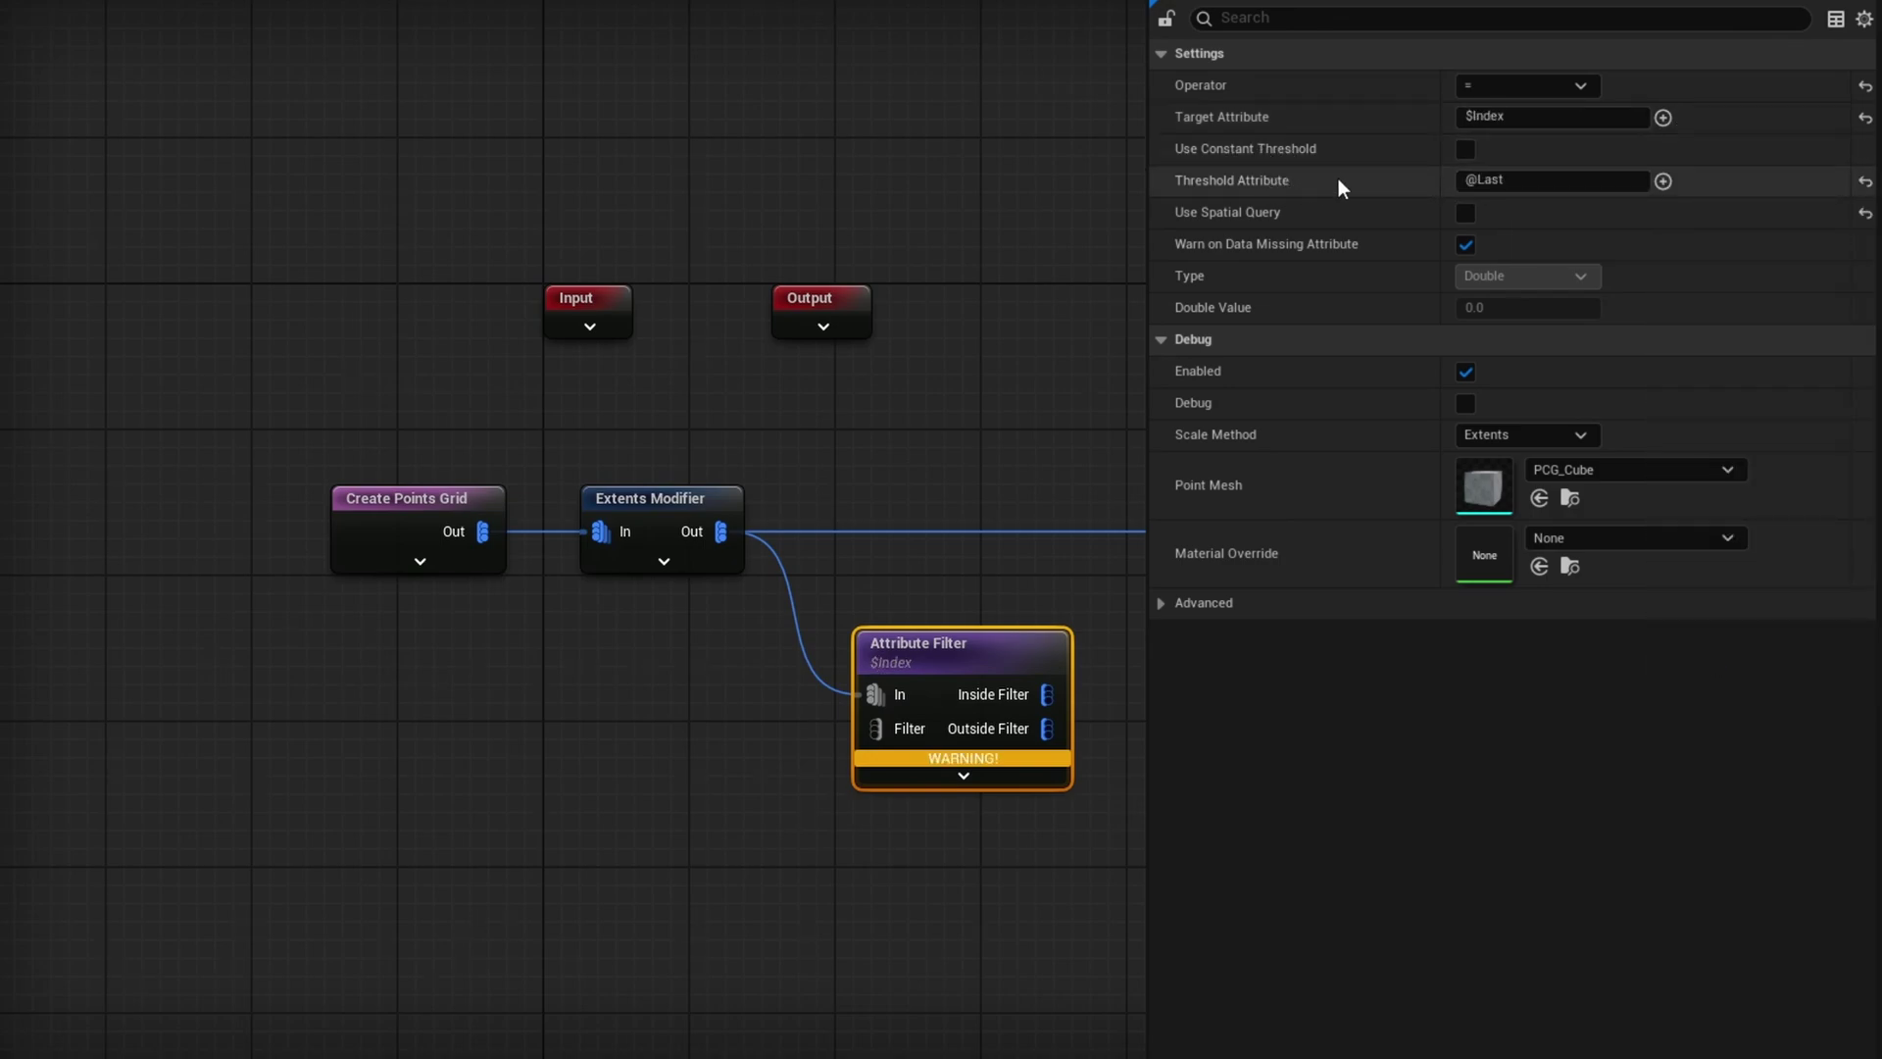
Step: Give the Attribute Filter a constant Integer 32 threshold and connect its Inside Filter output to the Pathfinding node's Start
click(1466, 149)
click(1502, 213)
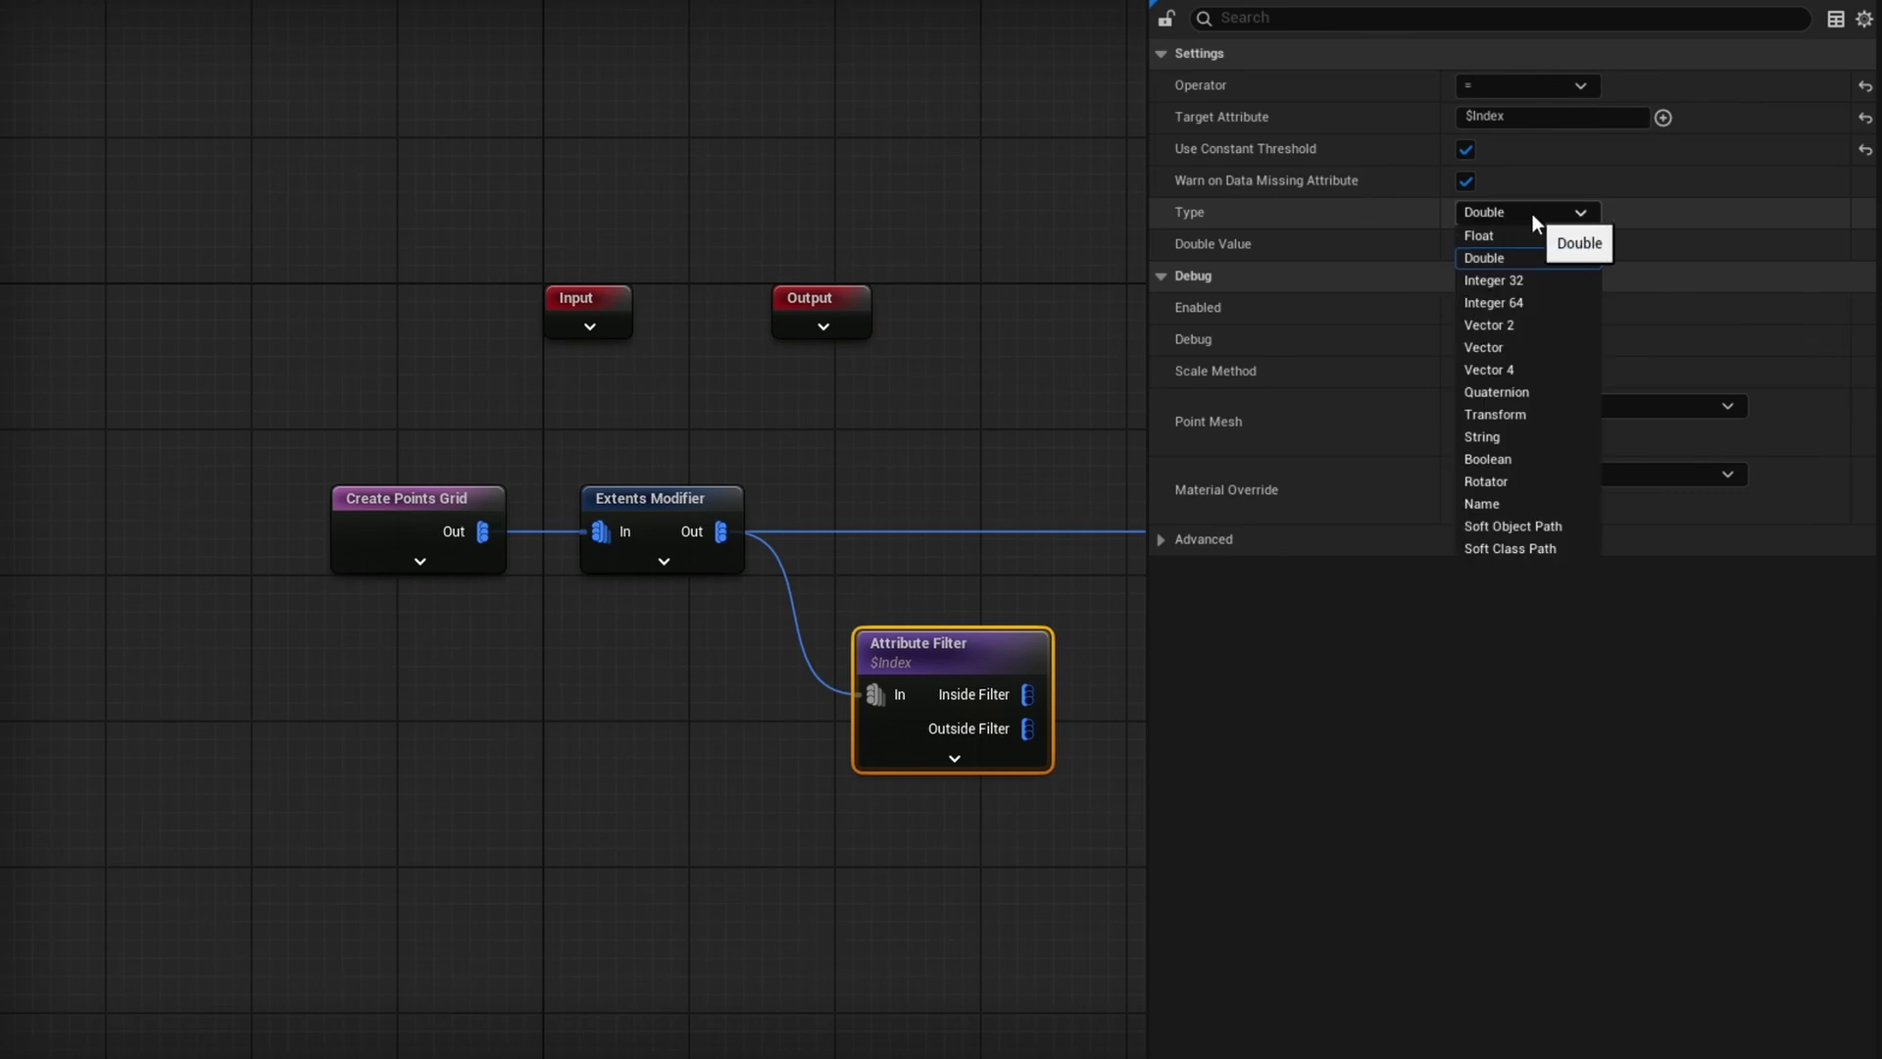
click(1532, 214)
click(1534, 212)
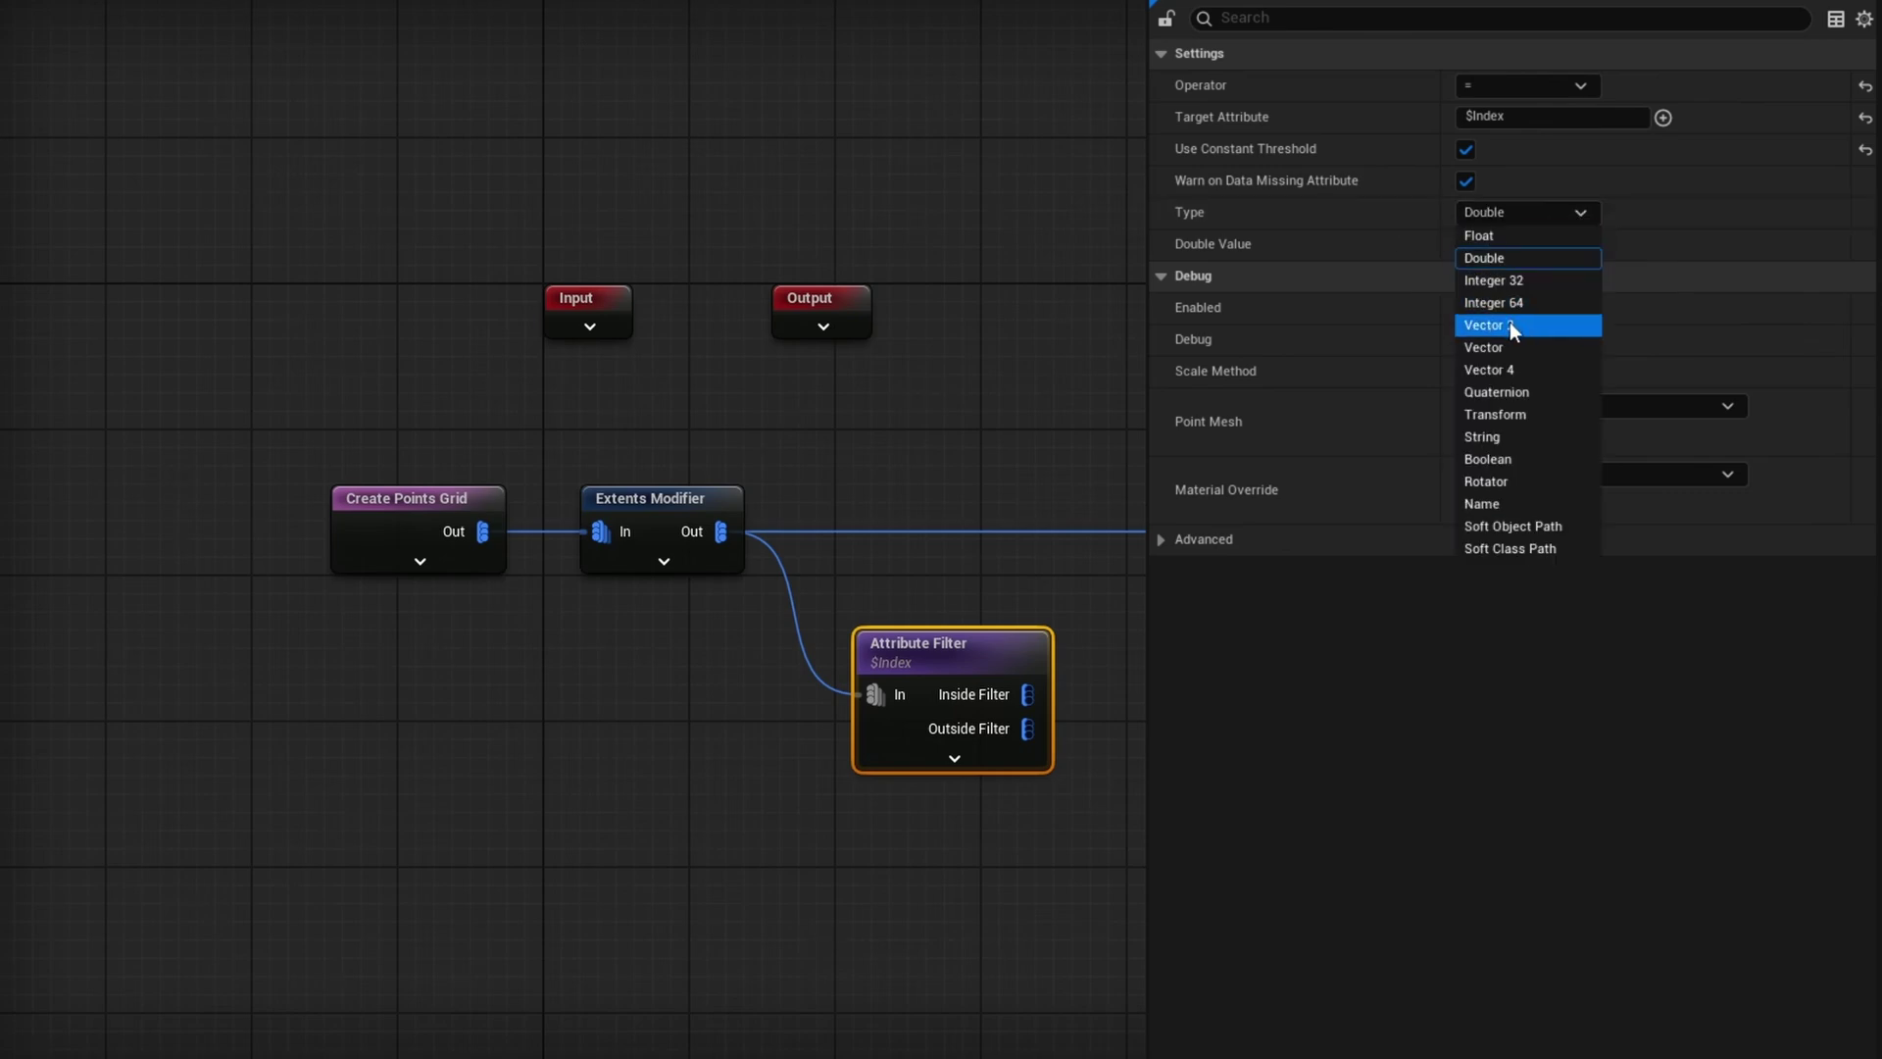
click(1535, 284)
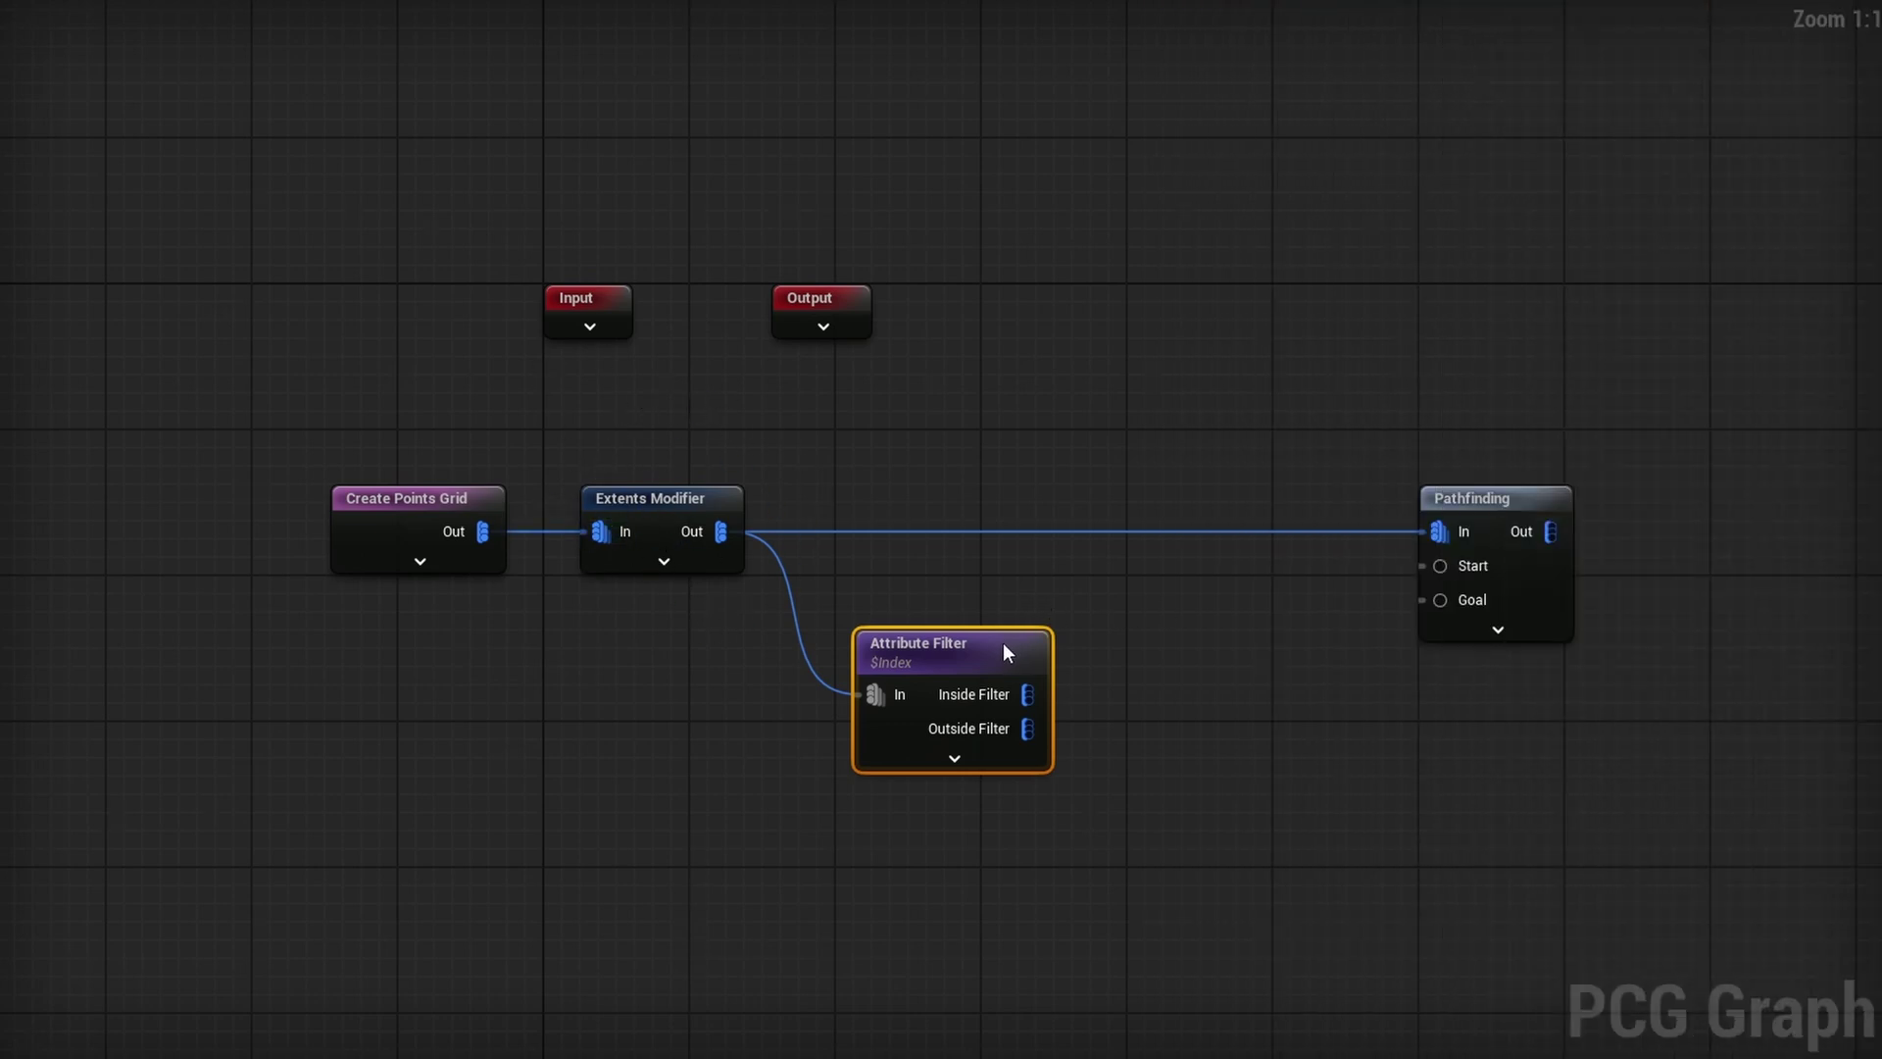
drag(1002, 653, 1439, 566)
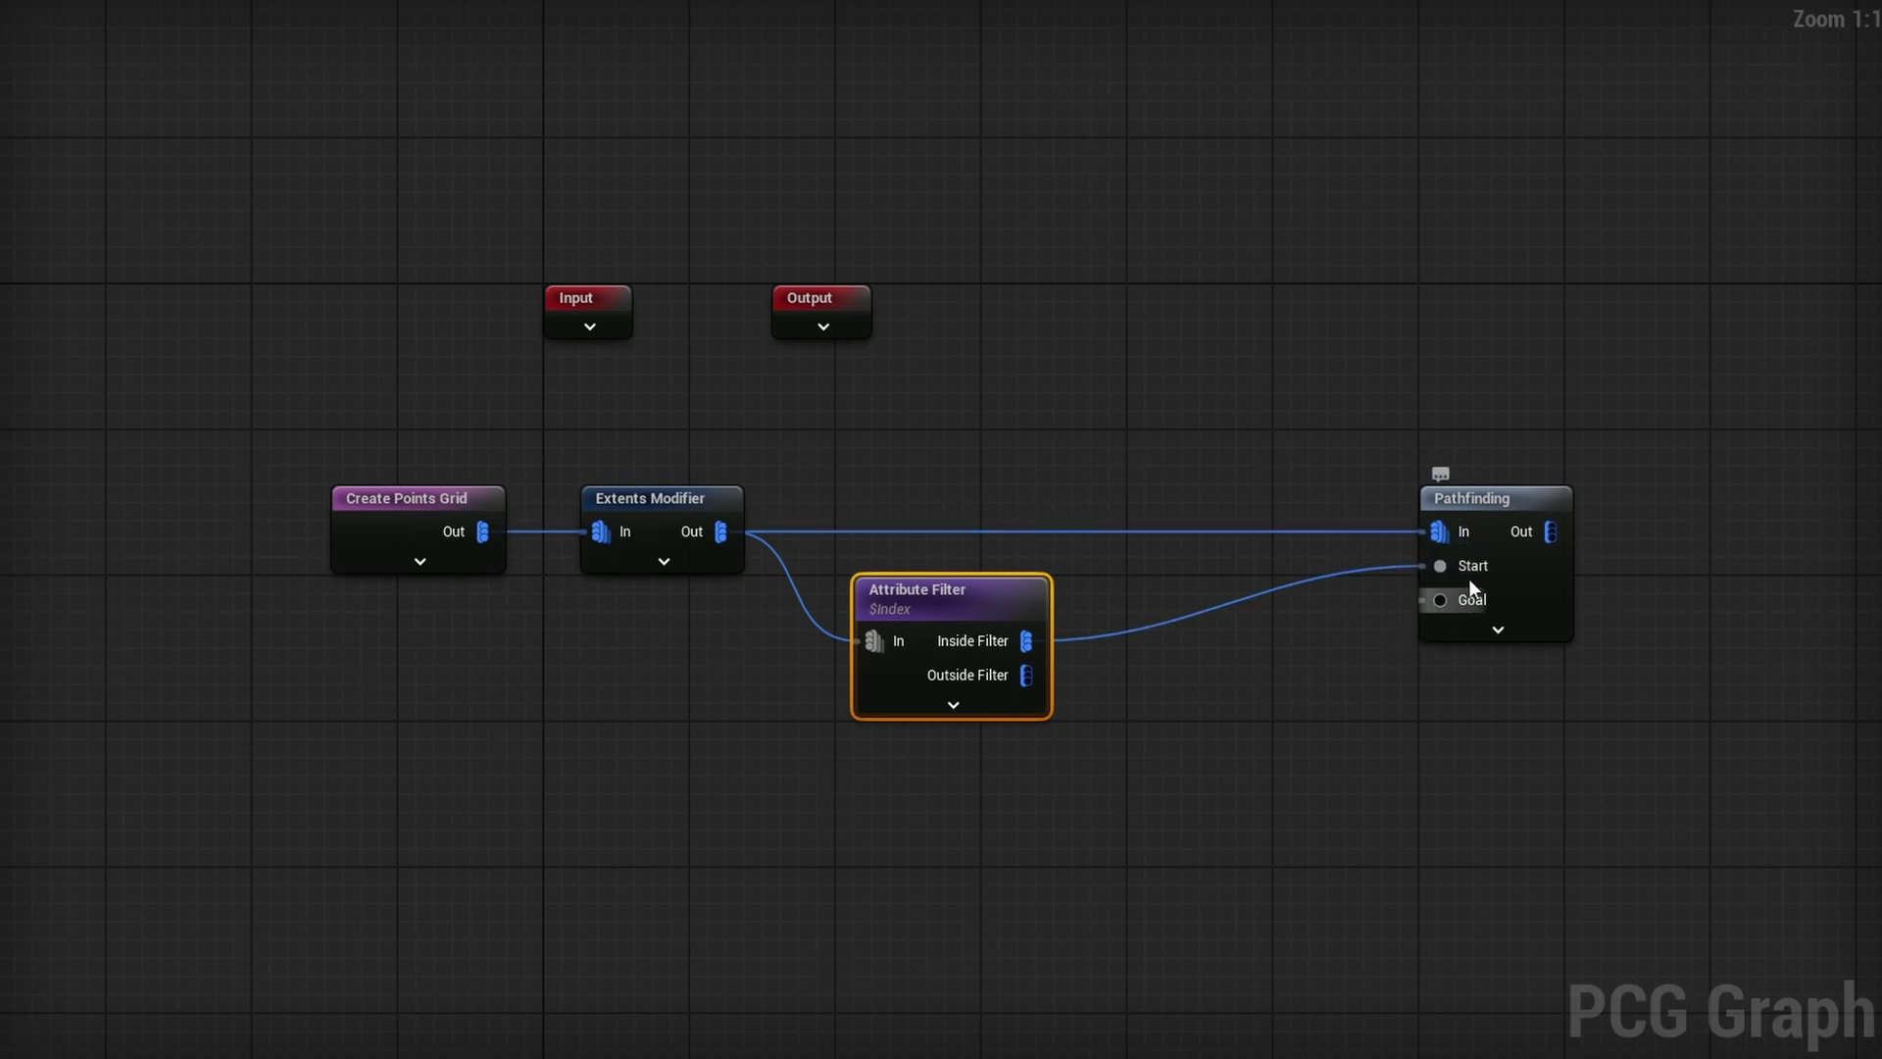
Step: Duplicate the Attribute Filter below the original and add a Sort Attributes node fed by the Extents Modifier
key(ctrl+d)
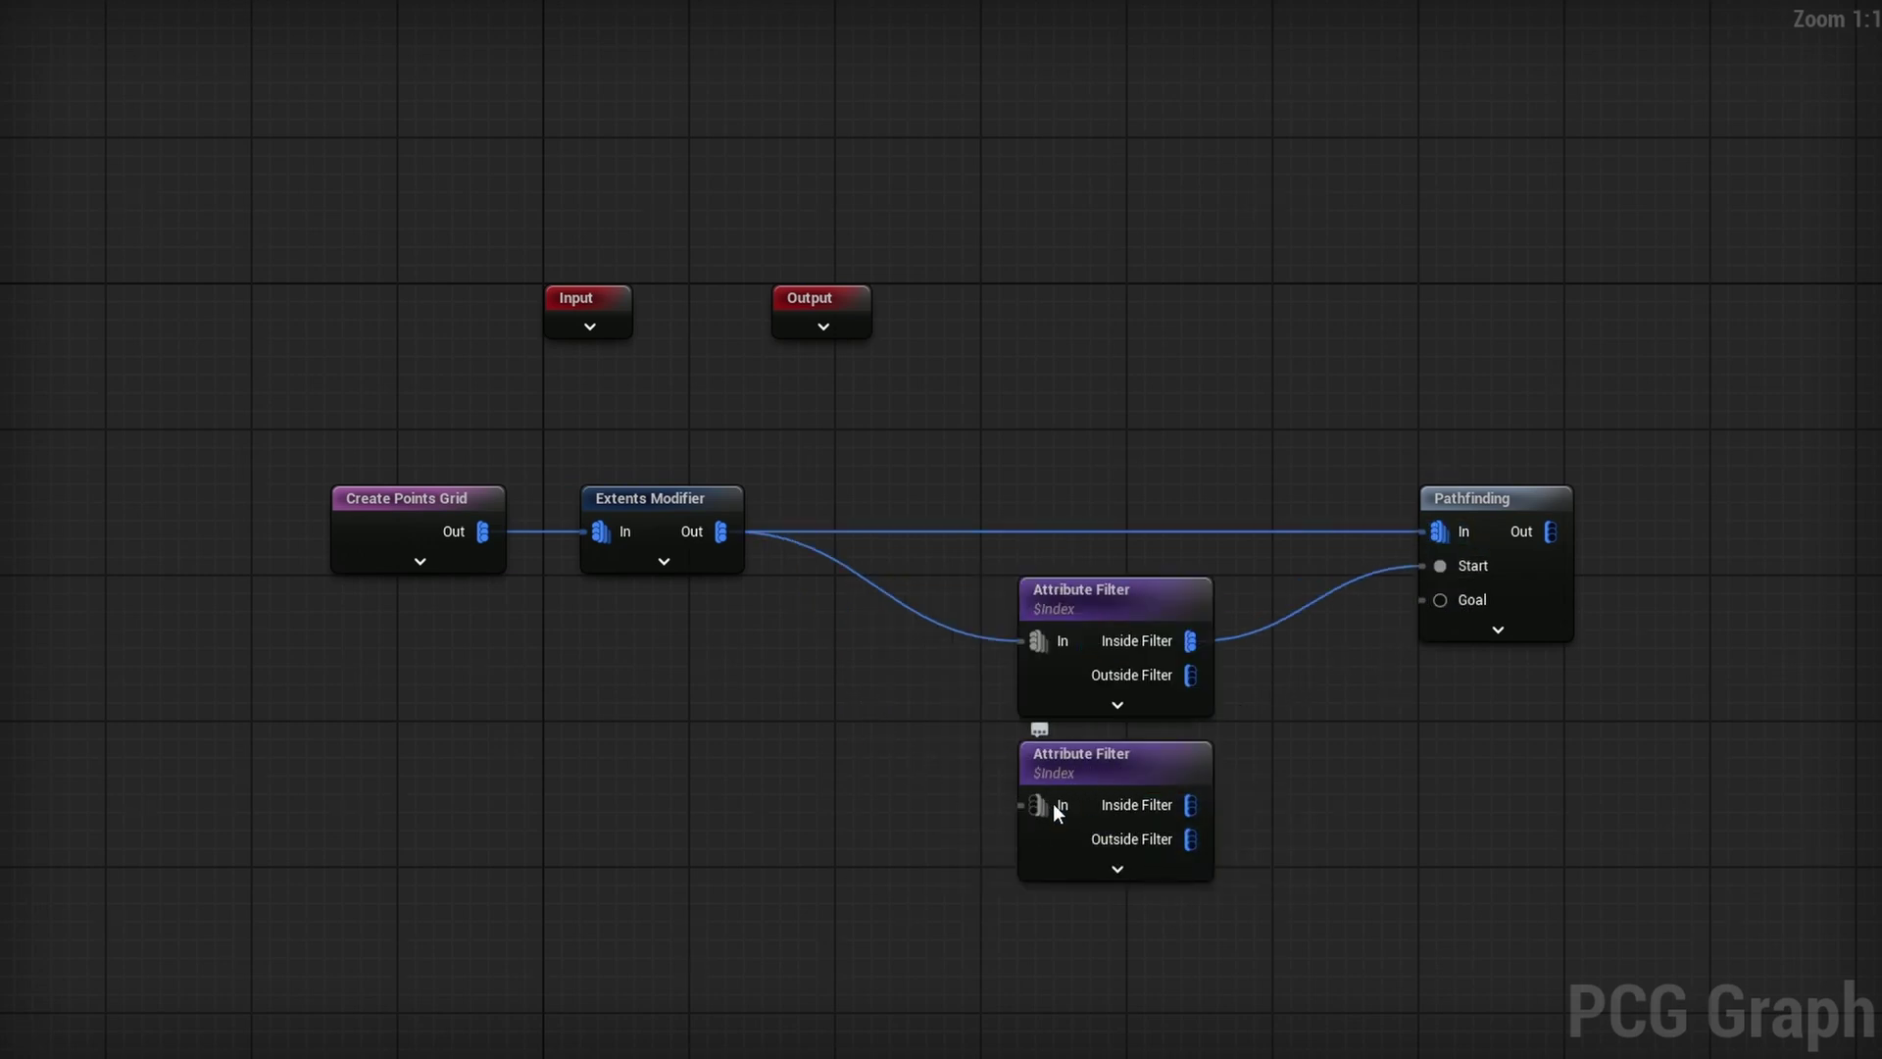
drag(721, 531, 874, 753)
text(sort)
click(843, 854)
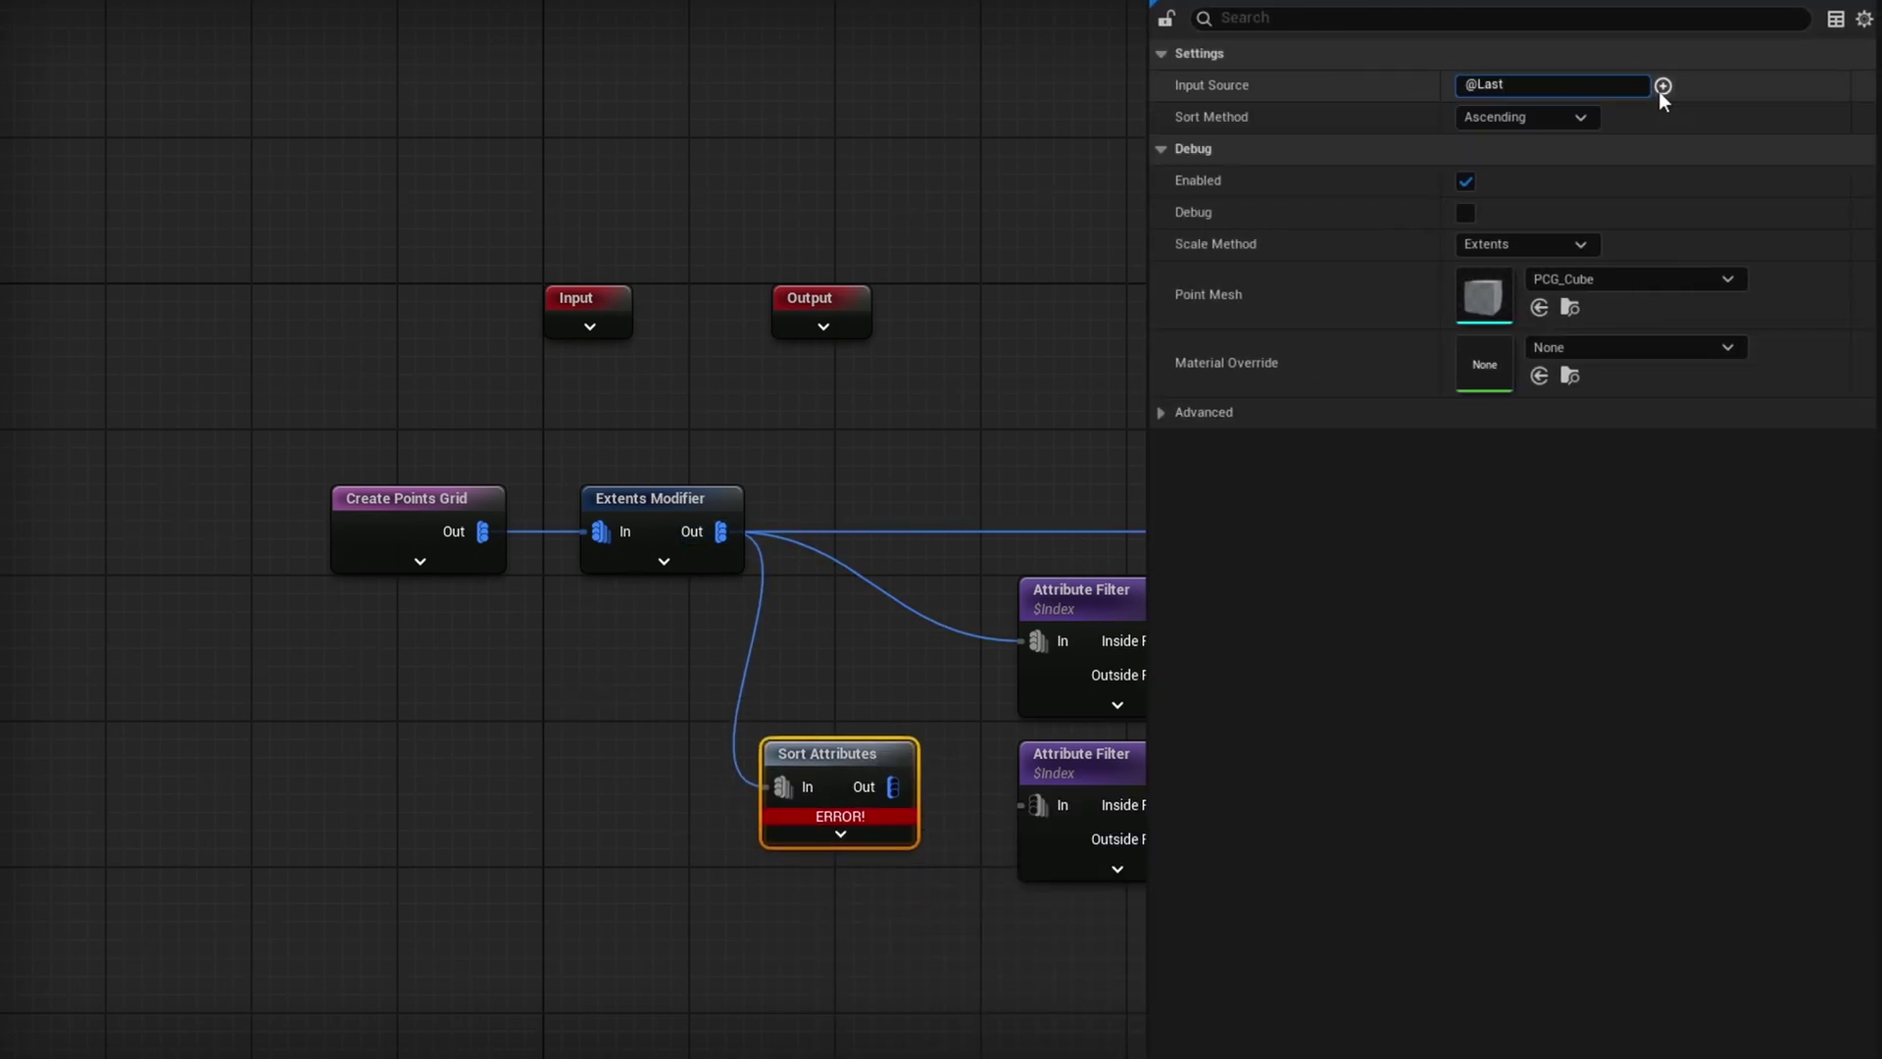
Step: Set the Sort Attributes node to sort by $Index in Descending order
click(1663, 86)
click(1701, 625)
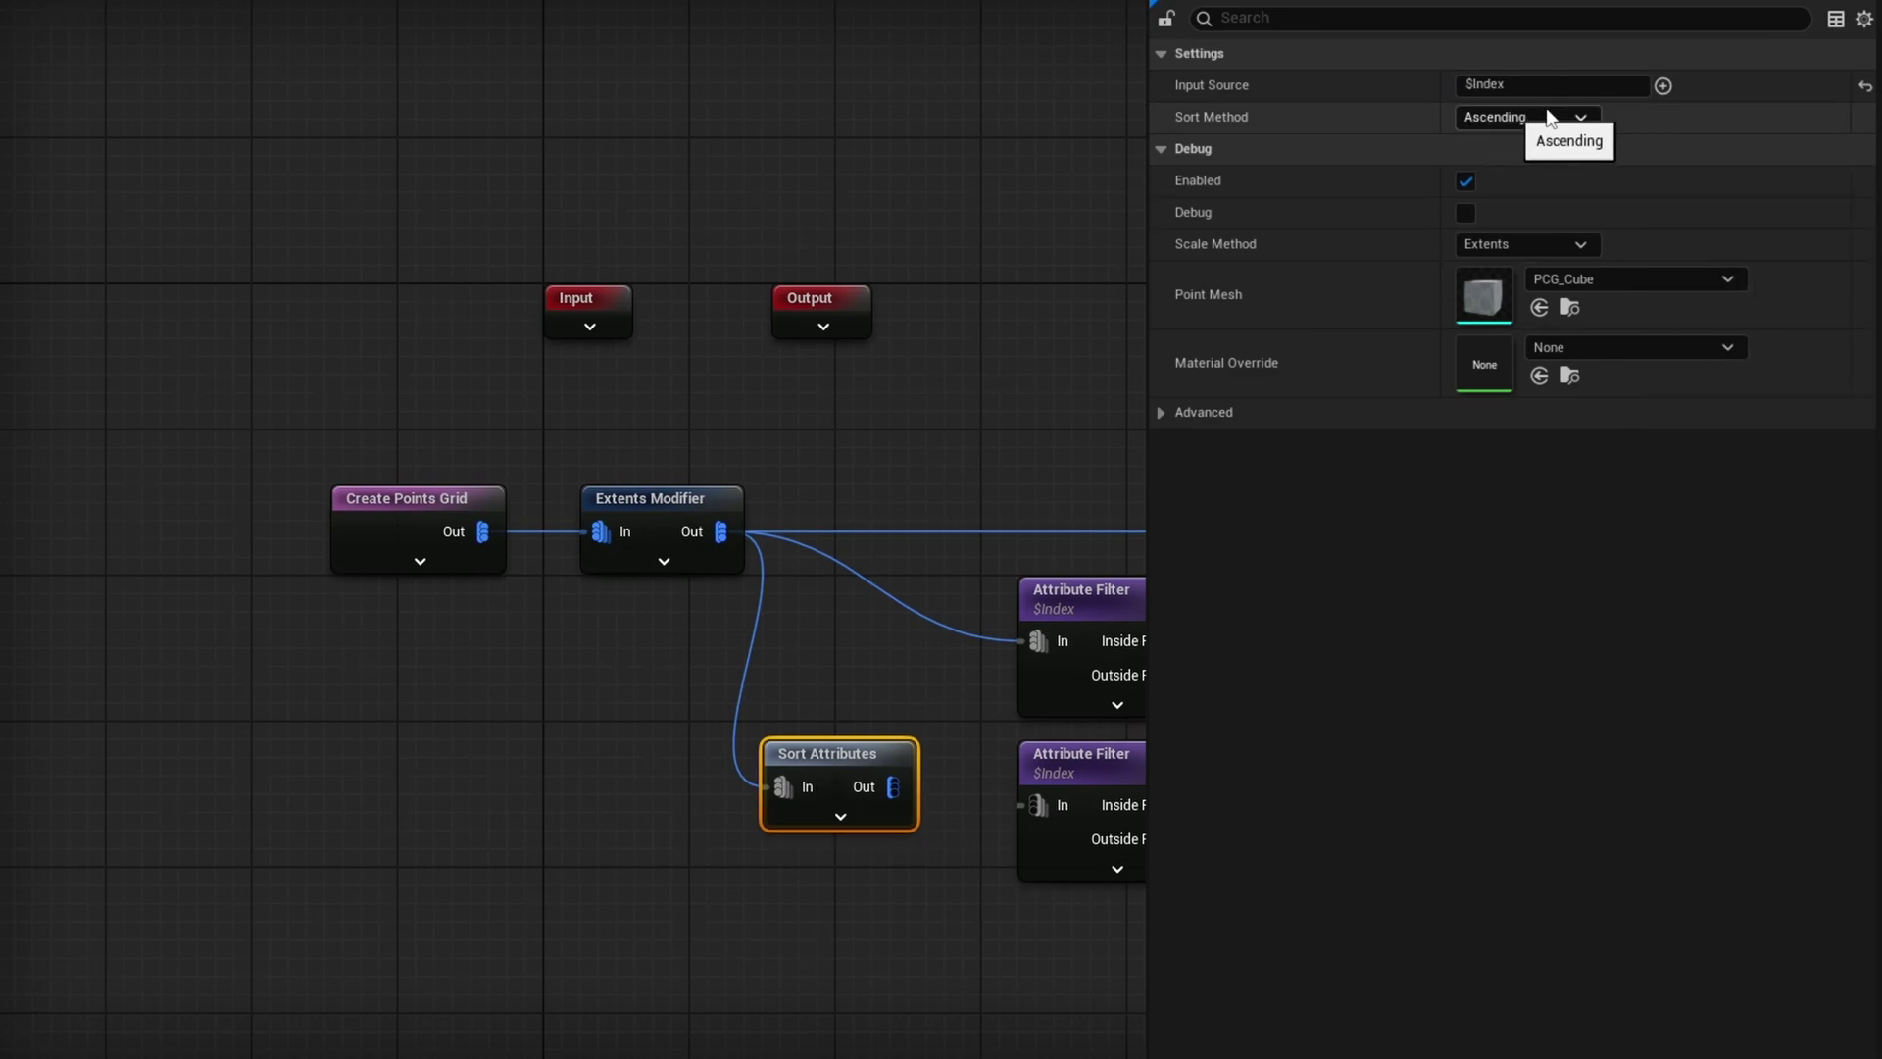
click(1598, 117)
click(1488, 159)
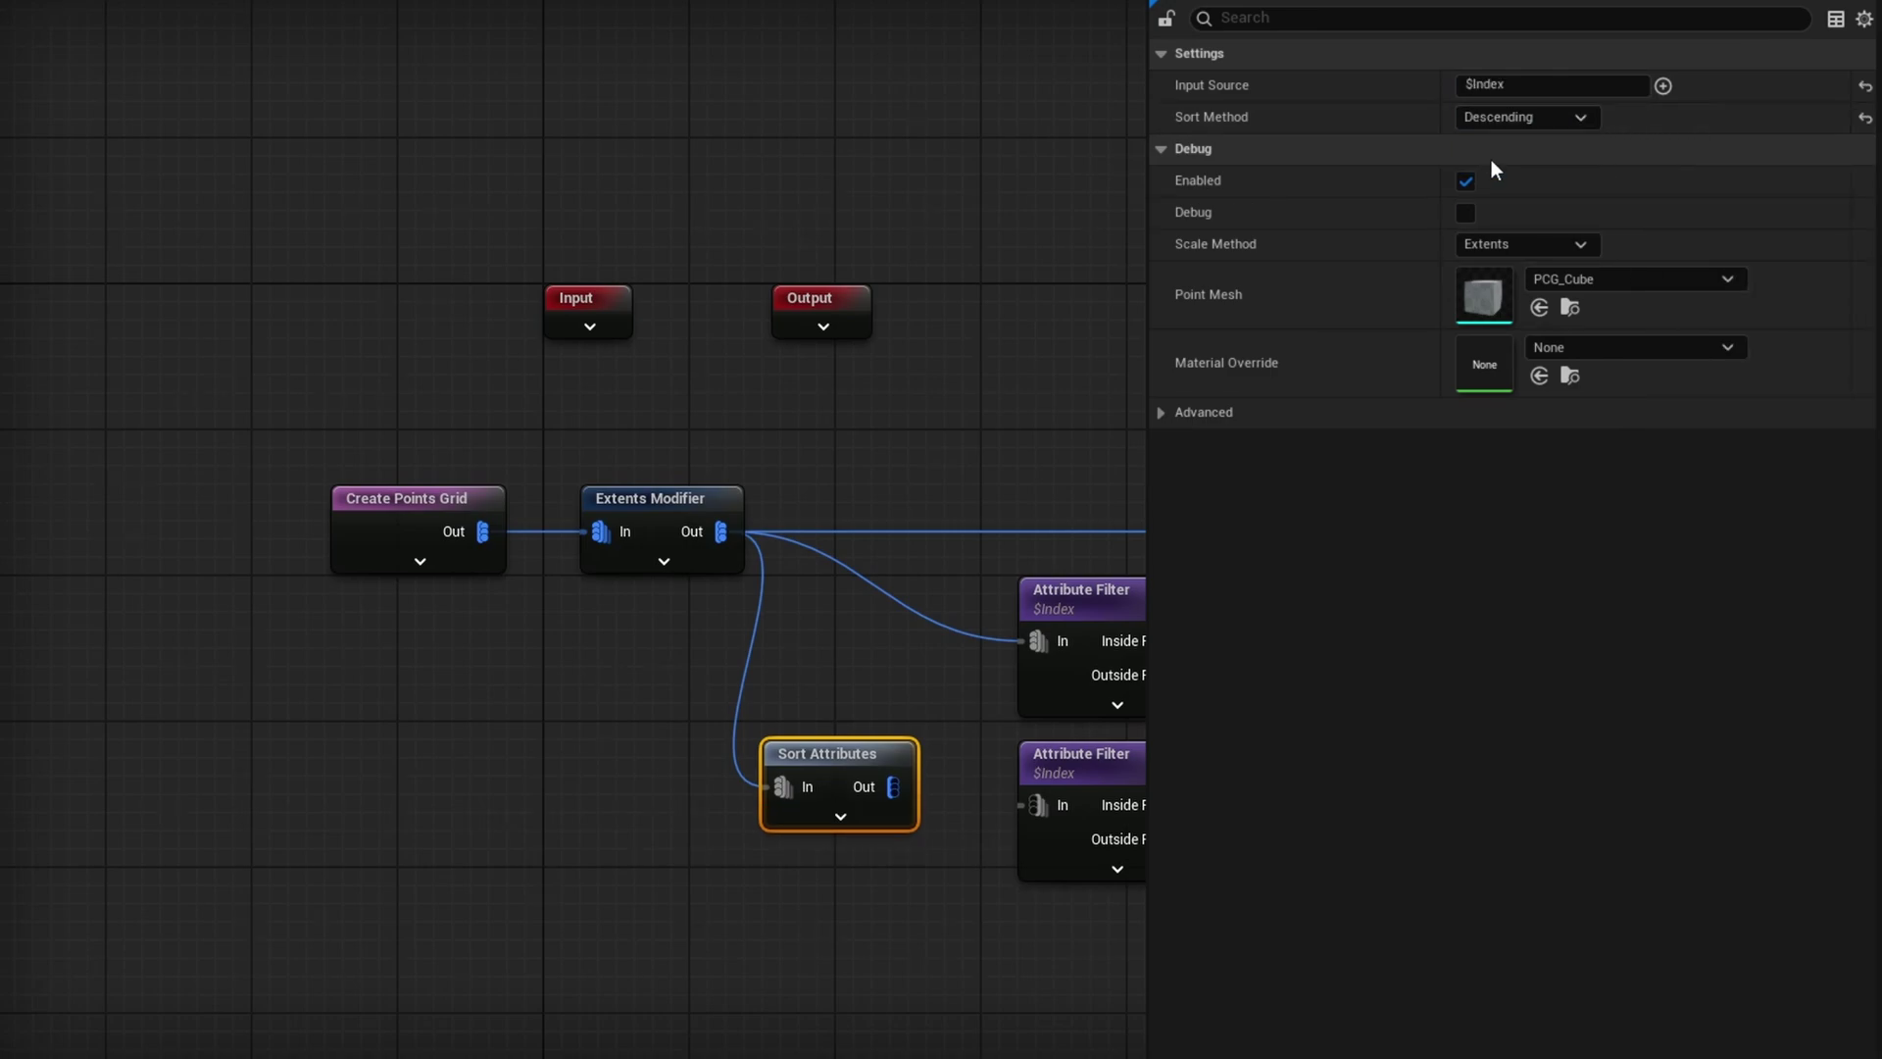
Step: Connect Sort Attributes to the second Attribute Filter and link that filter's Inside Filter output to the Pathfinding node's Goal
click(911, 799)
drag(893, 786, 1039, 806)
drag(866, 765, 885, 783)
click(1163, 790)
click(1874, 67)
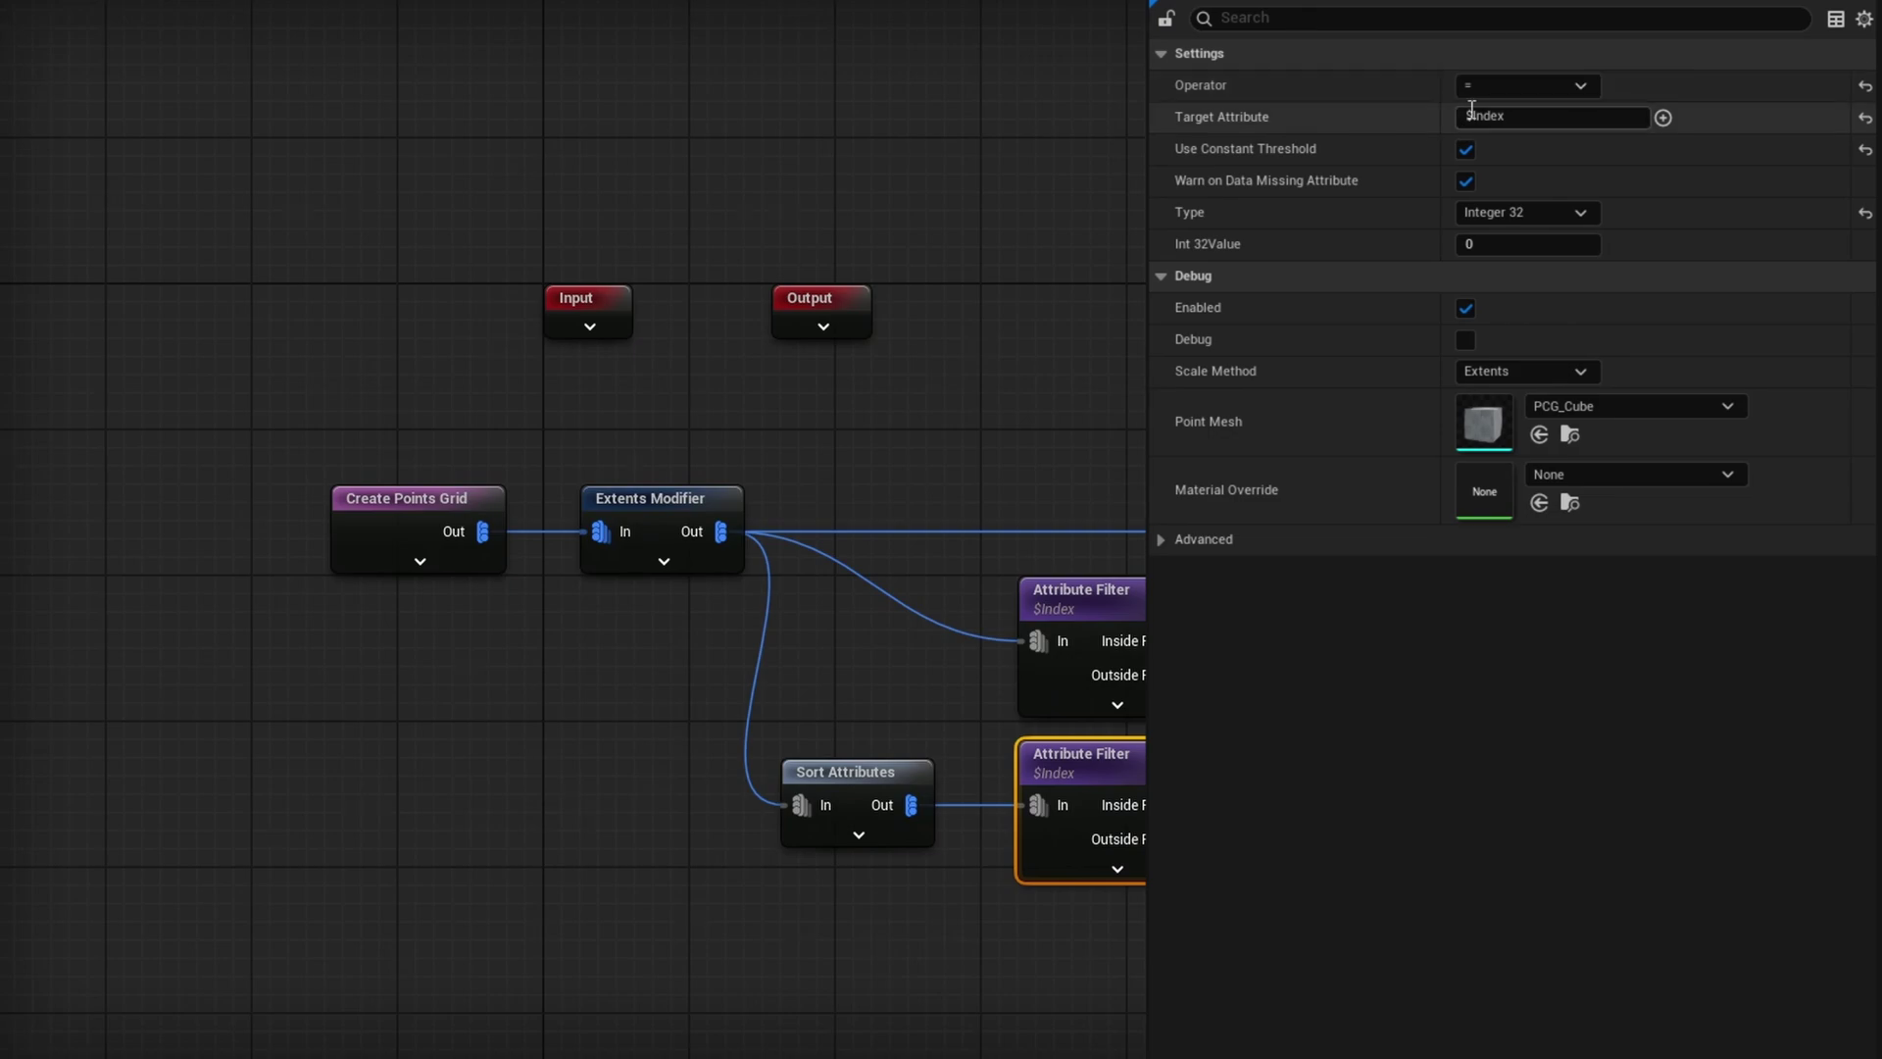
drag(1131, 805, 1435, 604)
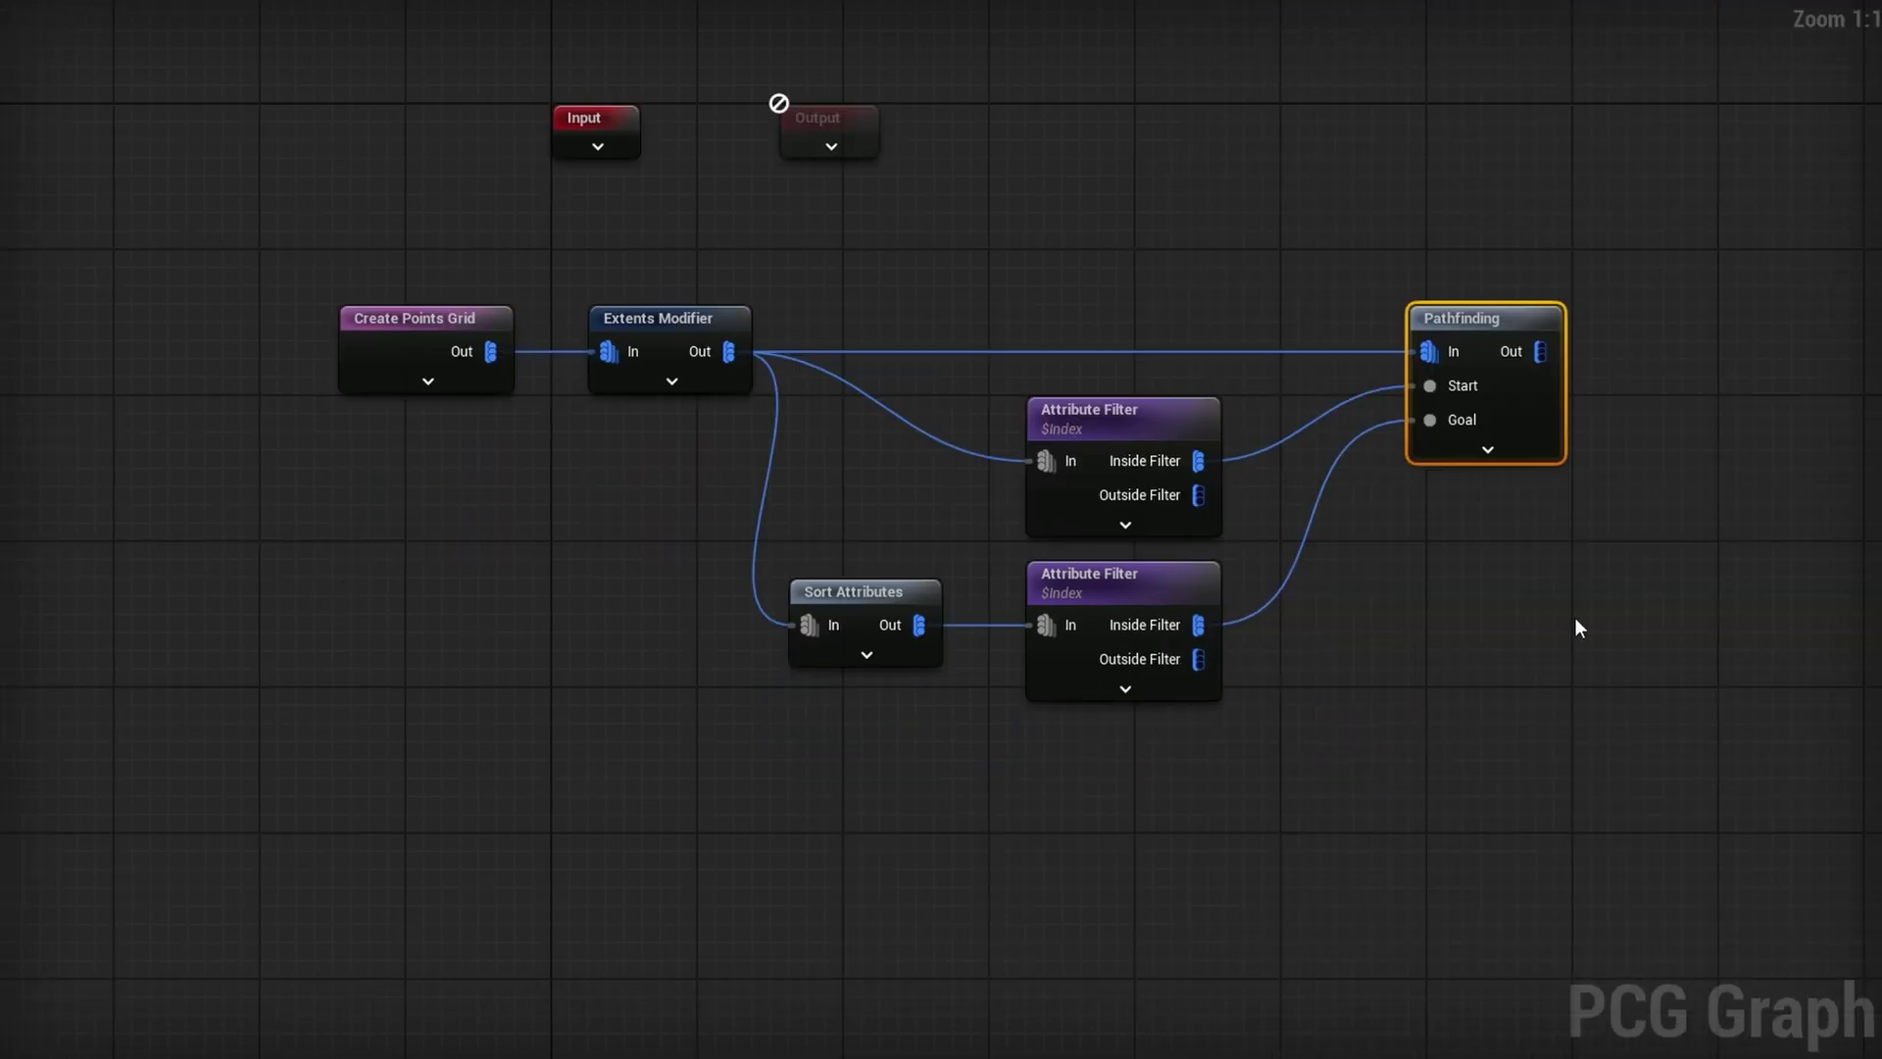
Step: Enable Copy Originating Points on the Pathfinding node
click(1868, 98)
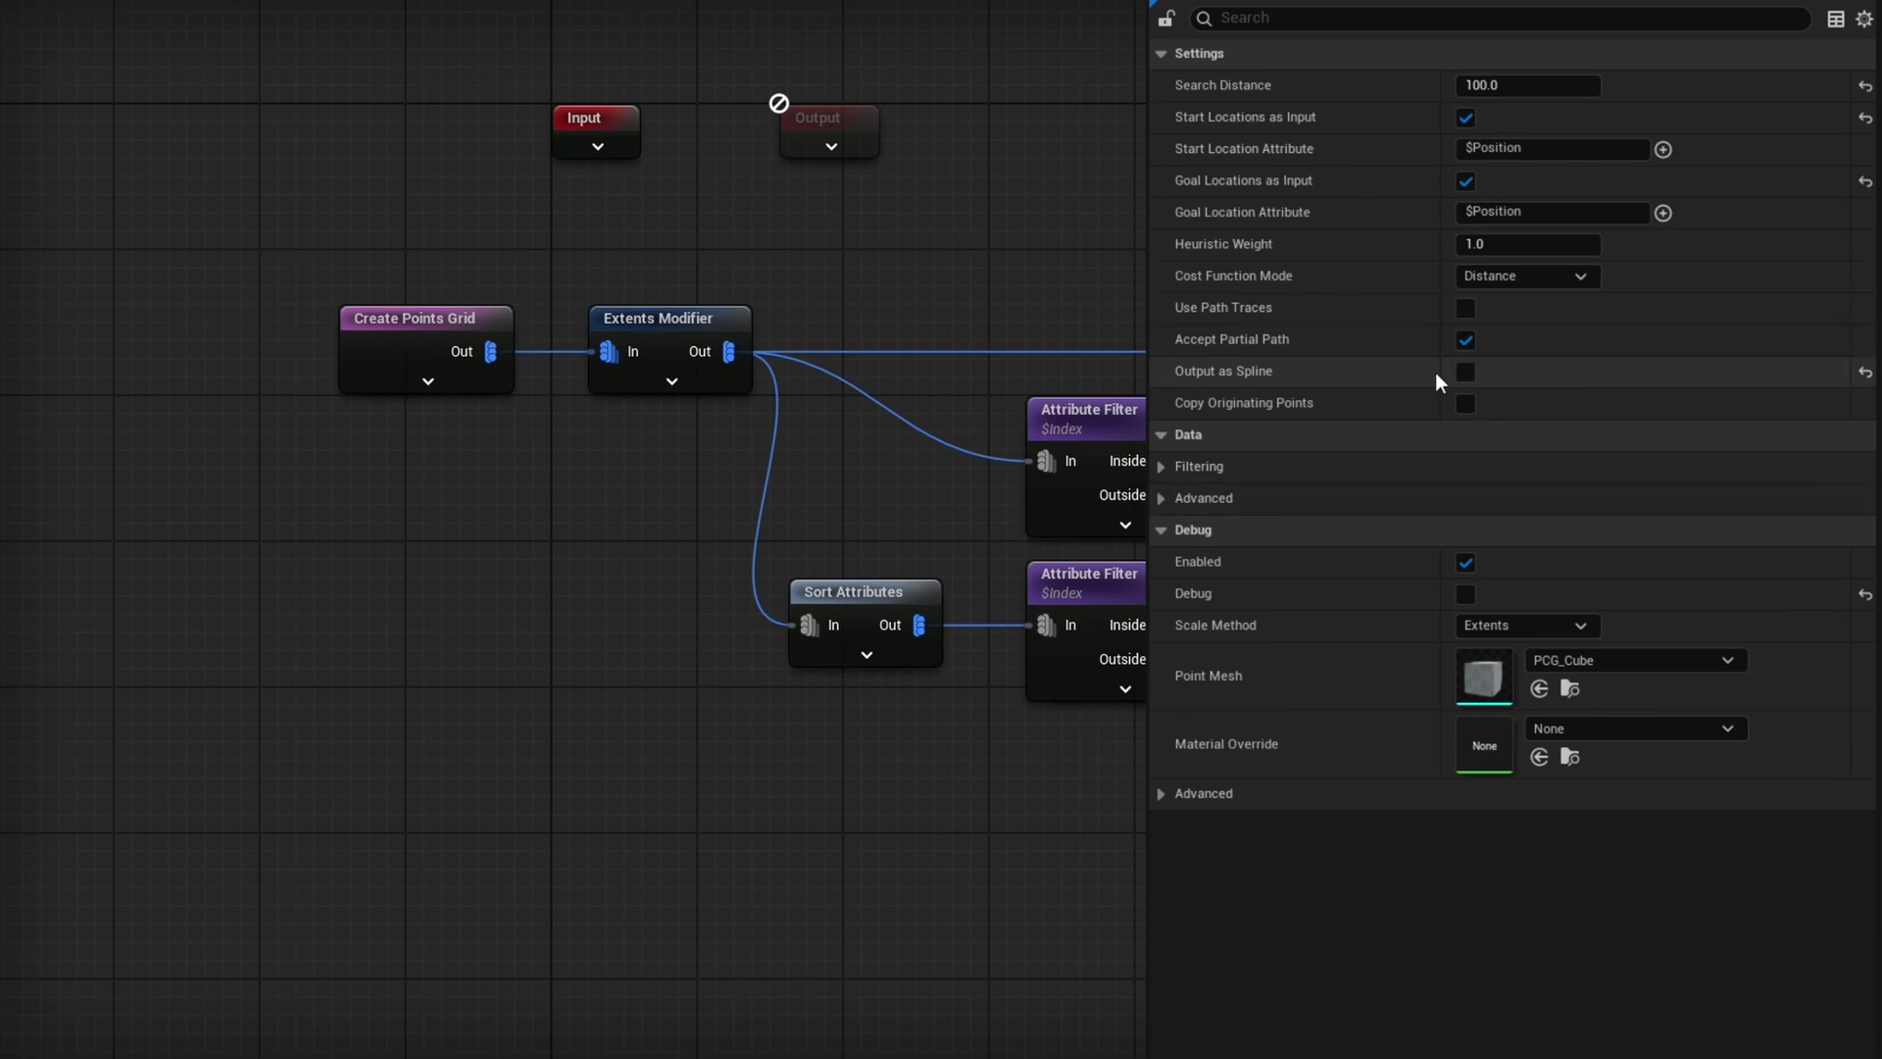
click(1467, 404)
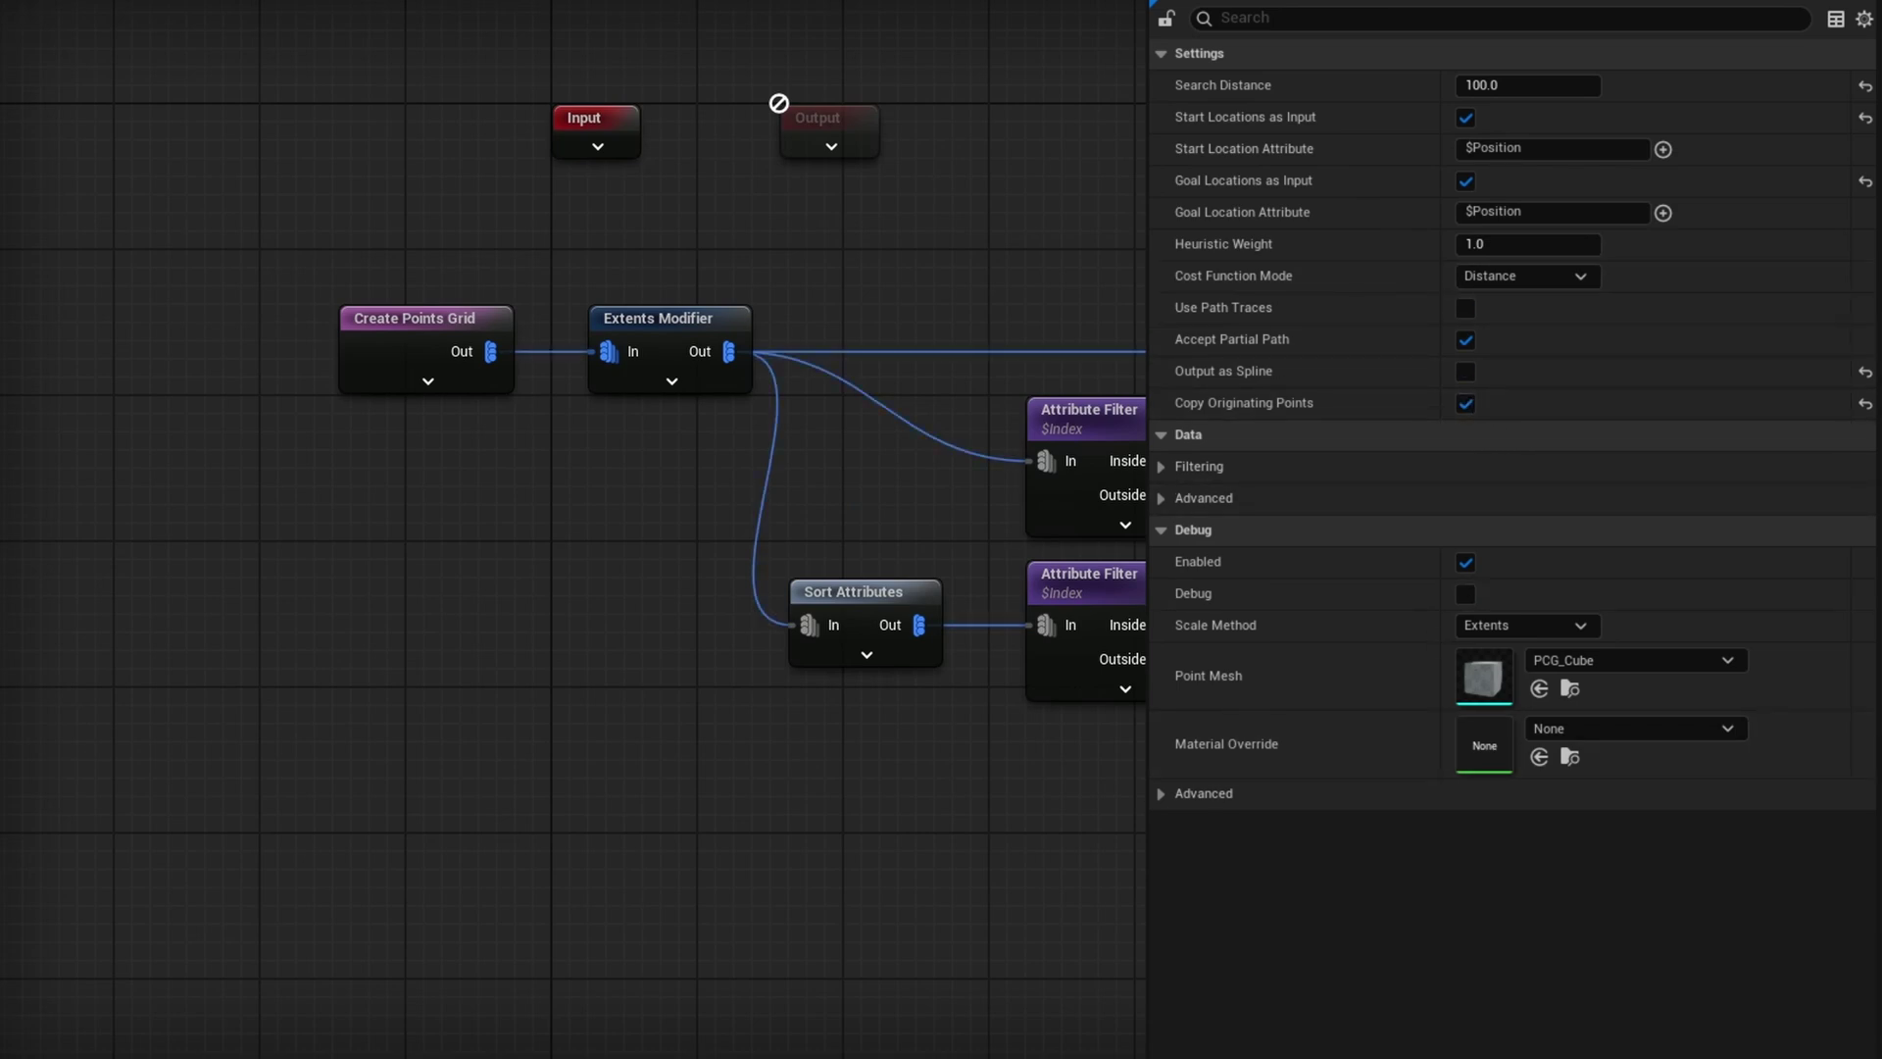
drag(1596, 221, 1438, 494)
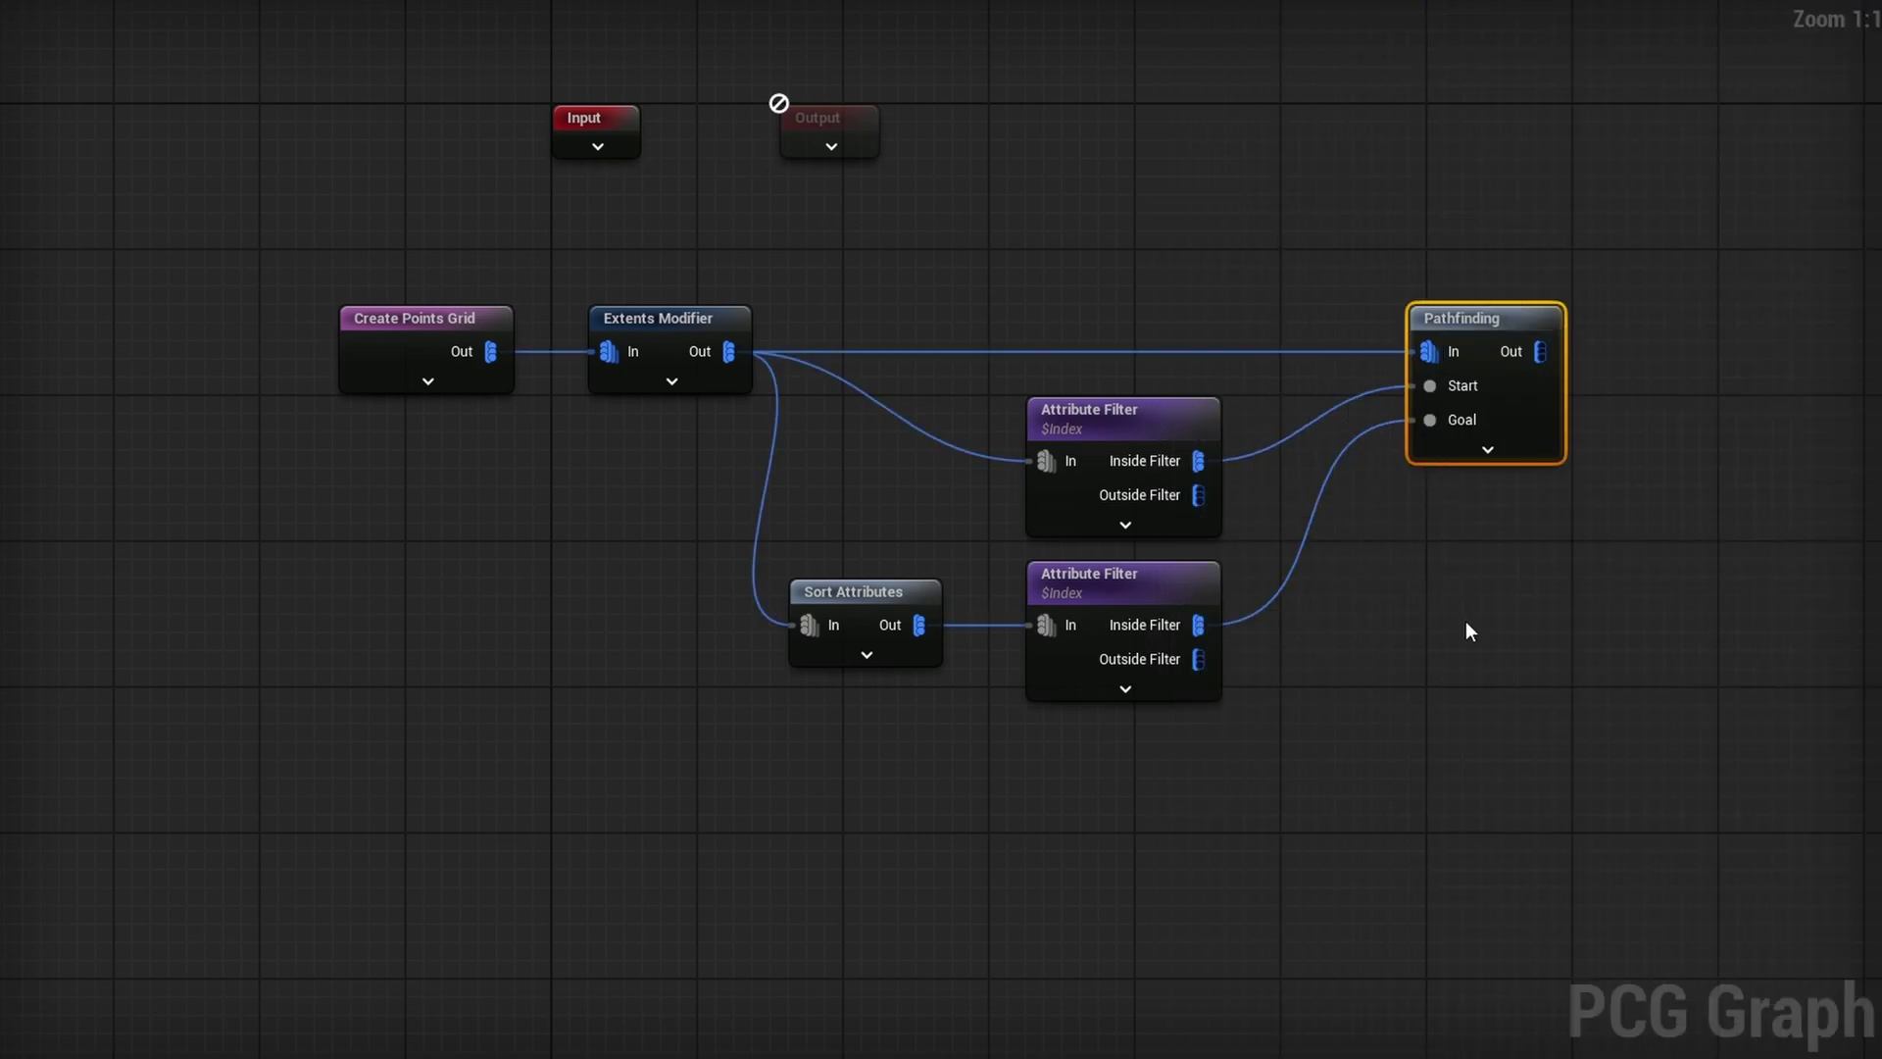
Step: Inspect the path of debug cubes in the level and set the Extents Modifier's X extent to 0.75
key(d)
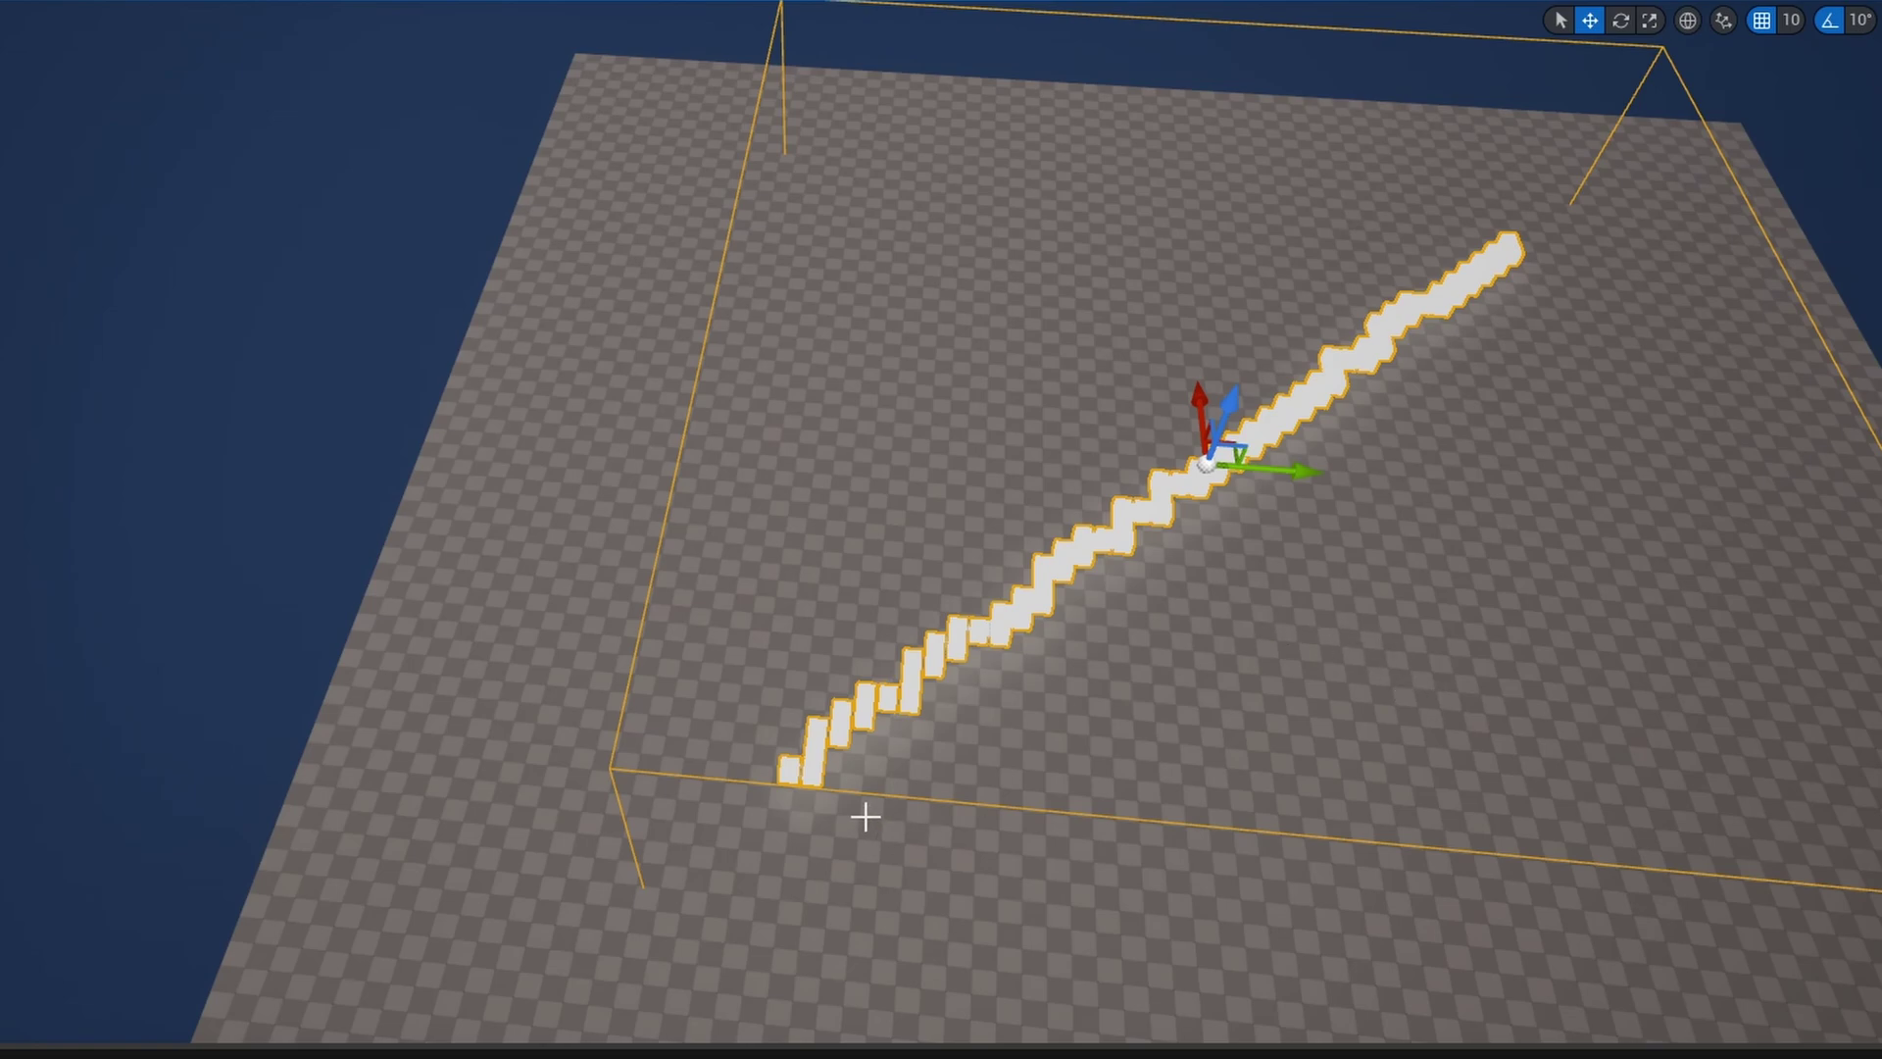
scroll(768, 754, up, 3)
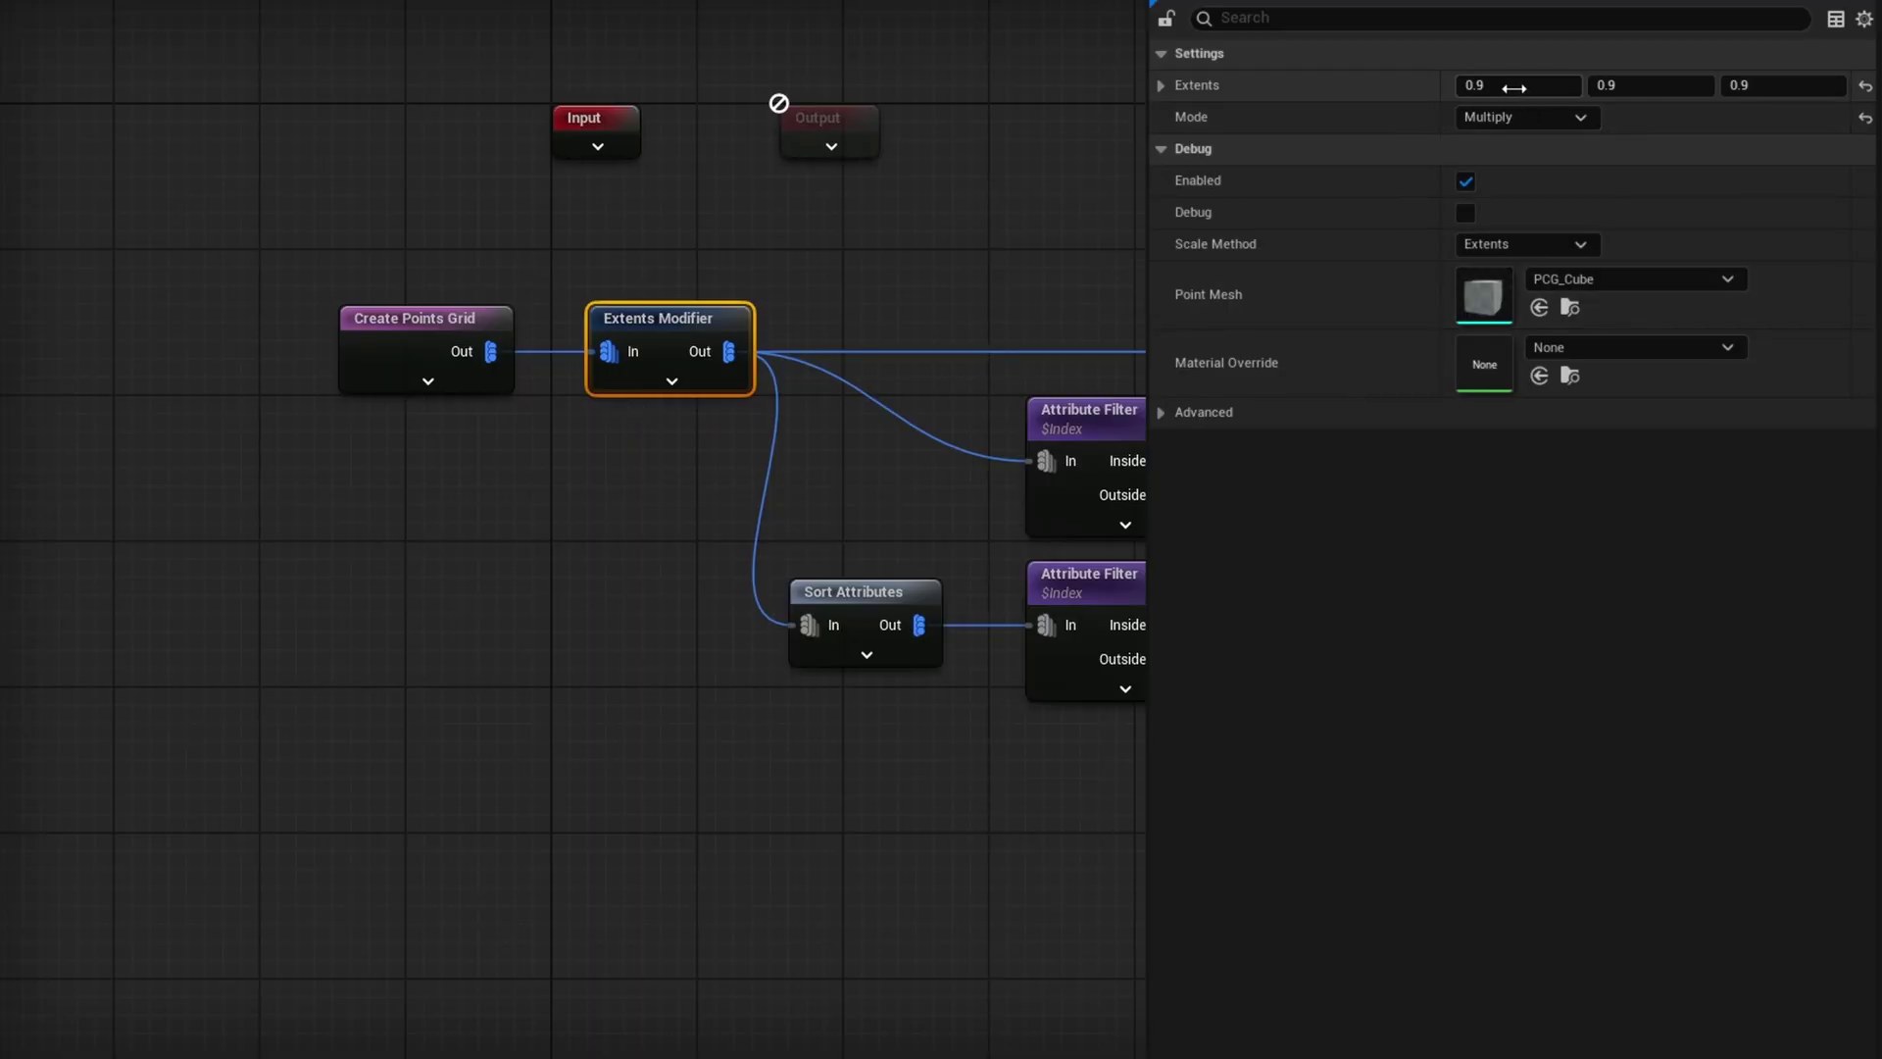
click(1503, 96)
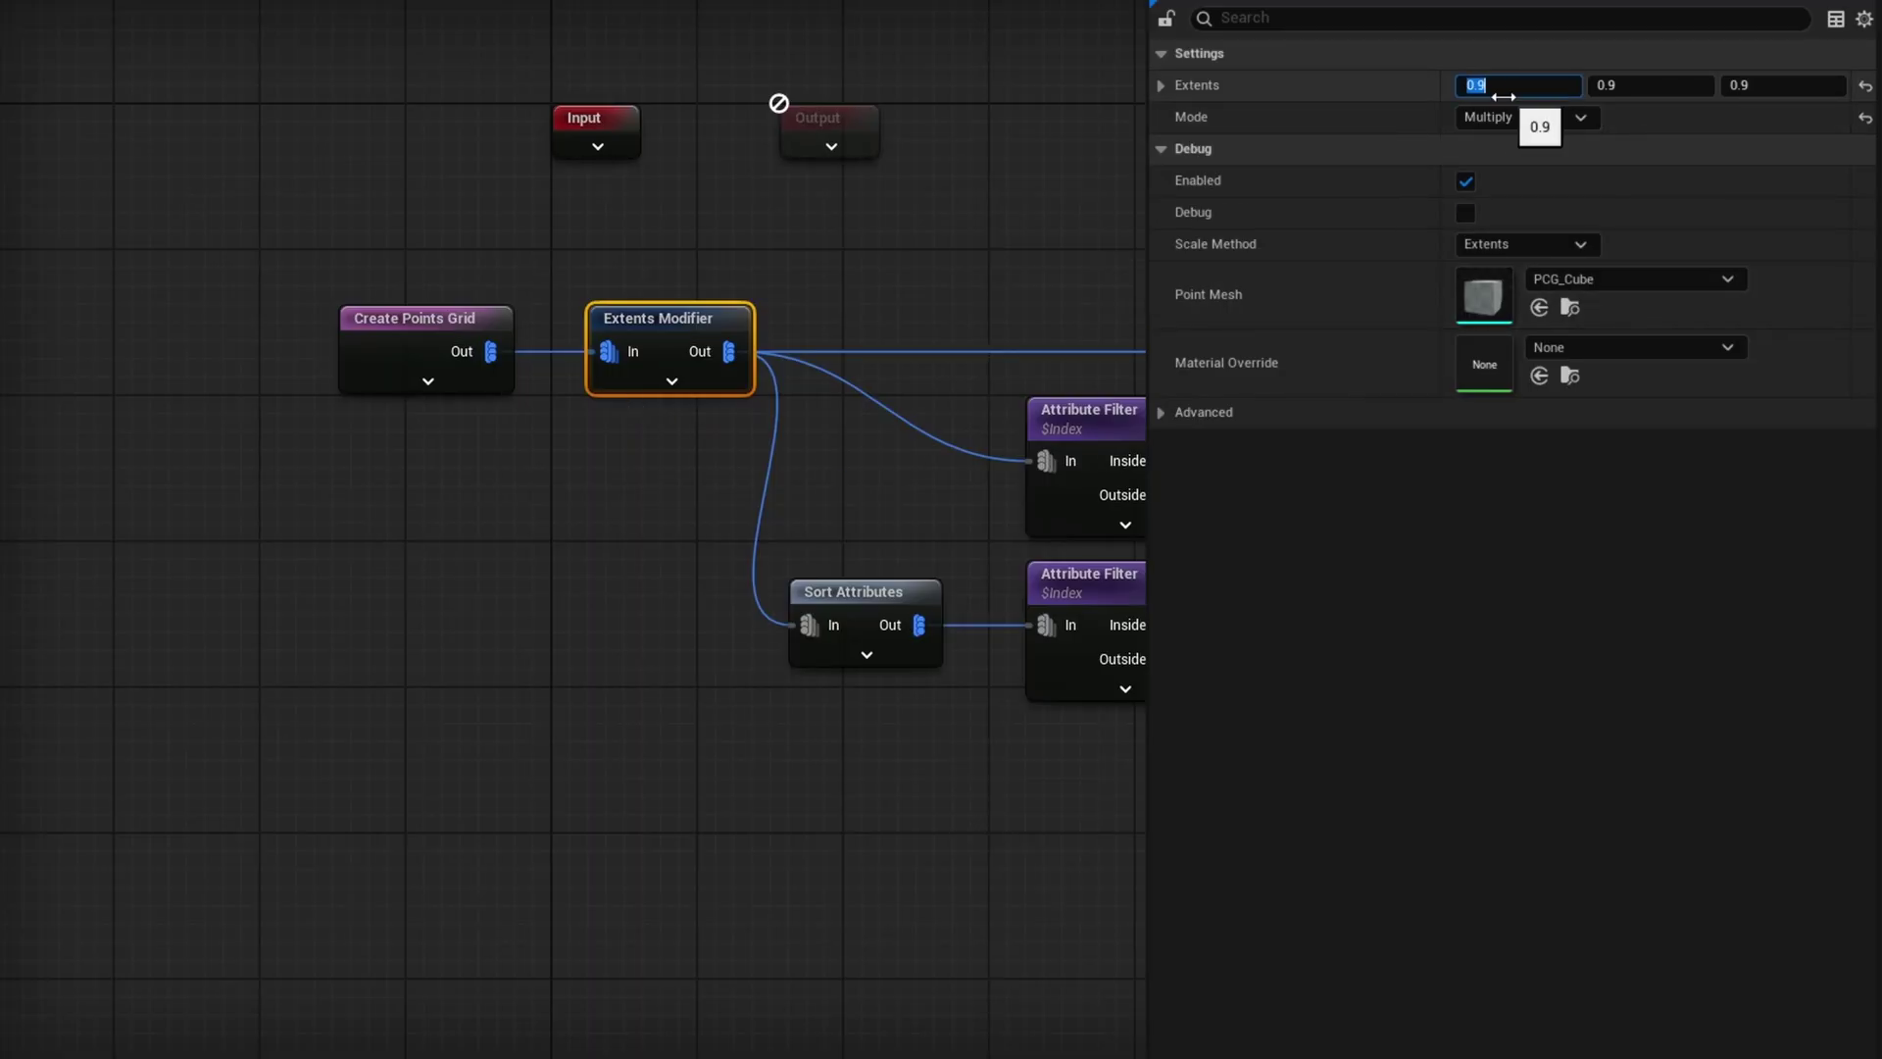
text(.75)
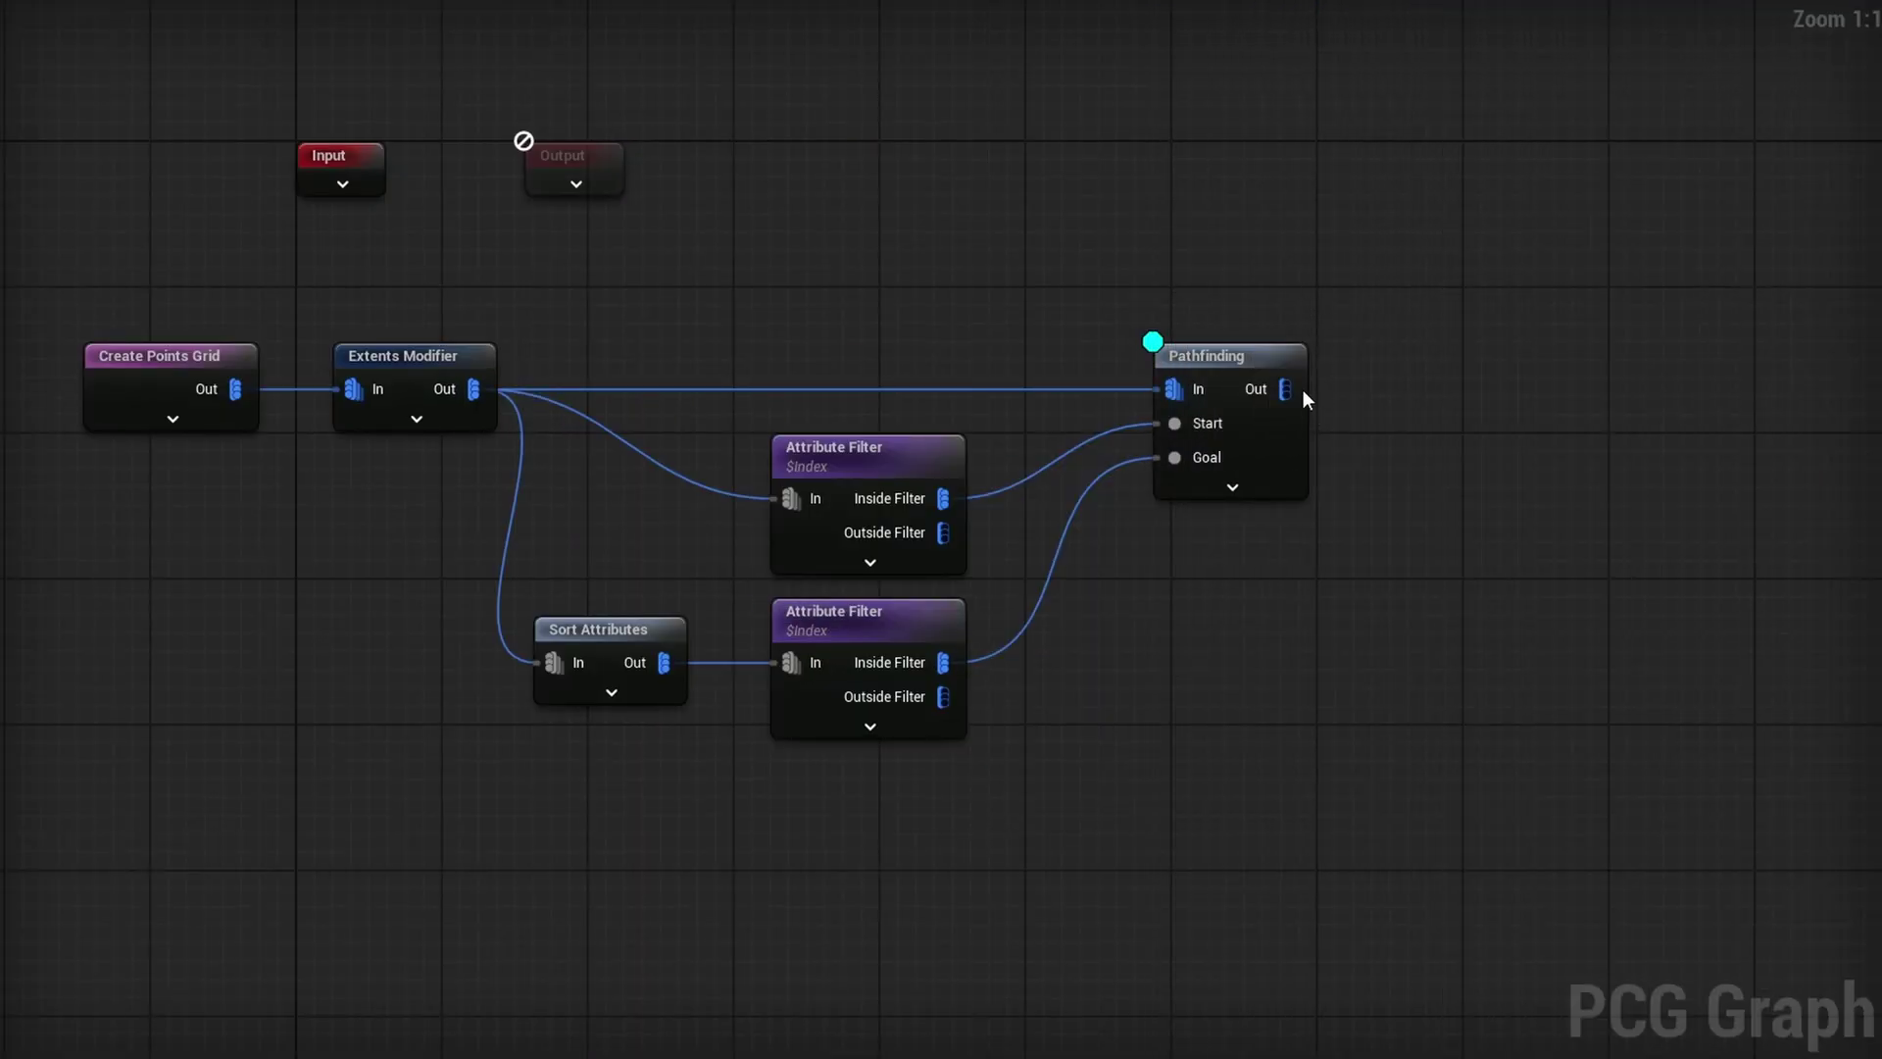
Step: Add a Debug node to the Pathfinding node's output and set its Material Override to PCG_DebugRed
drag(1286, 389, 1411, 378)
key(Return)
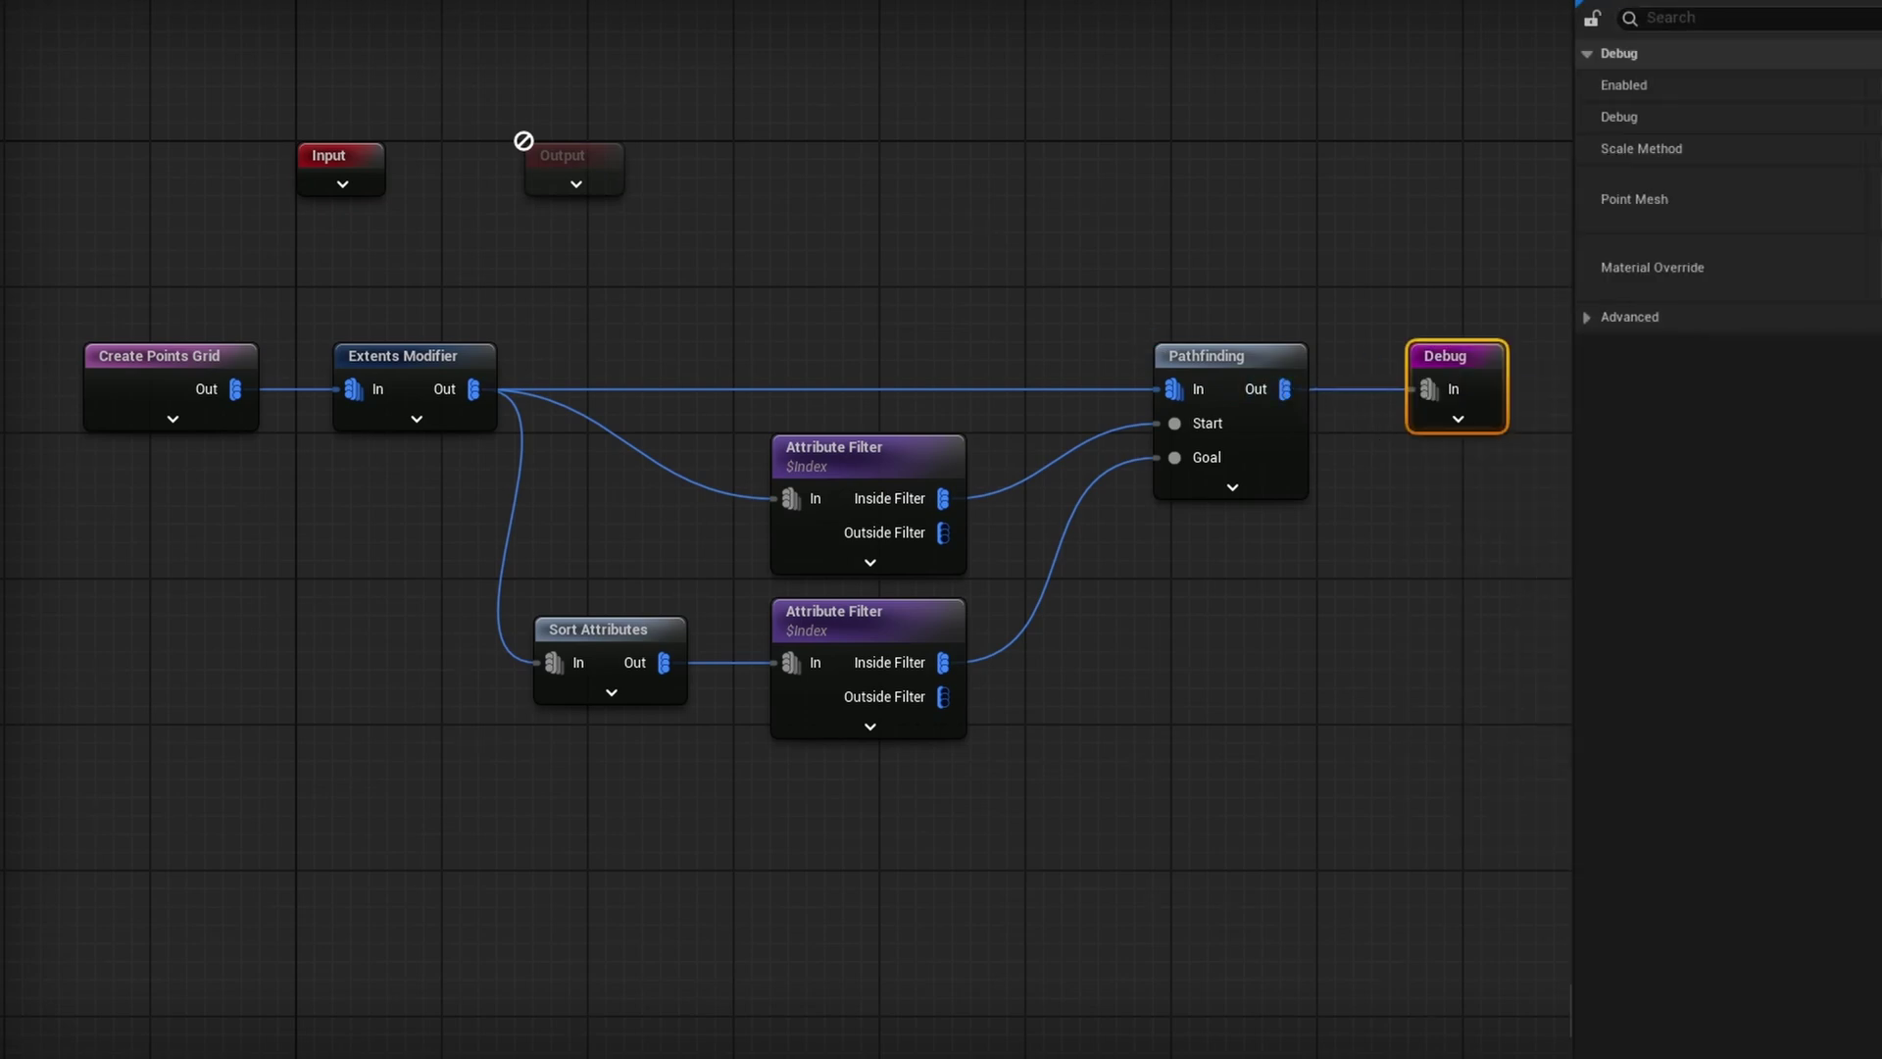
click(1593, 251)
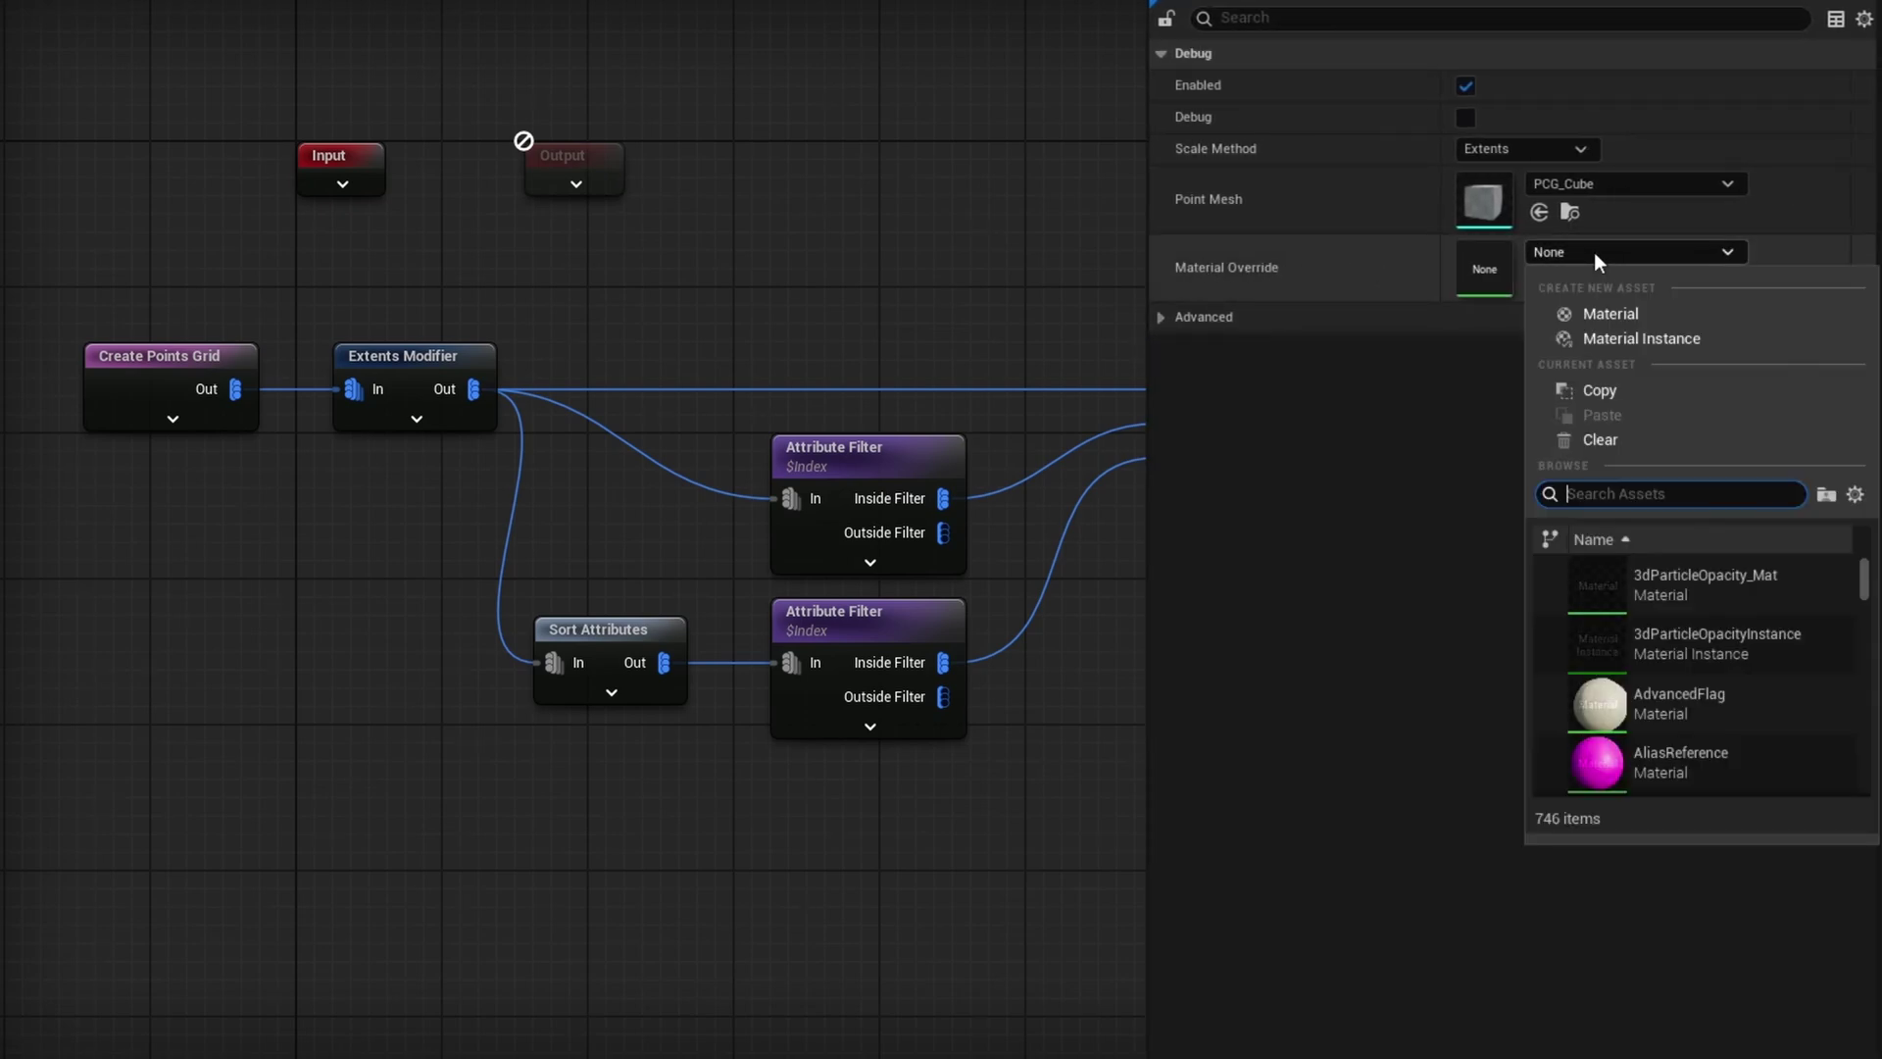
text(pcg red)
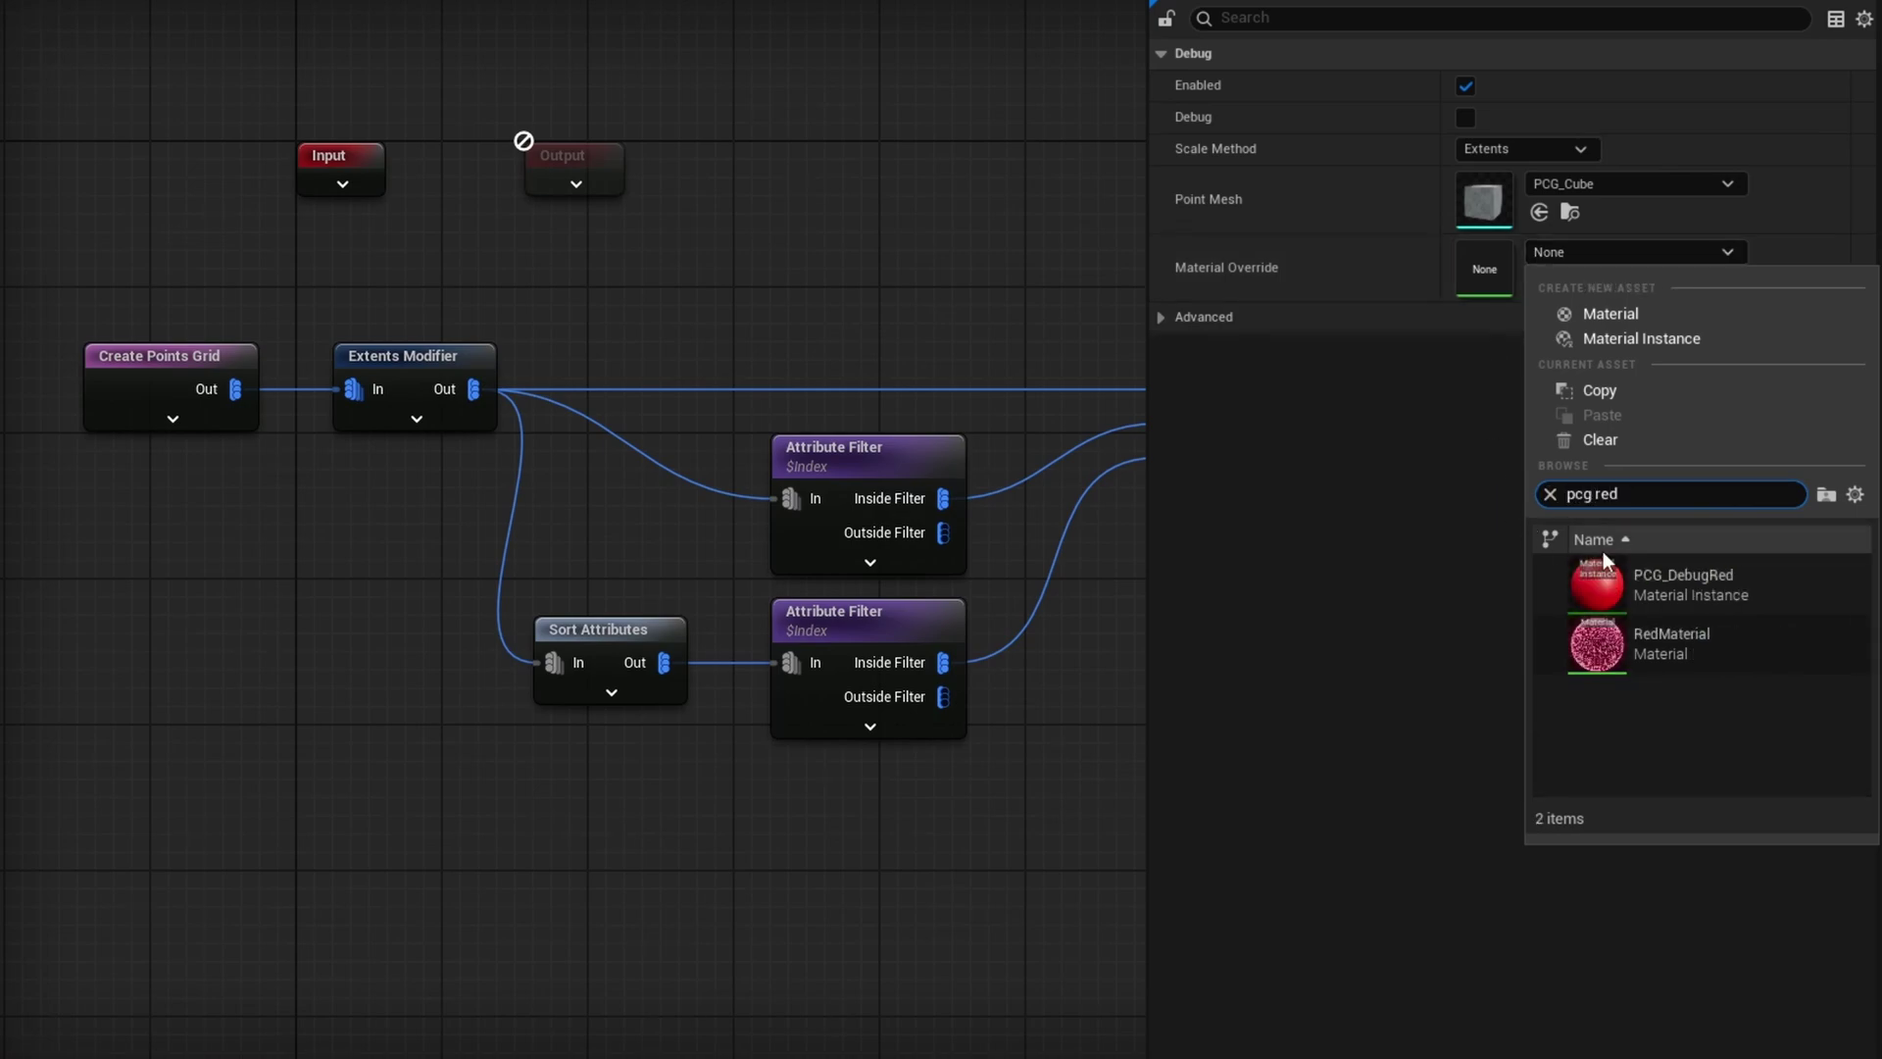
click(1722, 574)
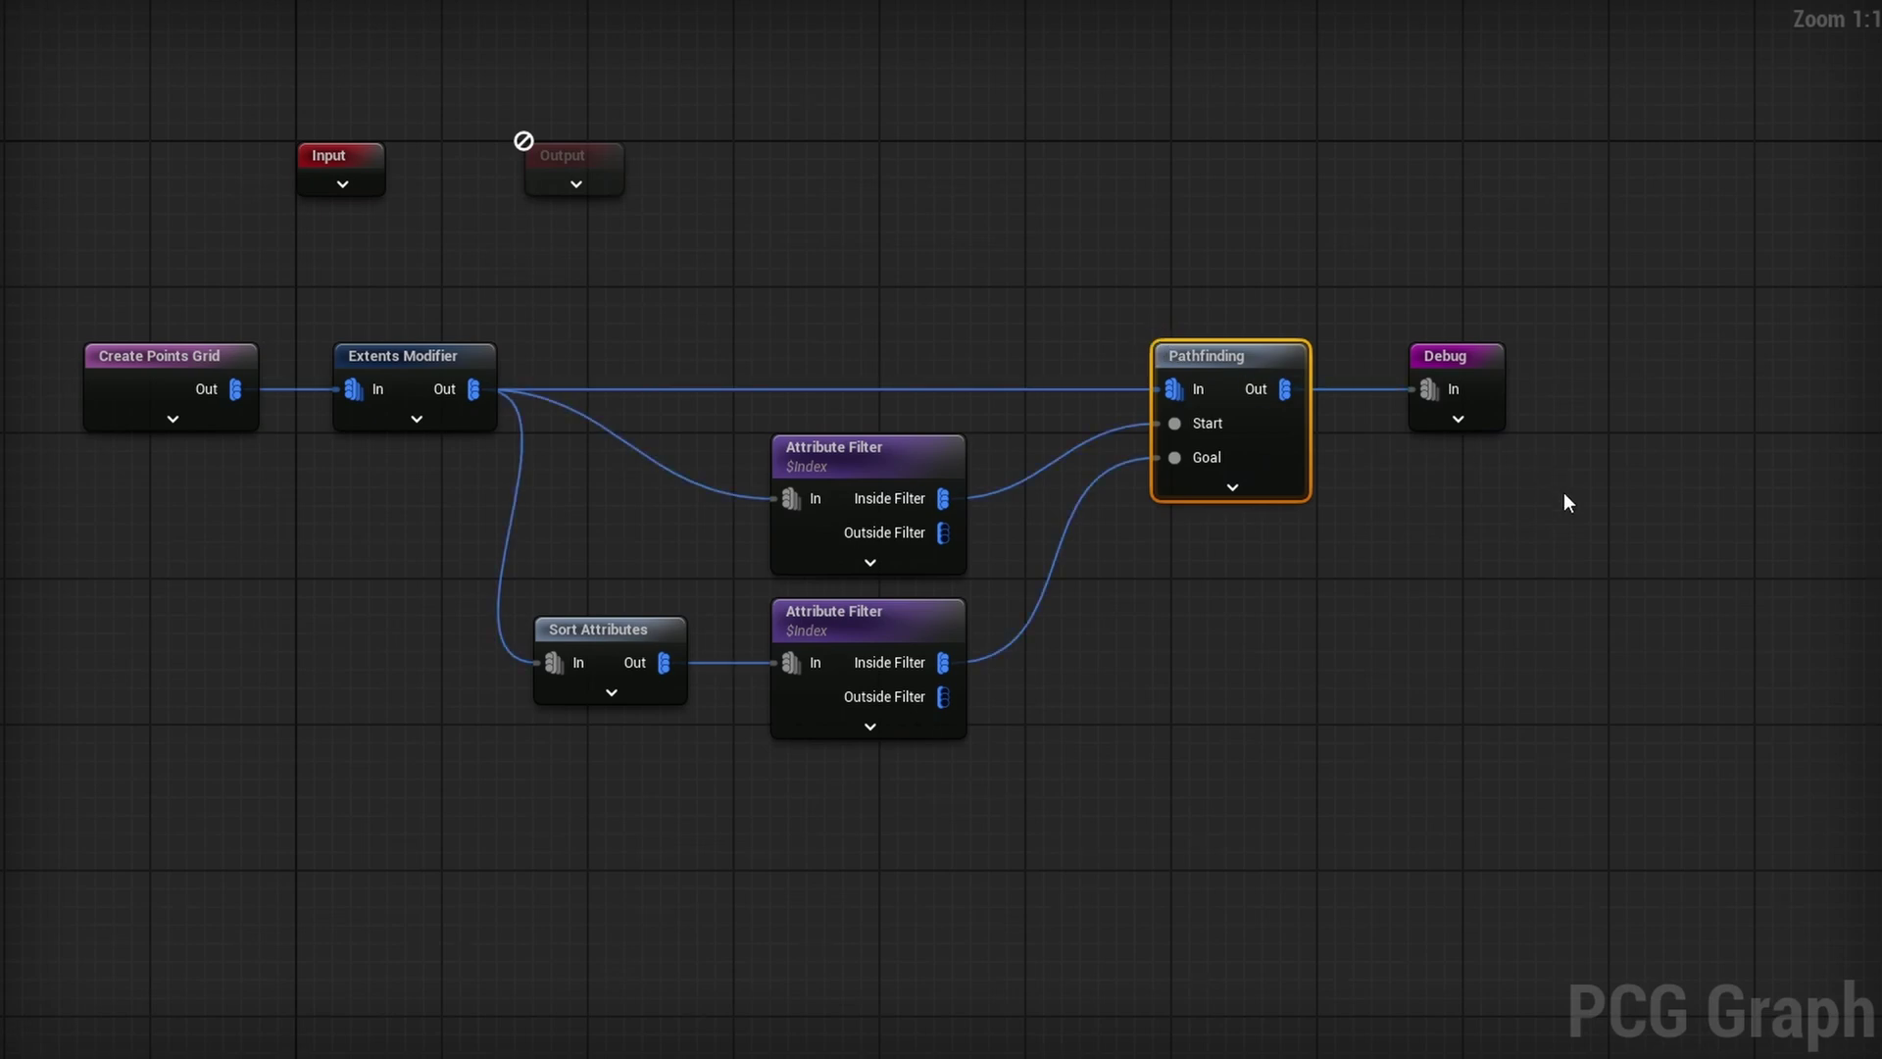
Step: Inspect the red path in the level and set the Pathfinding node's Cost Function Mode to Fitness Score
drag(1559, 584, 1355, 267)
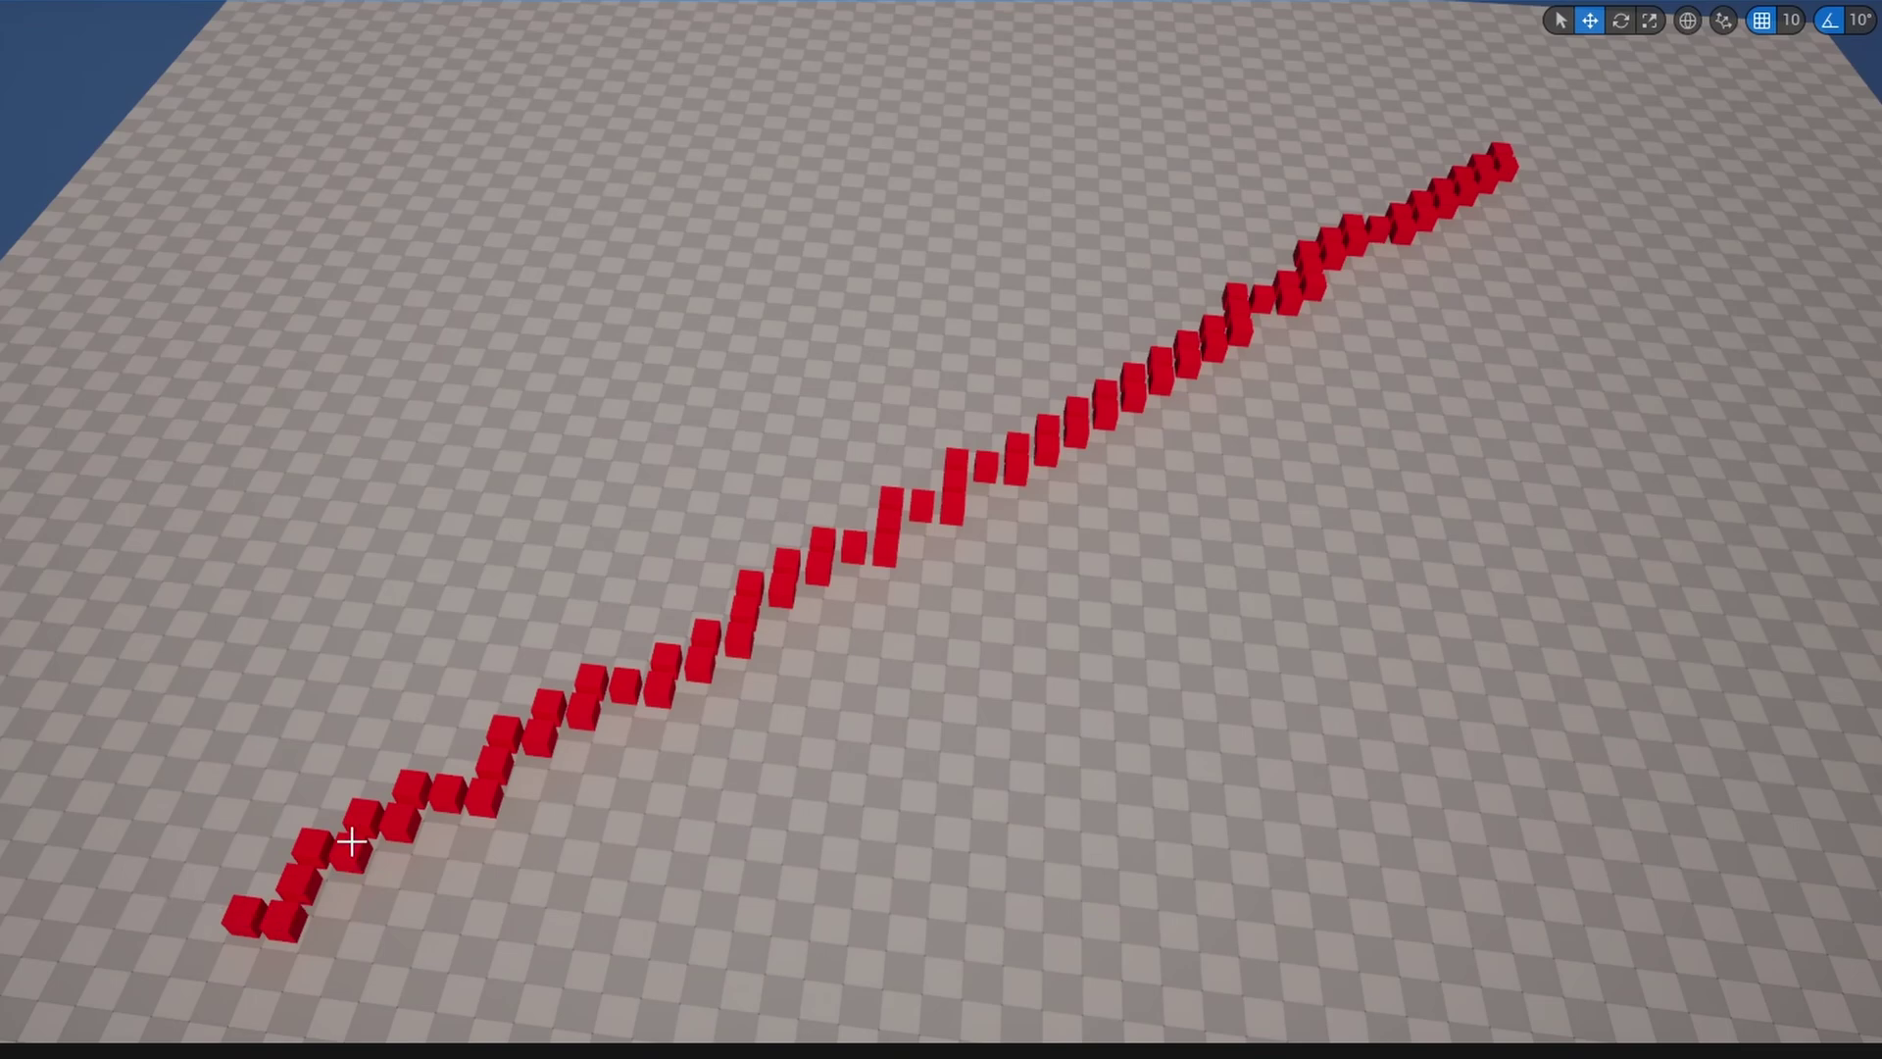
right_drag(1412, 461, 1200, 397)
right_drag(1275, 505, 752, 696)
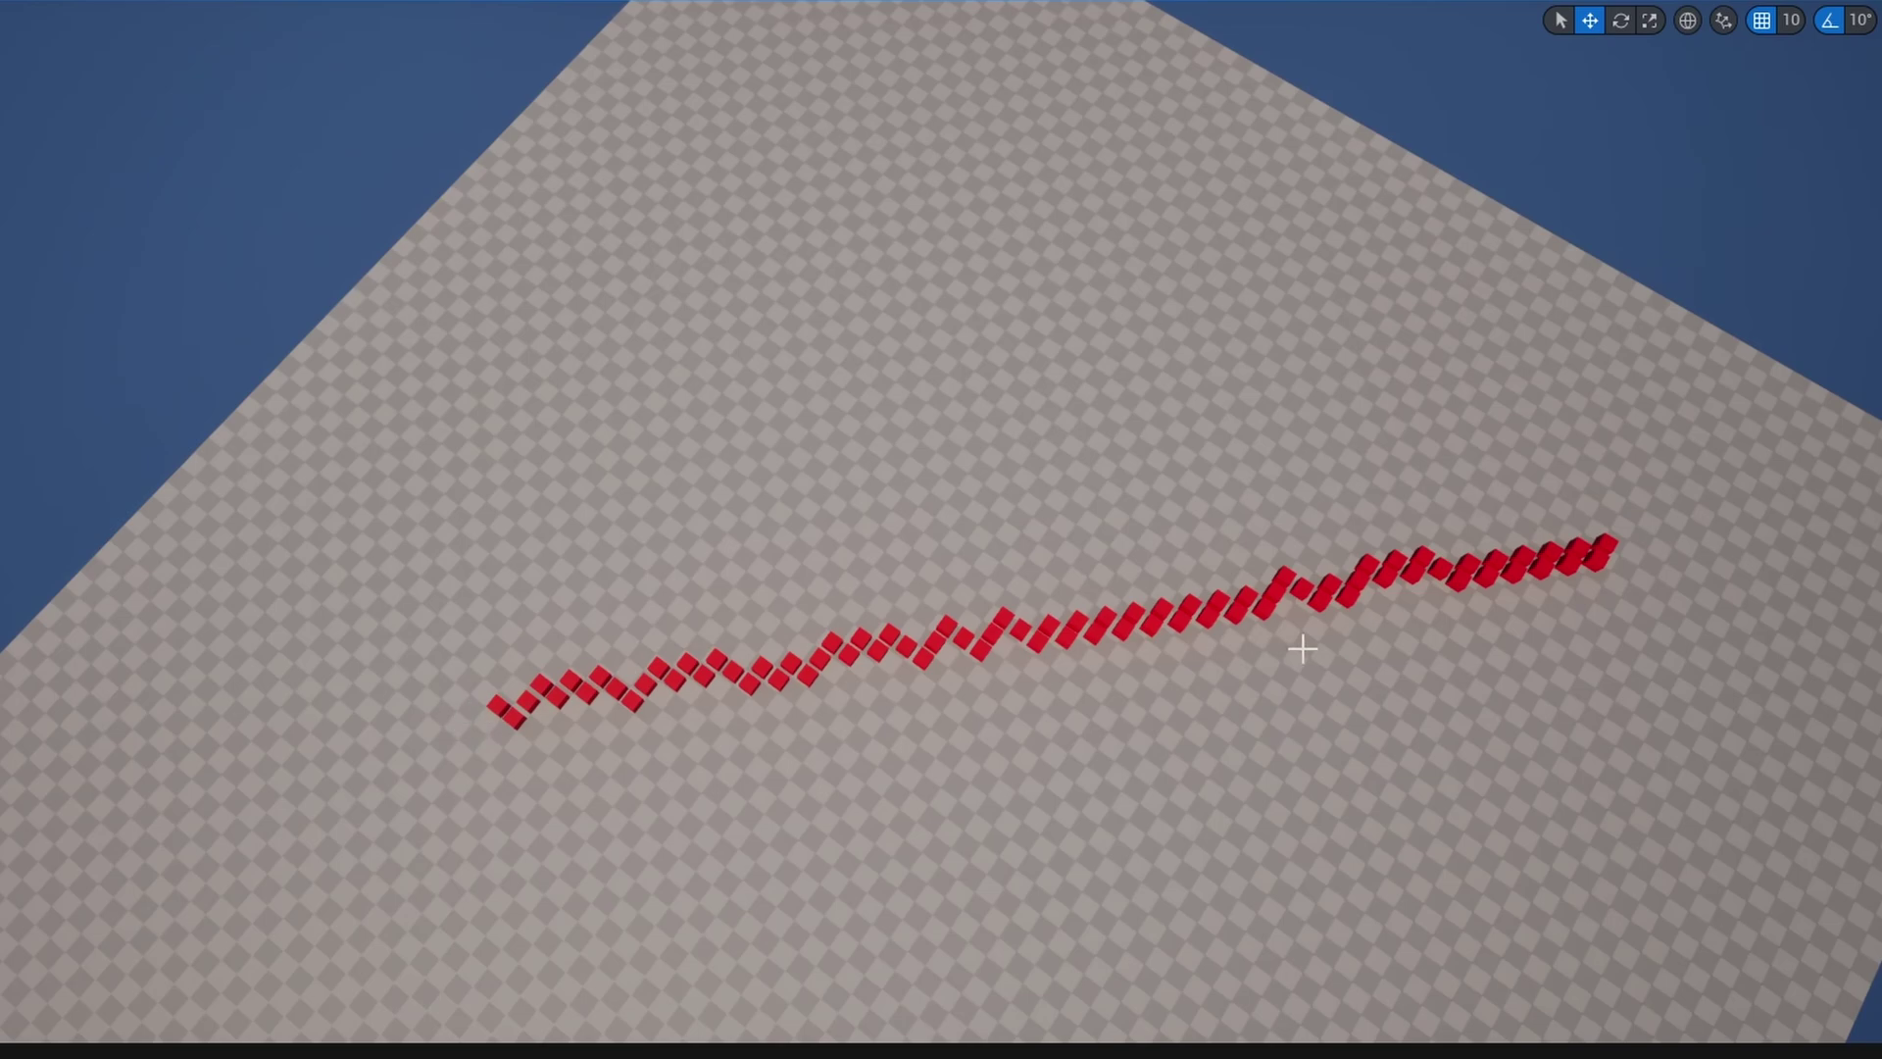
right_drag(1631, 597, 1588, 602)
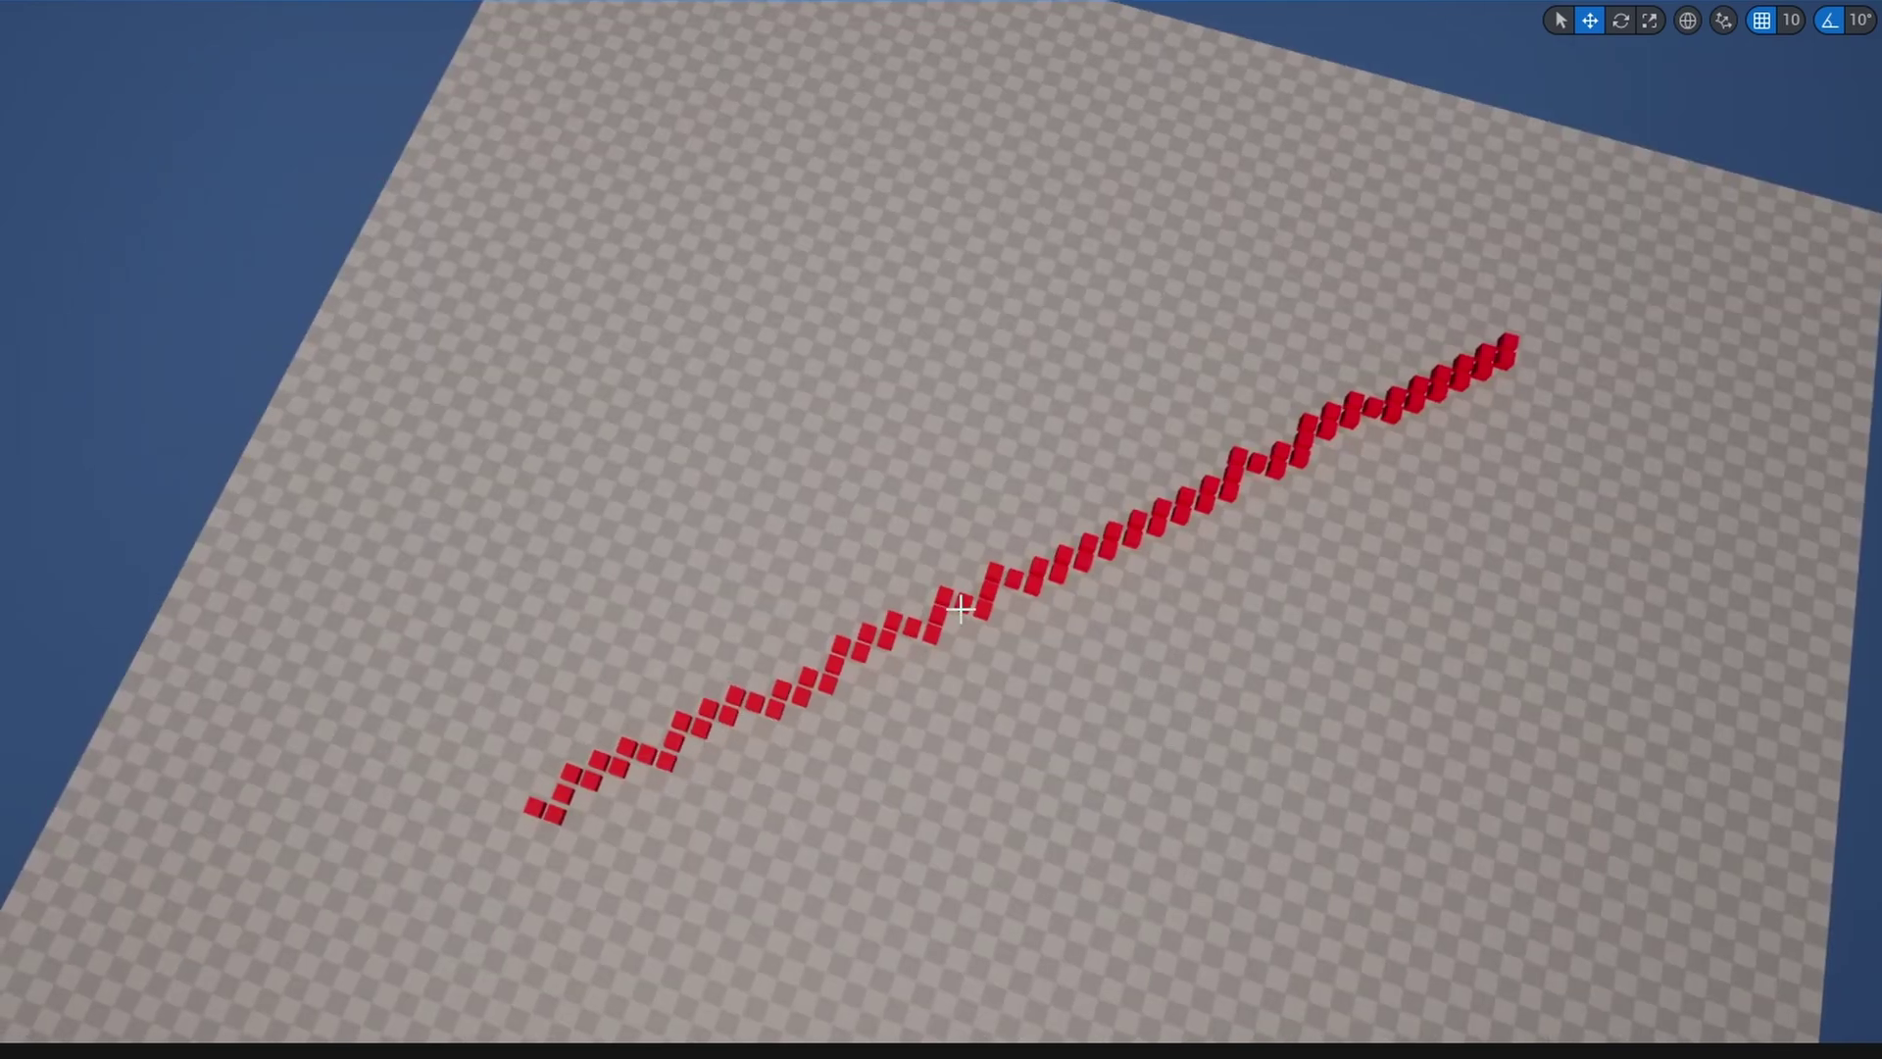
key(q)
right_drag(1743, 297, 1772, 139)
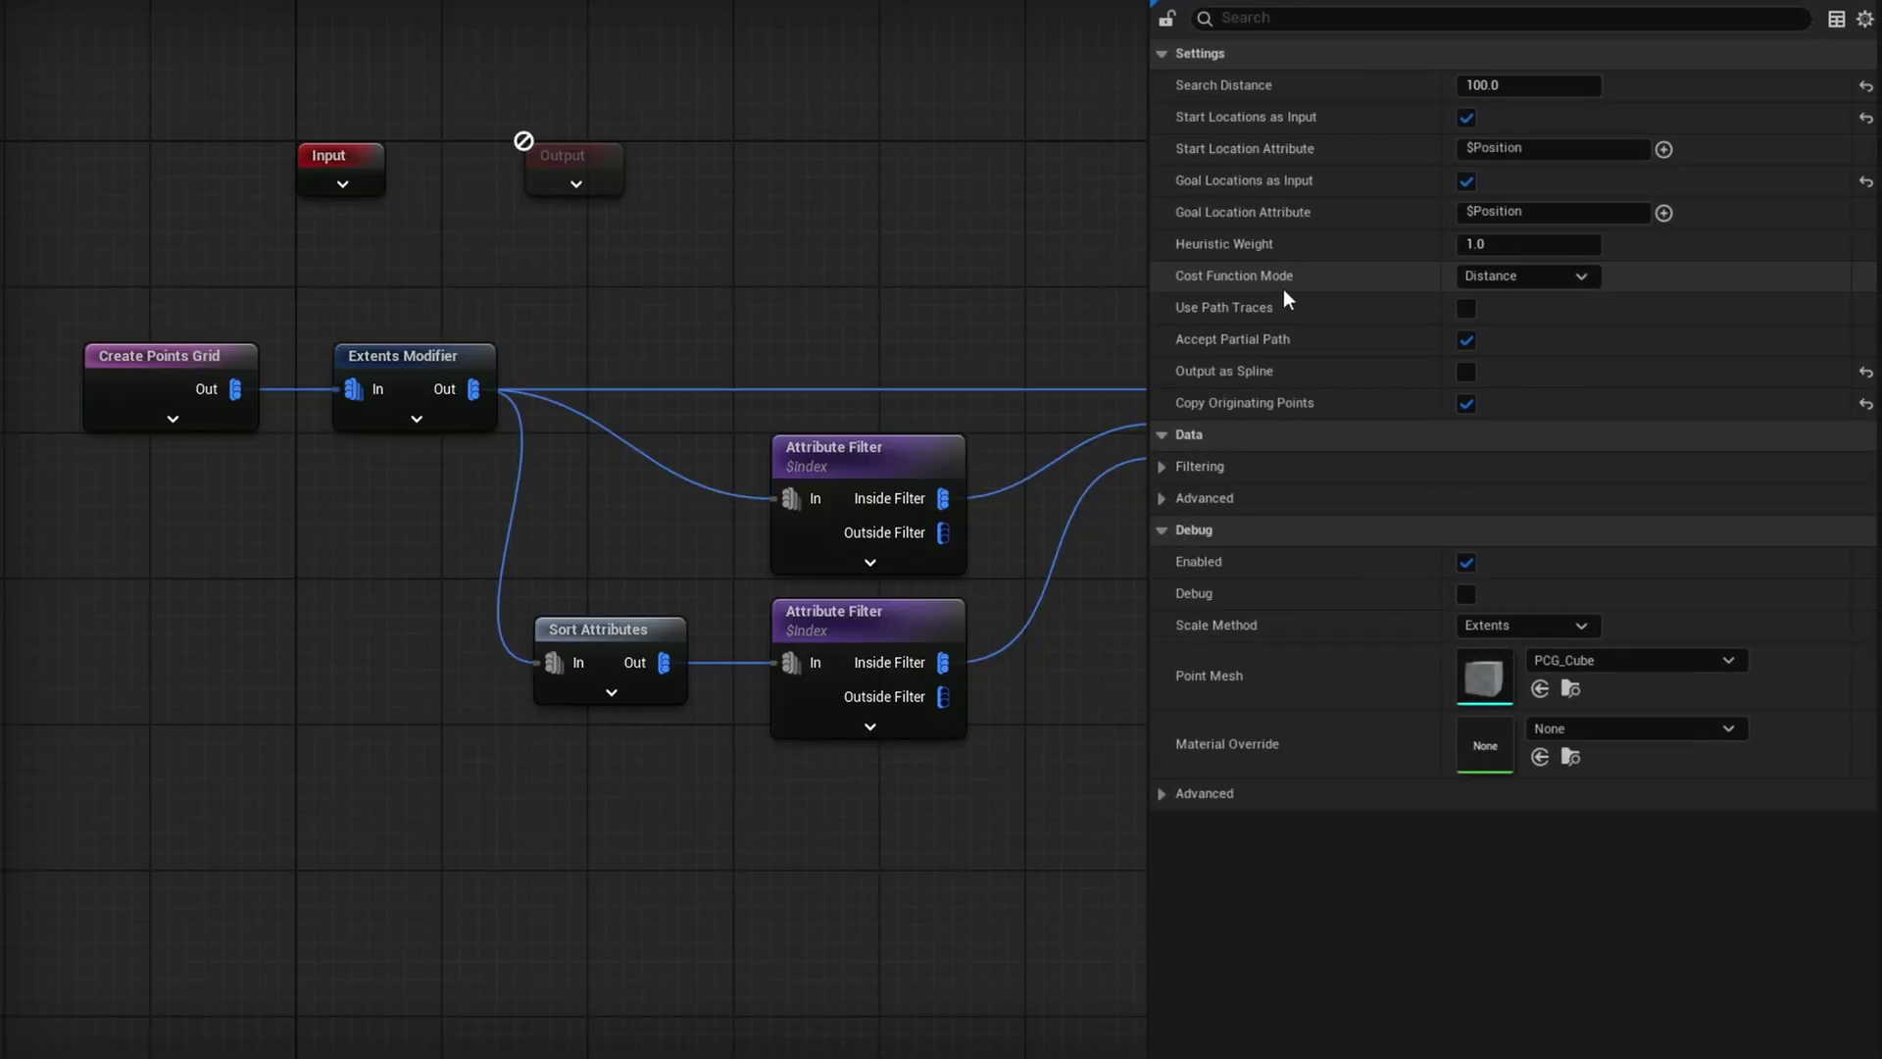
click(1518, 278)
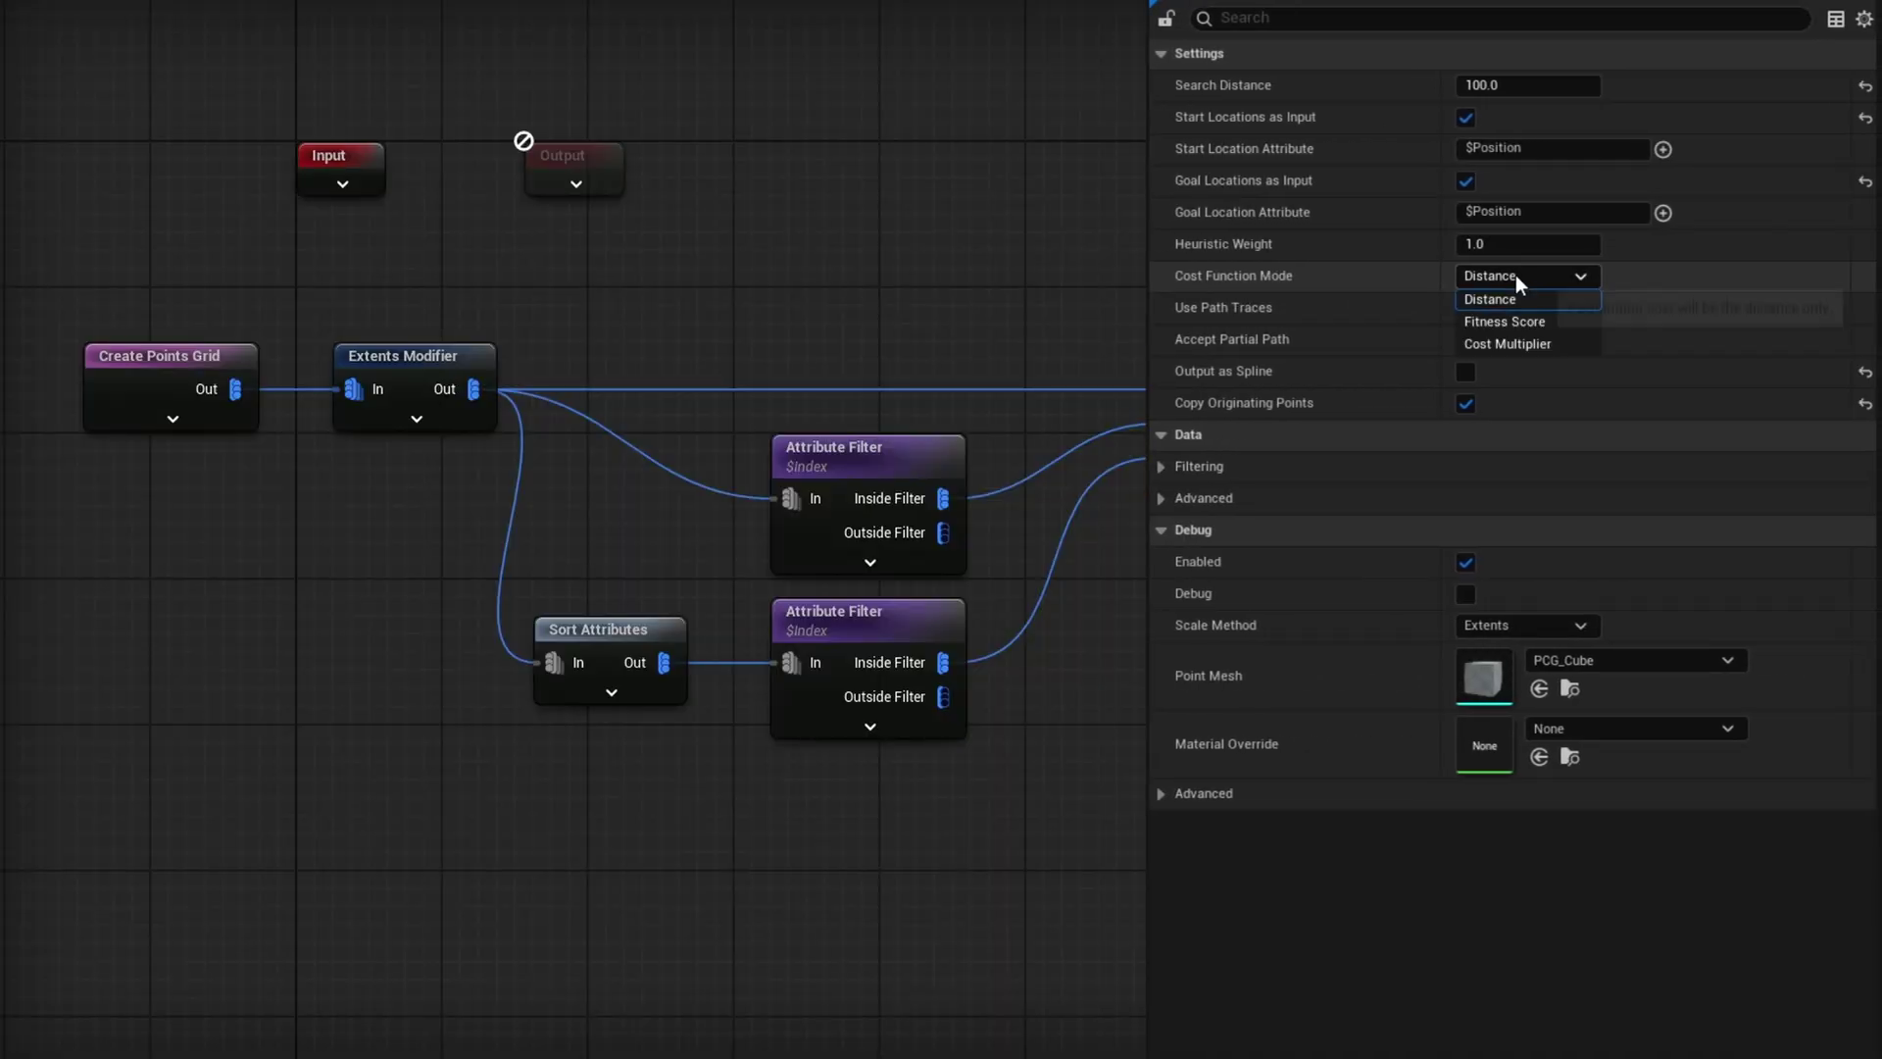
click(1559, 321)
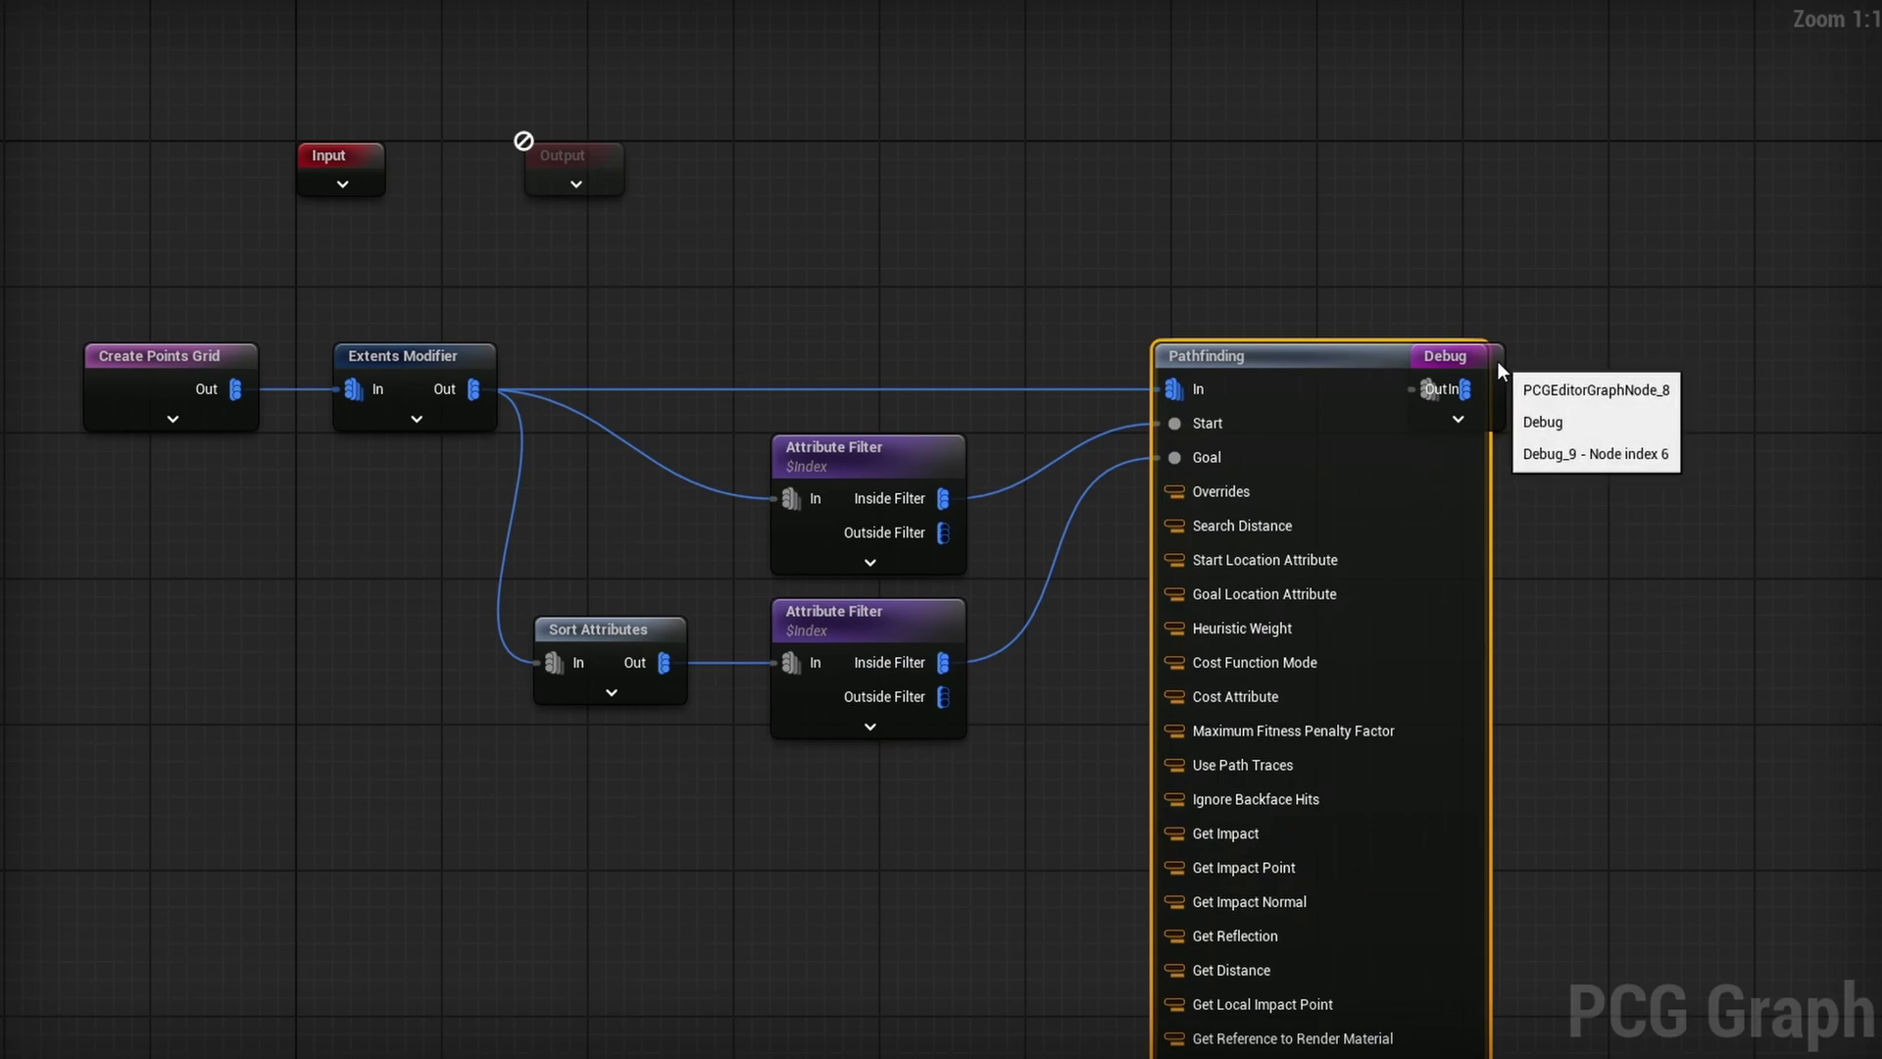
Step: Move the Debug node clear of the expanded Pathfinding node and set Pathfinding's Cost Attribute to $Density
drag(1498, 362, 1628, 367)
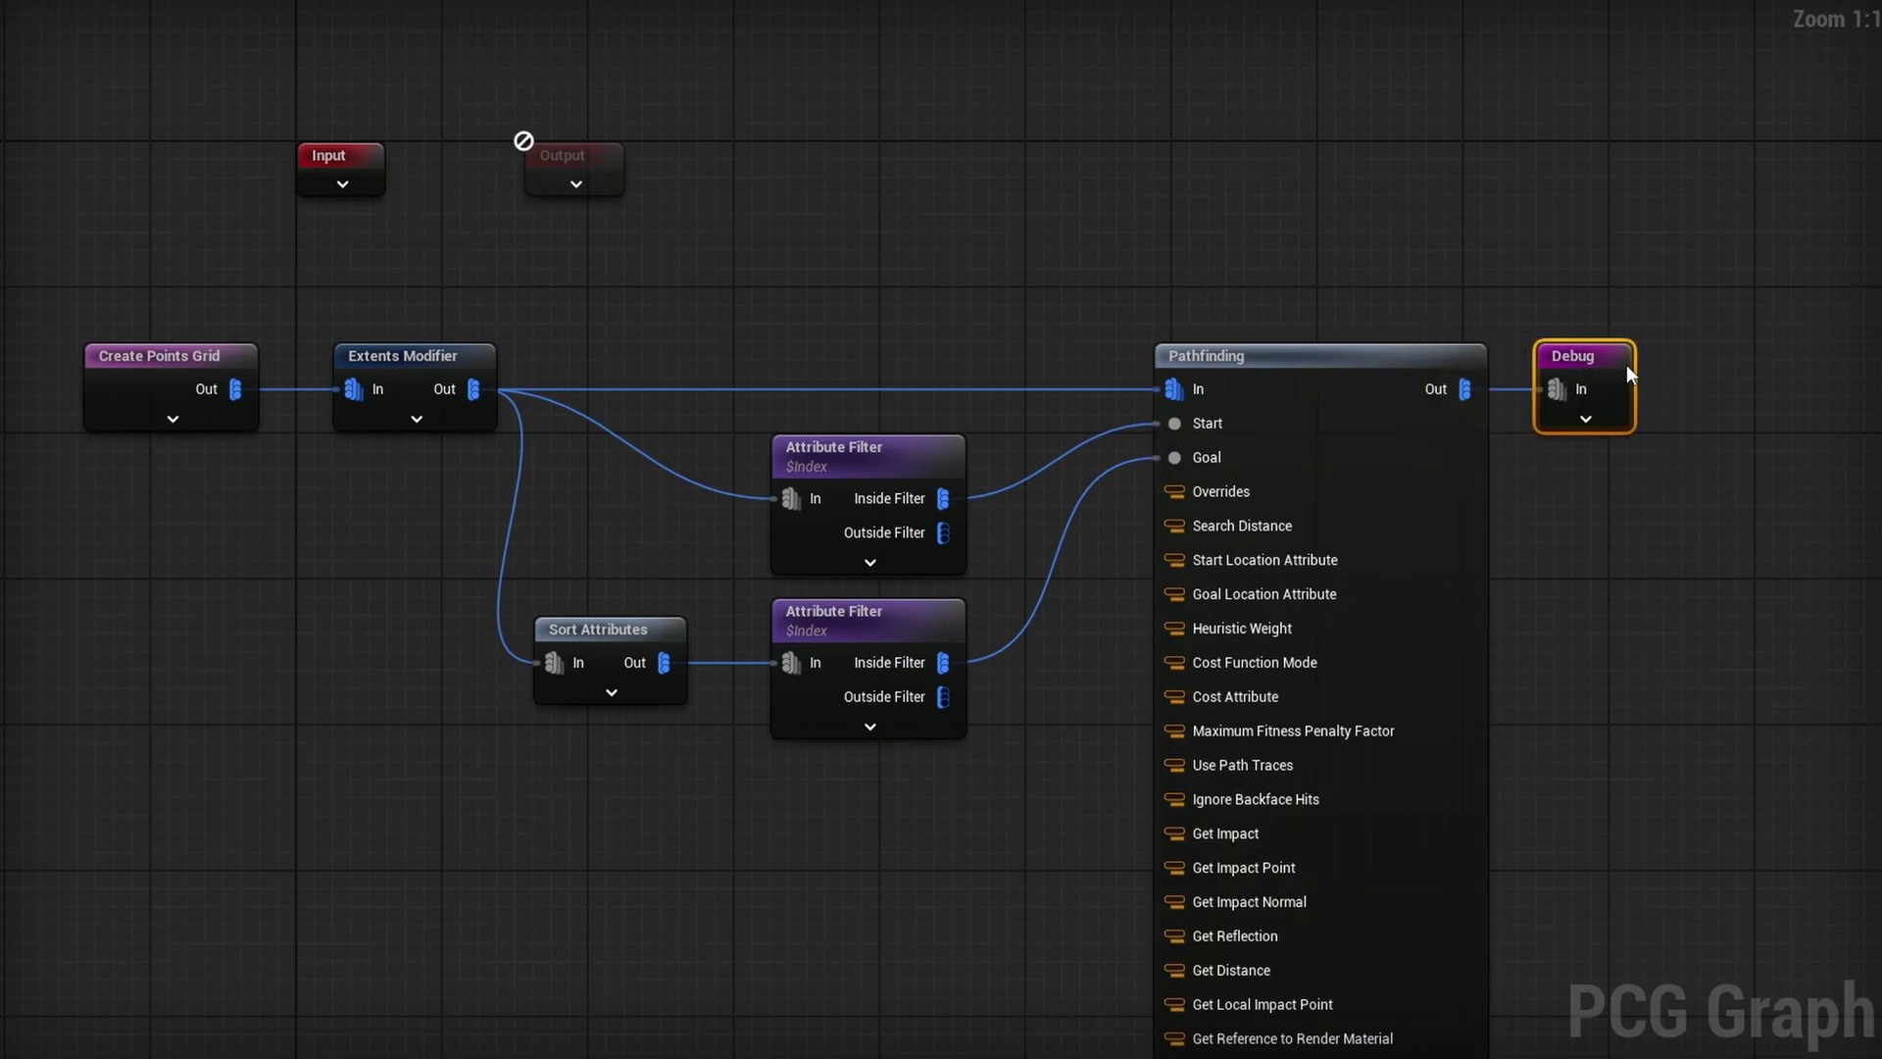
right_drag(1625, 565, 1675, 430)
drag(1224, 561, 917, 692)
click(844, 690)
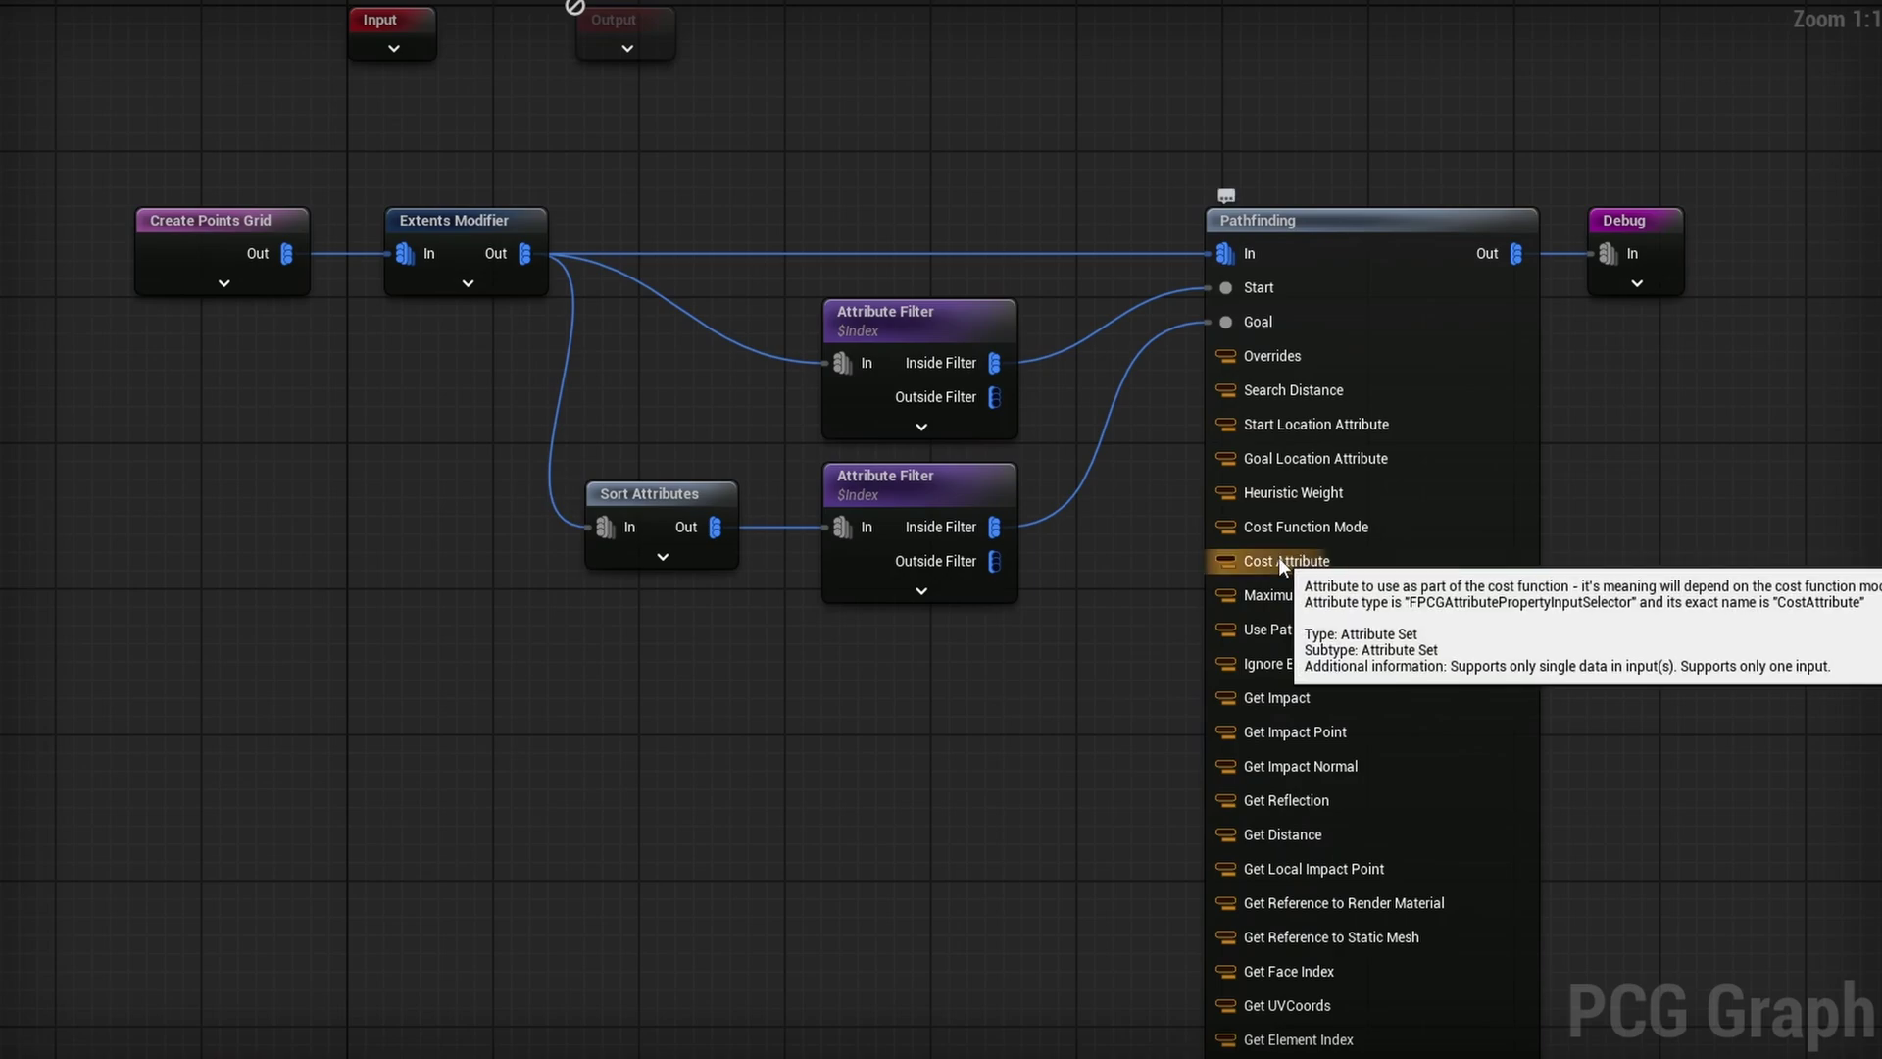
click(1311, 319)
drag(1557, 307, 1332, 313)
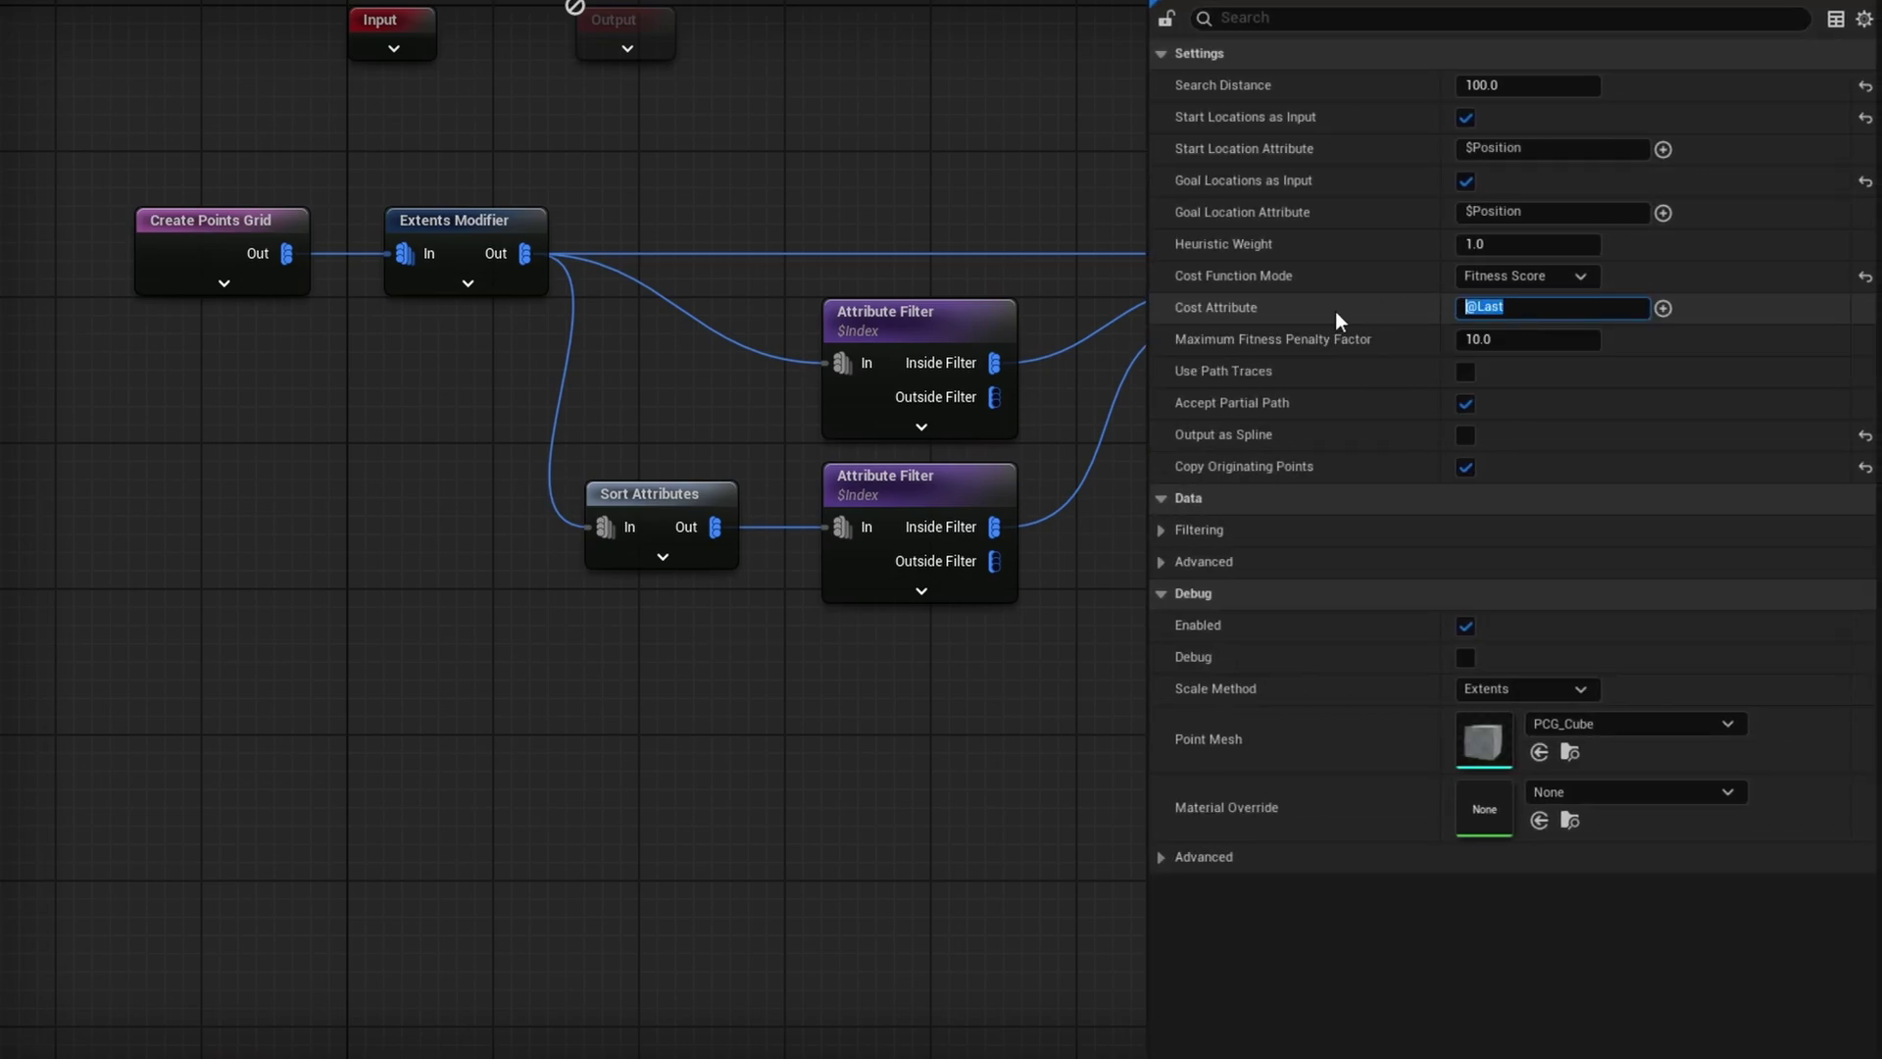
click(1663, 308)
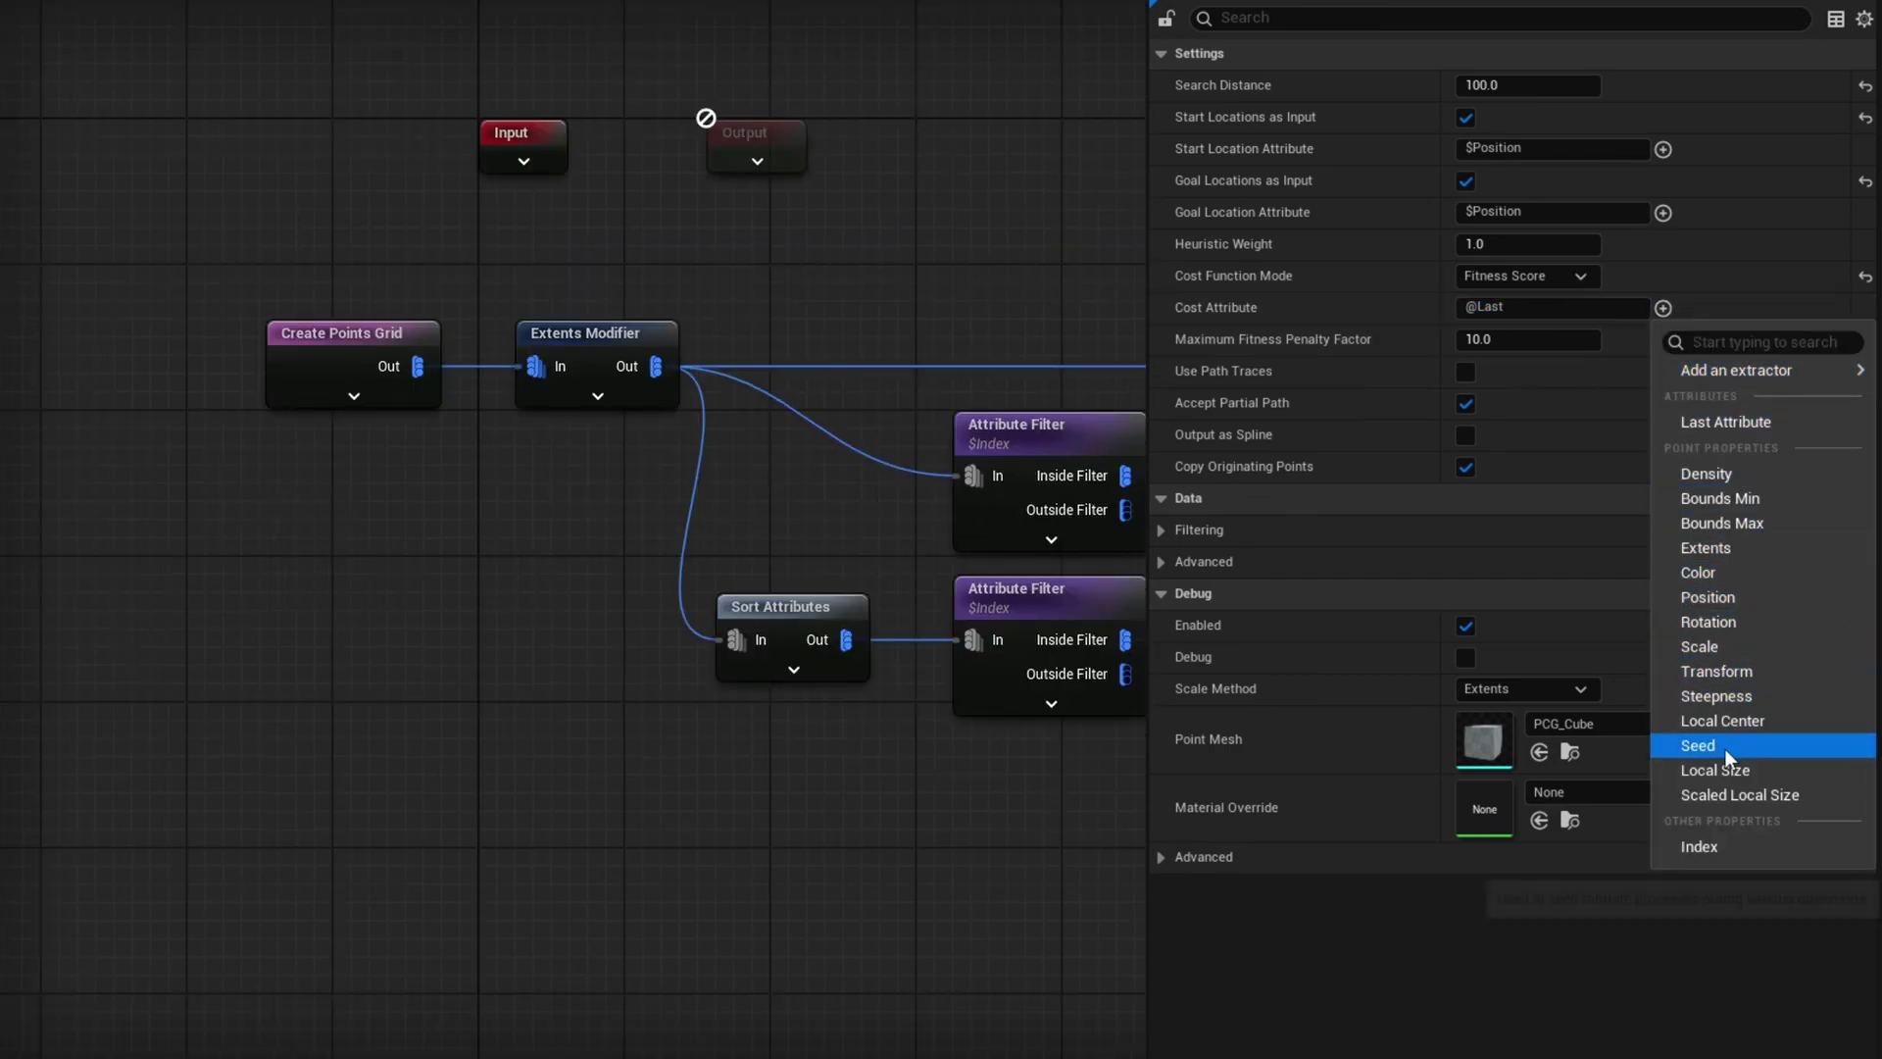
click(1706, 473)
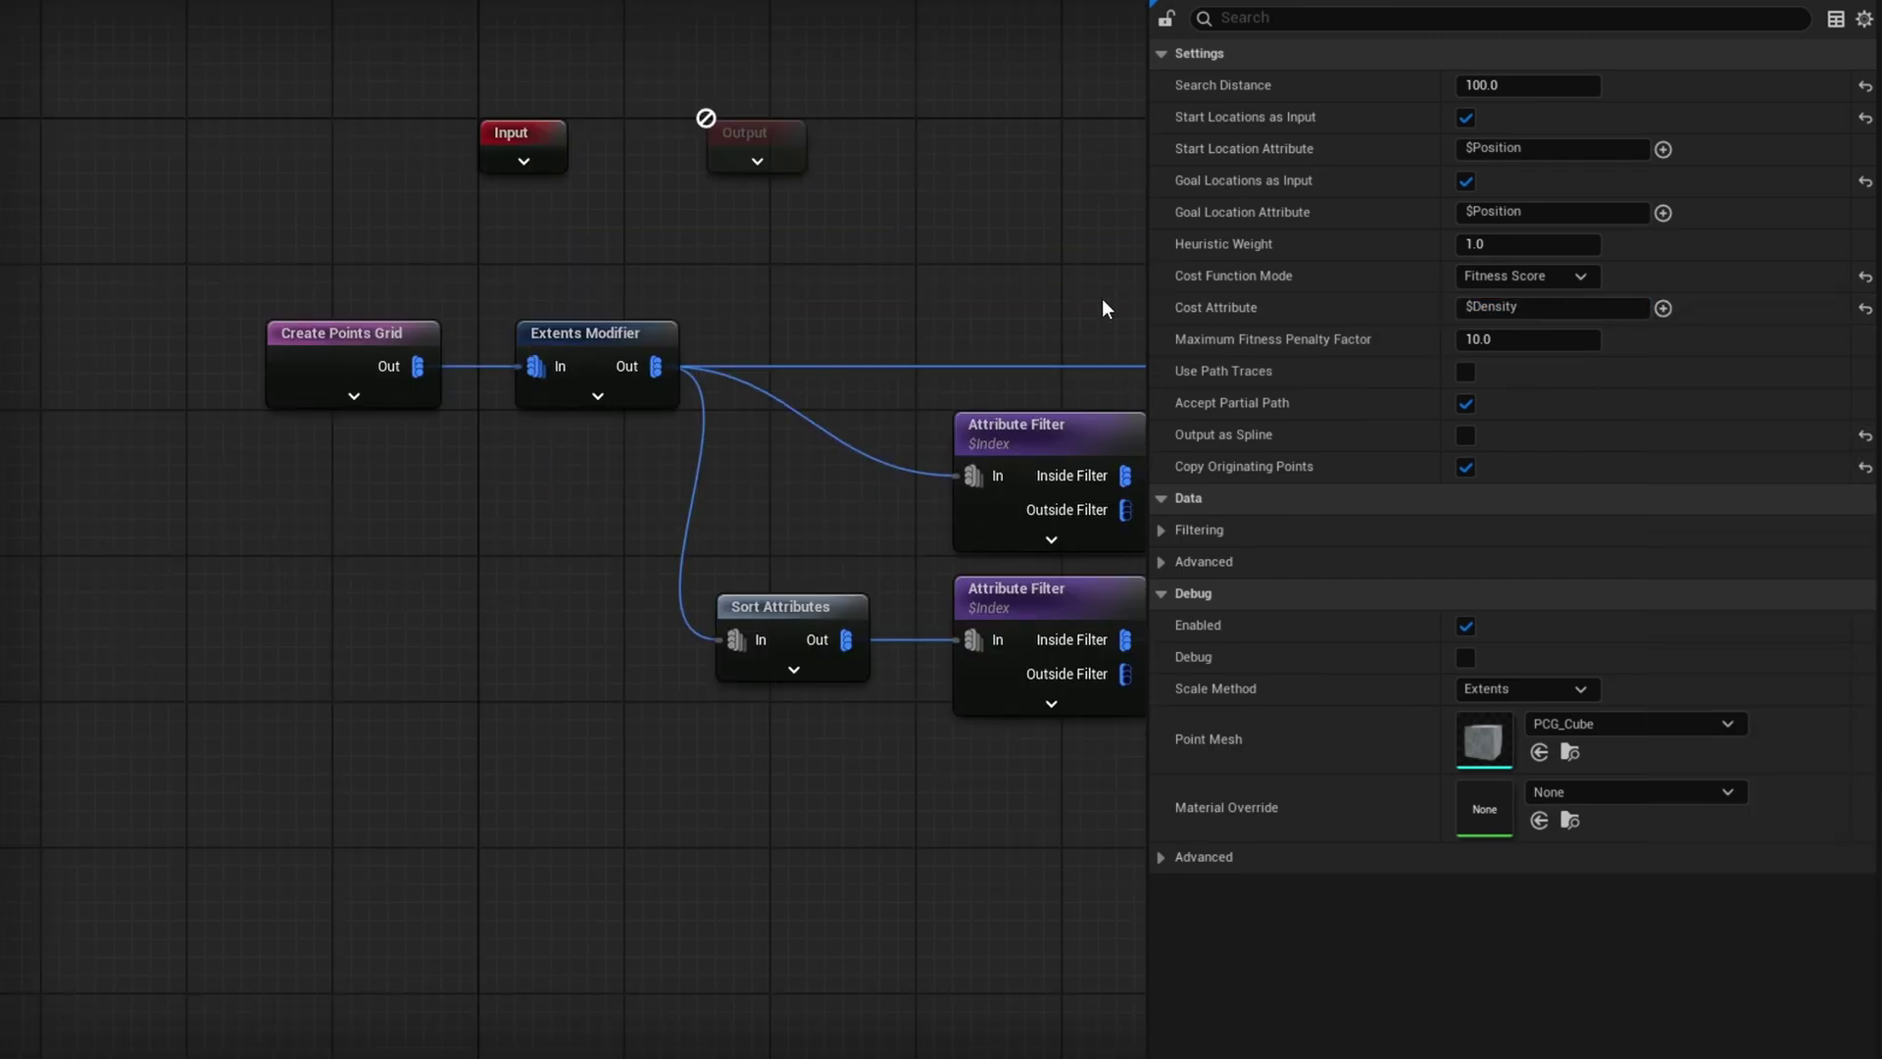
Step: Insert a Density Noise node between Create Points Grid and Extents Modifier and line up the three nodes
right_drag(583, 503, 925, 654)
drag(752, 506, 556, 602)
text(density noise)
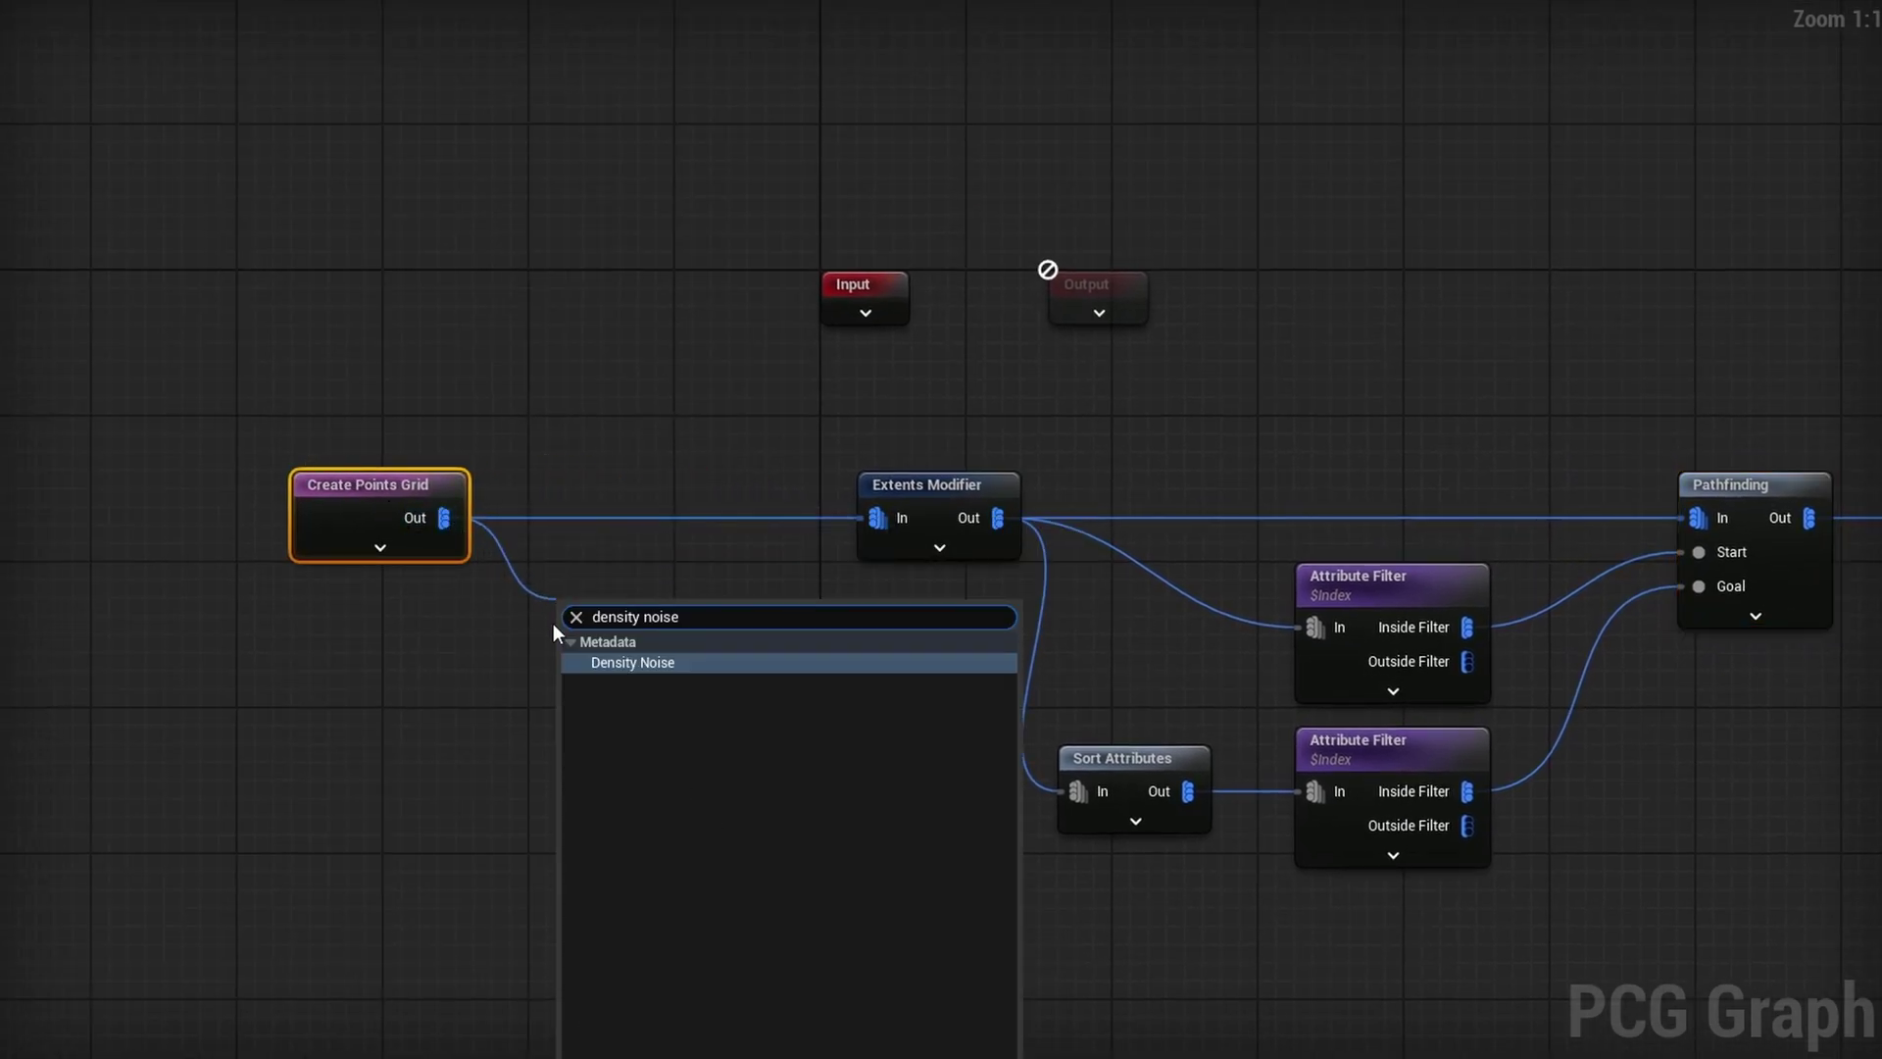
key(Return)
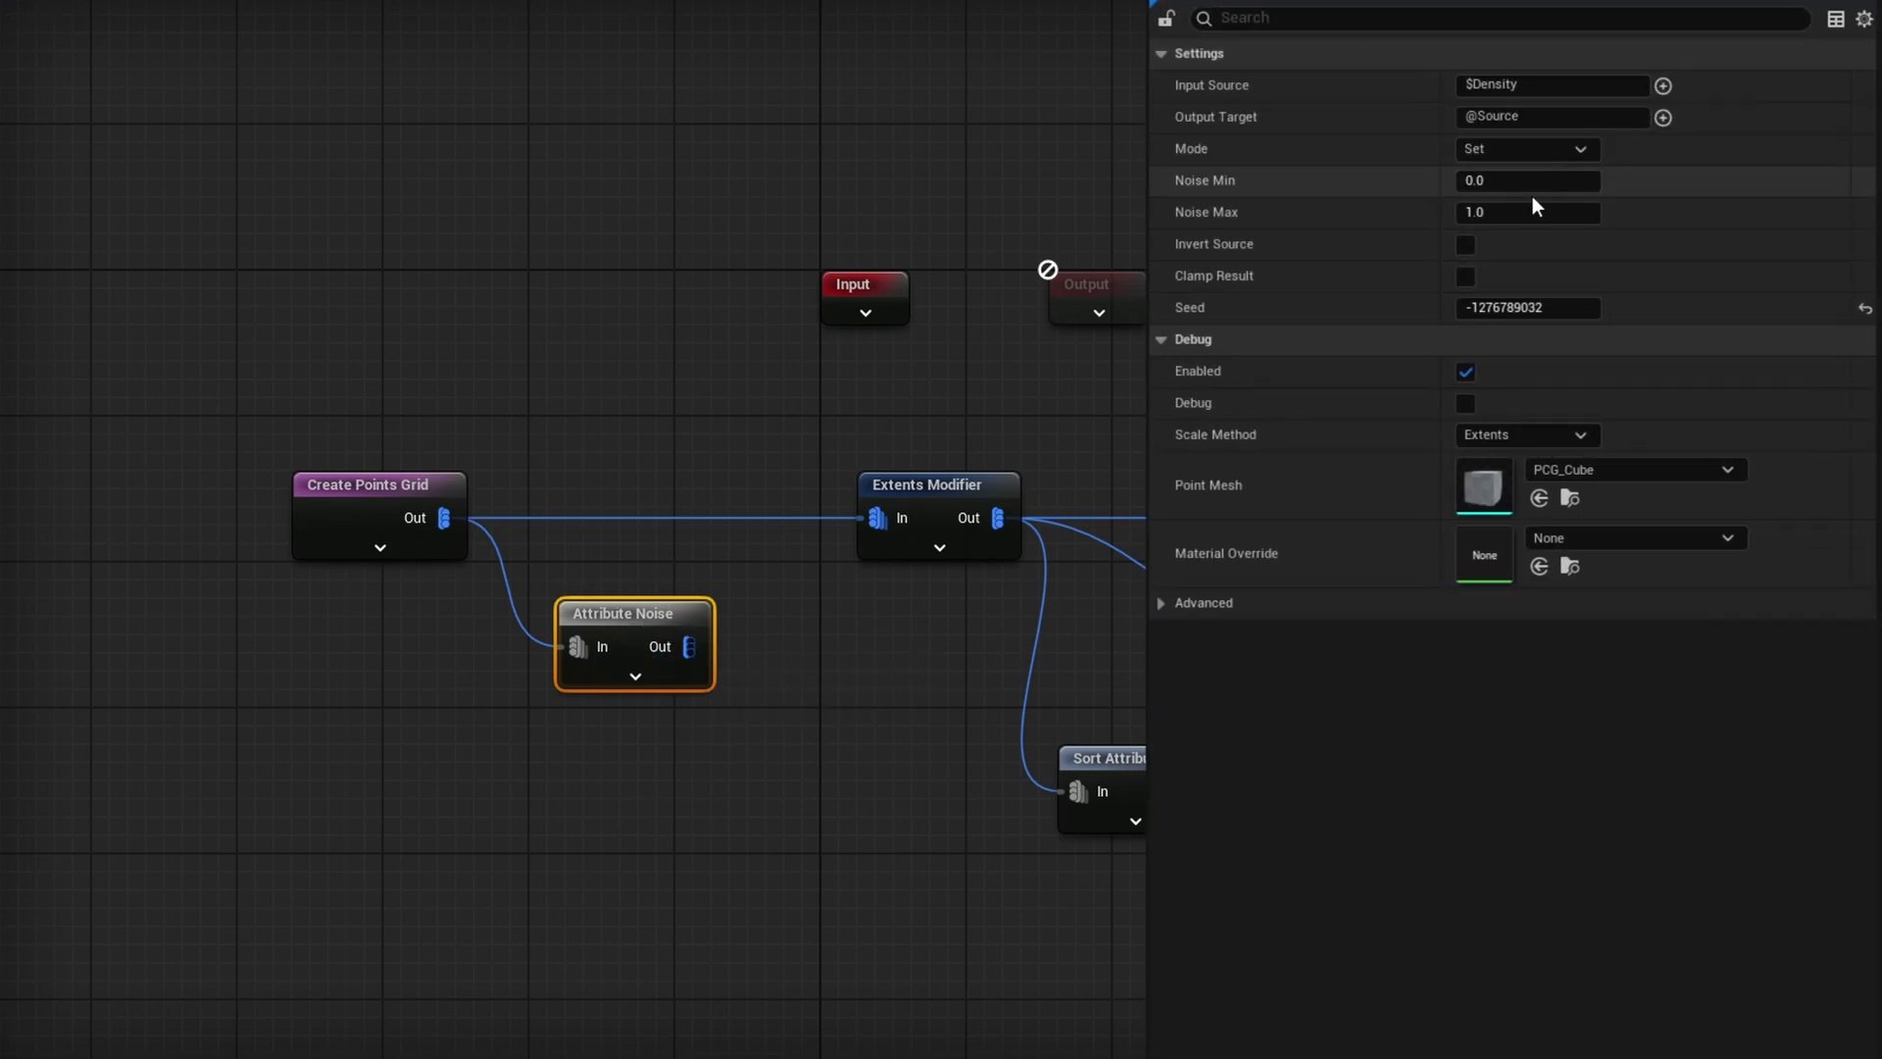
click(749, 518)
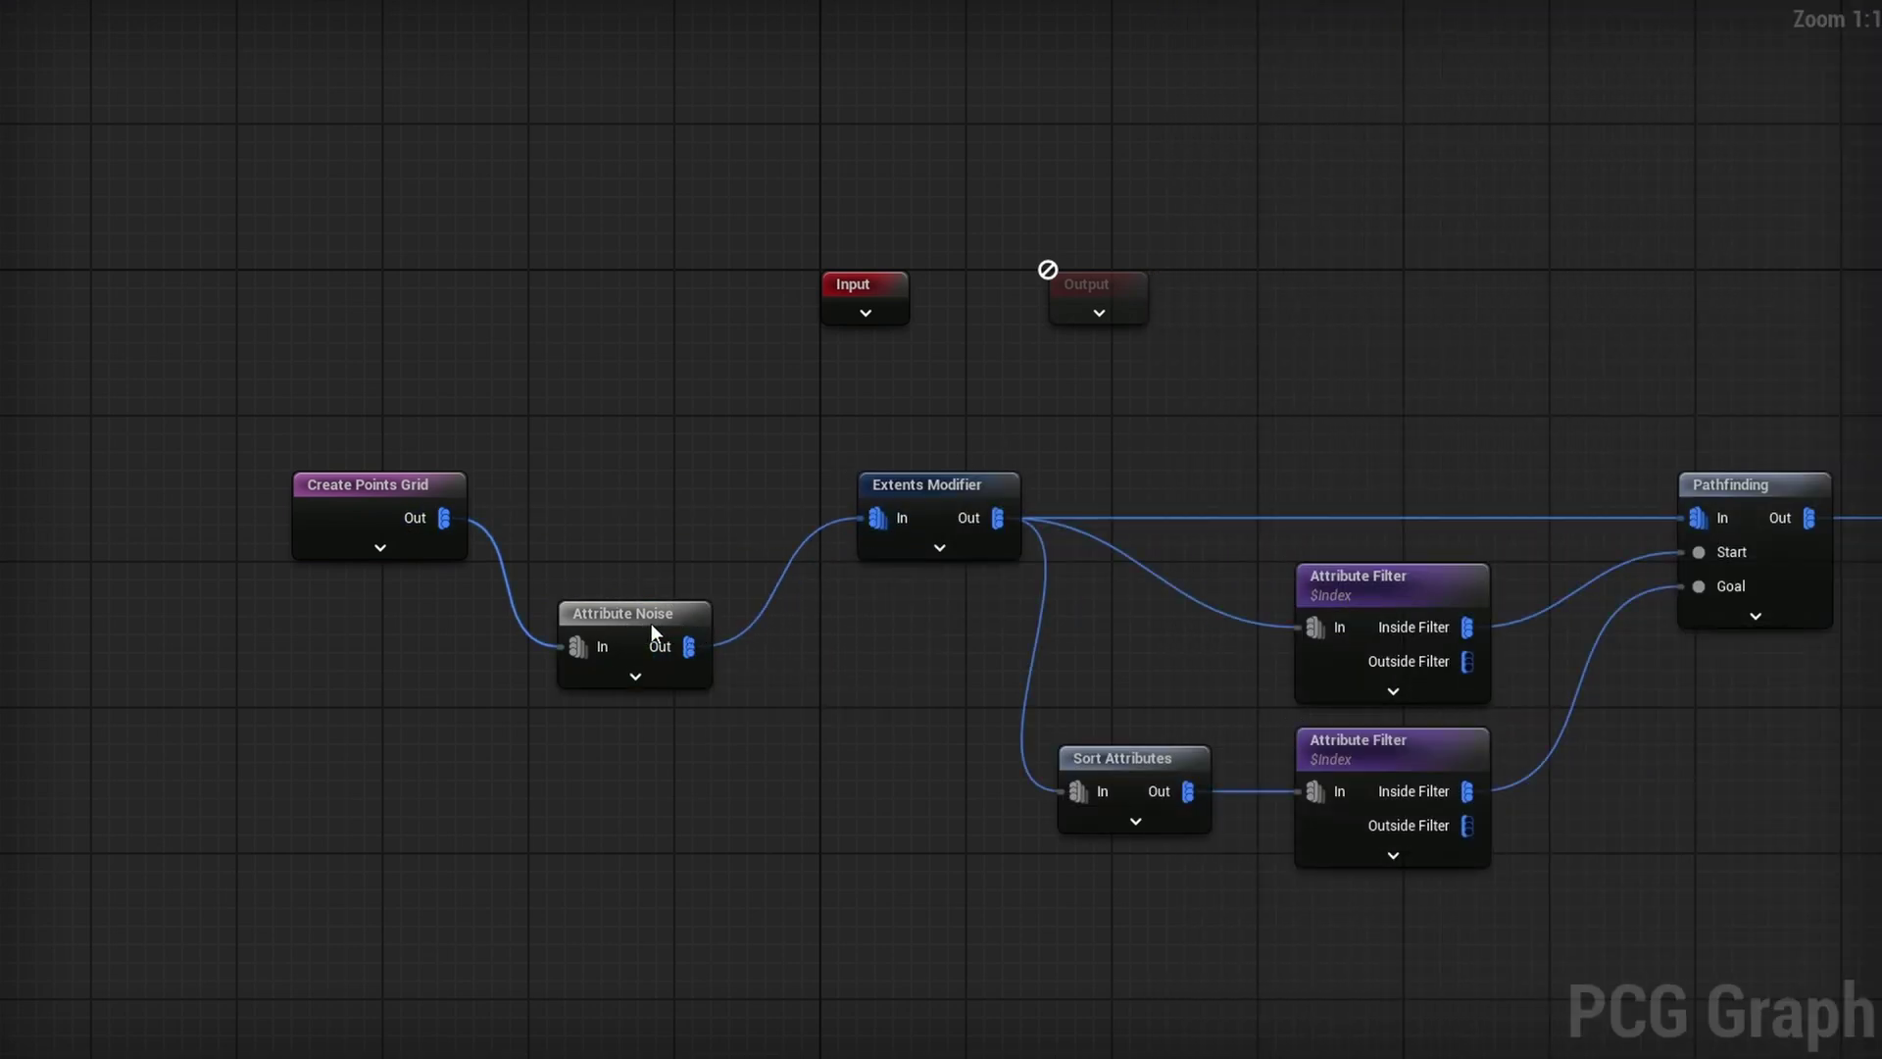
drag(650, 623, 767, 495)
drag(384, 490, 509, 488)
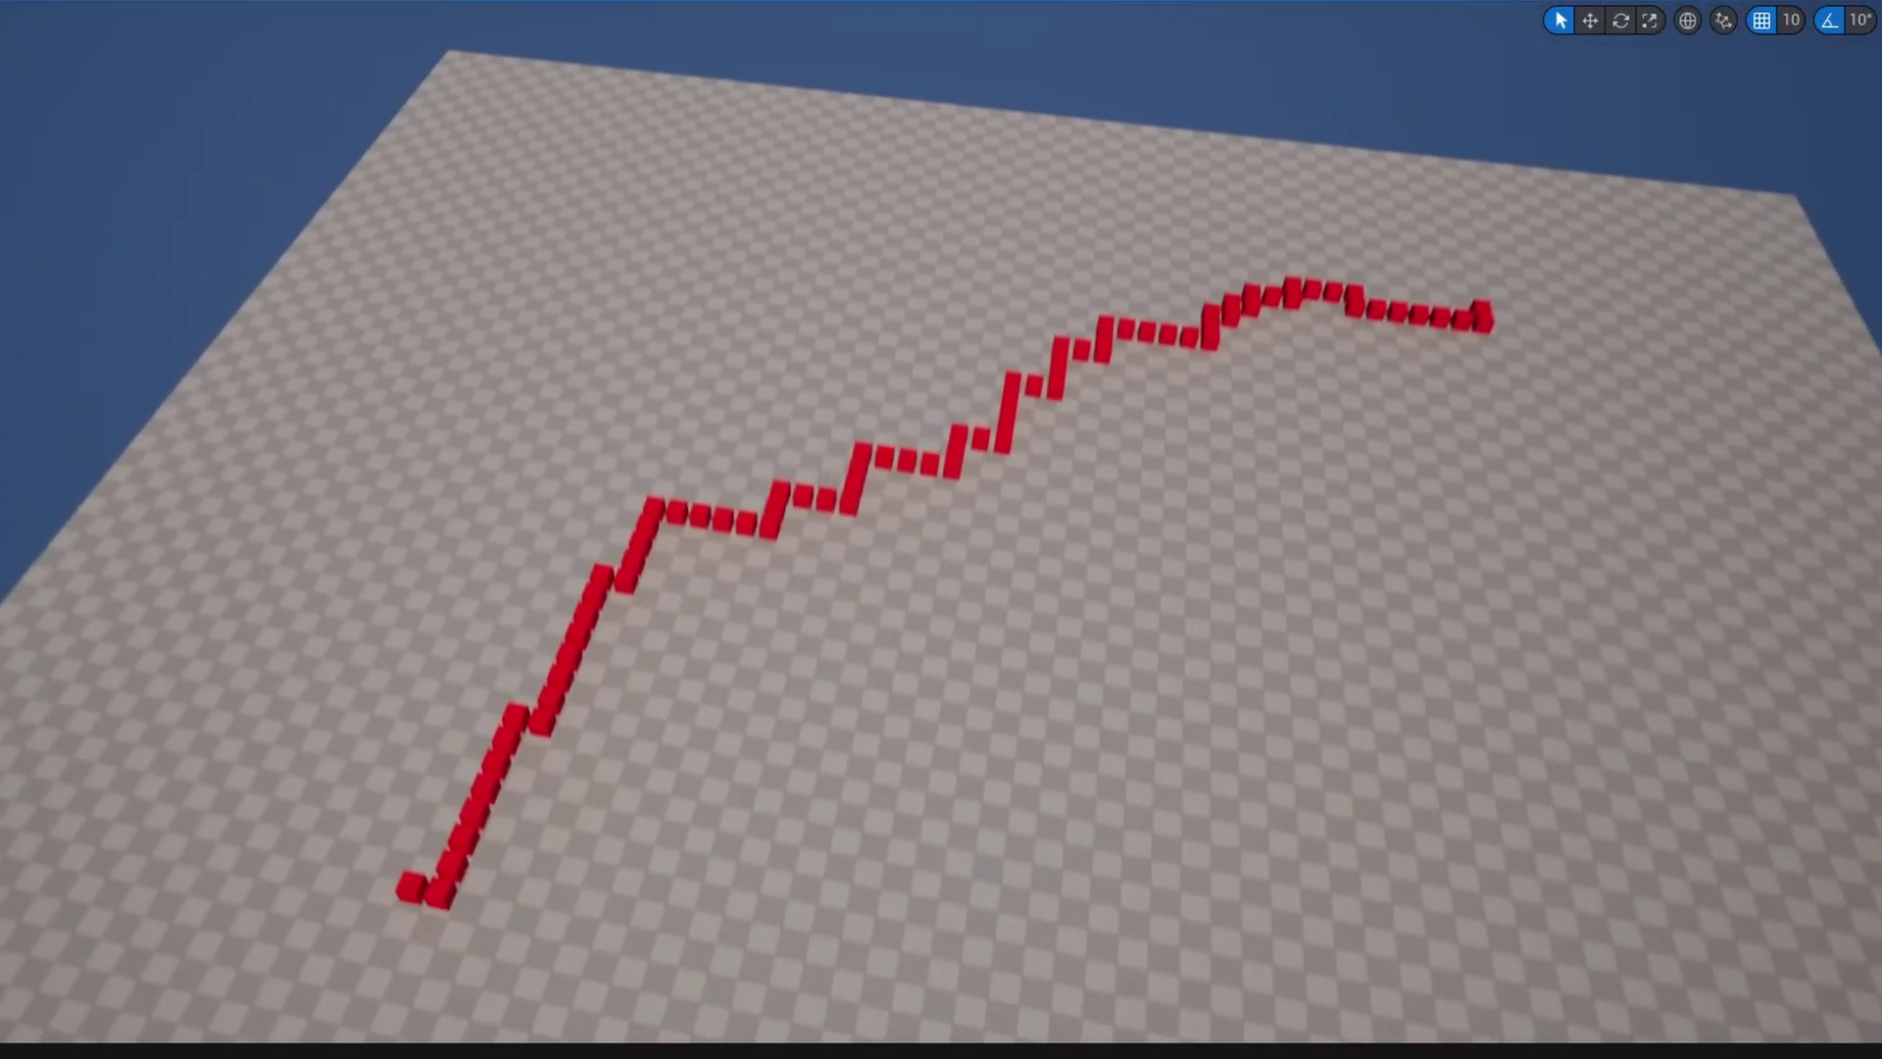
Step: Move the PCG volume a short distance along its Y axis to regenerate the path
right_drag(941, 529, 637, 549)
right_drag(823, 264, 731, 257)
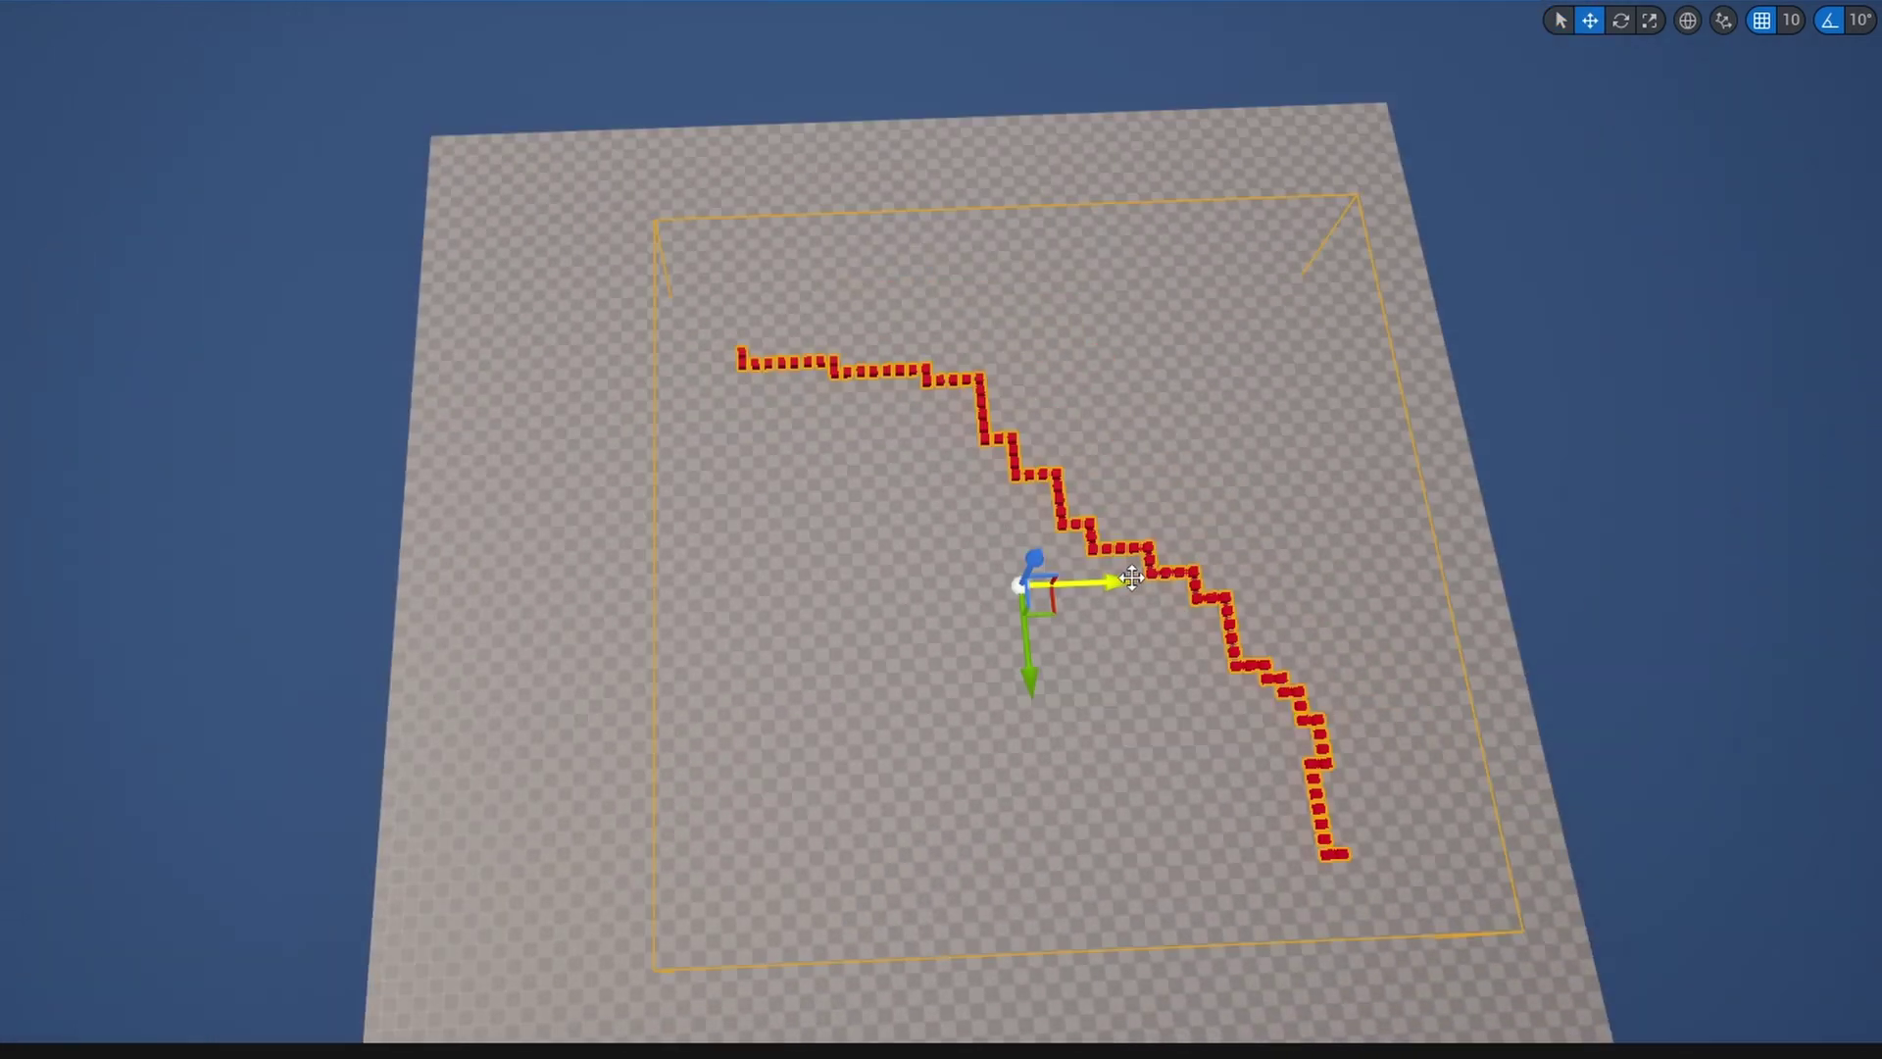
drag(1131, 579, 1025, 583)
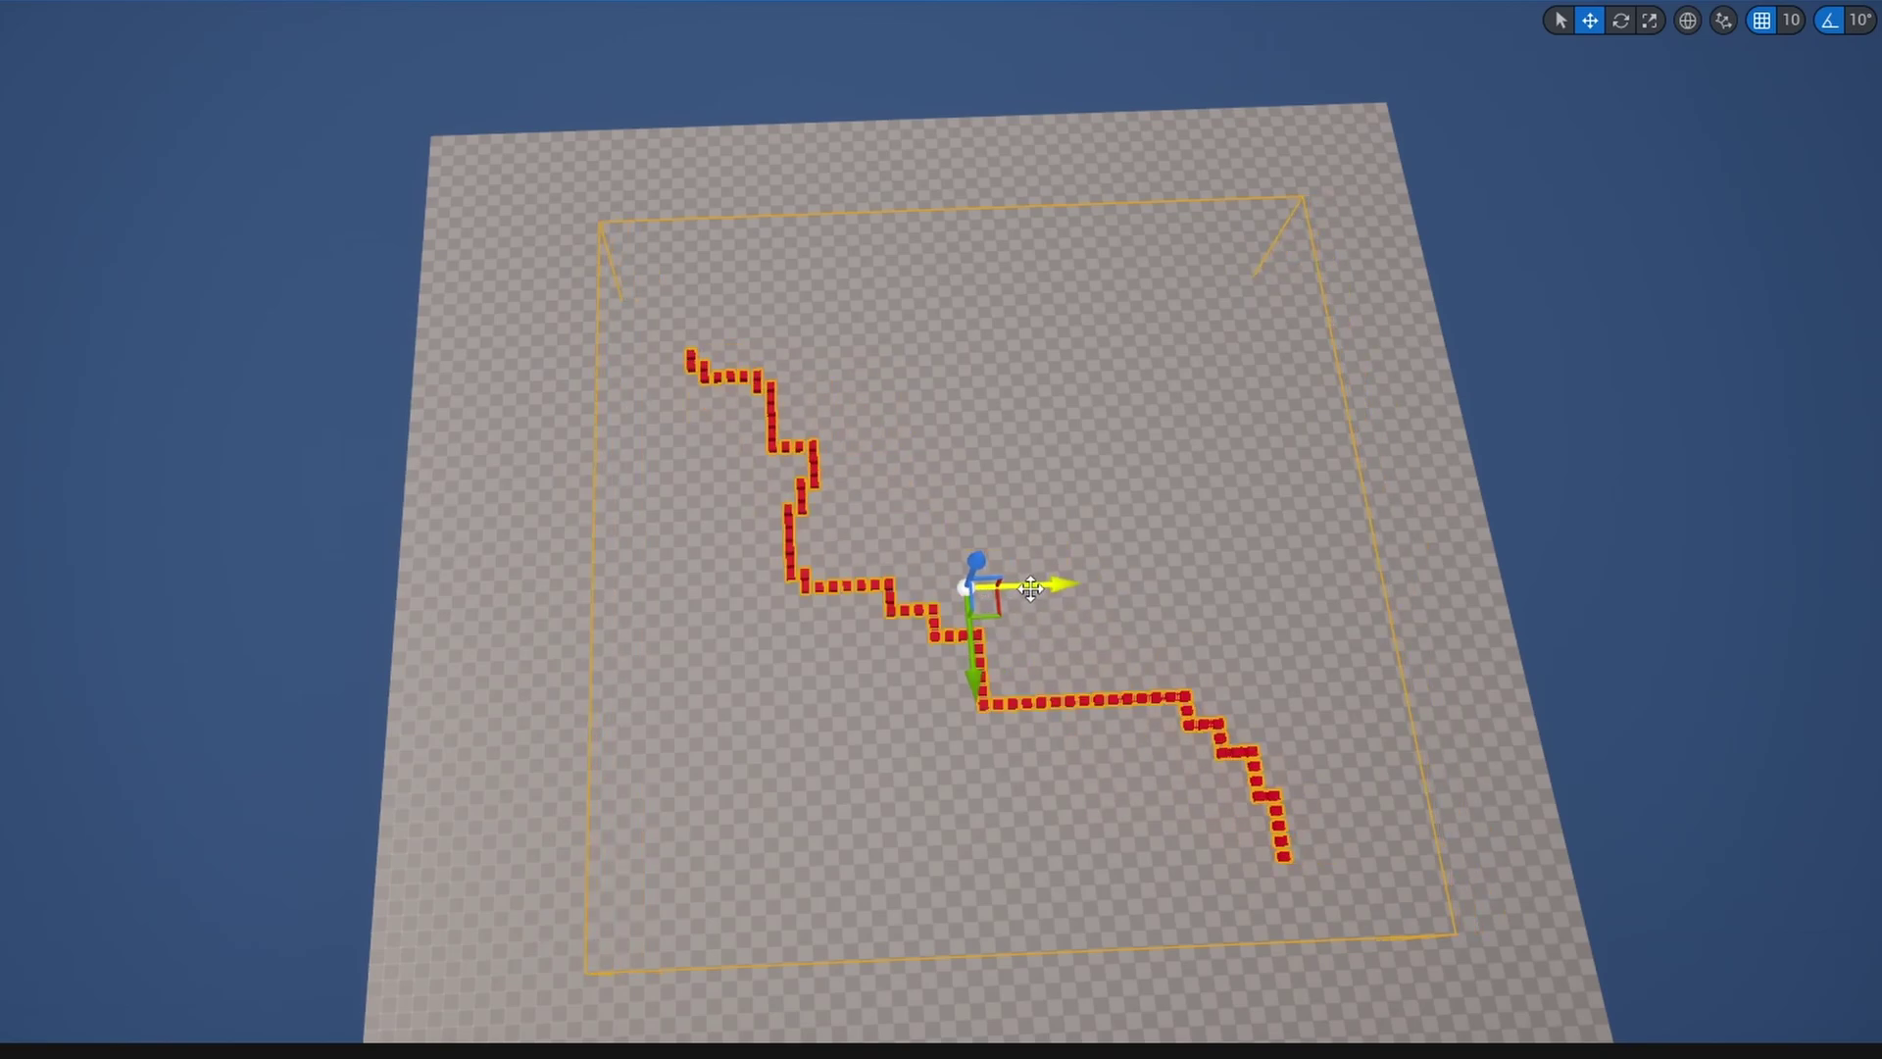
Step: Enable Use Path Traces on the Pathfinding node and expand its Filtering and Advanced data settings
right_drag(1065, 670, 1230, 563)
right_drag(1066, 574, 1066, 642)
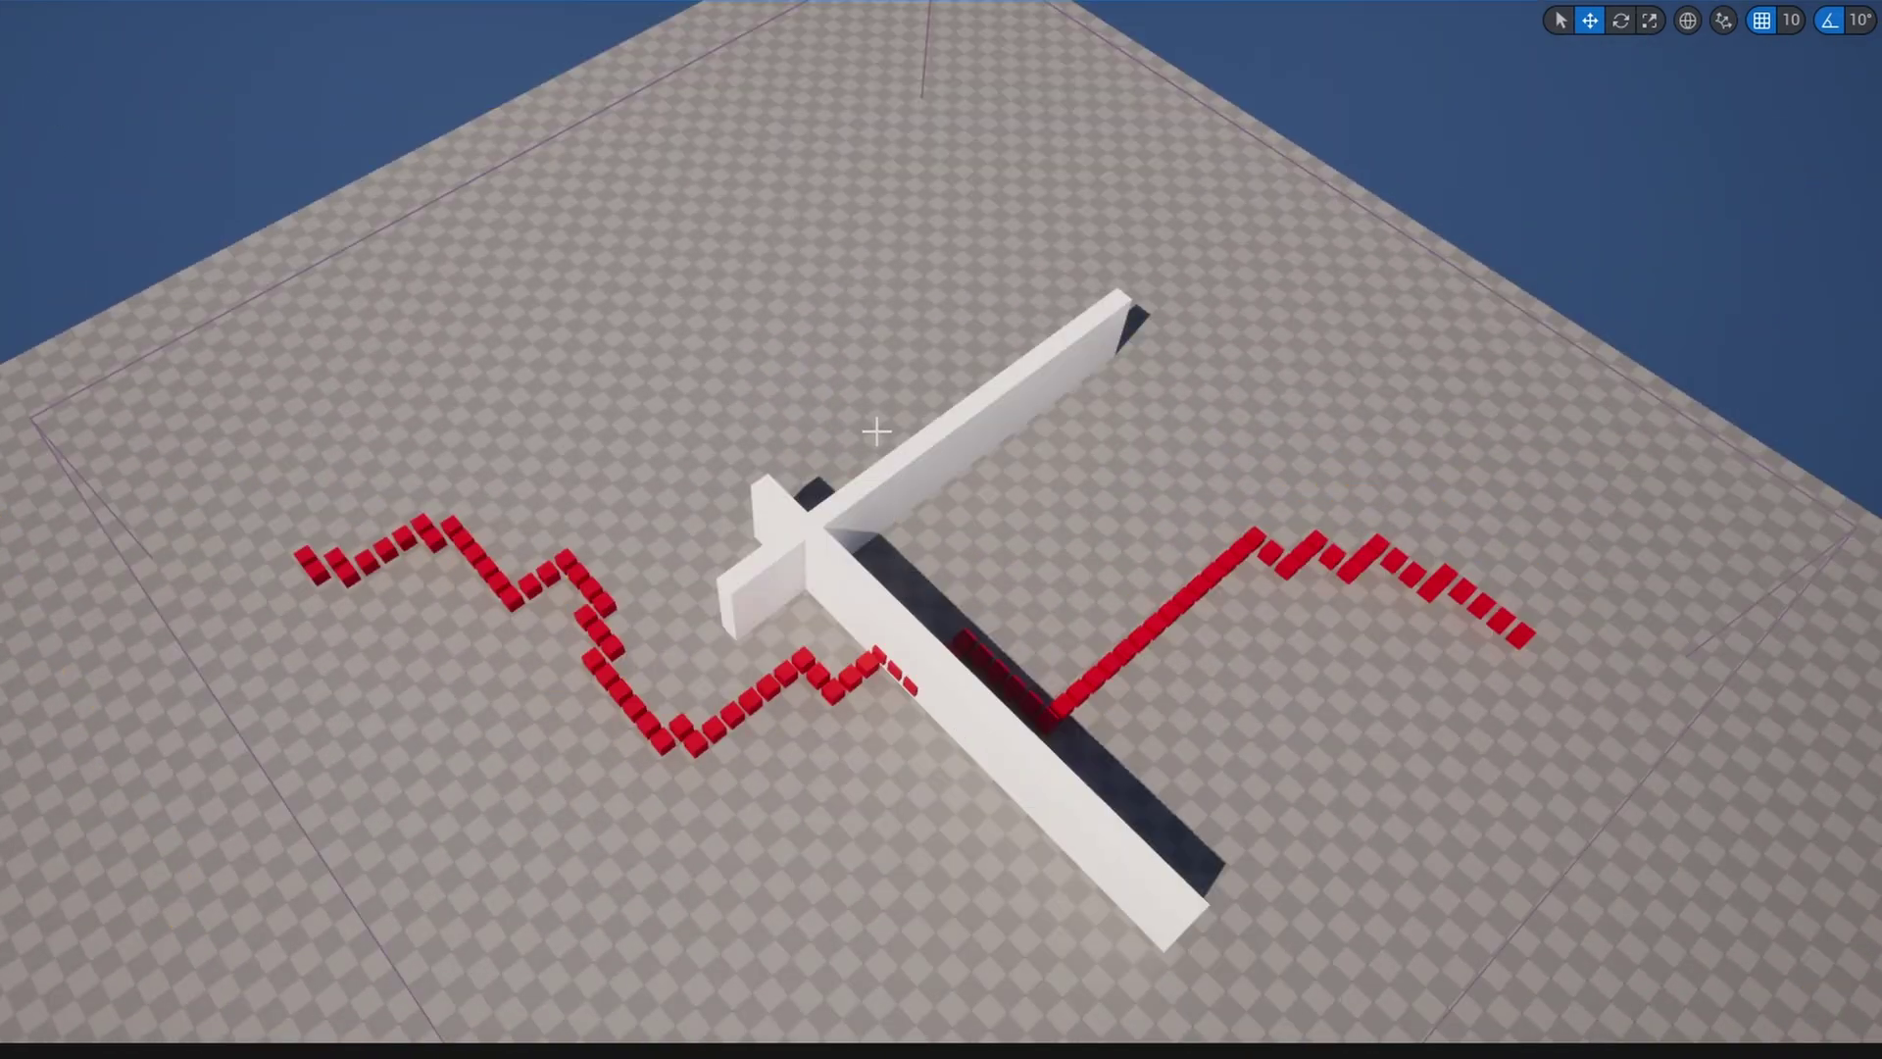
right_drag(988, 804, 872, 799)
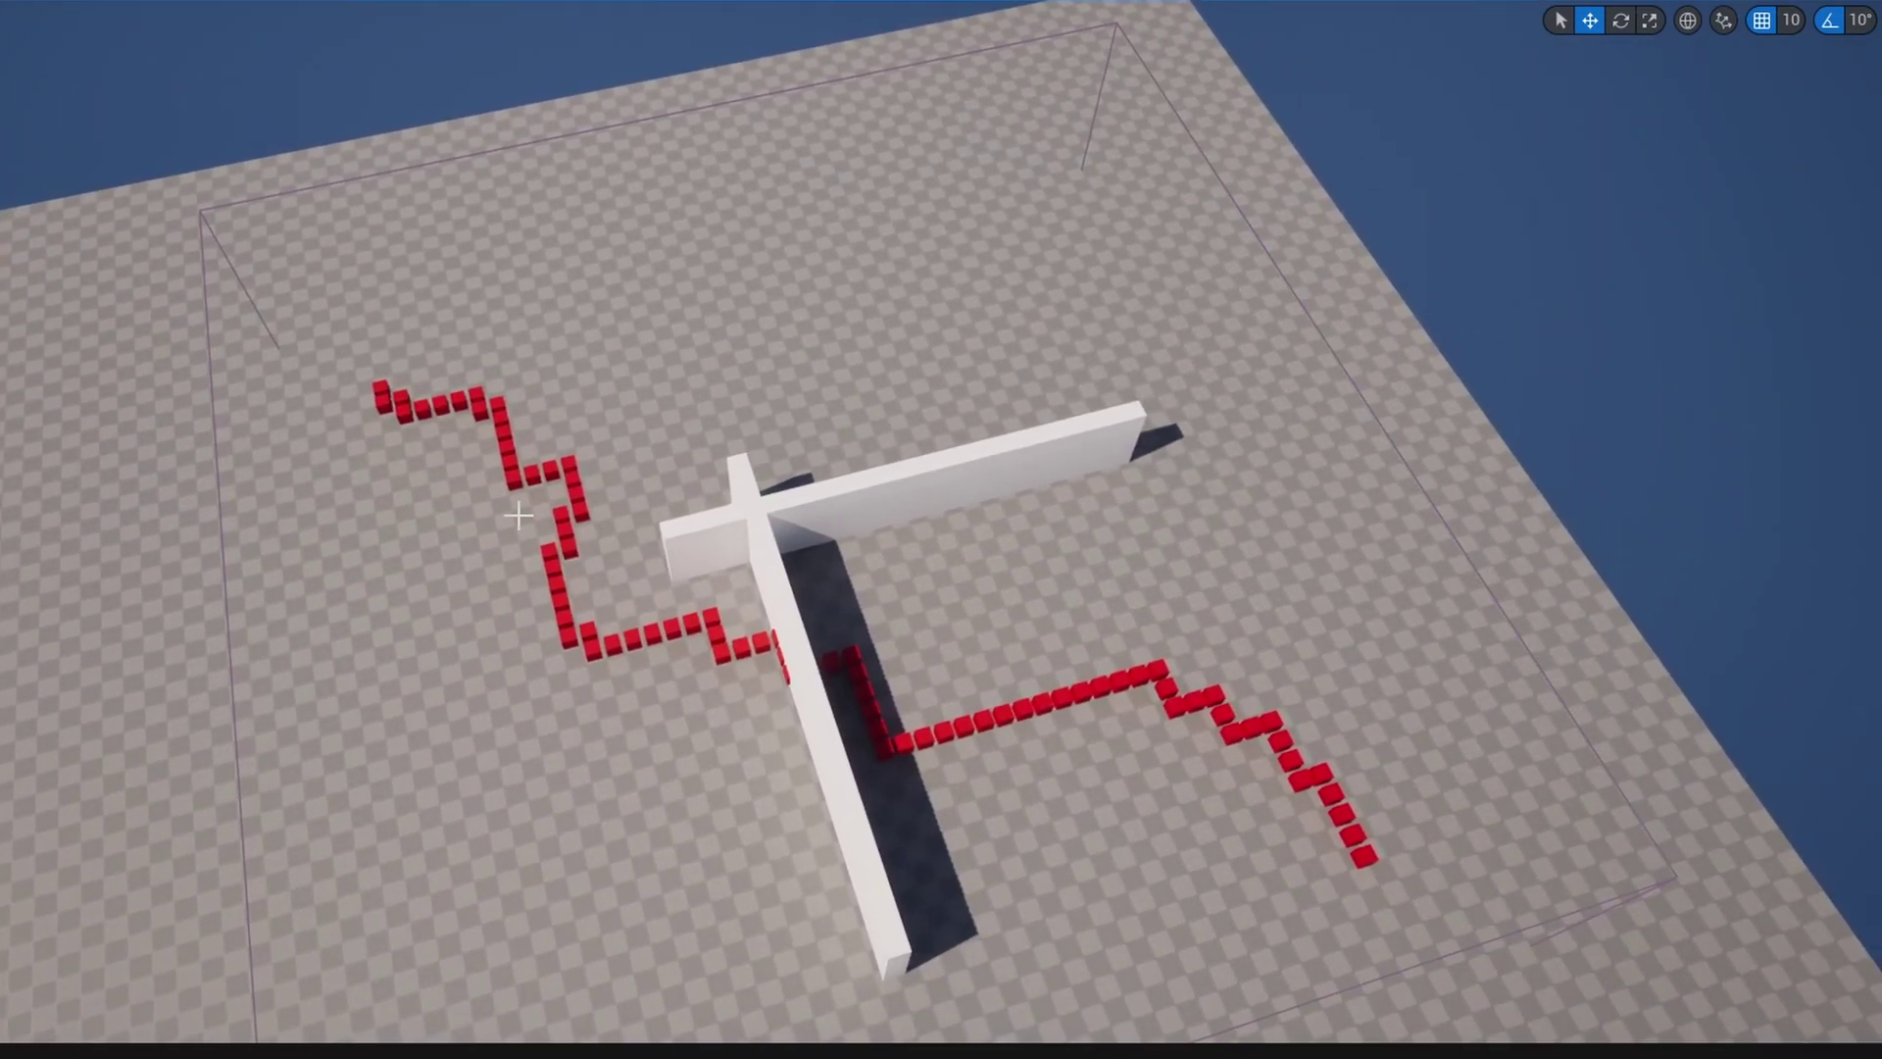
right_drag(1127, 905, 1063, 916)
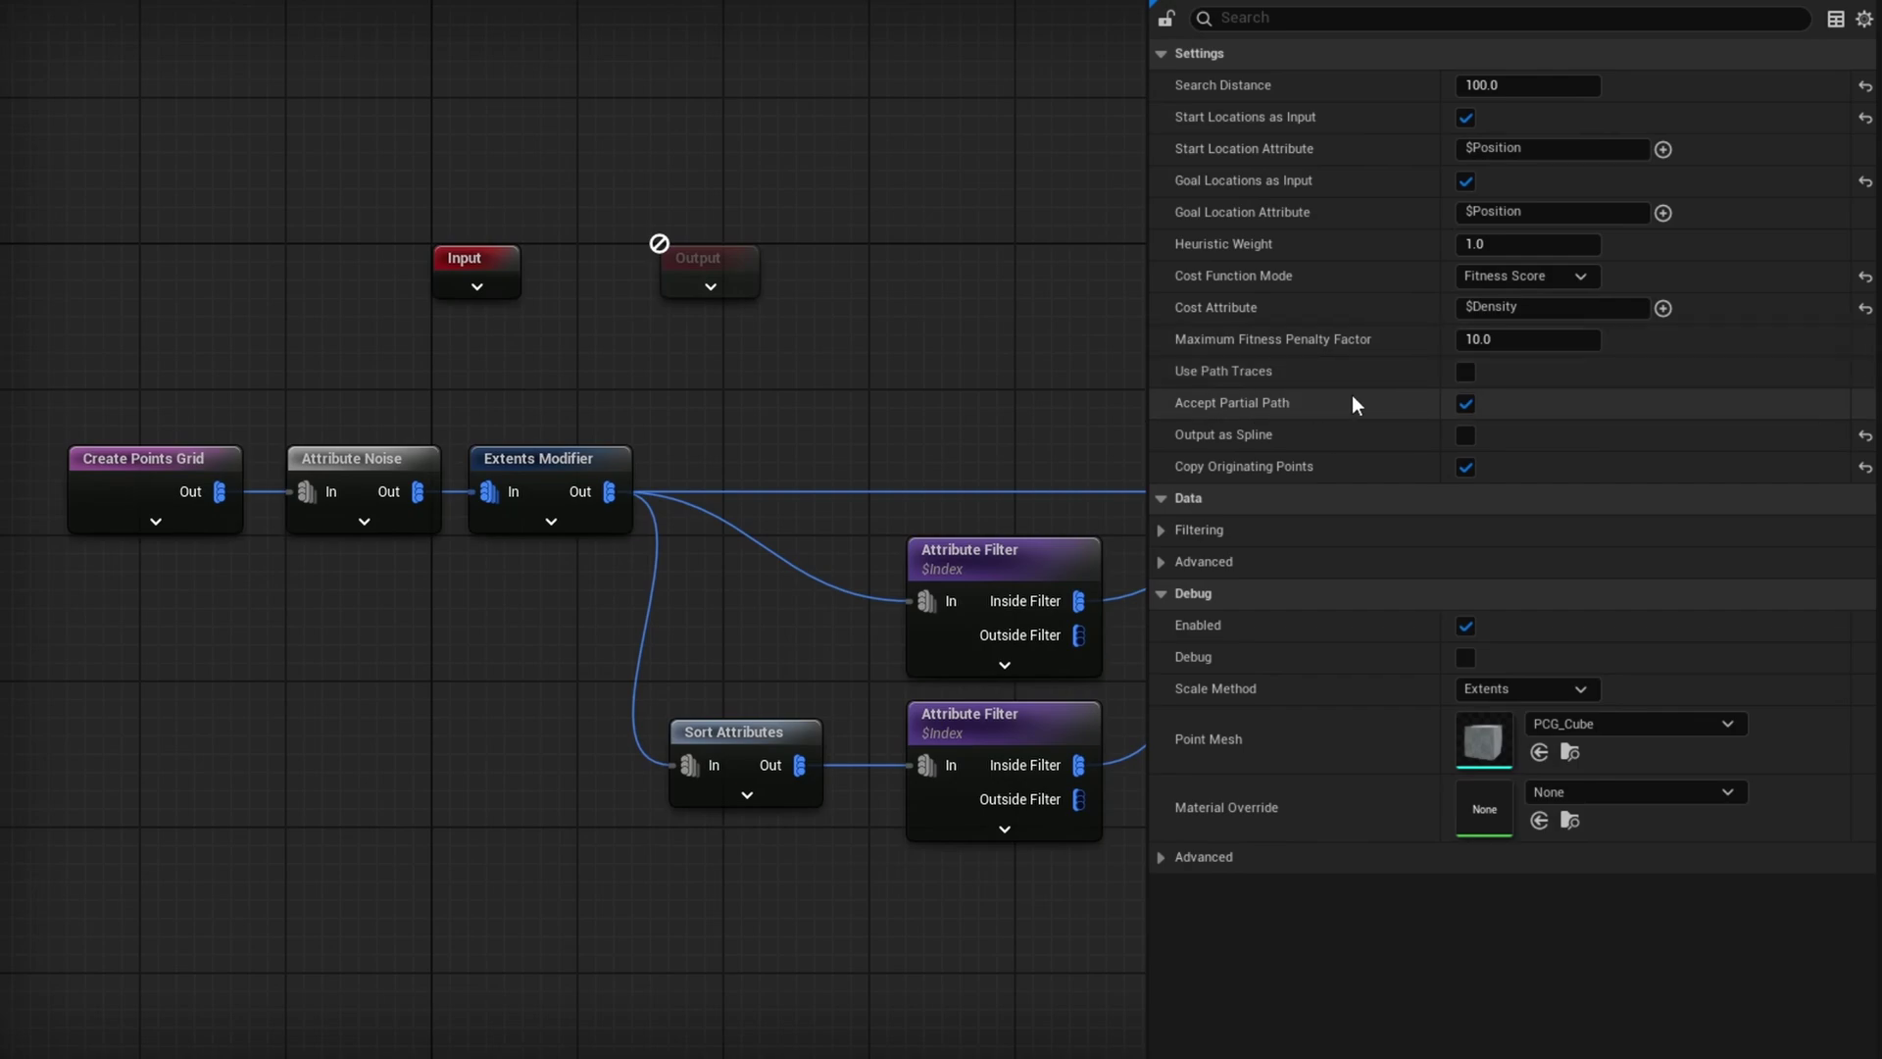
click(1465, 372)
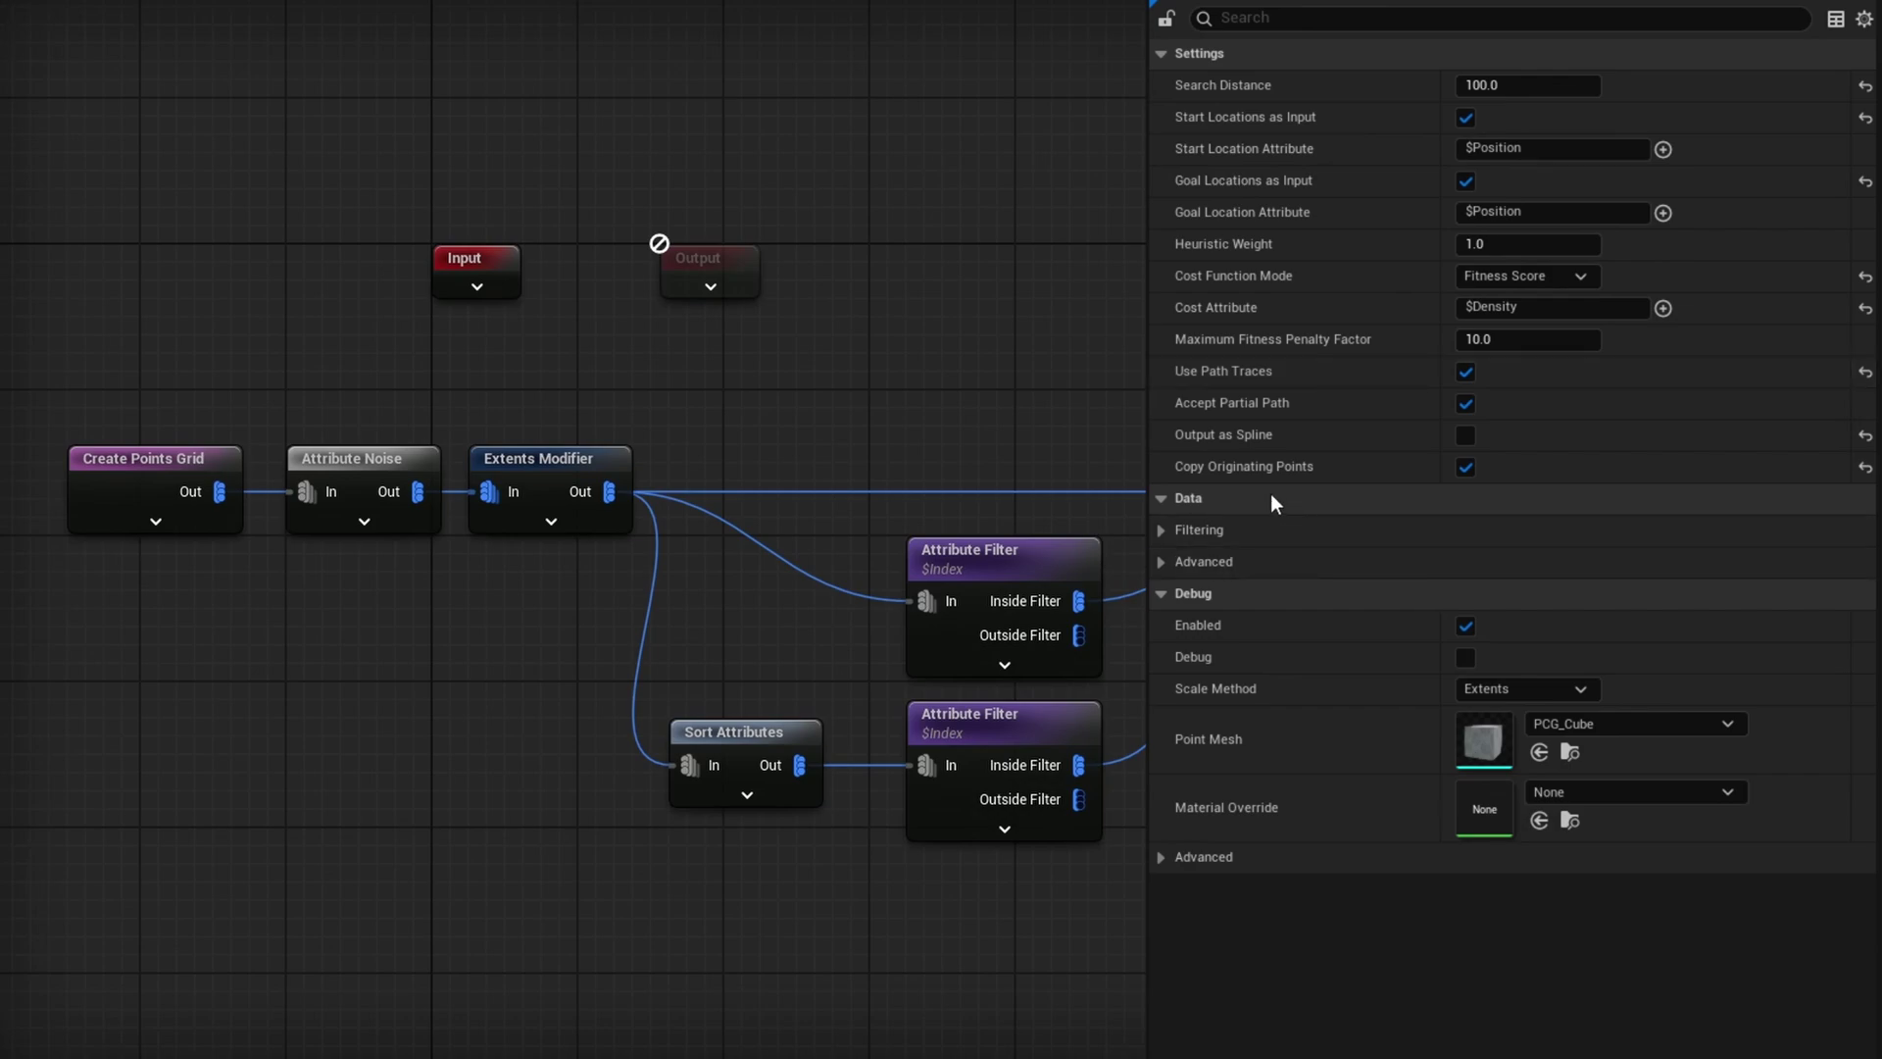
click(1162, 531)
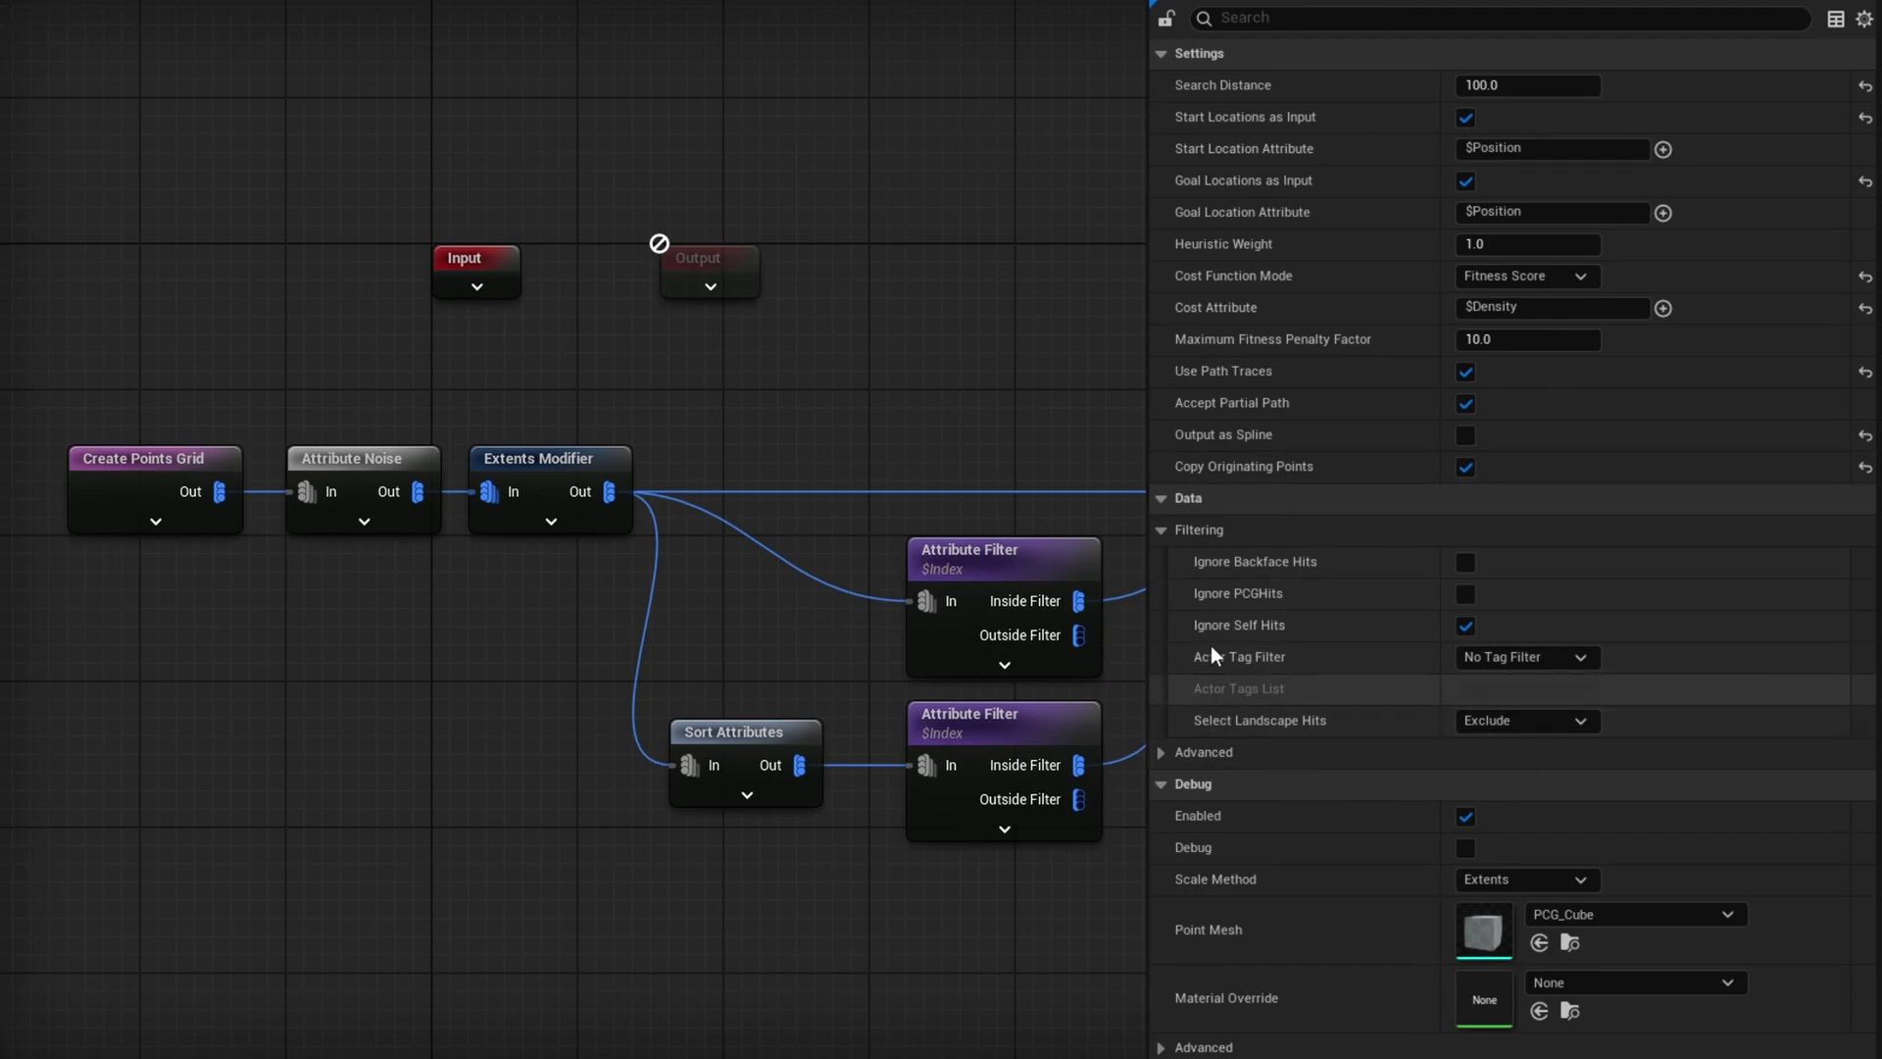
click(1162, 753)
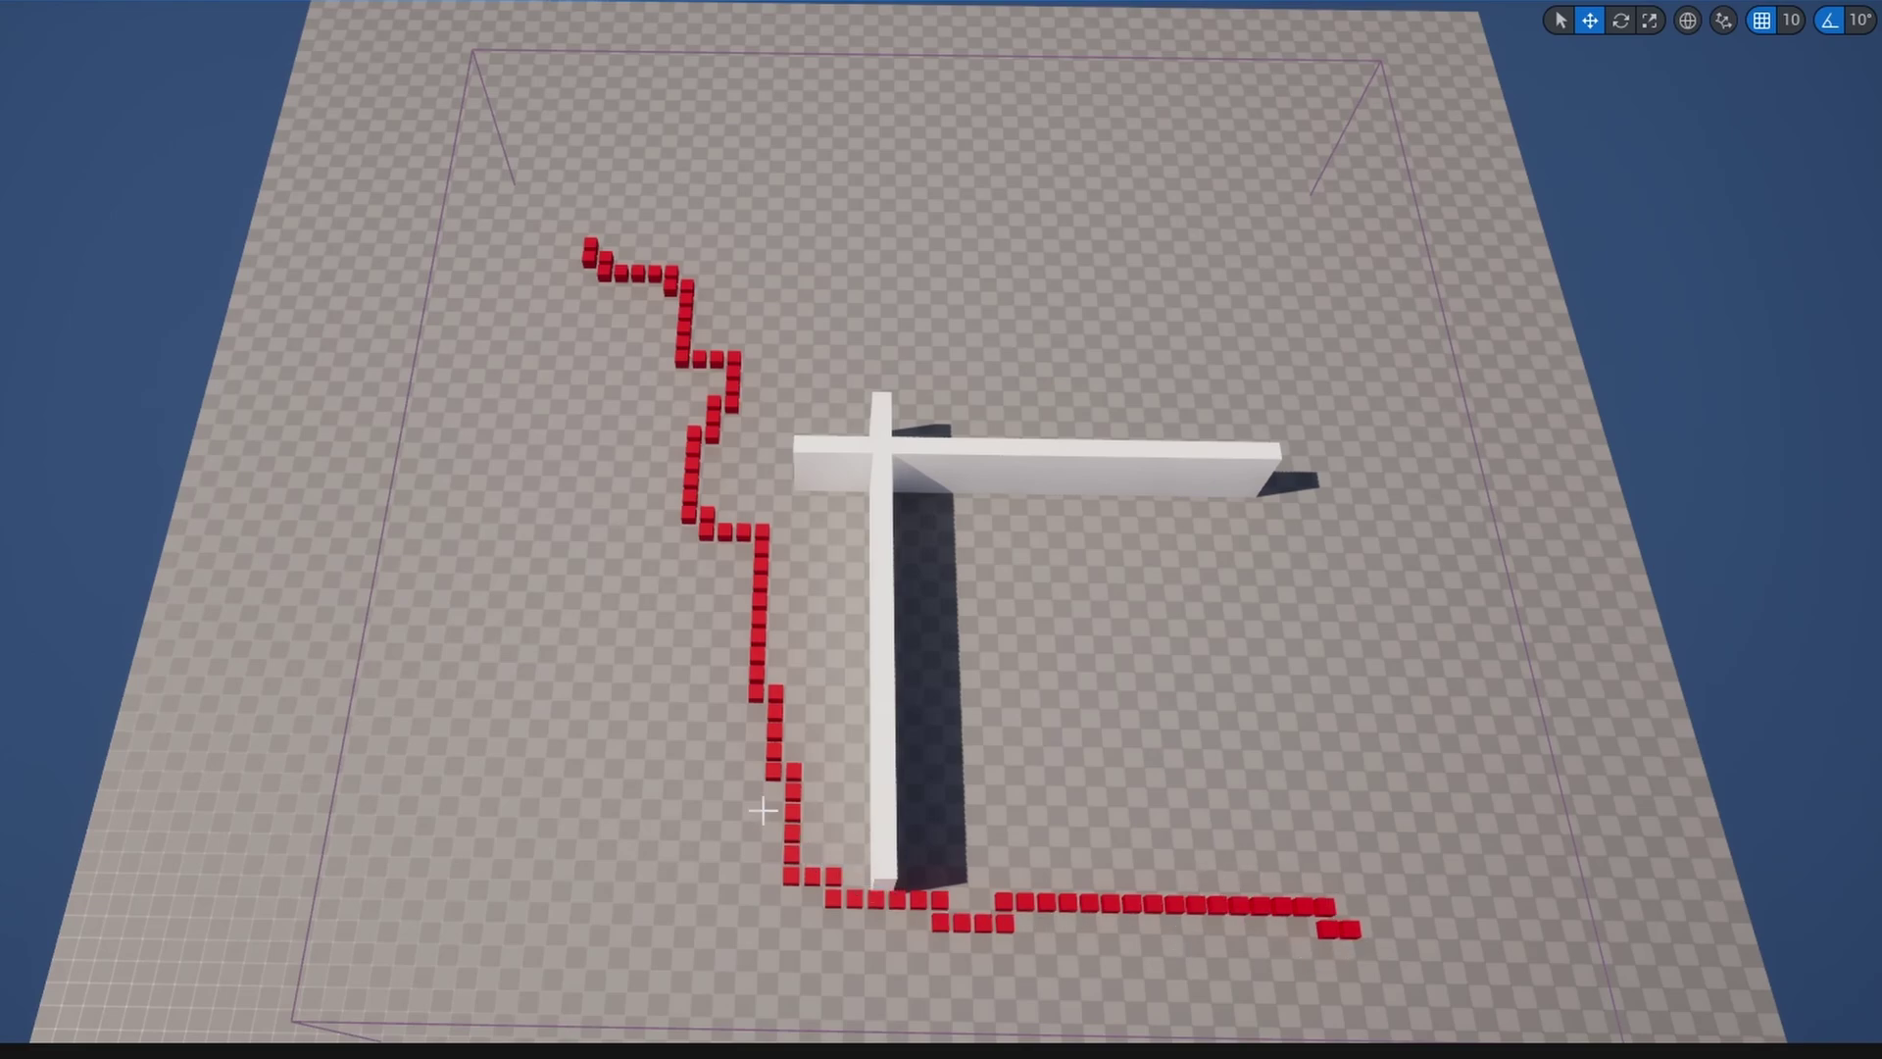
Step: Nudge the PCG volume and place a rotated copy of the long wall across the path, parallel to the other crosswise wall
click(1262, 914)
mouse_move(1024, 541)
mouse_down()
mouse_move(1079, 541)
mouse_move(1012, 541)
mouse_move(1052, 542)
mouse_up()
key(a)
right_drag(1225, 647, 1197, 680)
alt+drag(872, 349, 729, 482)
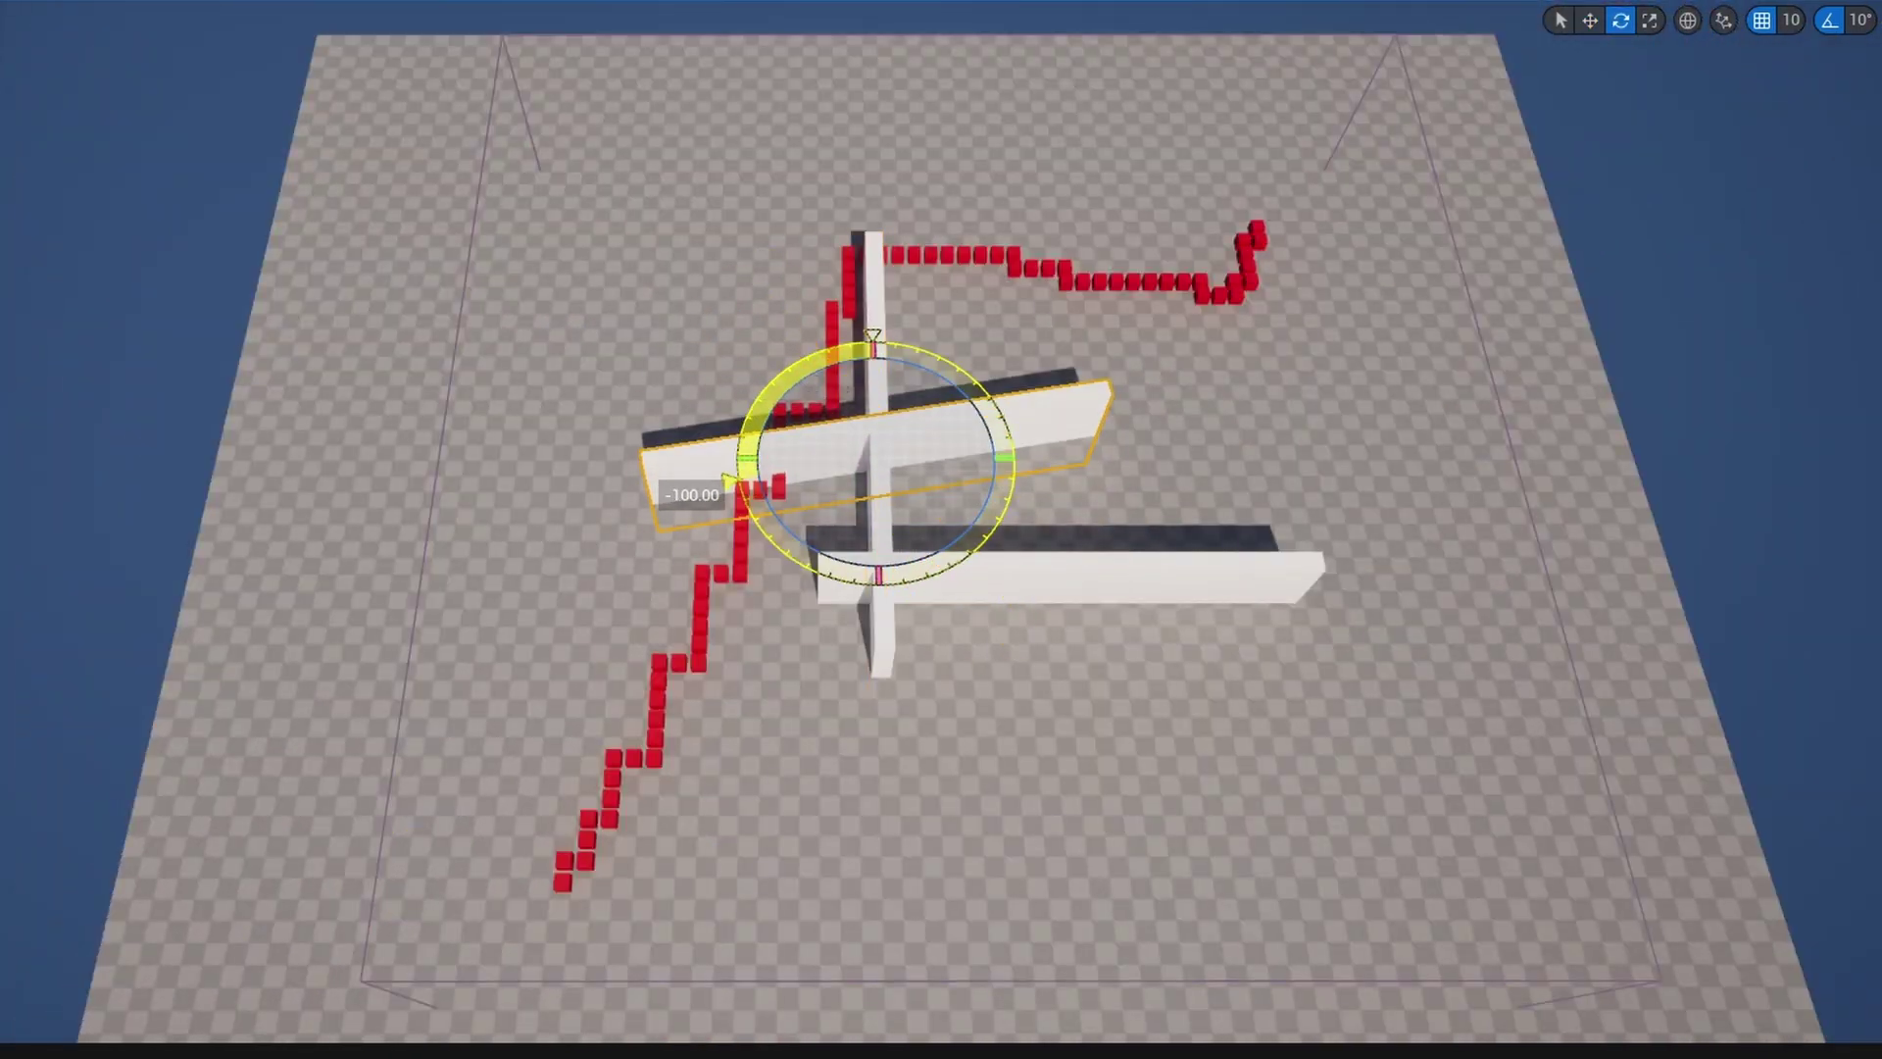
drag(882, 578, 863, 588)
key(w)
drag(921, 412, 664, 738)
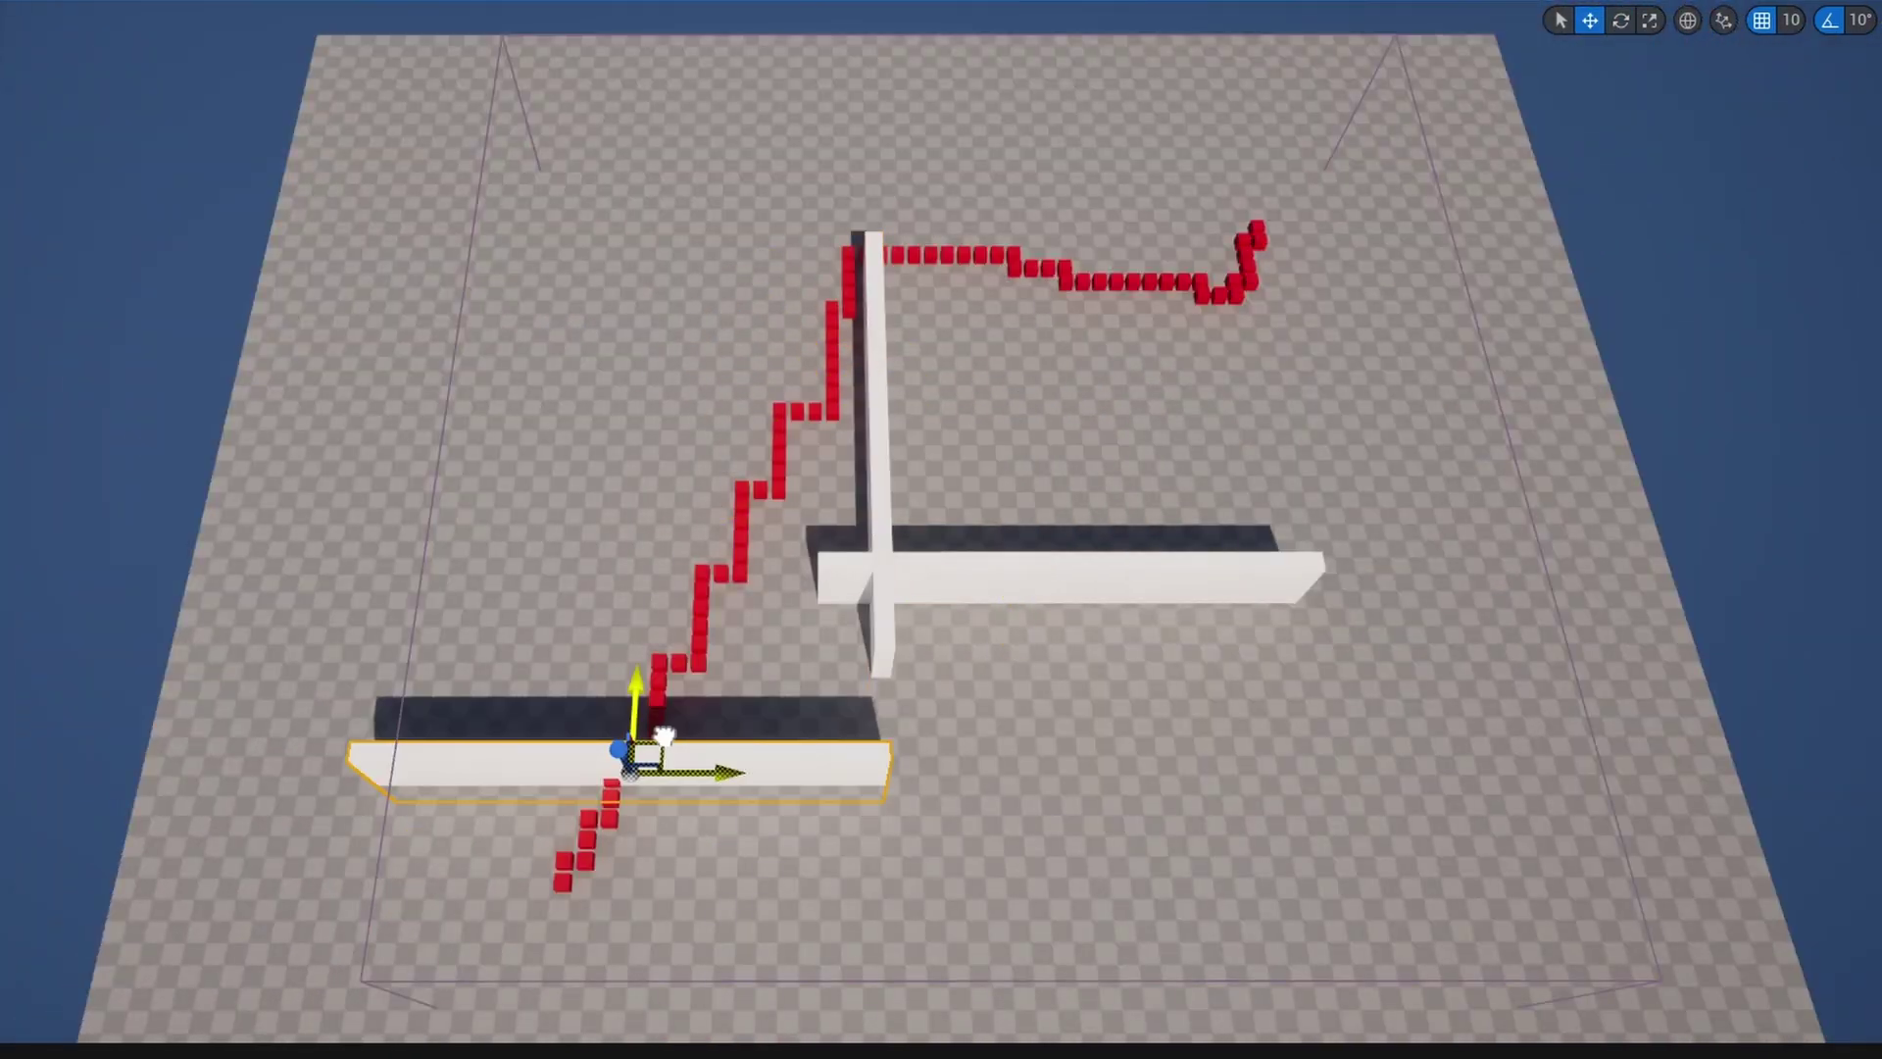
Step: Lengthen the copied wall and slide it along its length so it spans the grid's width
key(r)
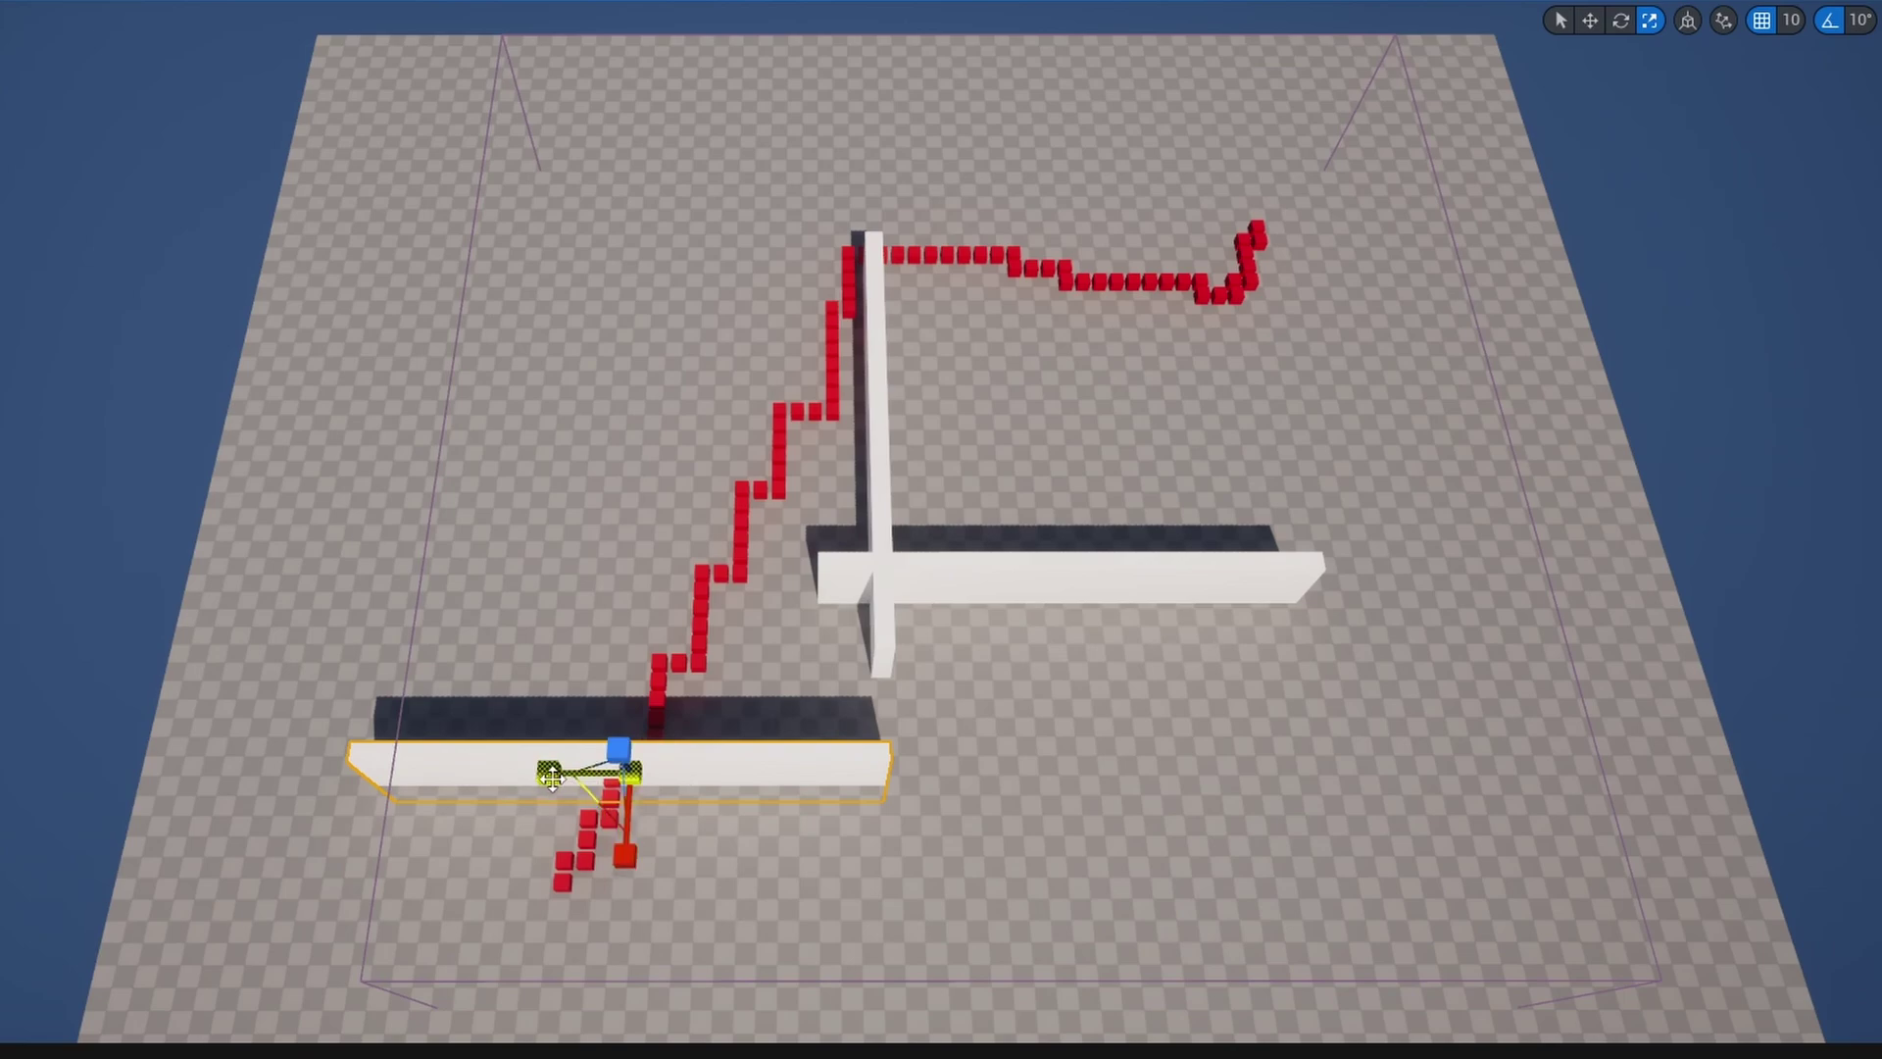
drag(557, 773, 220, 776)
key(w)
drag(735, 772, 1037, 785)
Step: Lengthen the middle crosswise wall and shift it along the Y axis past the grid's edge
click(1164, 584)
key(r)
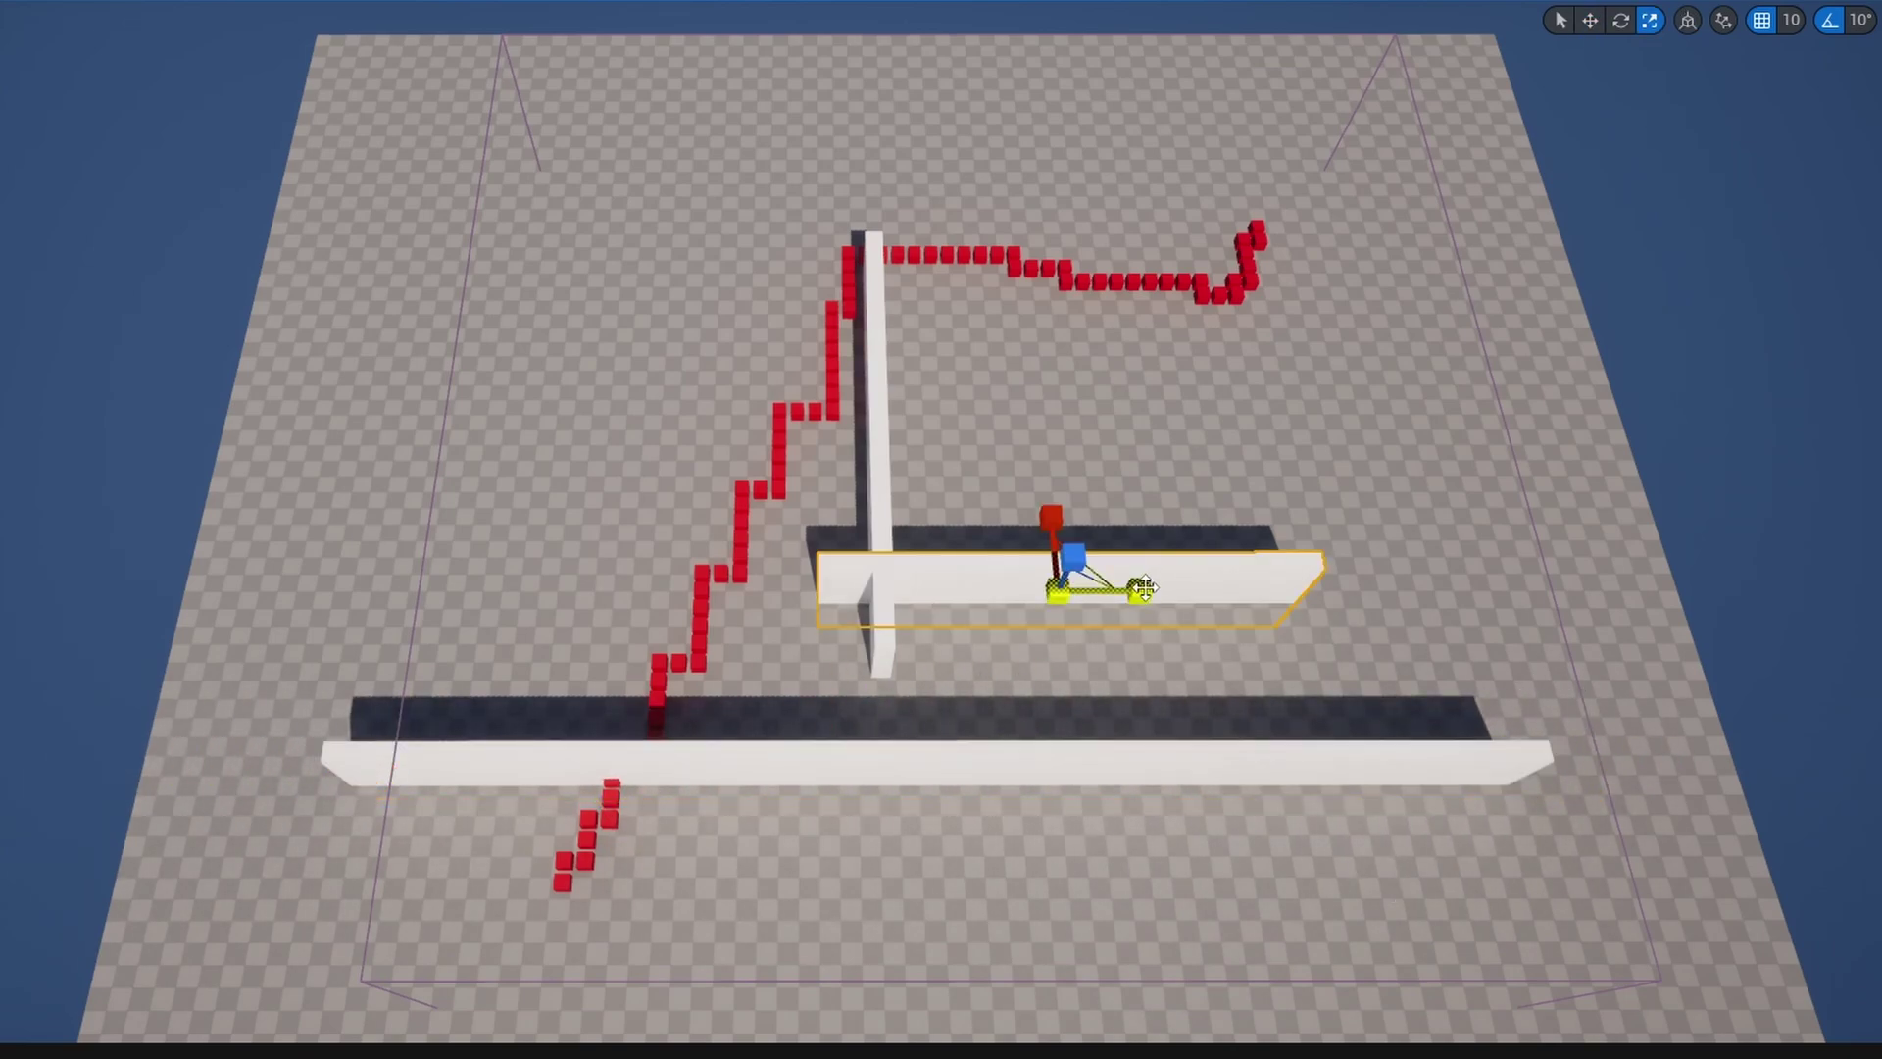
drag(1140, 591, 1367, 591)
key(w)
drag(1171, 589, 1285, 589)
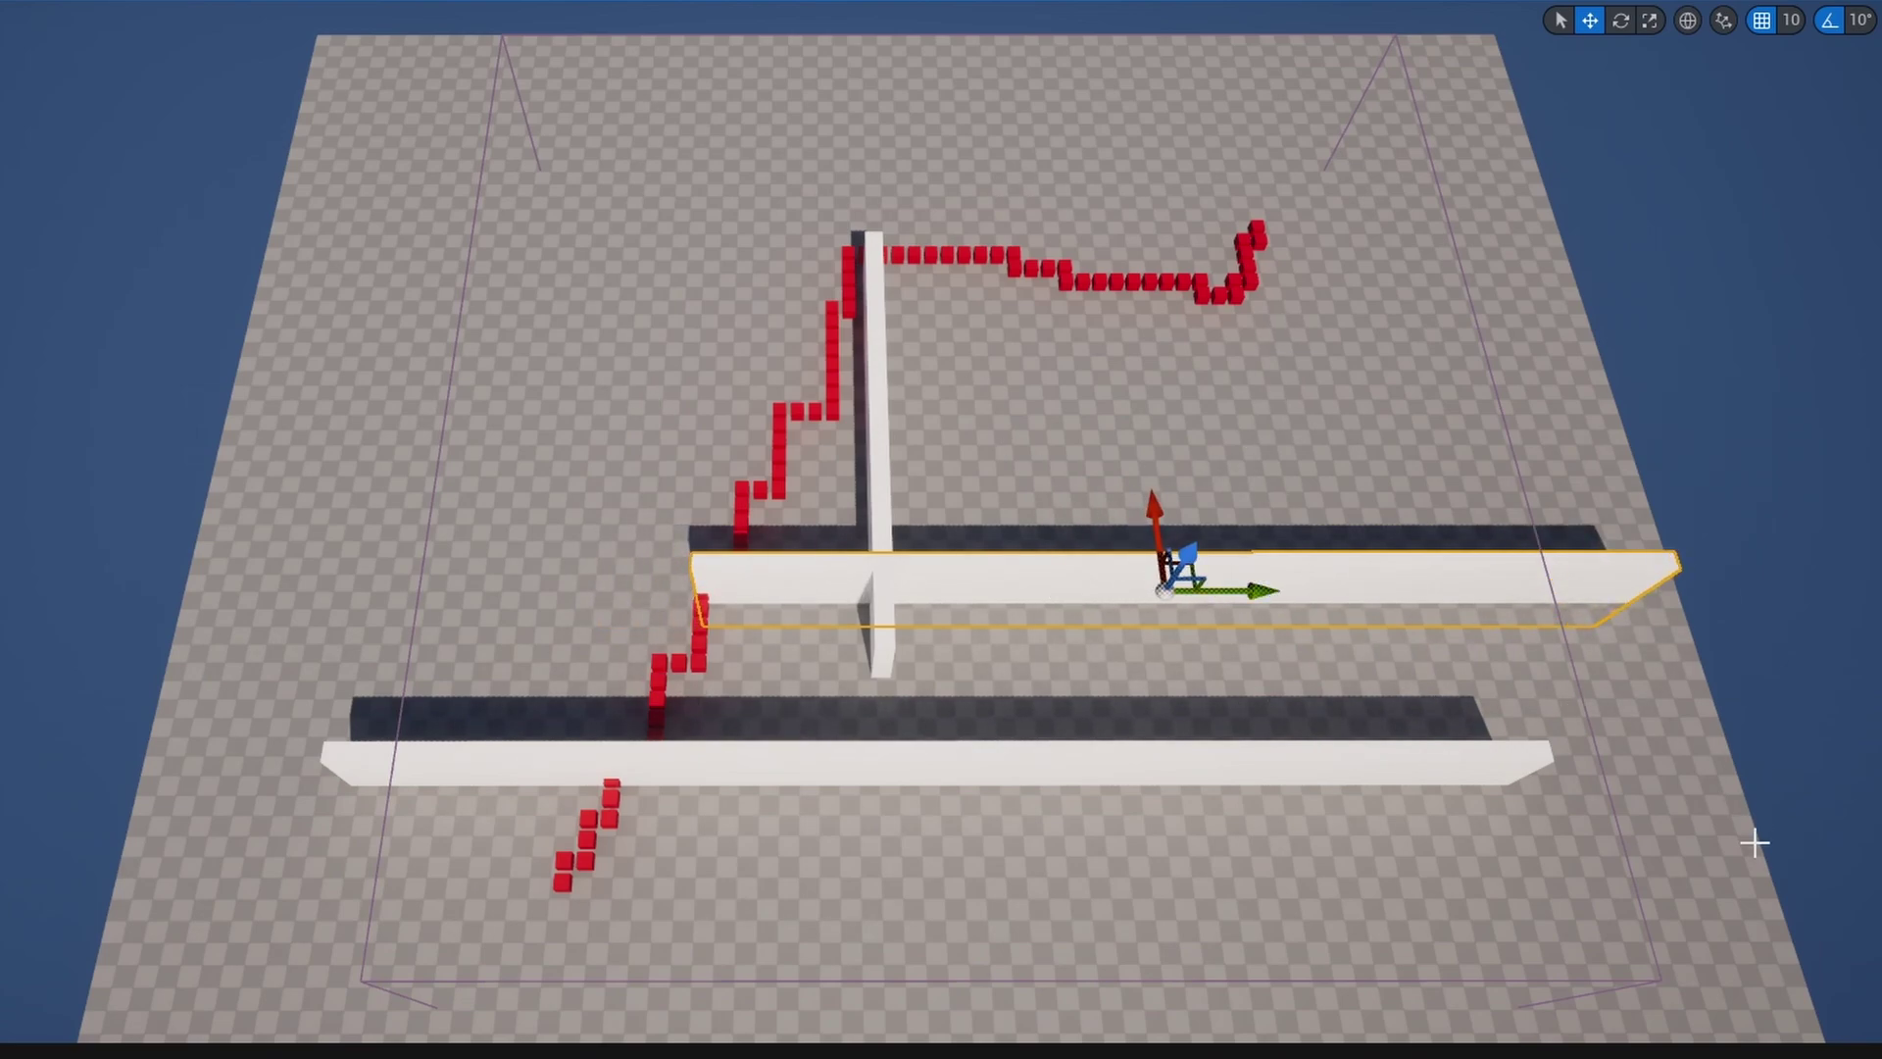
Step: Slide the front wall along the Y axis to open a gap at one end and select the PCG volume
click(1198, 293)
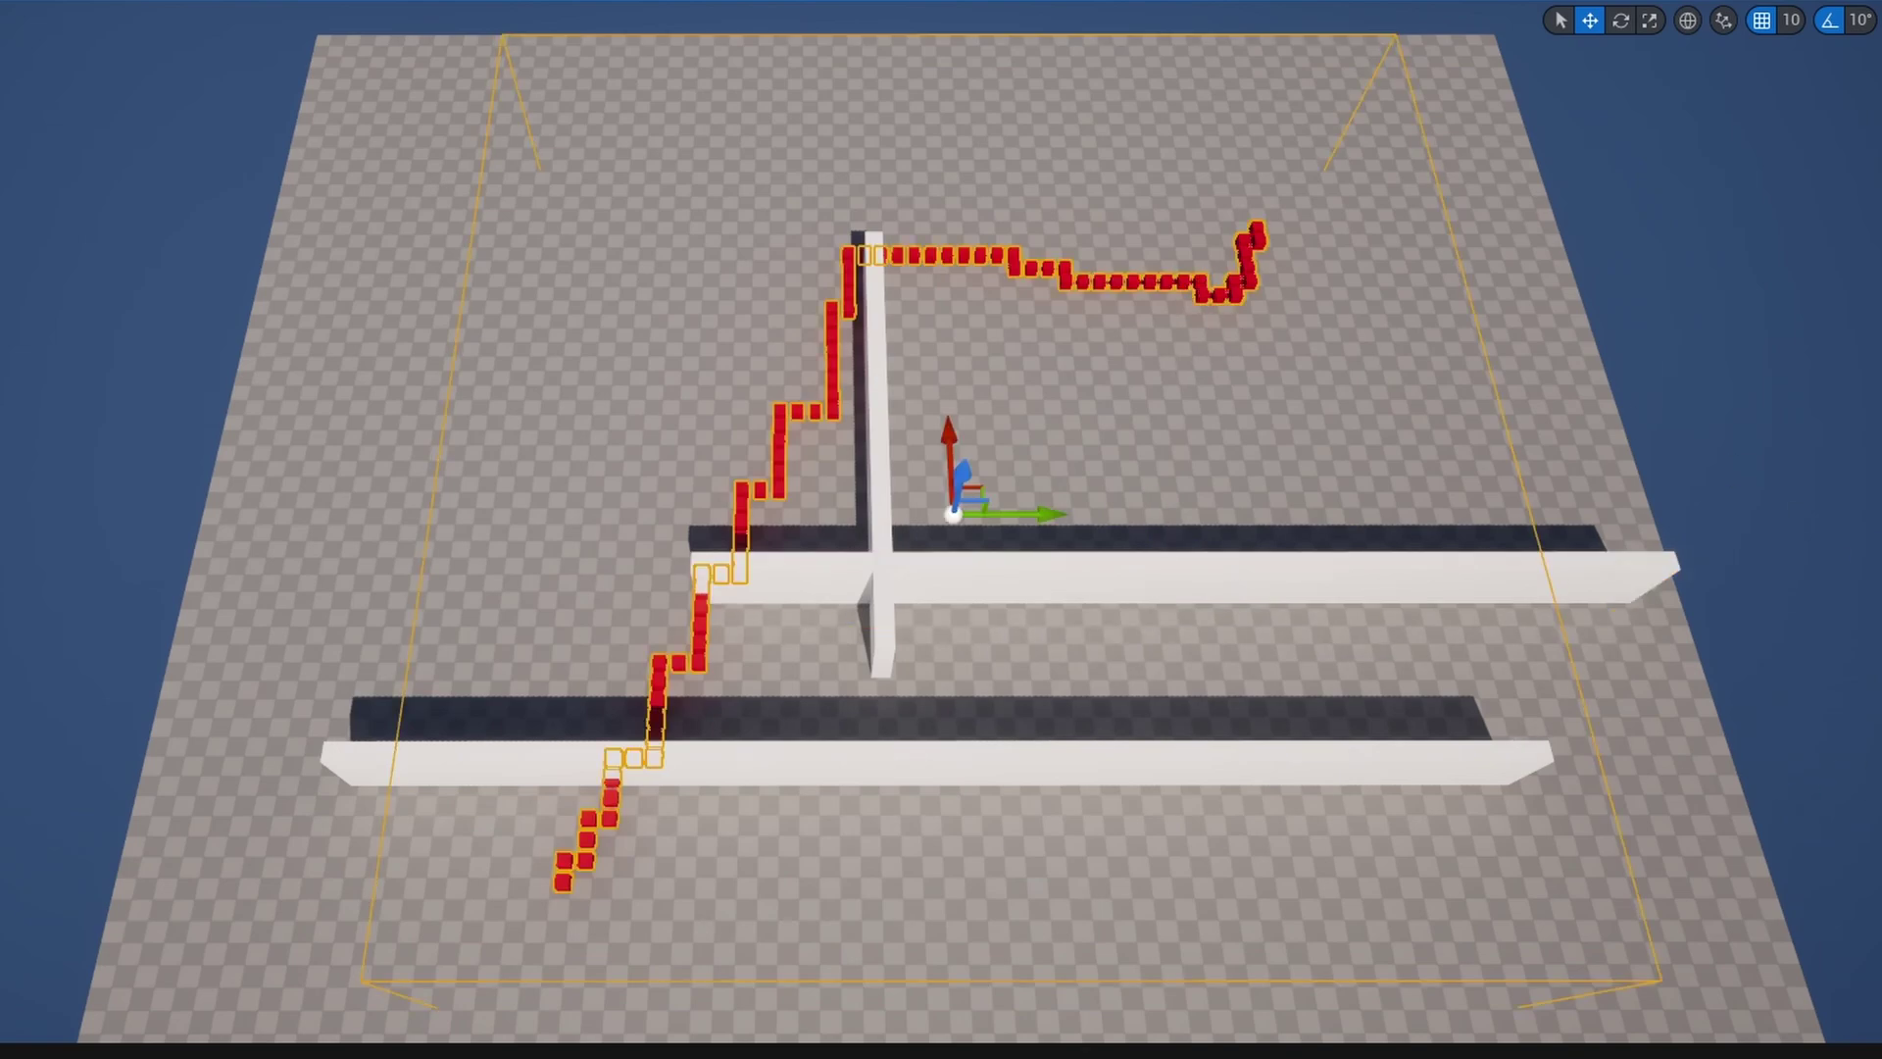
right_drag(1536, 853, 1547, 847)
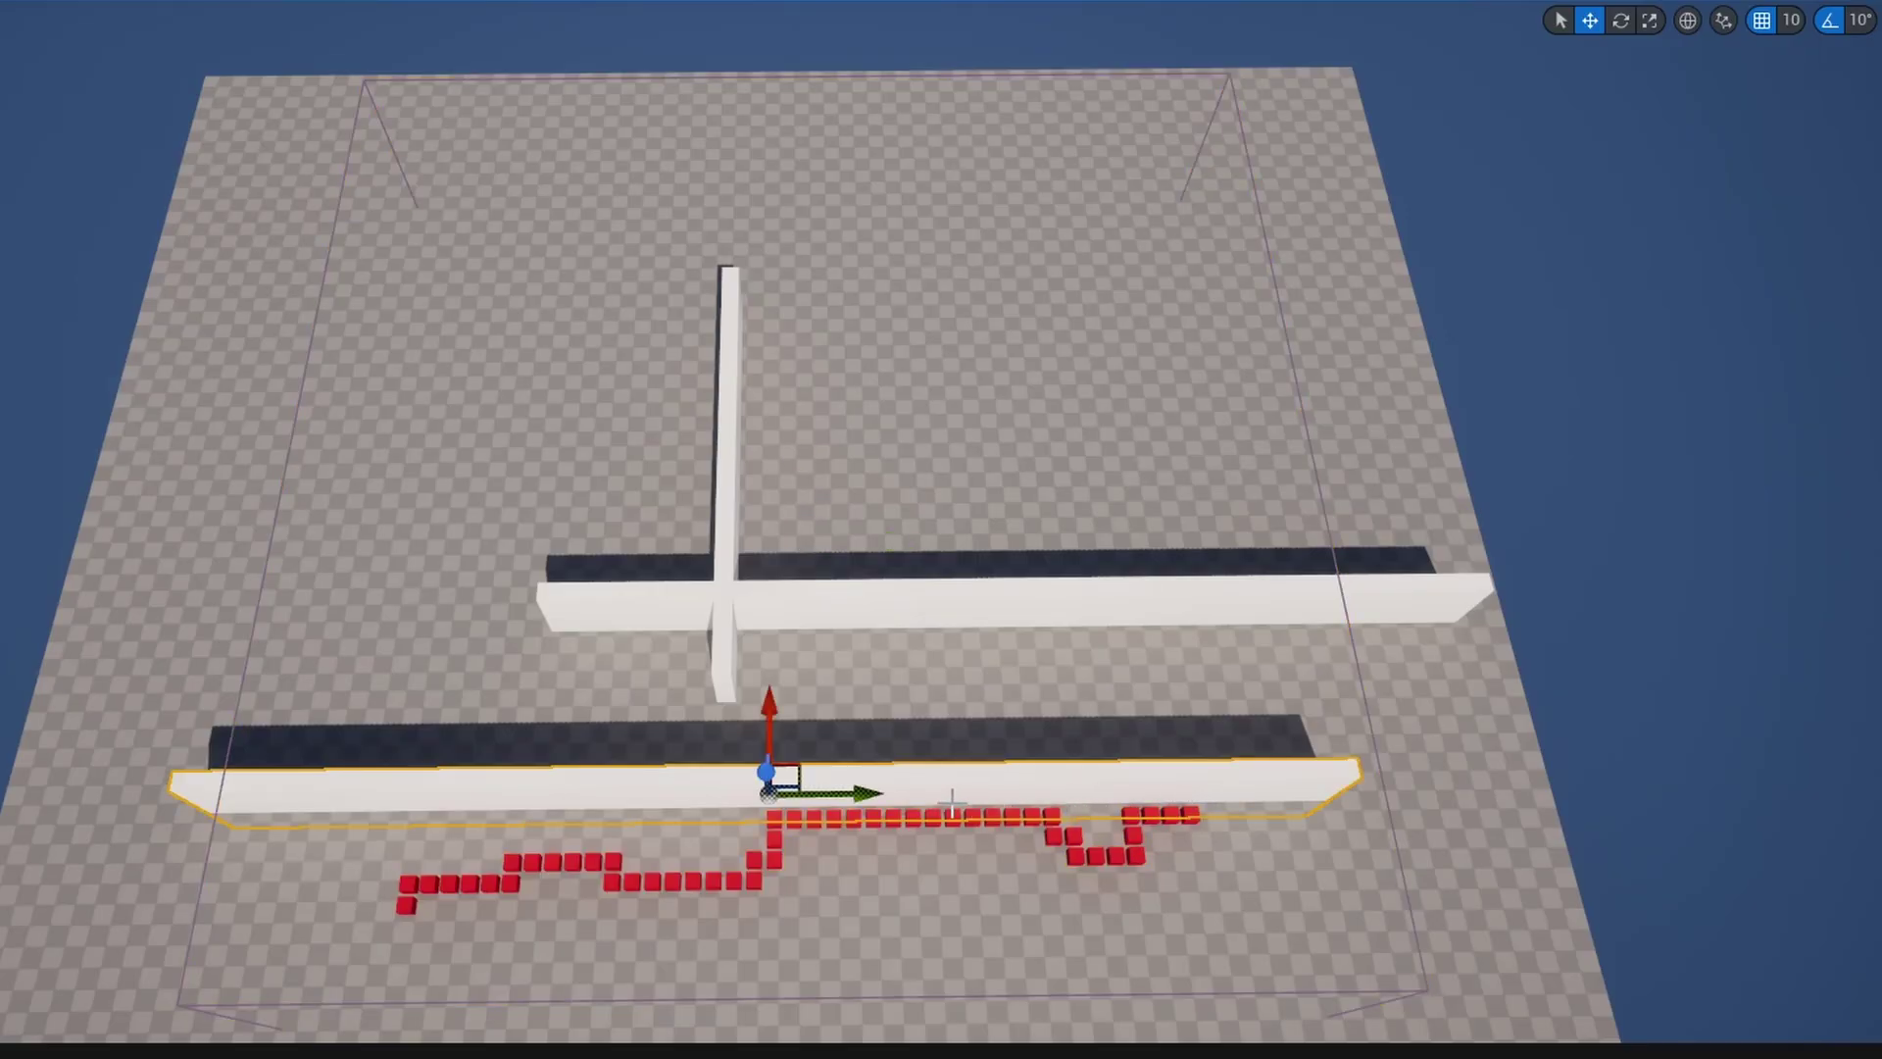
drag(860, 792, 709, 780)
click(1279, 900)
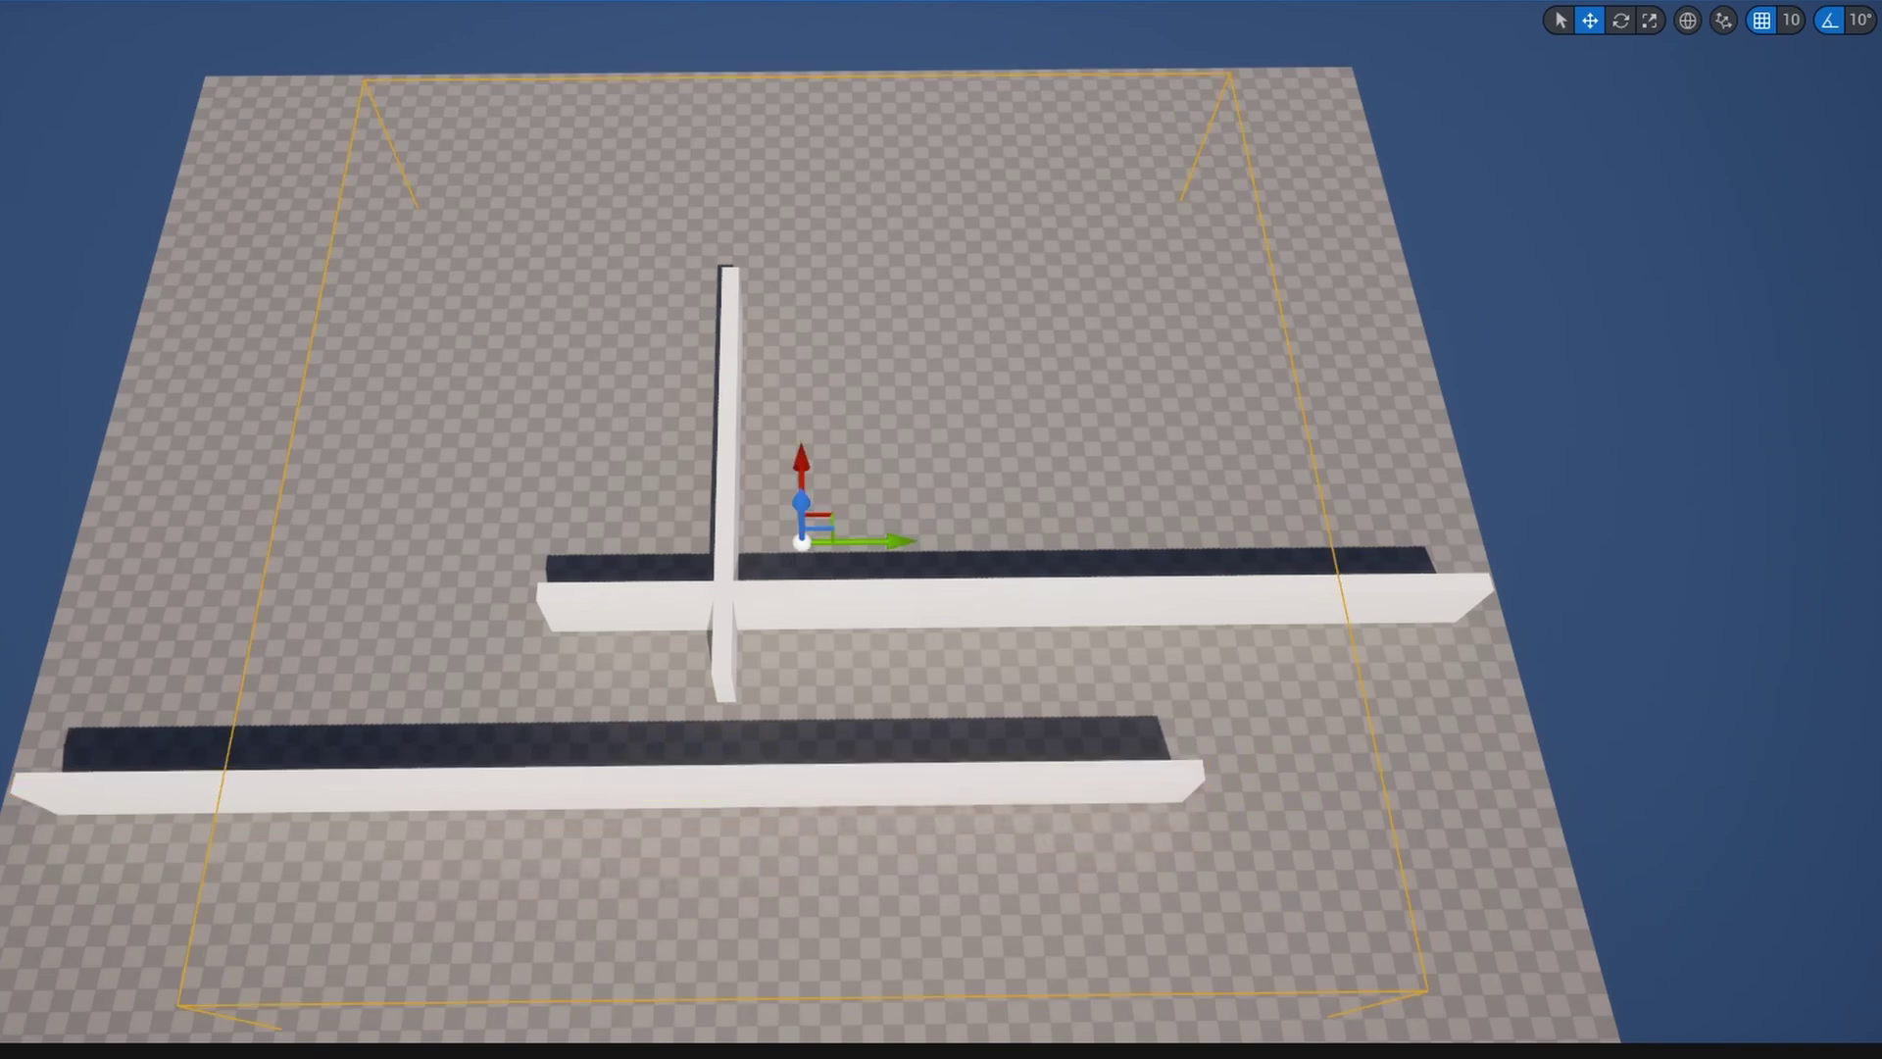
Step: Examine the generated path around the walls from several angles with the volume outline hidden
right_drag(1308, 813, 1320, 813)
key(g)
key(a)
right_drag(941, 801, 1870, 814)
key(w)
key(s)
key(a)
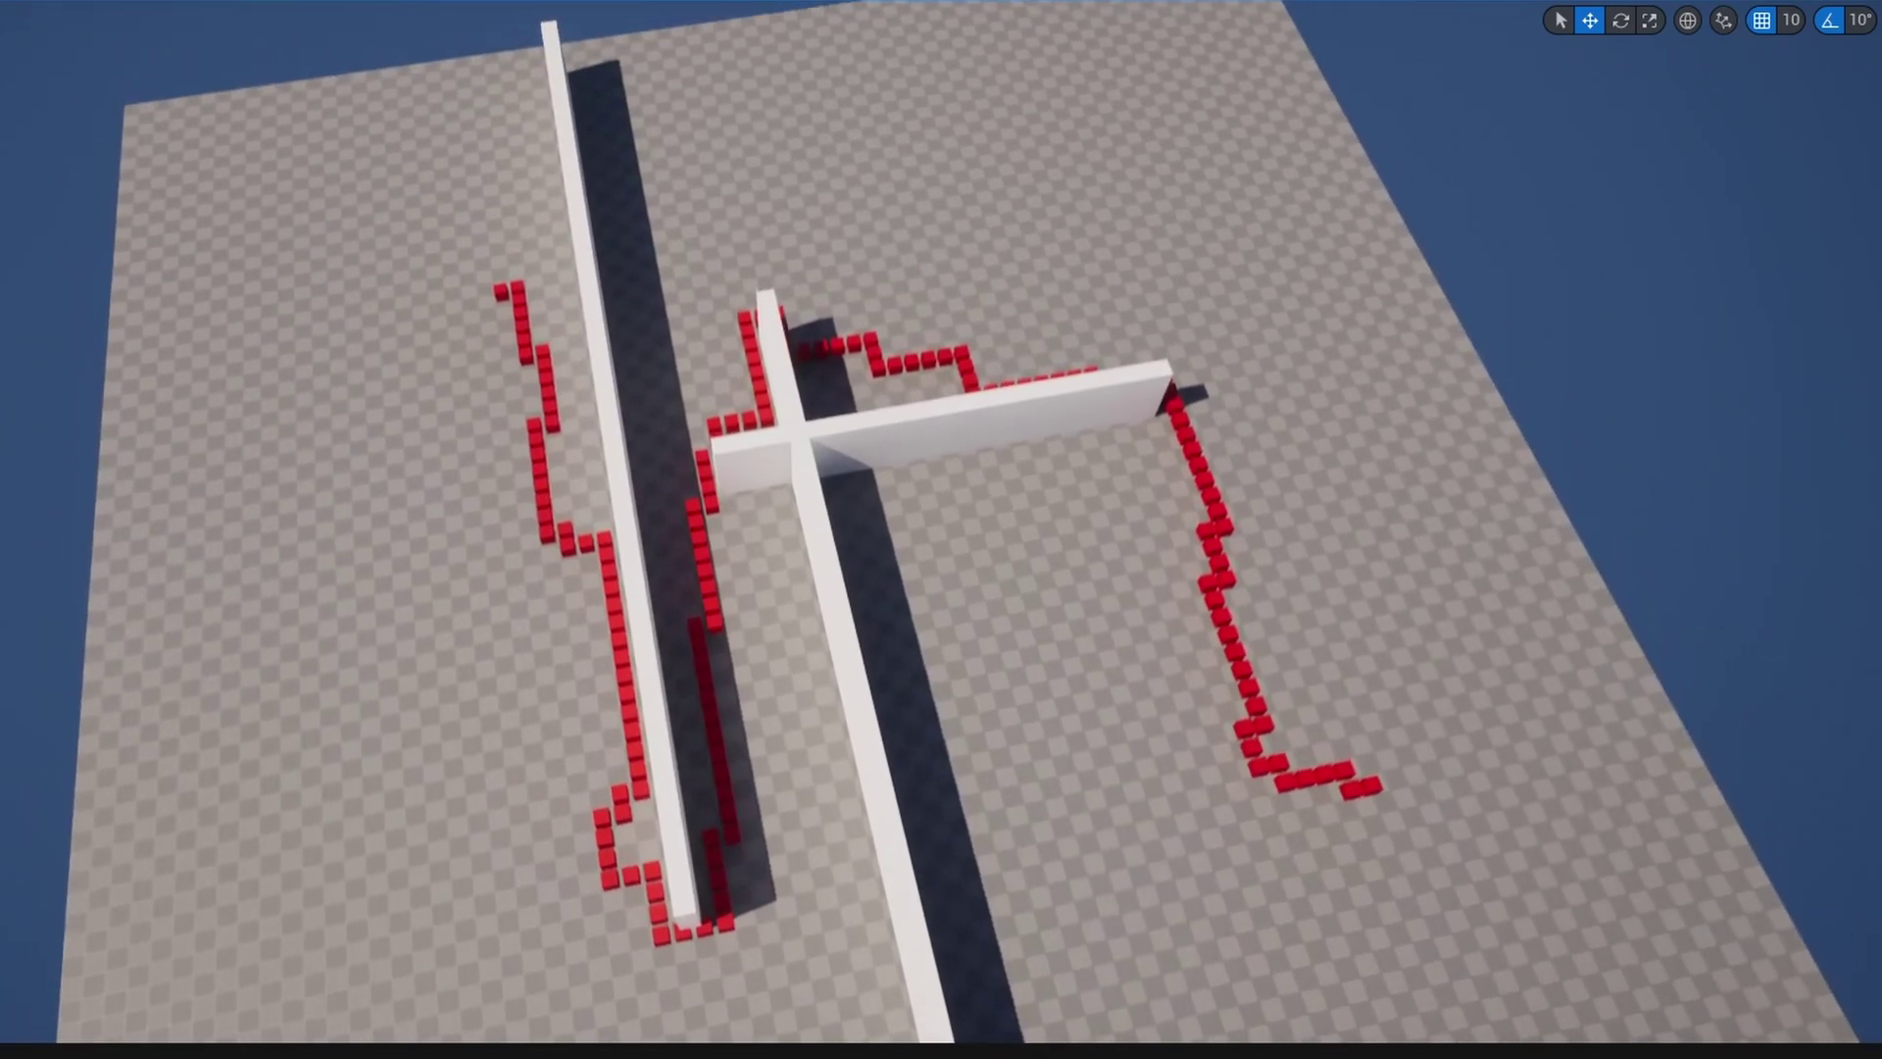
right_drag(958, 811, 958, 811)
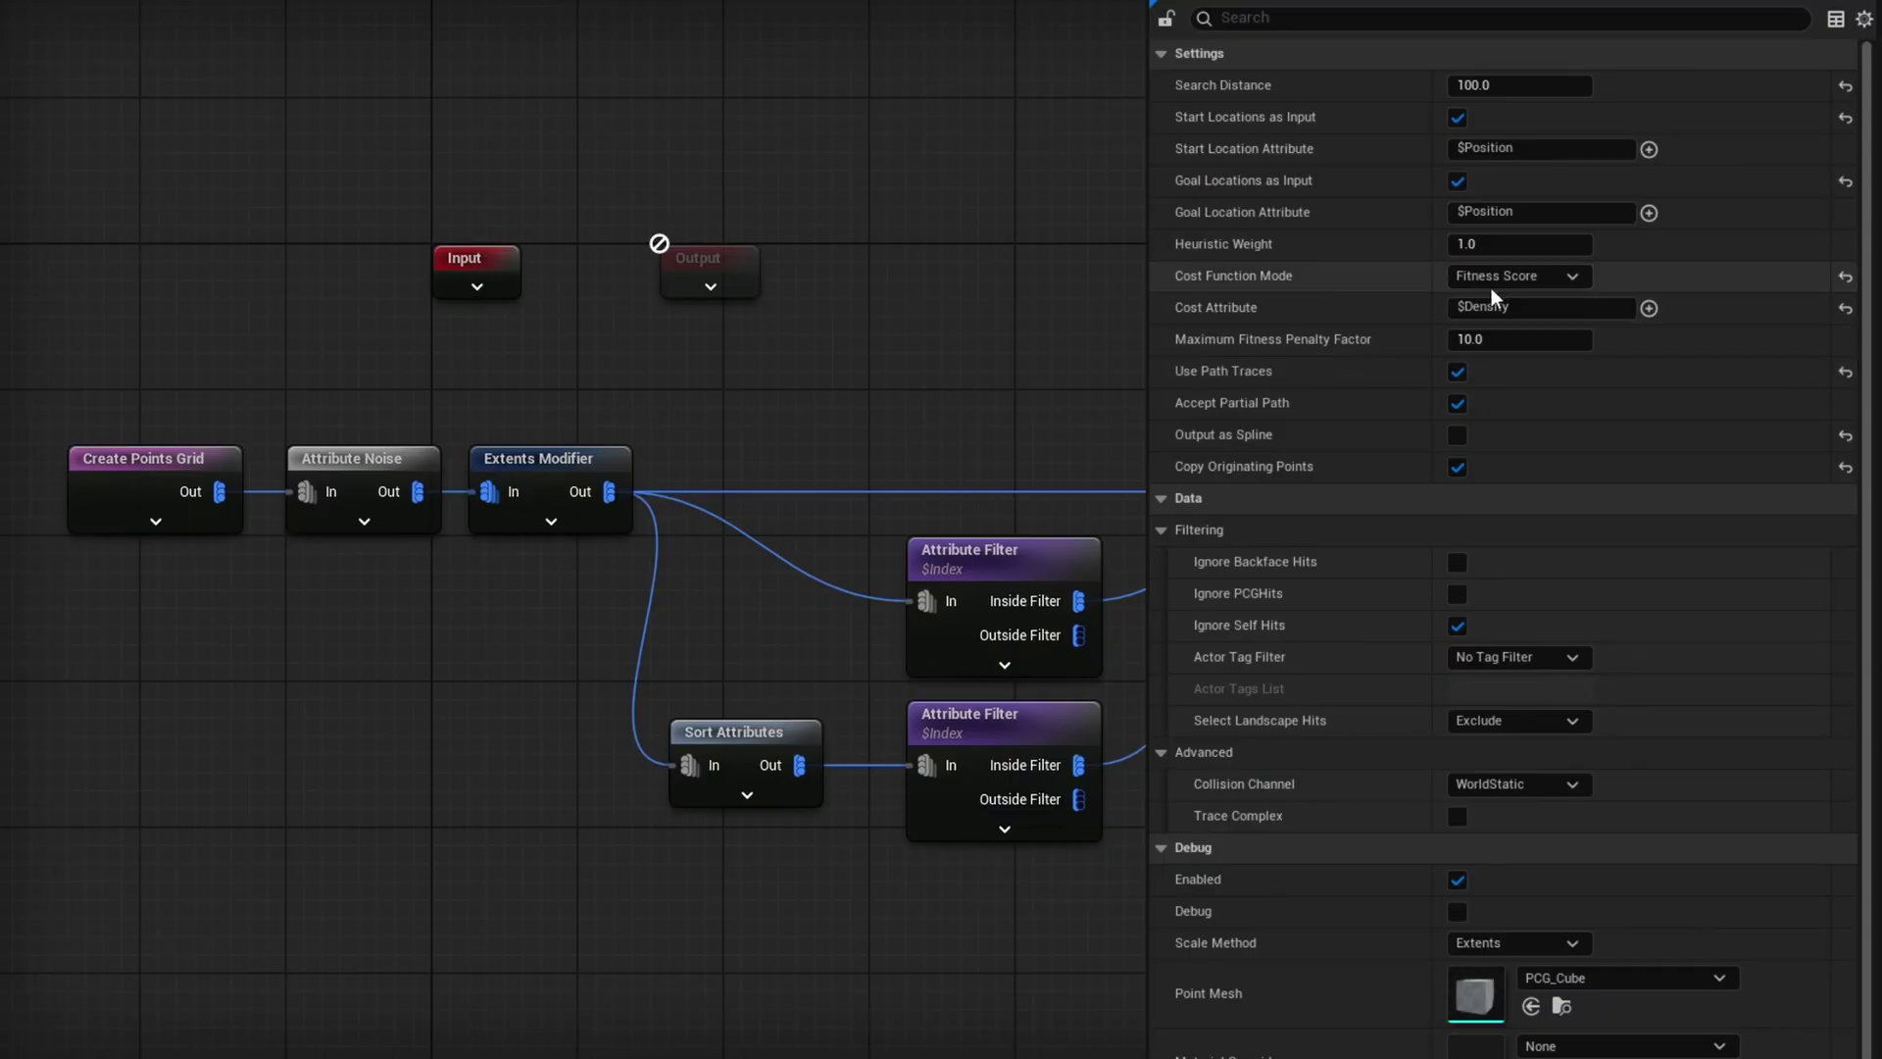
Step: Switch the Pathfinding node's cost function mode to Distance for comparison and return it to Fitness Score
click(1515, 277)
click(1529, 299)
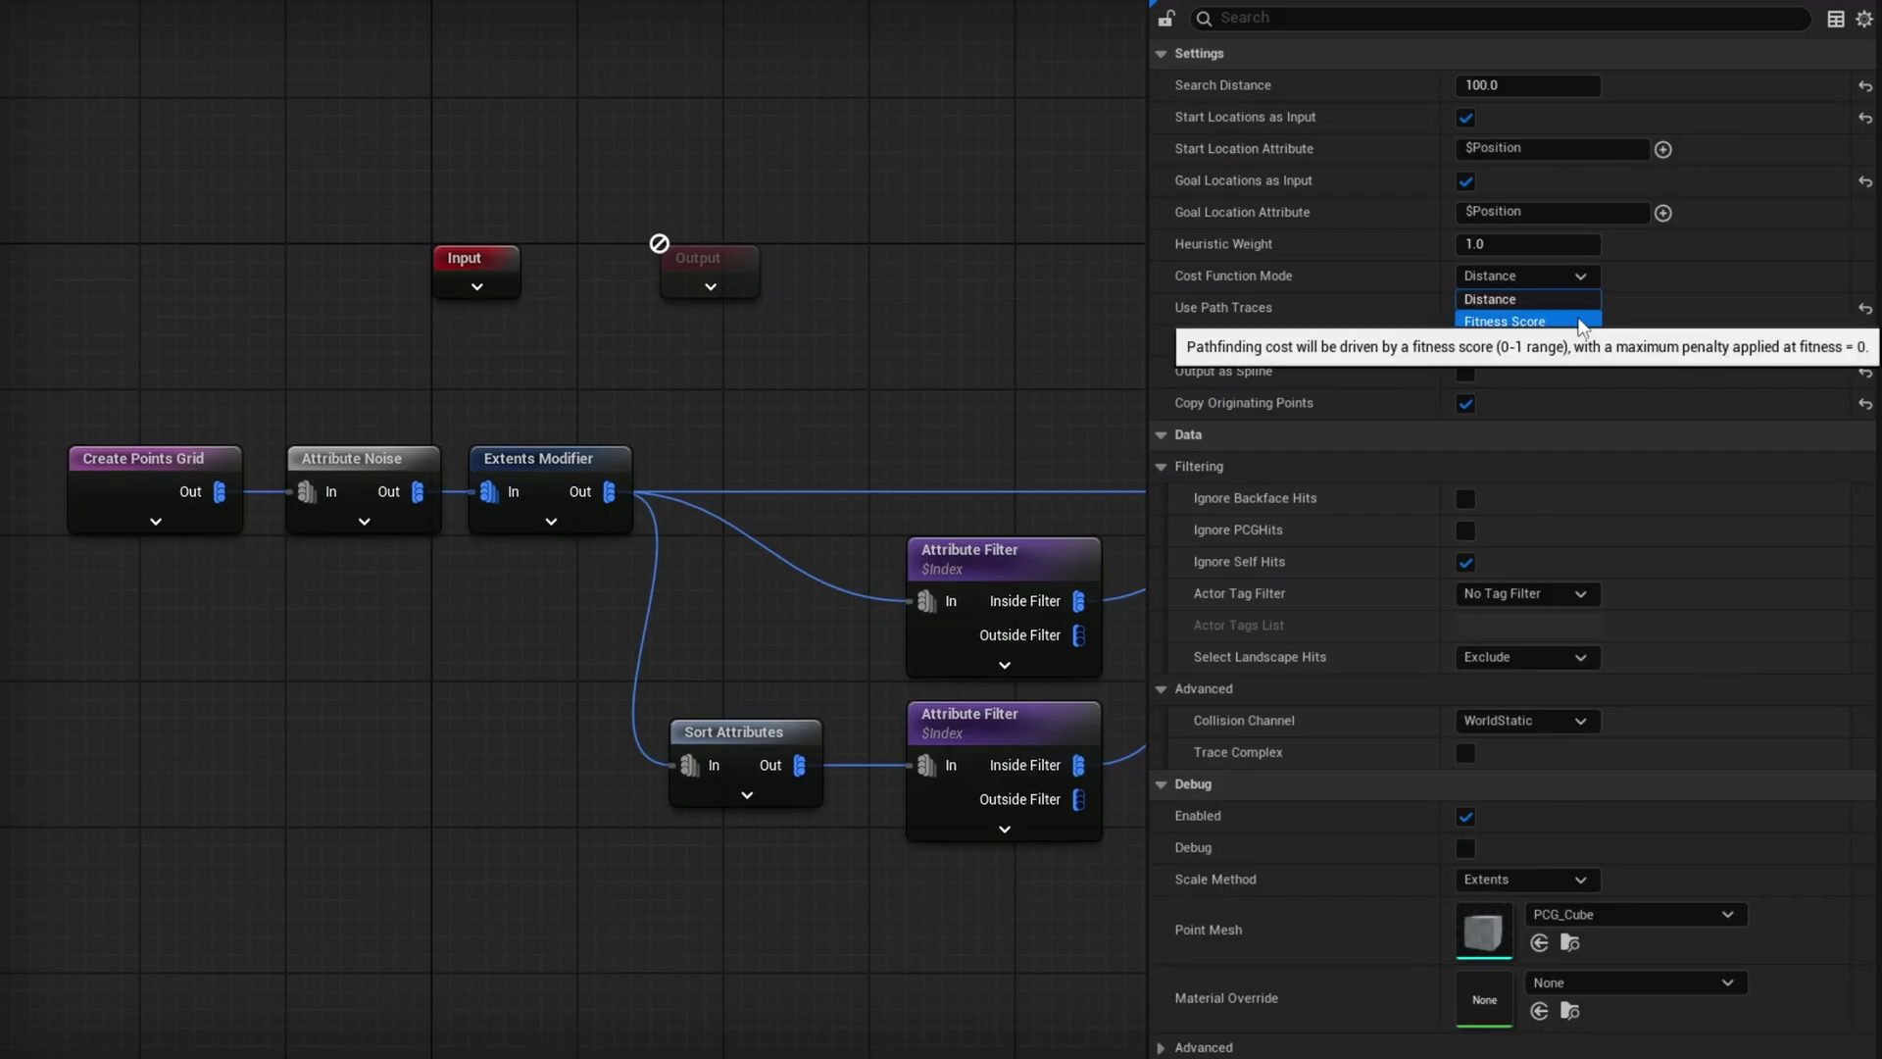
click(1573, 321)
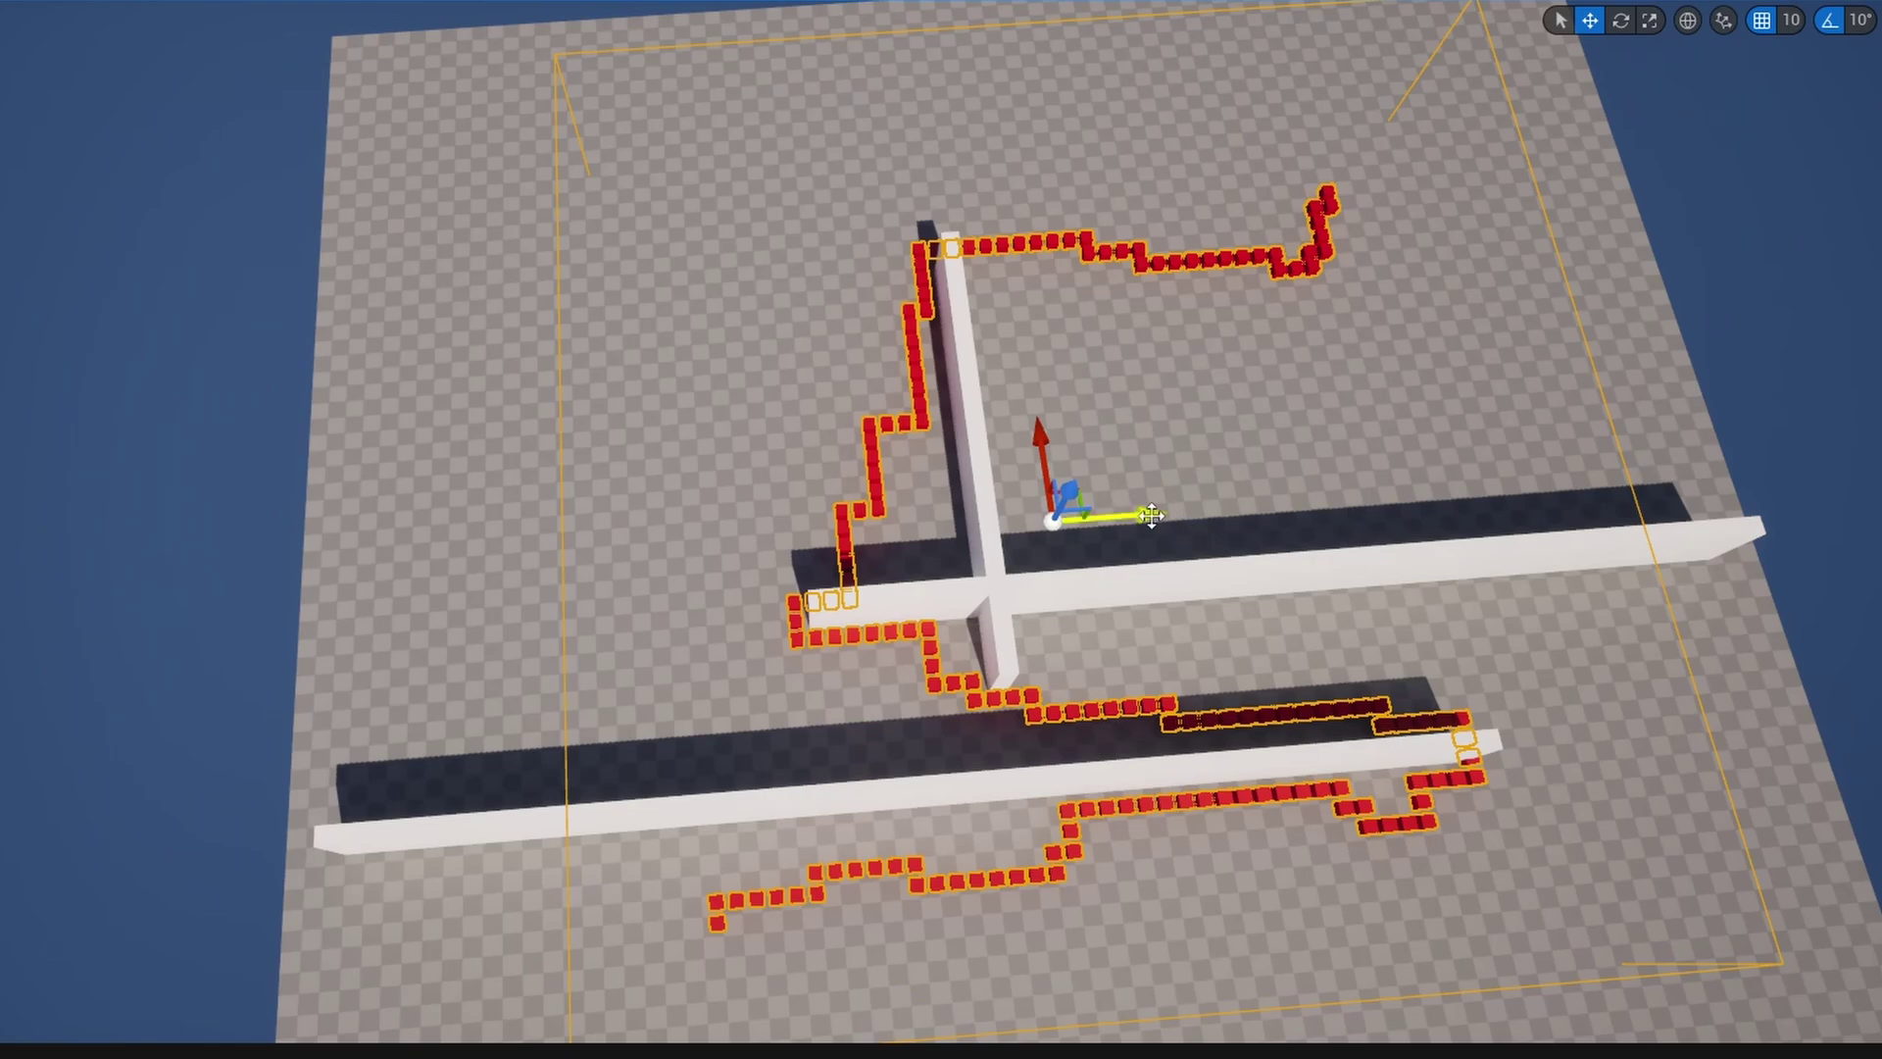
Step: Shift the PCG volume along the Y axis to regenerate the path around the walls
drag(1163, 511, 1200, 513)
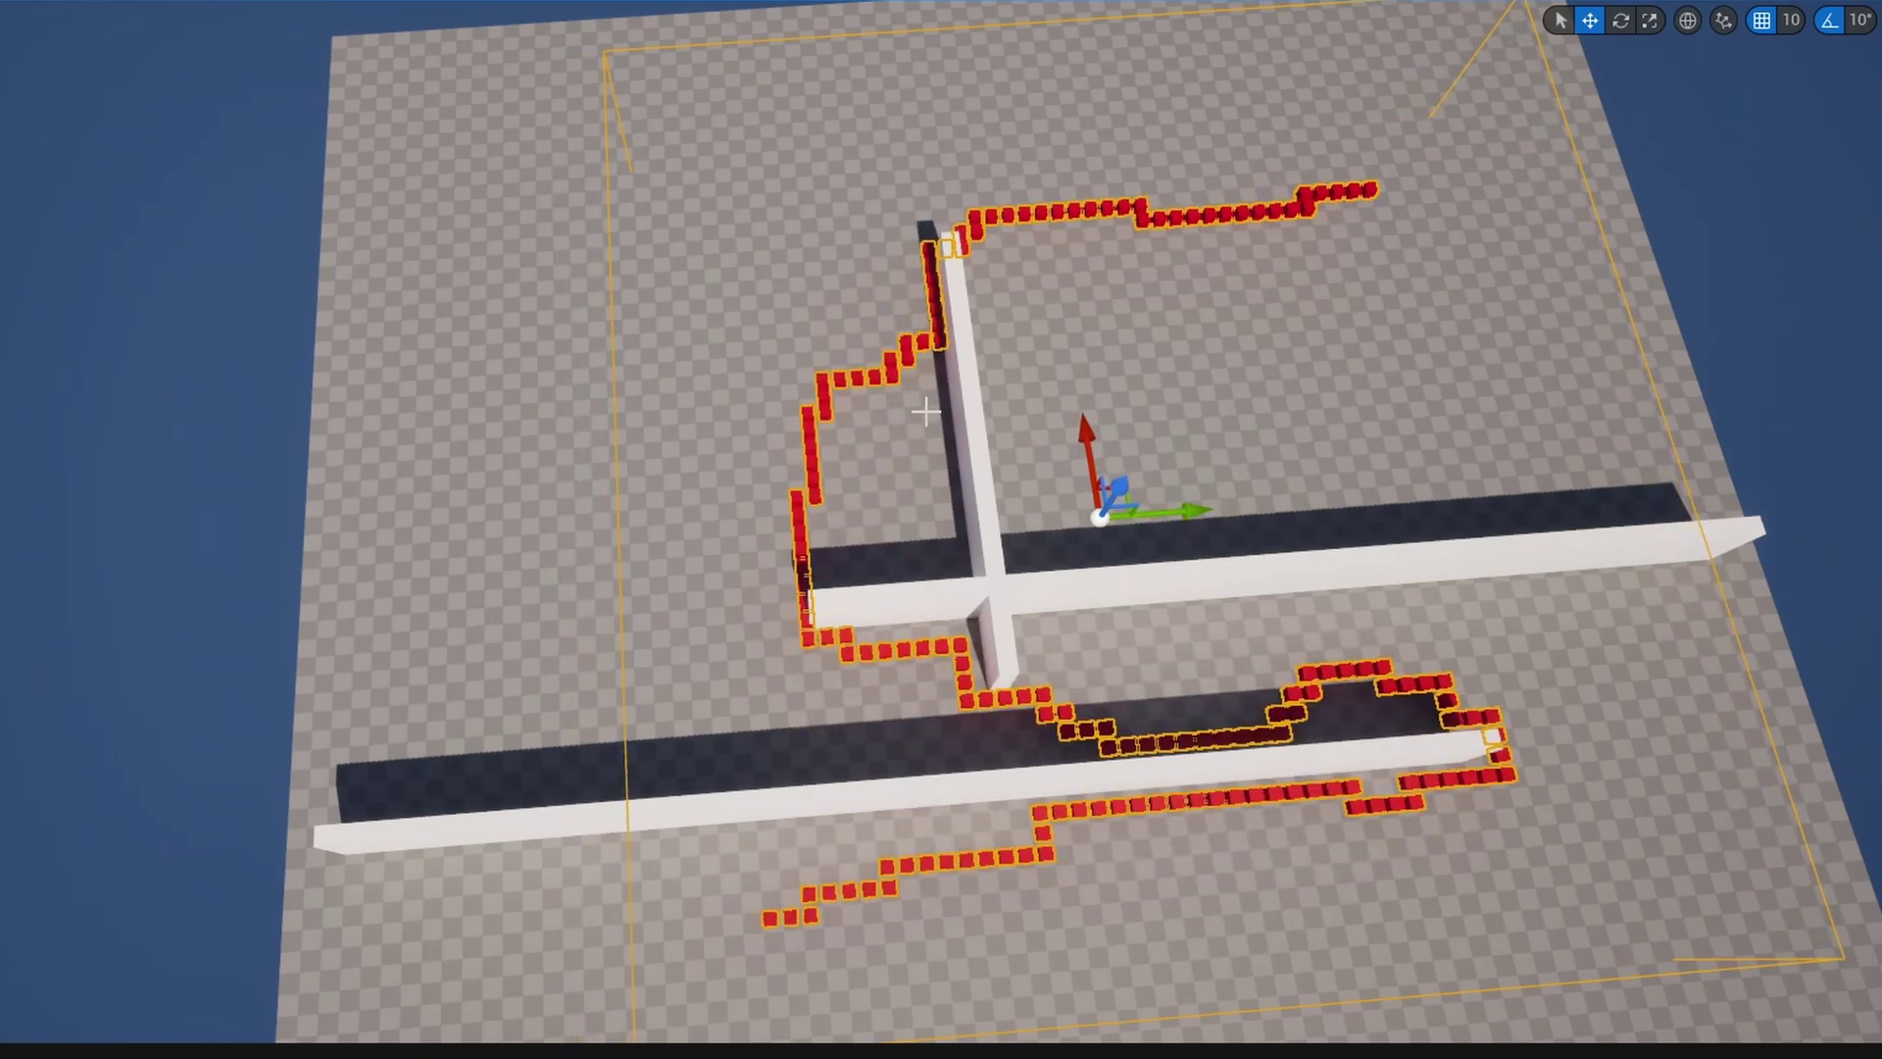
right_drag(1188, 498, 1220, 498)
drag(1176, 492, 1307, 411)
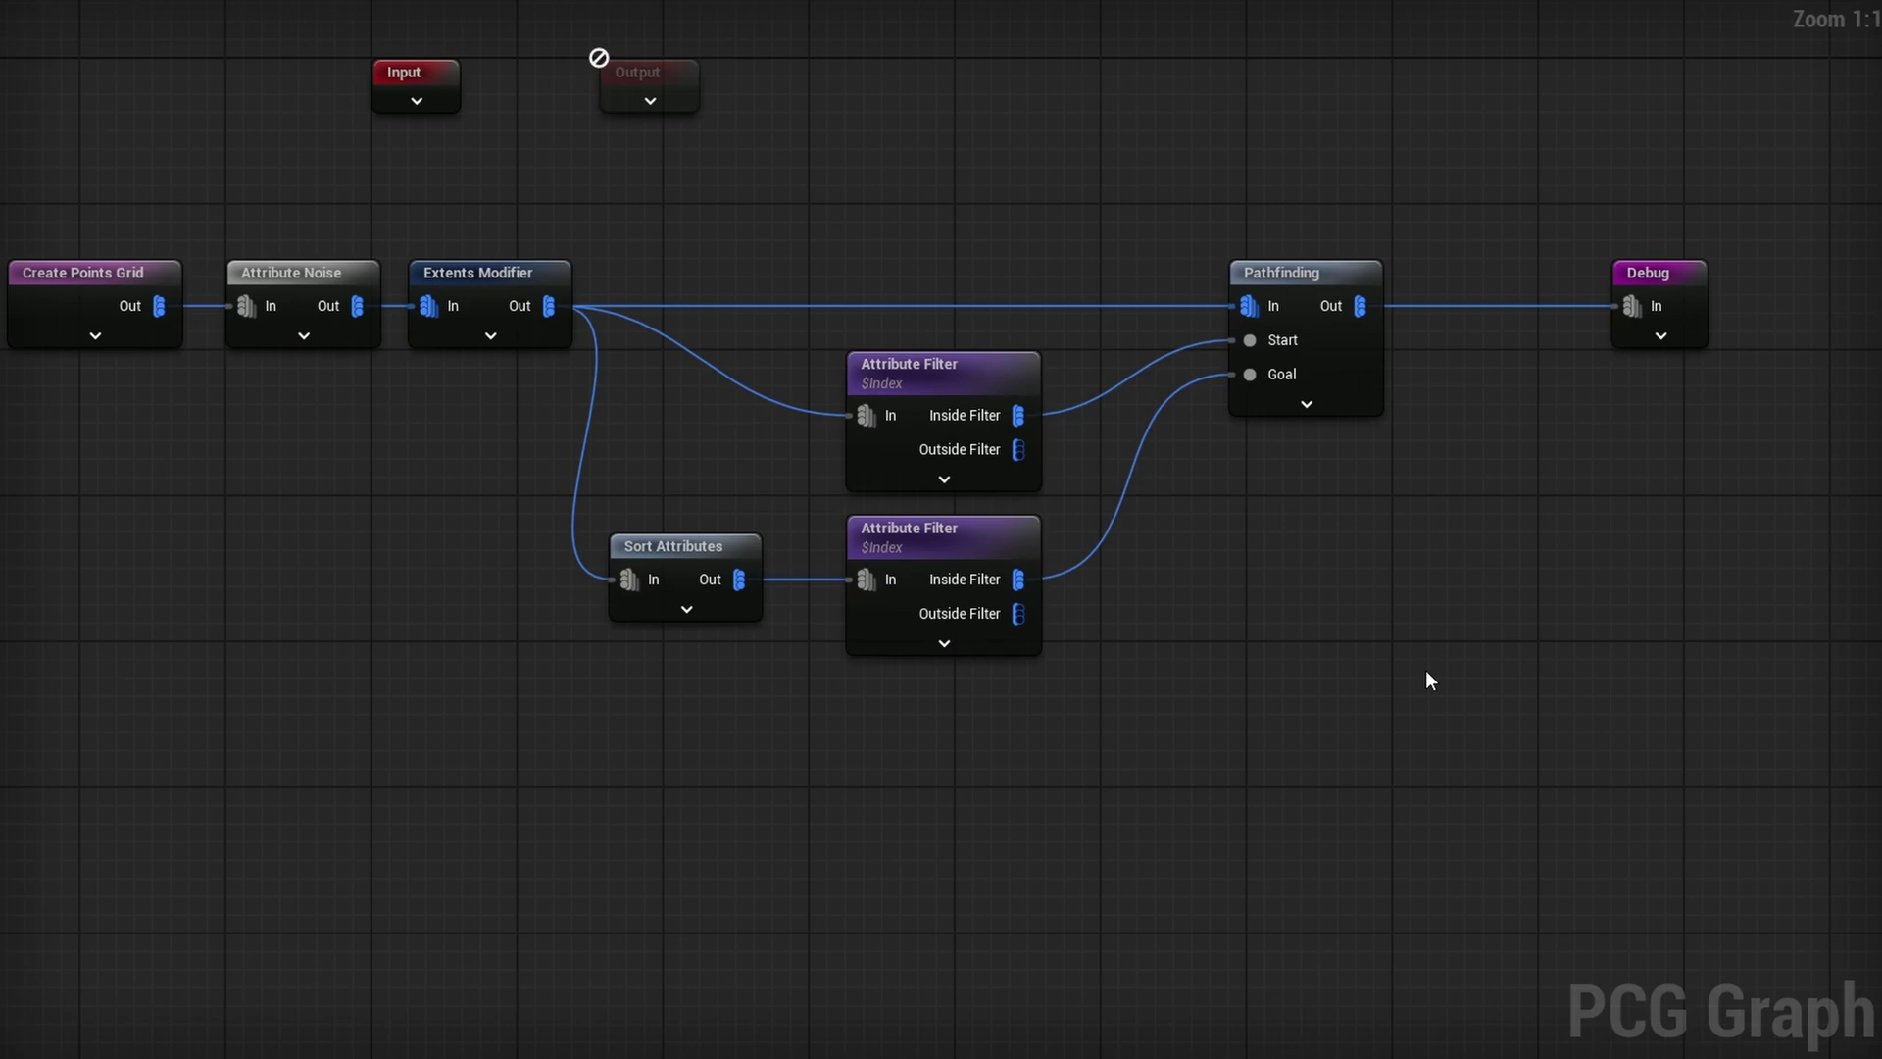
Step: Place a copy of the Pathfinding node below the graph and feed its In pin from the Extents Modifier
right_drag(1426, 667, 1335, 584)
drag(1285, 530, 1183, 232)
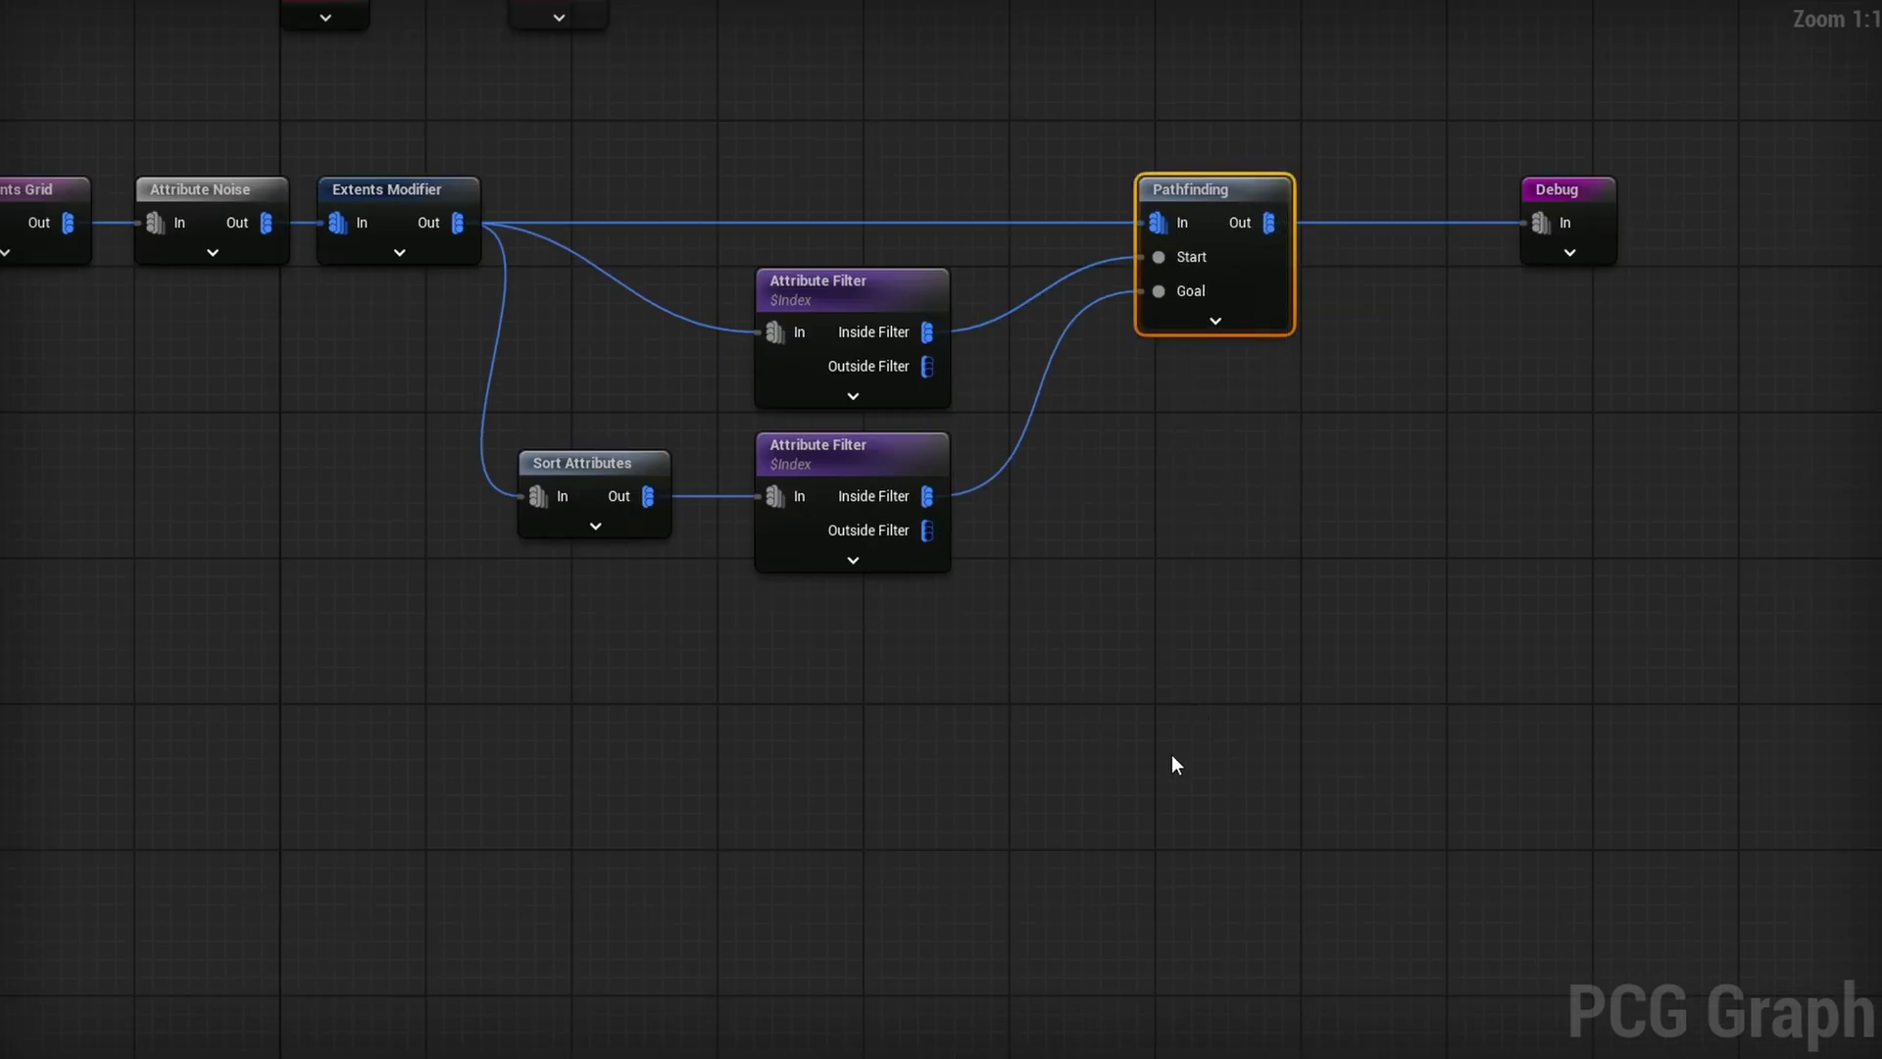
key(ctrl+v)
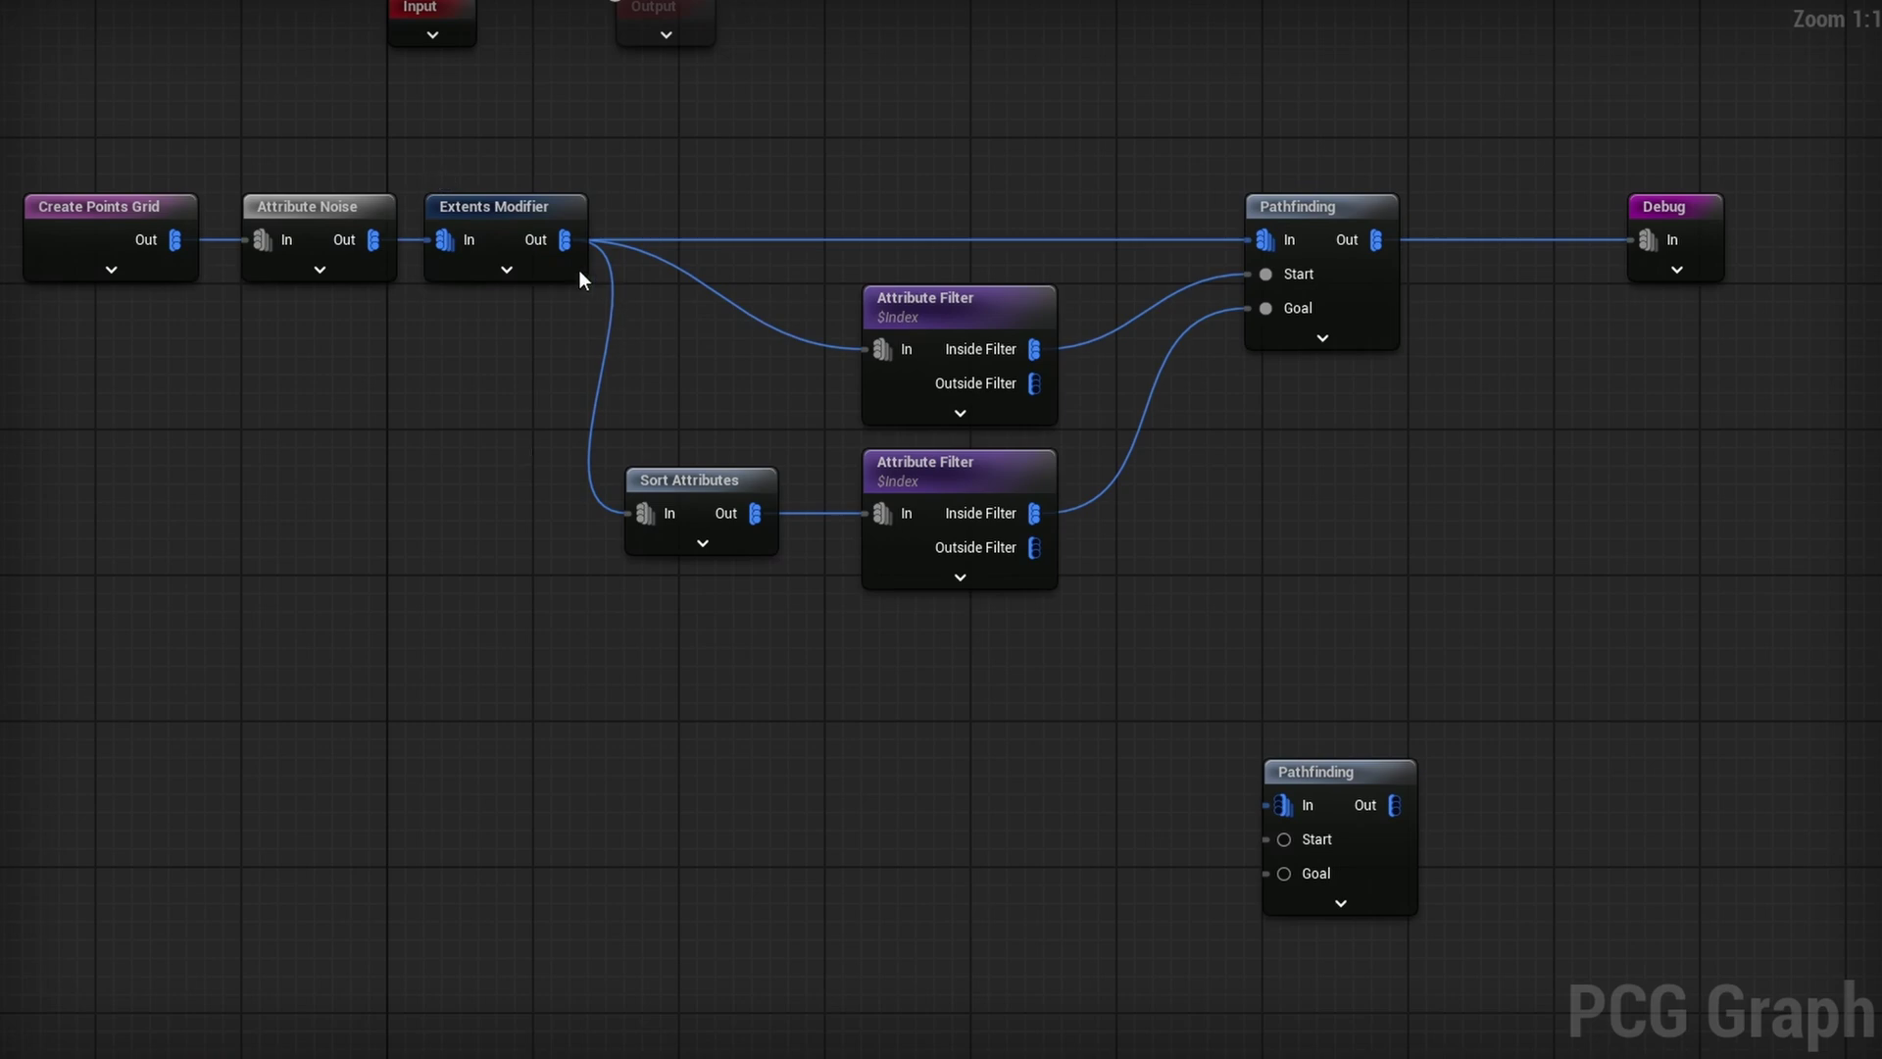
drag(564, 241, 1270, 807)
Step: Copy the Sort Attributes node and both Attribute Filter nodes and place the copies beside the second Pathfinding node
drag(1049, 660, 690, 326)
right_drag(954, 651, 918, 313)
key(ctrl+v)
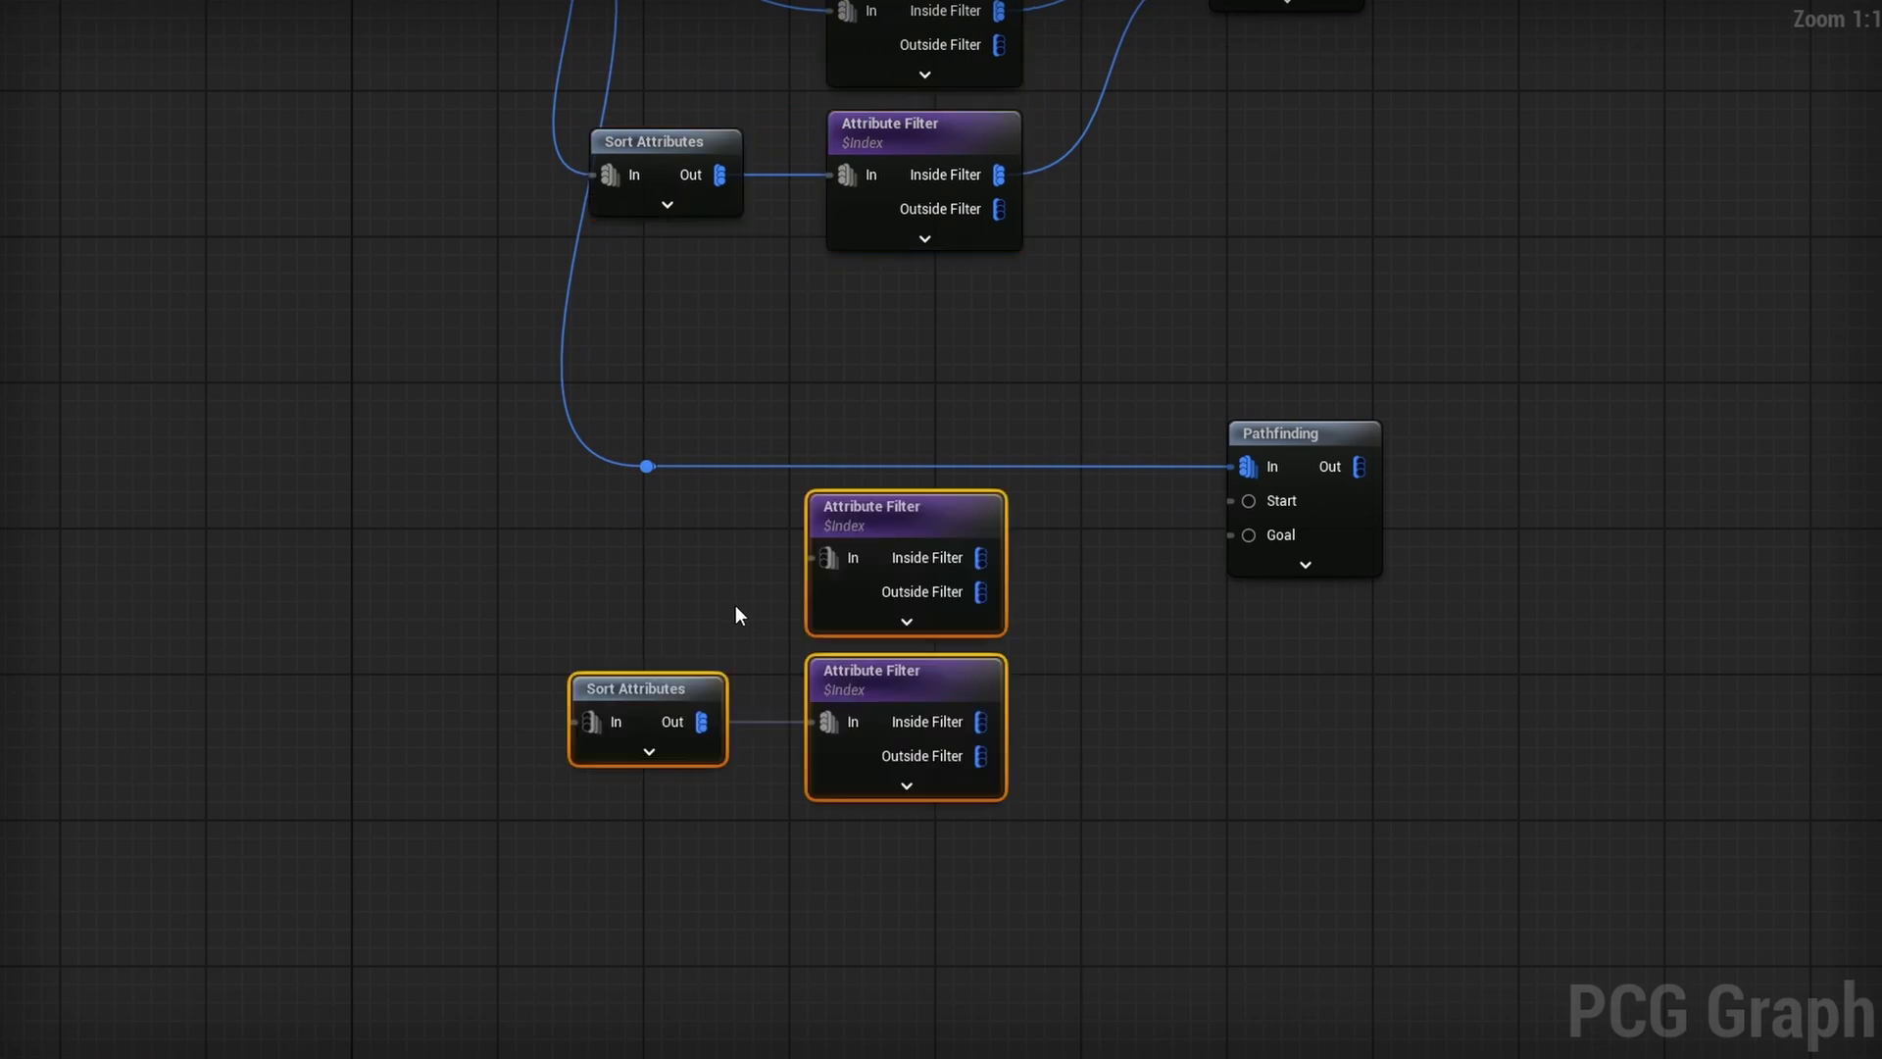
drag(943, 533, 1011, 539)
right_drag(940, 600, 954, 774)
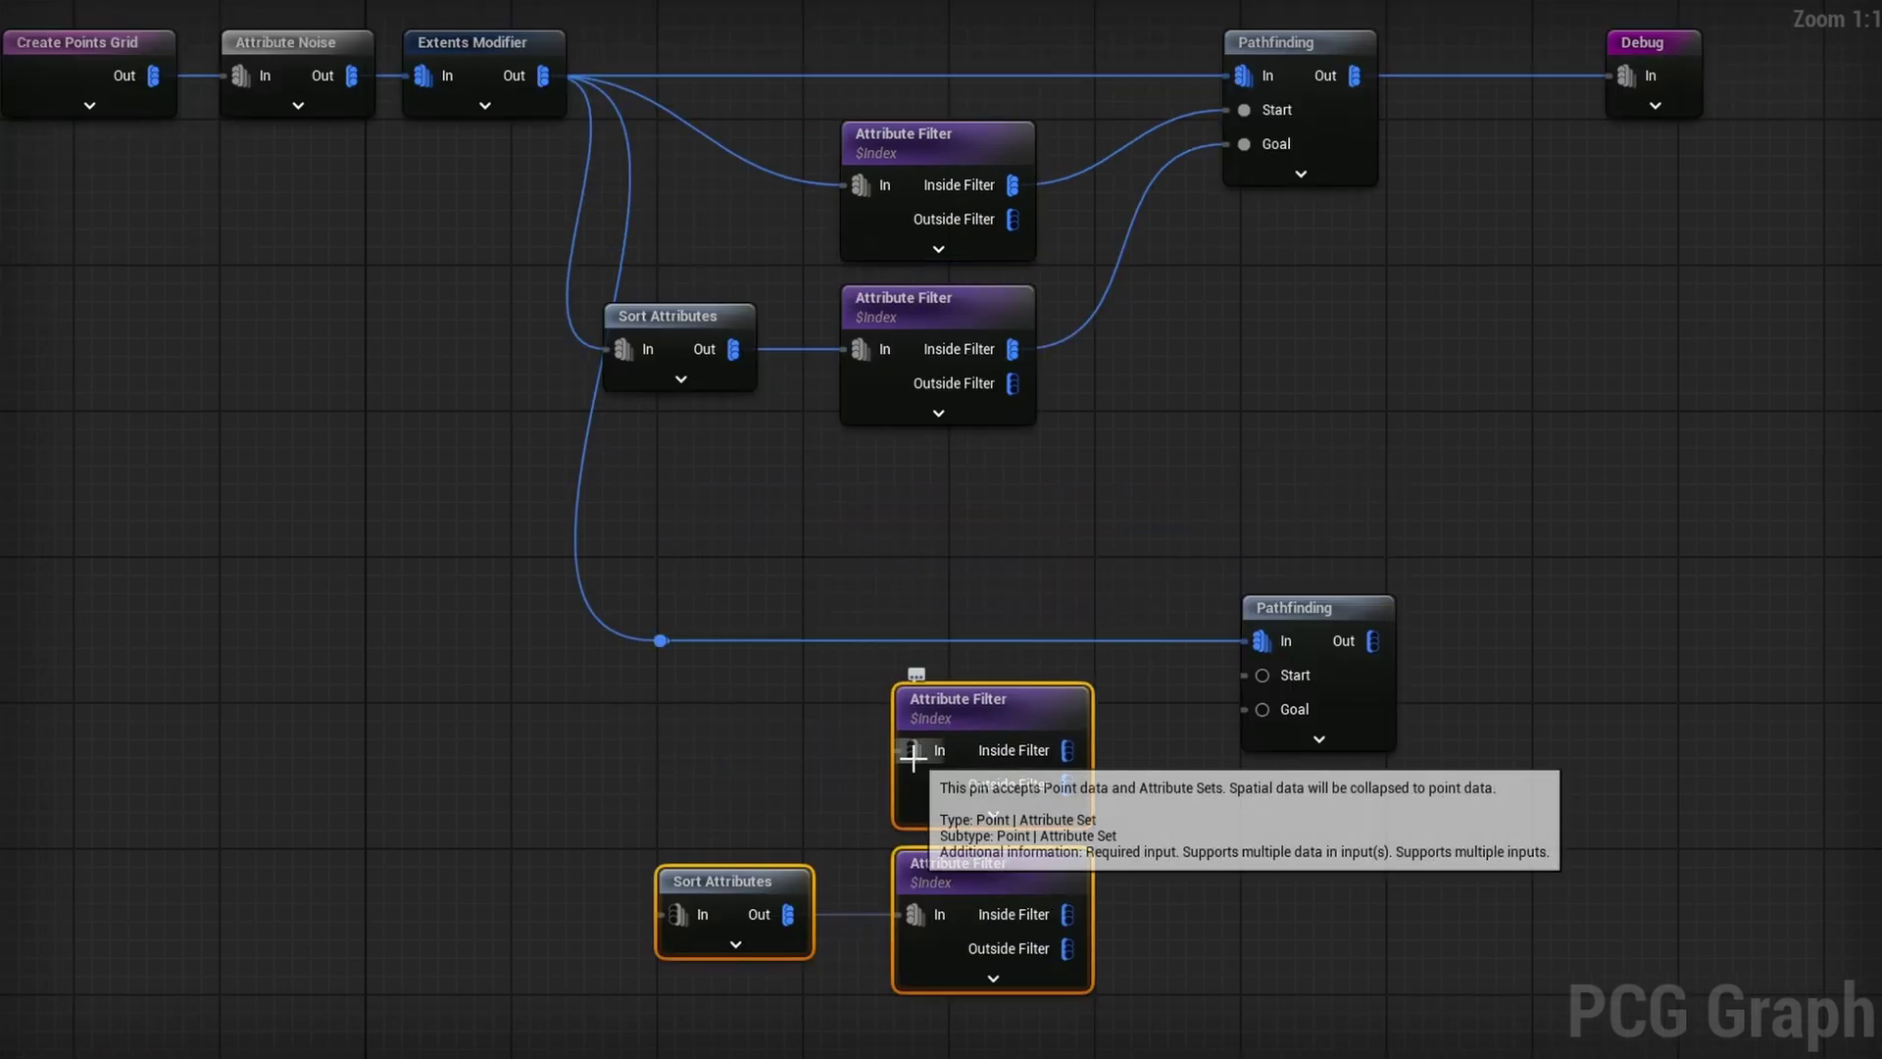
click(1237, 366)
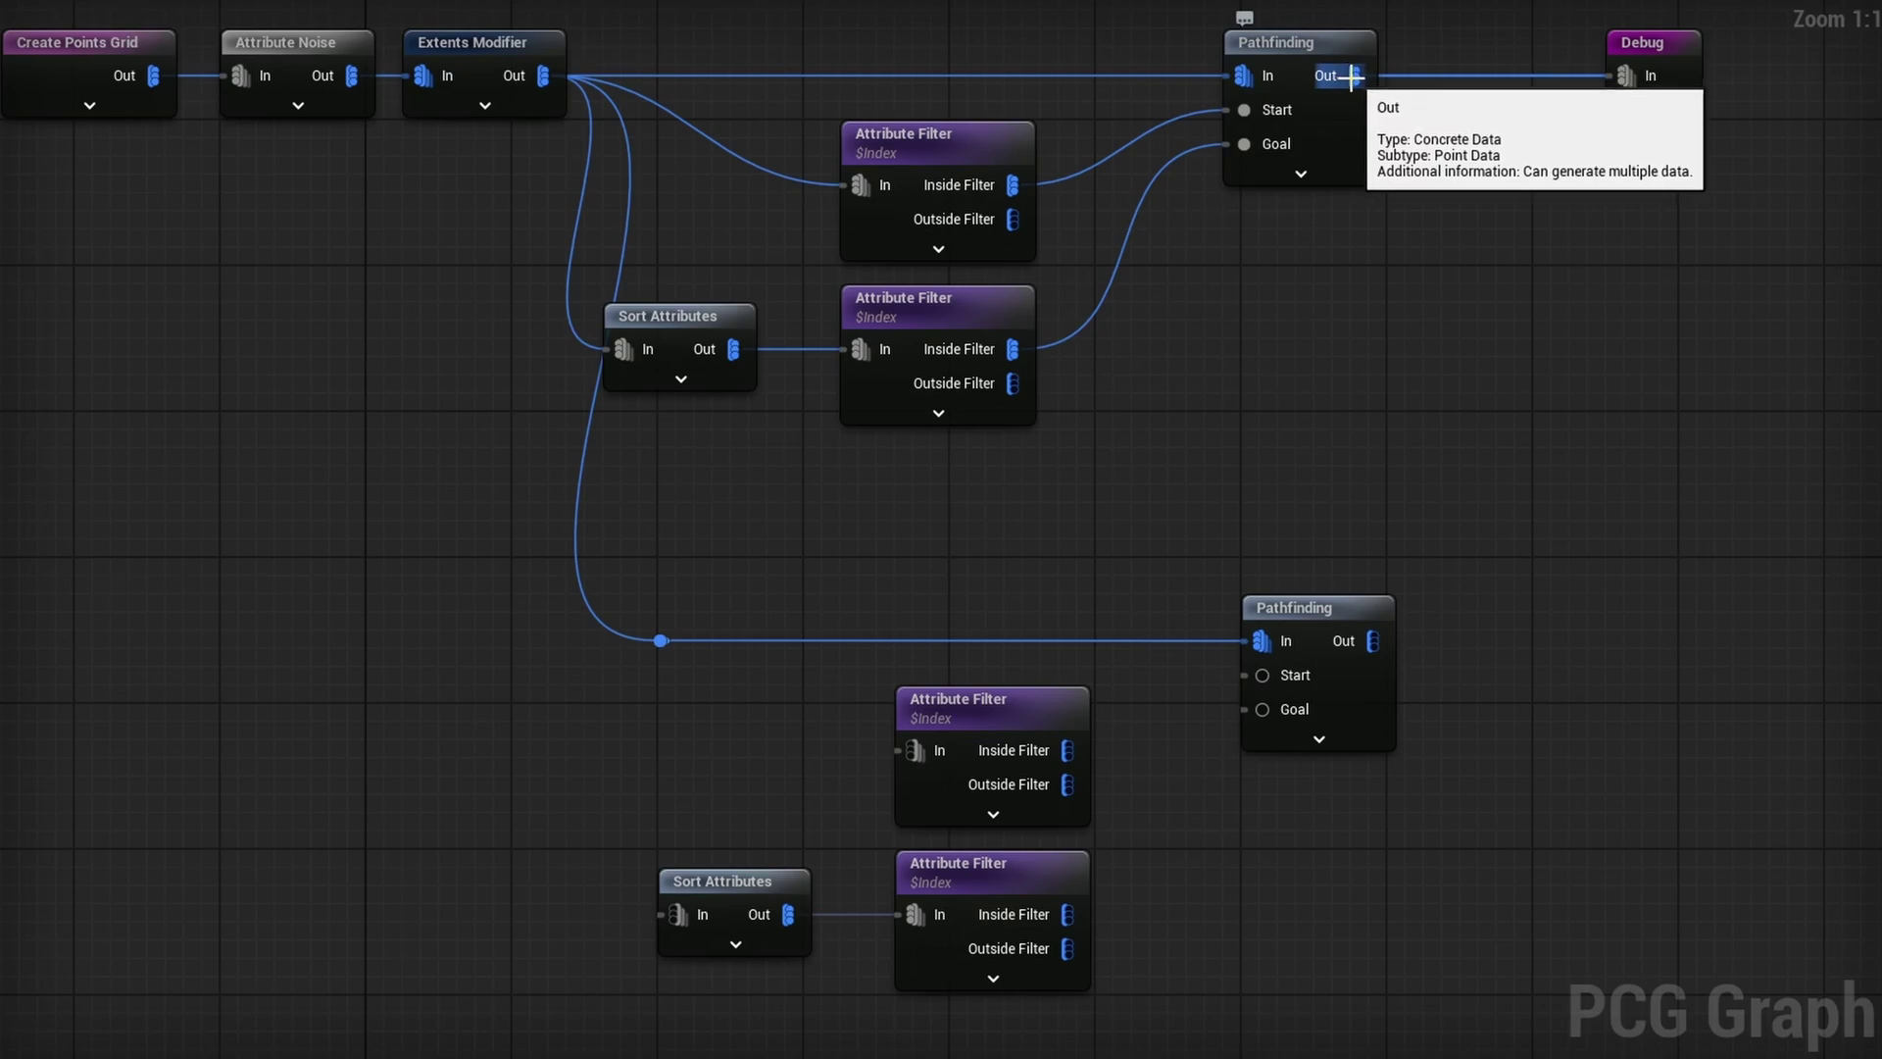
Step: Feed the first Pathfinding output into the copied filter and sort nodes, and wire the filters to the second Pathfinding's Start and Goal
drag(1353, 75, 921, 747)
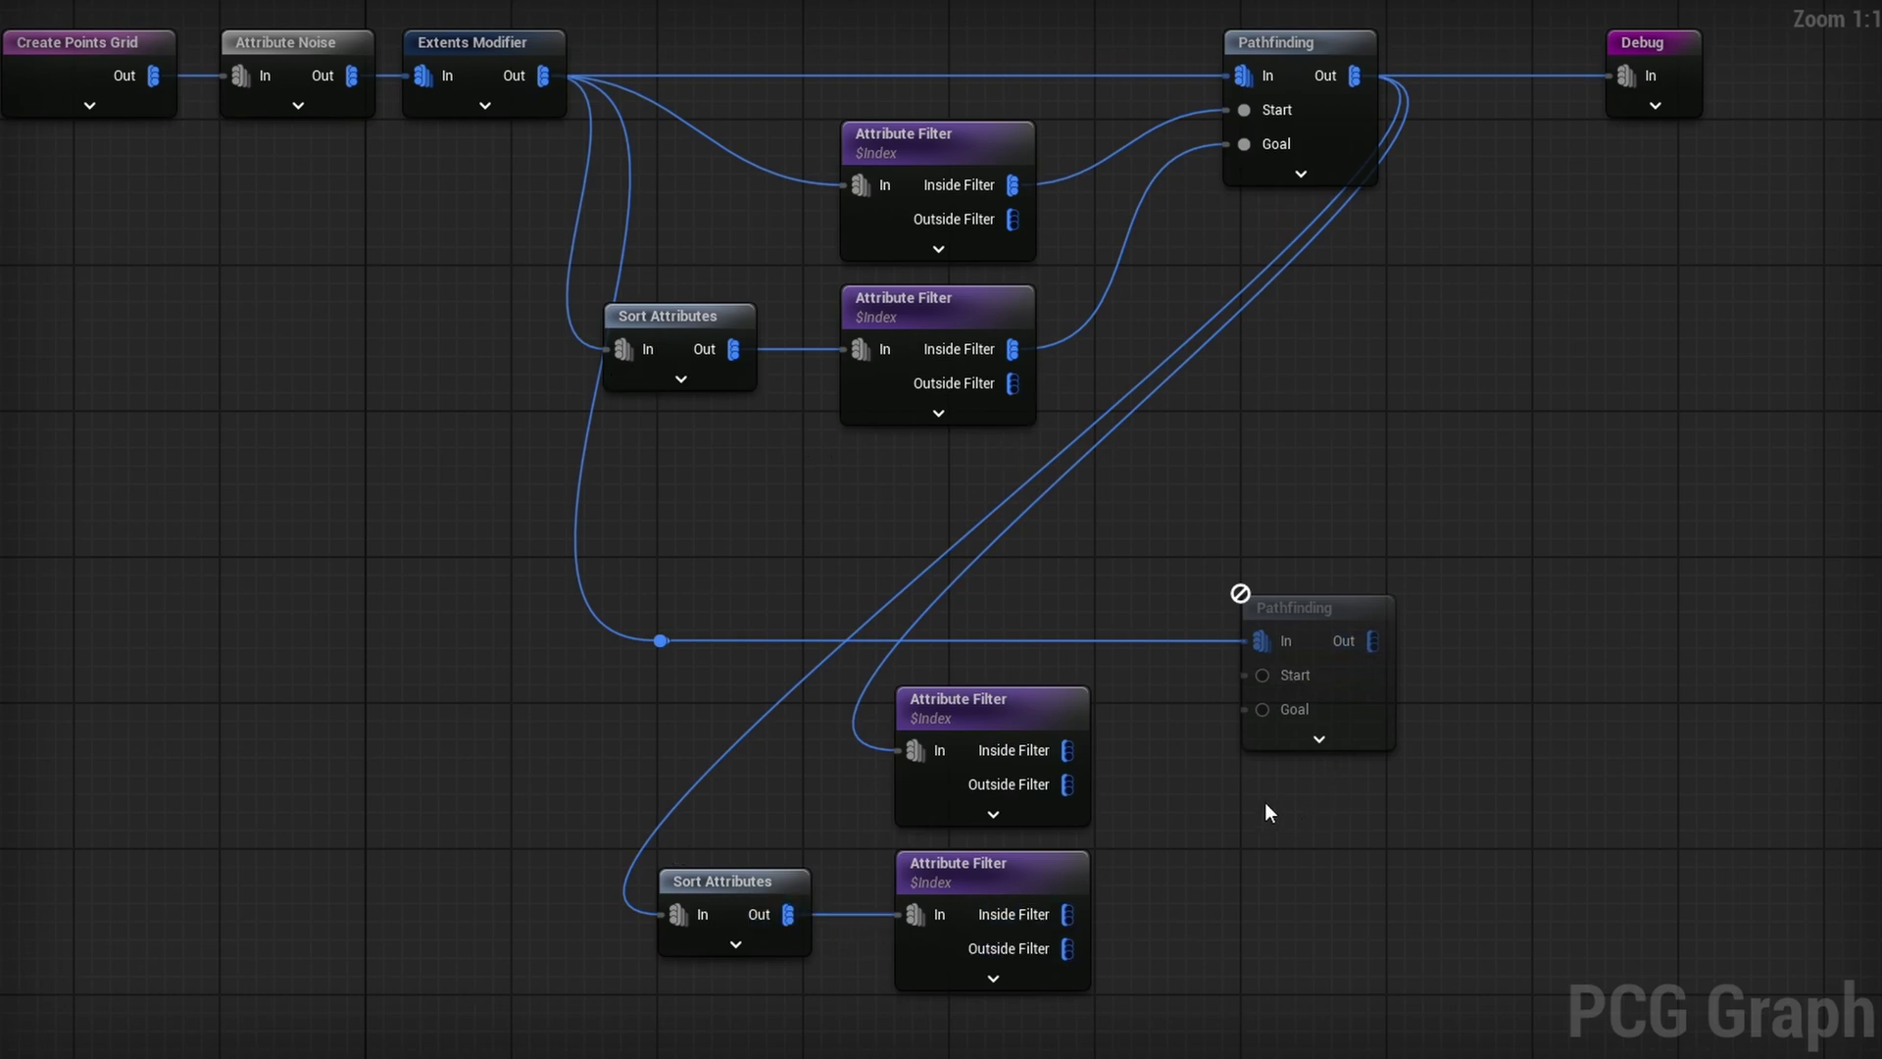
drag(1068, 750, 1261, 675)
drag(1068, 914, 1265, 710)
right_drag(1402, 890, 1400, 819)
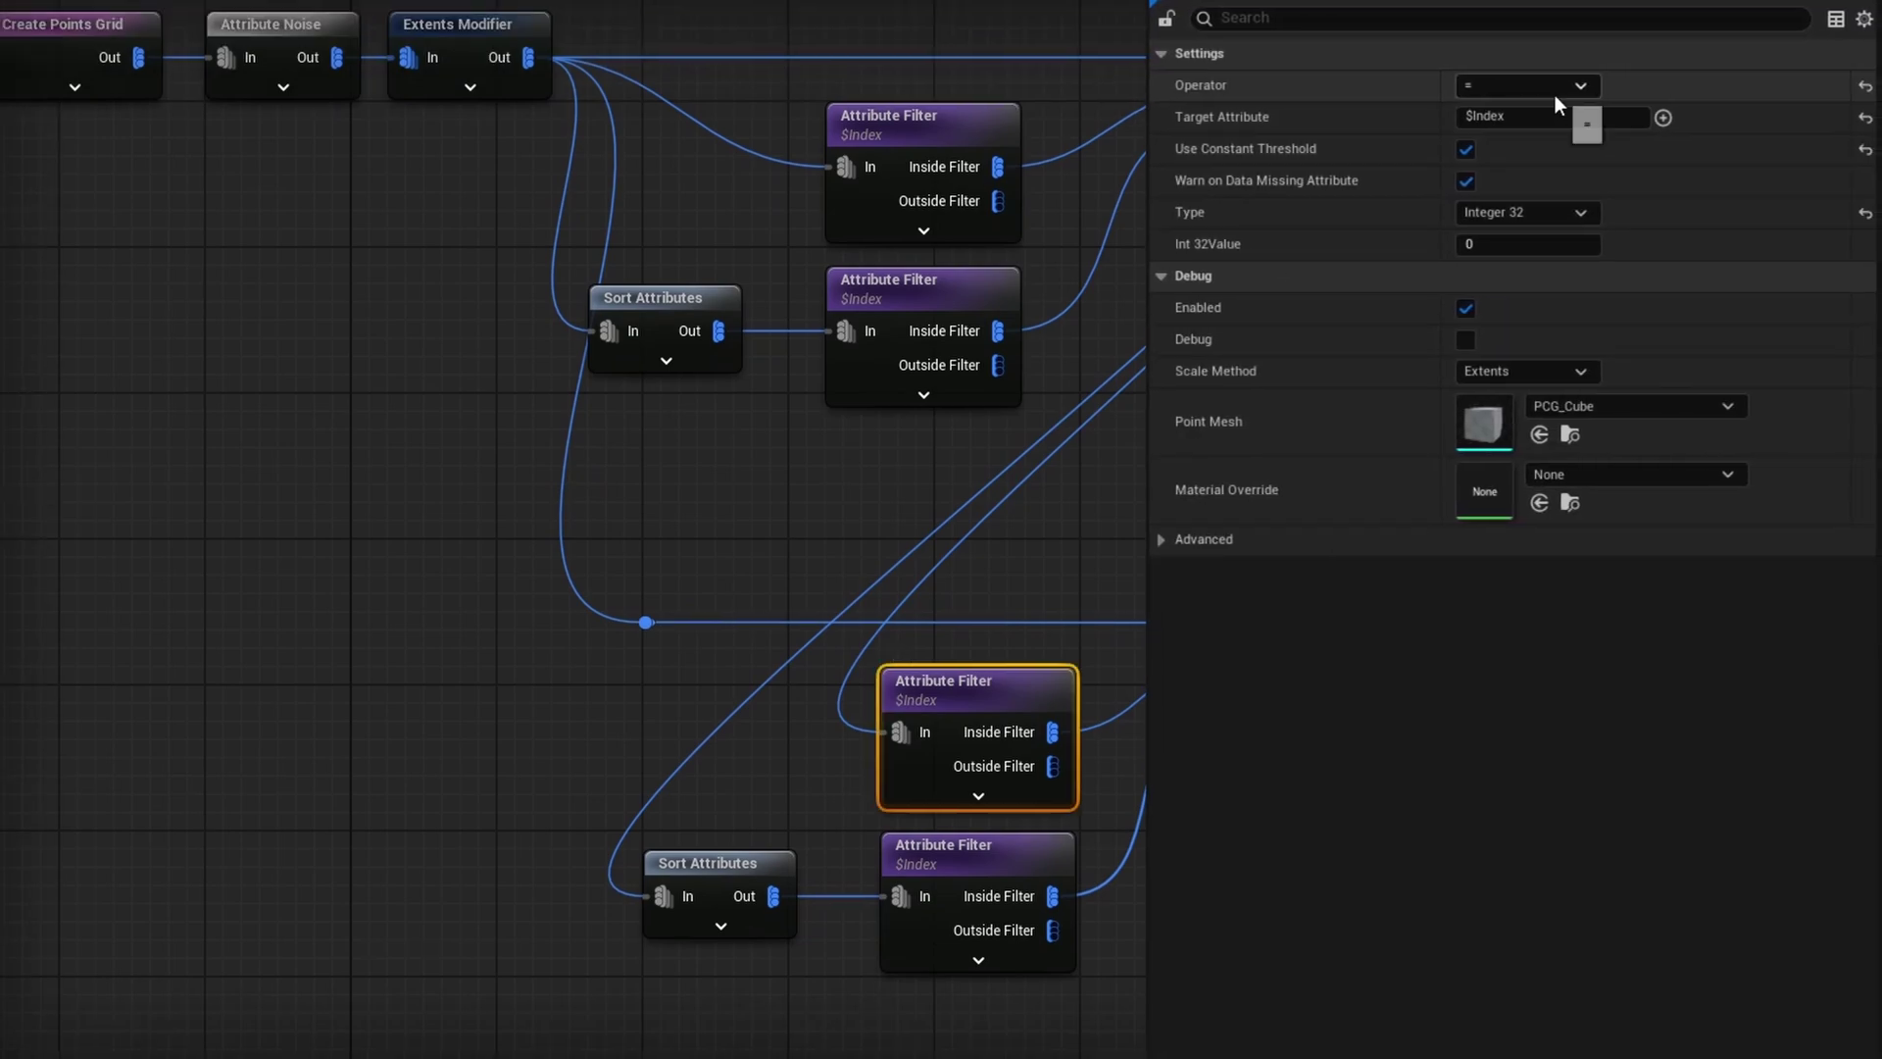
Step: Set the Int 32 value of both copied Attribute Filter nodes to 10
click(1555, 94)
click(1510, 200)
click(1511, 243)
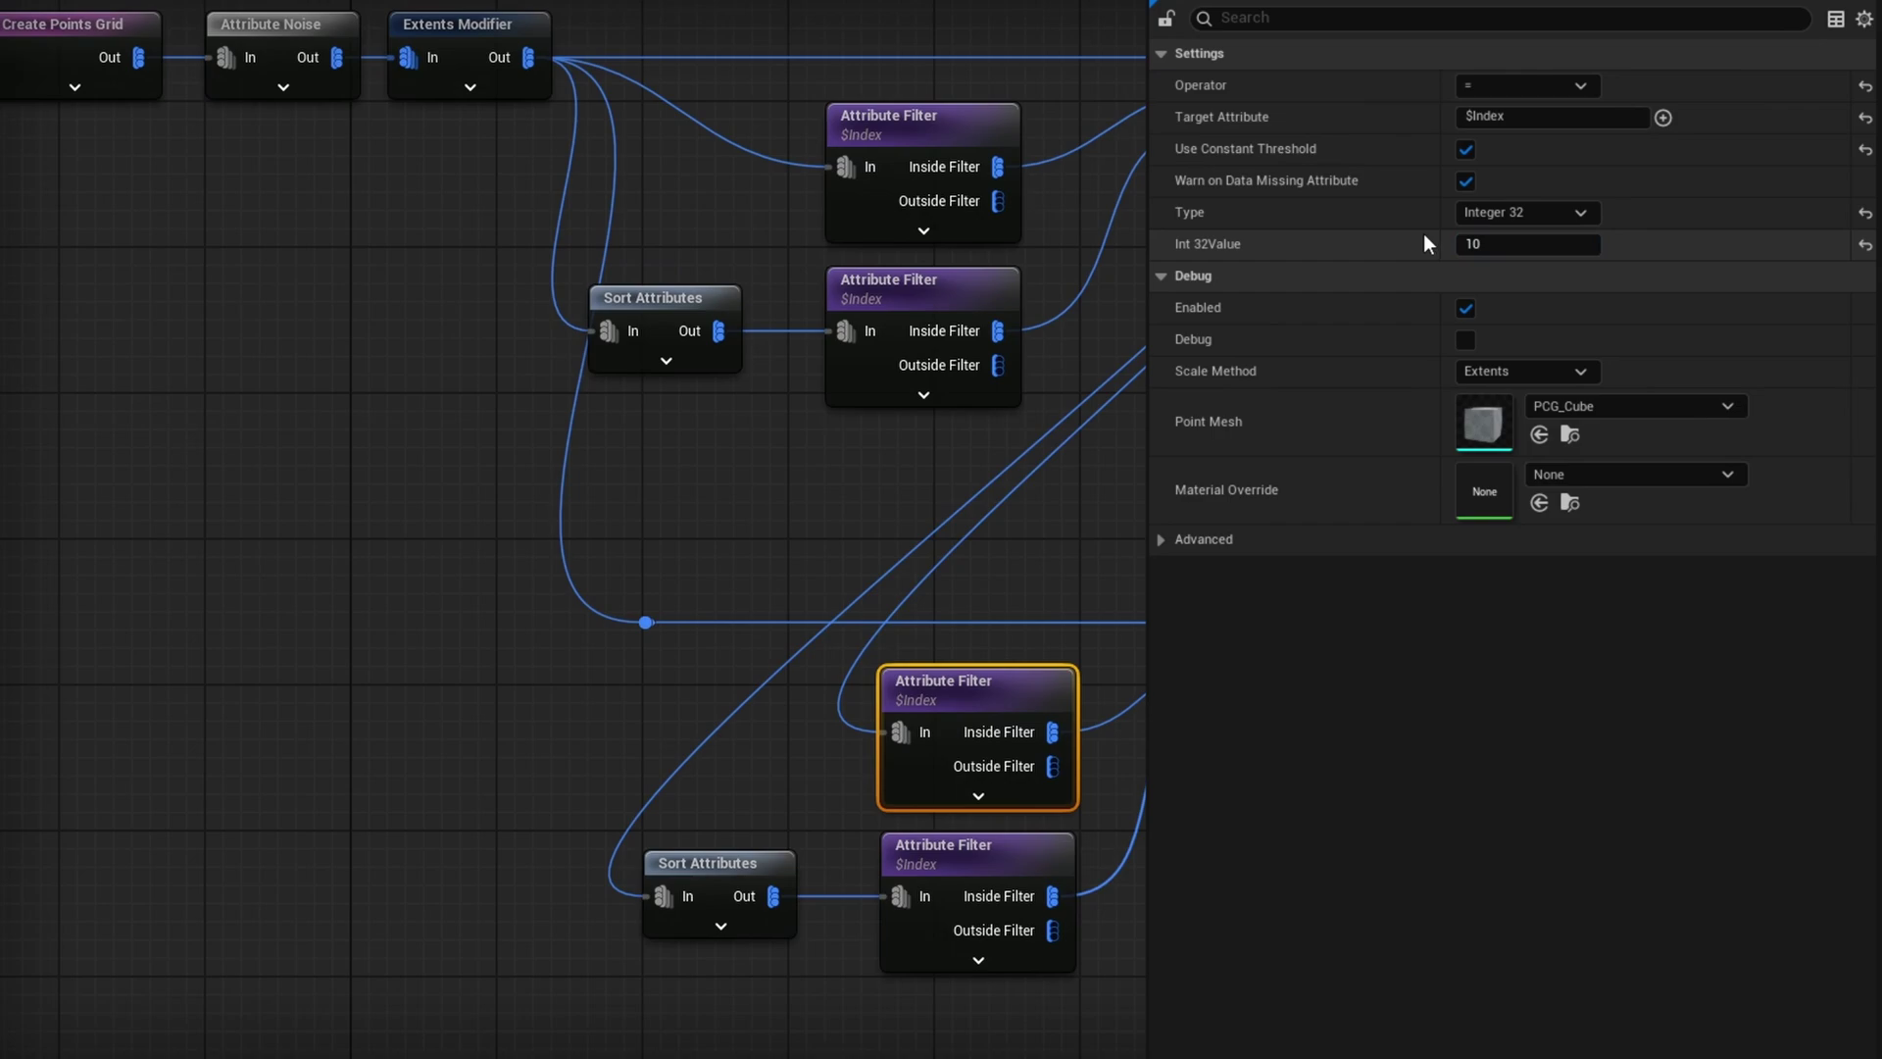
click(988, 855)
click(1529, 235)
text(10)
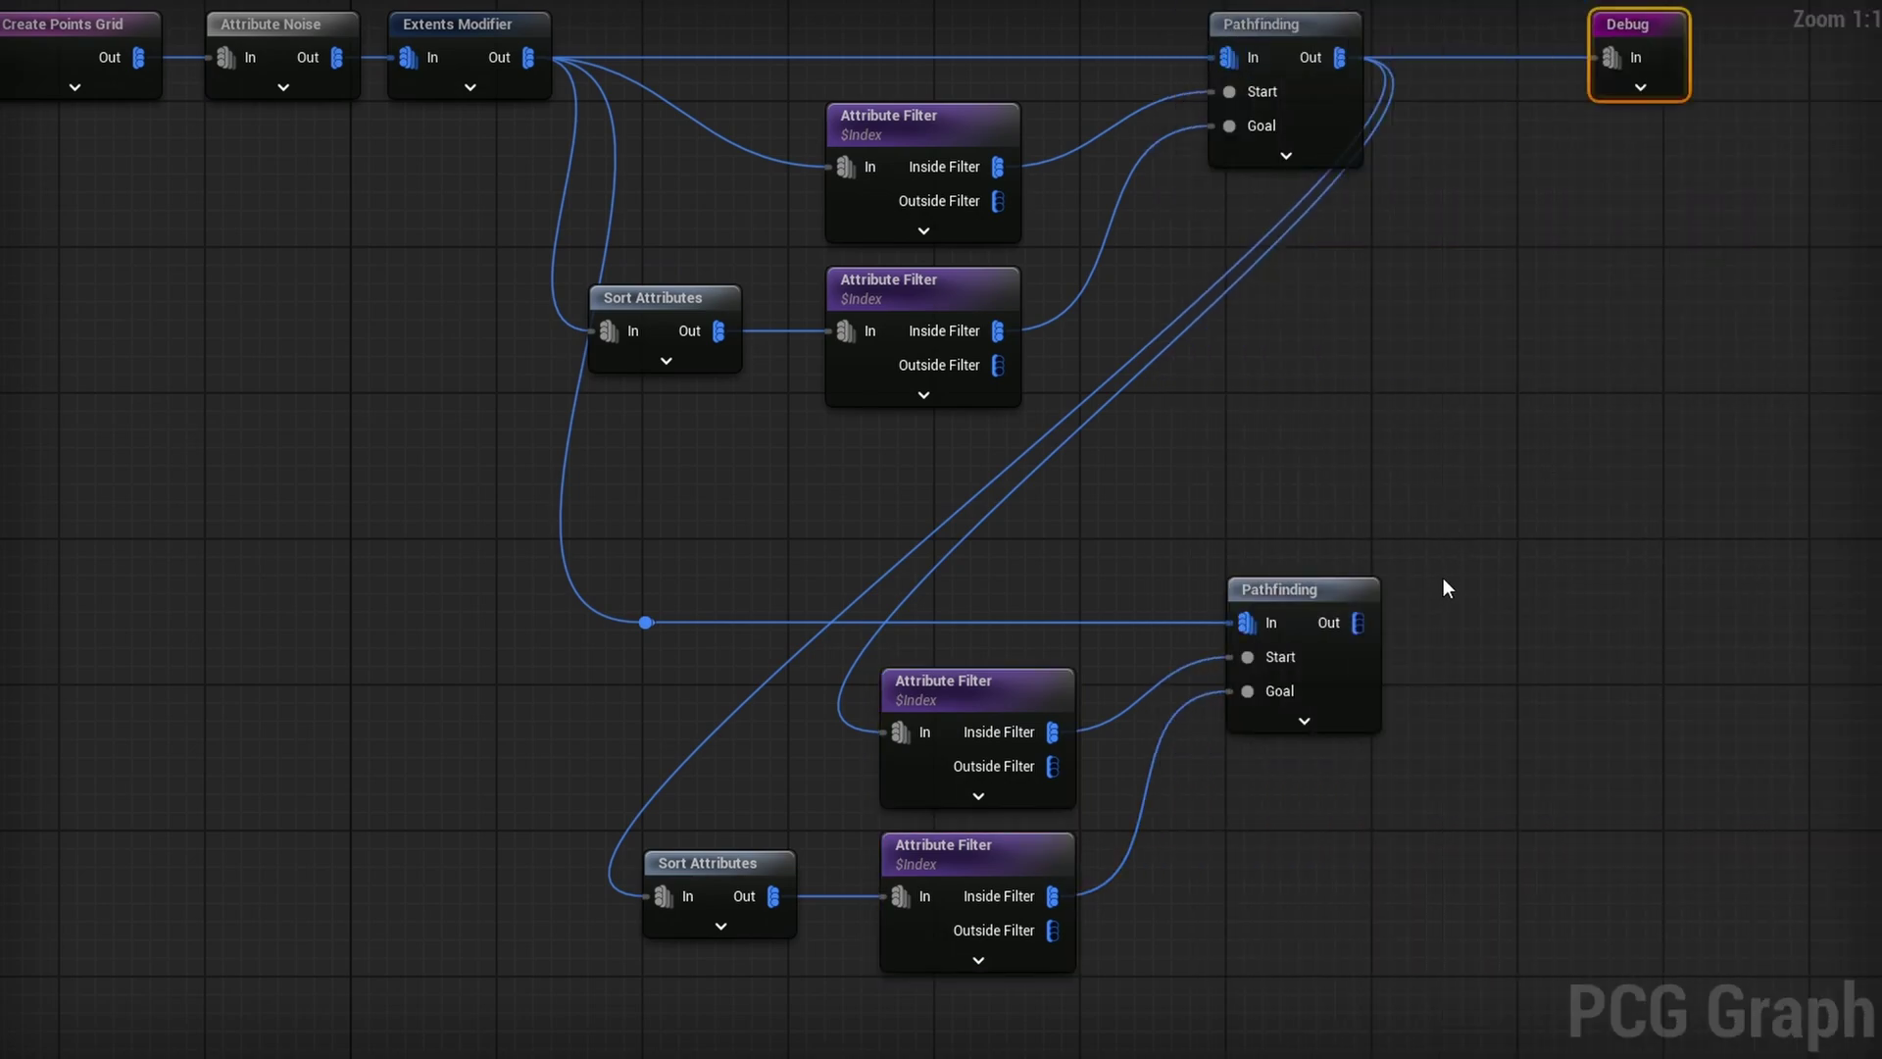
Step: Connect a copy of the Debug node to the second Pathfinding output and set its material override to the green debug material
key(ctrl+v)
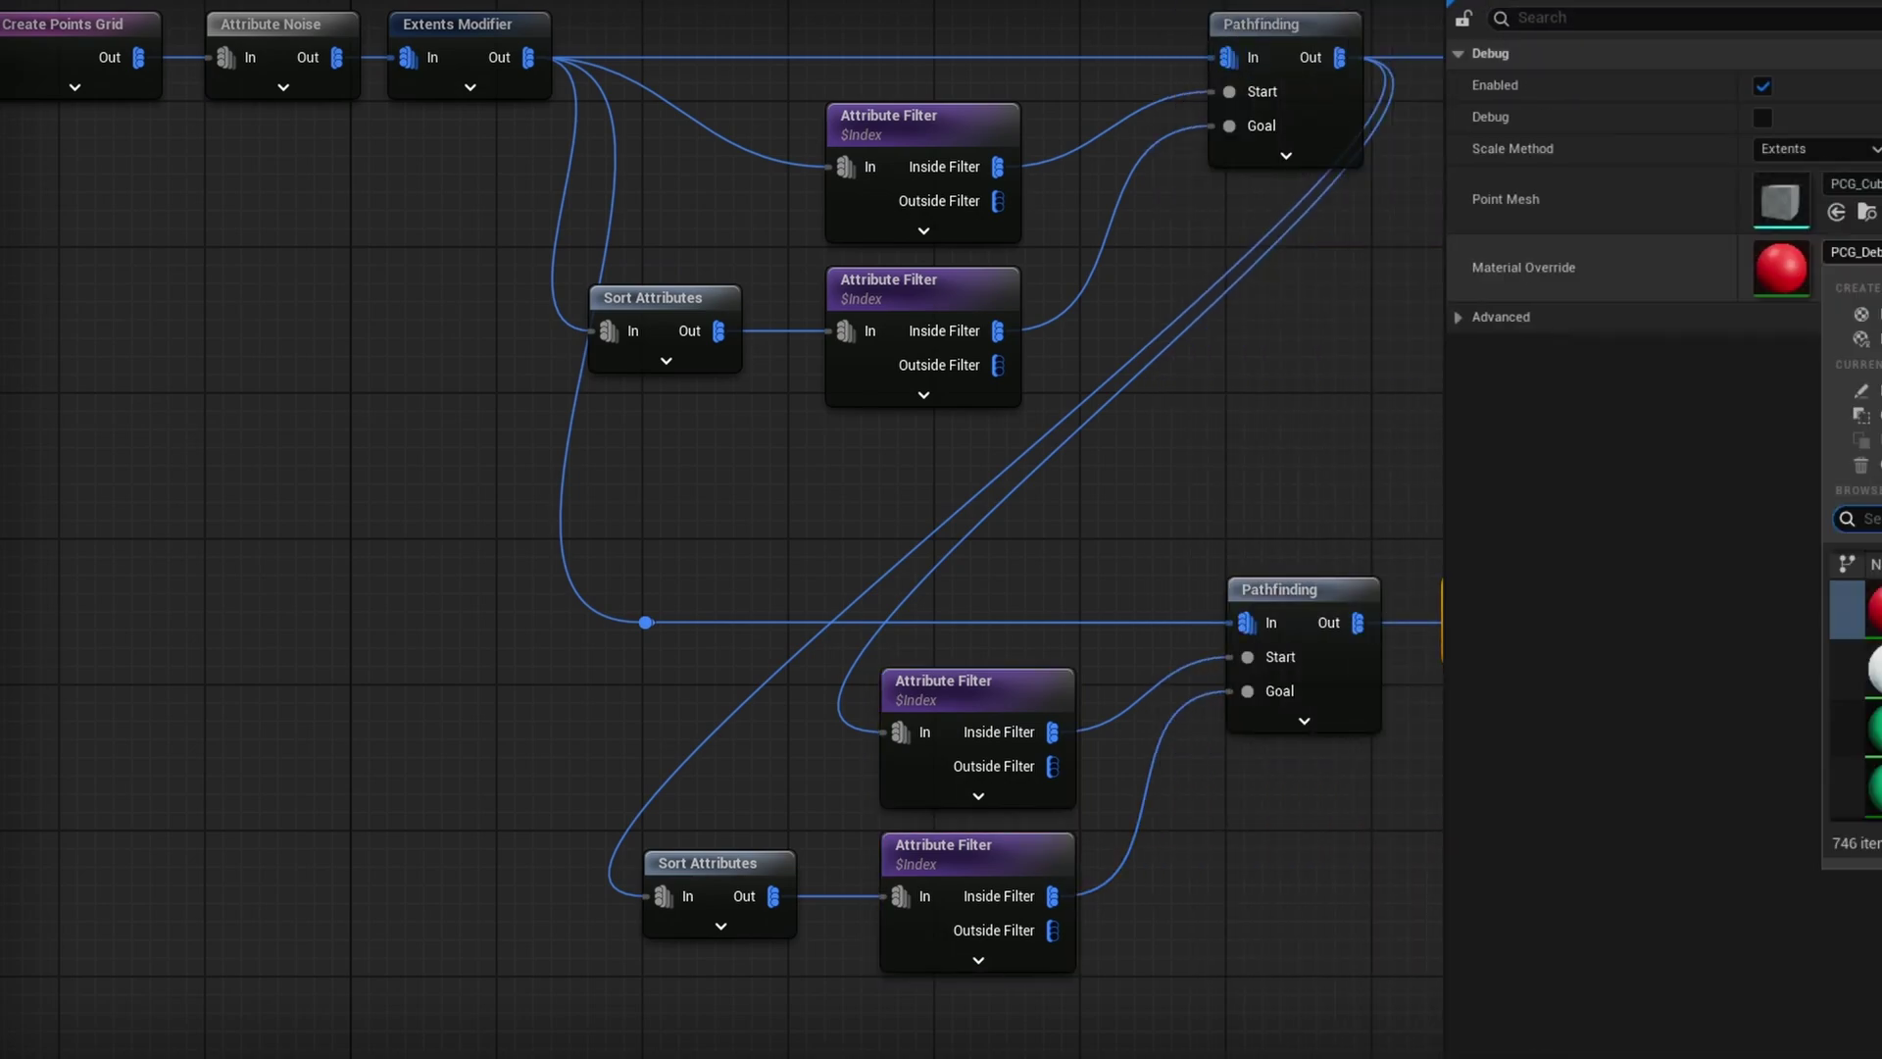
click(1627, 252)
scroll(1721, 674, up, 2)
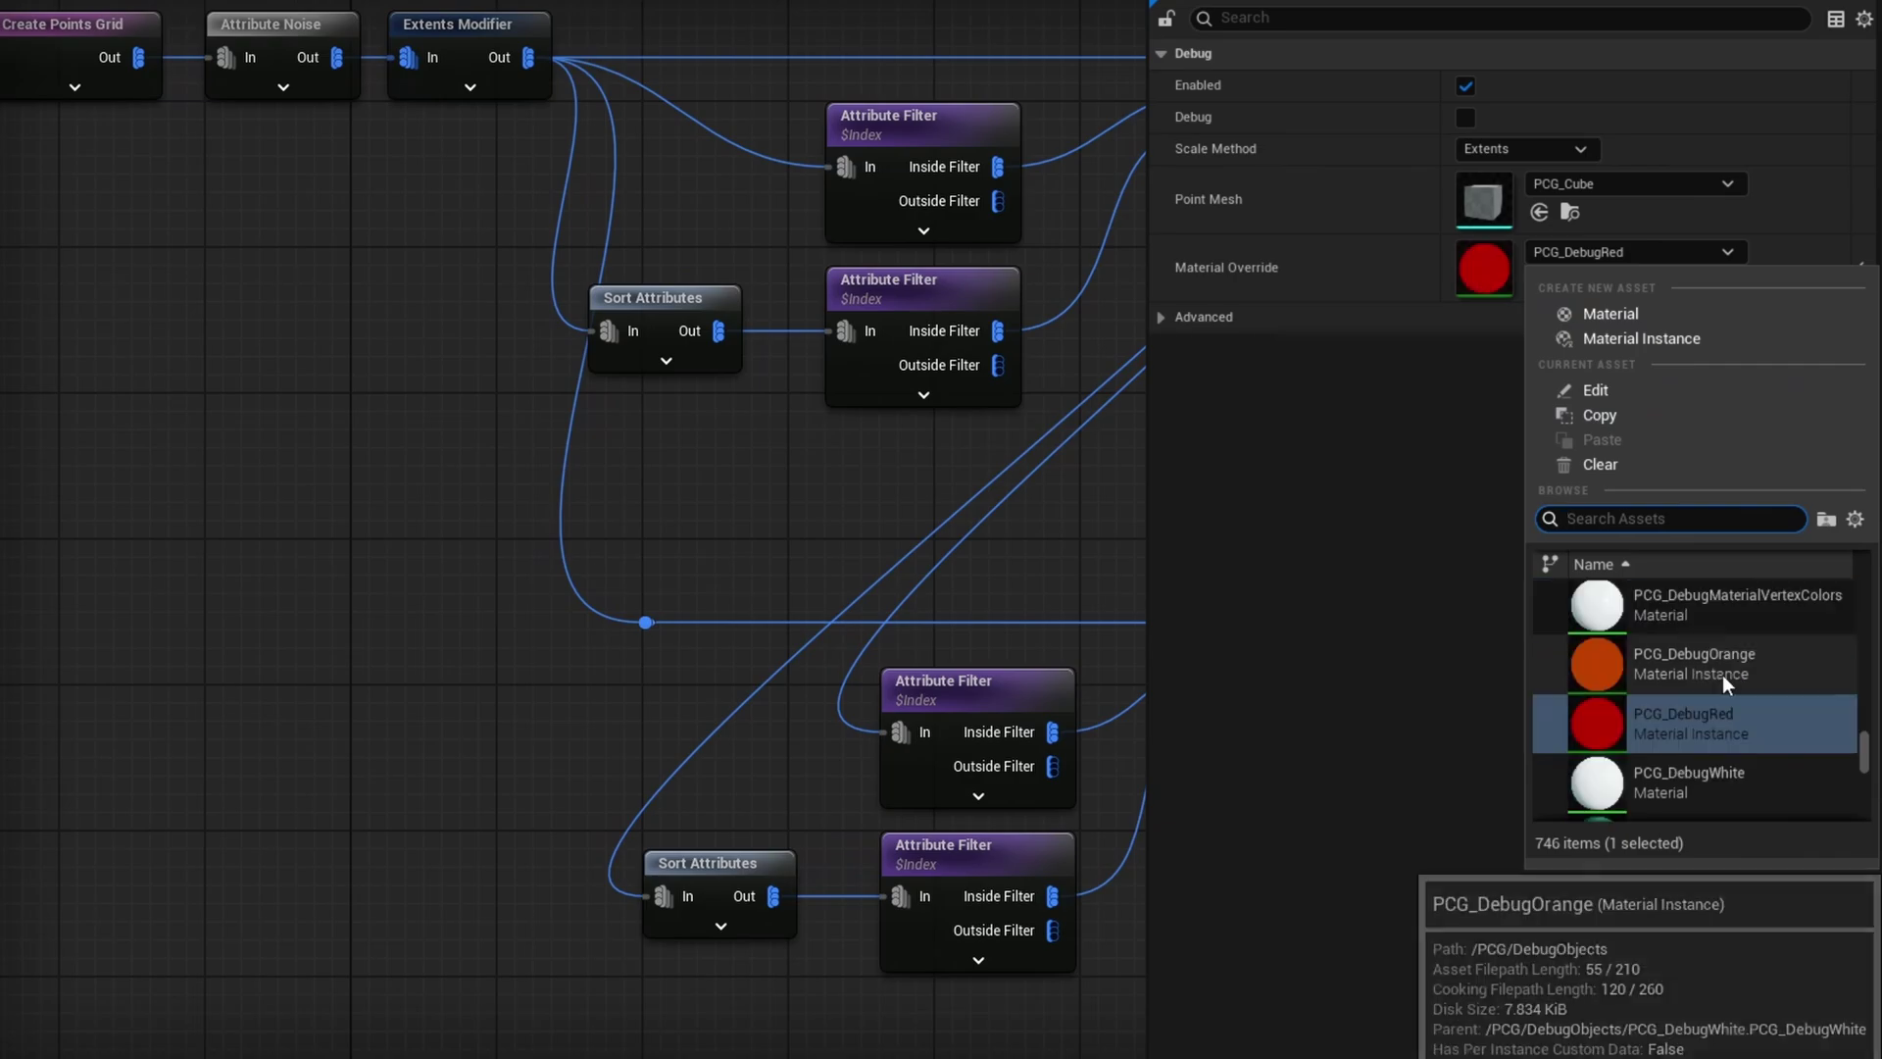
scroll(1720, 675, up, 2)
click(1709, 614)
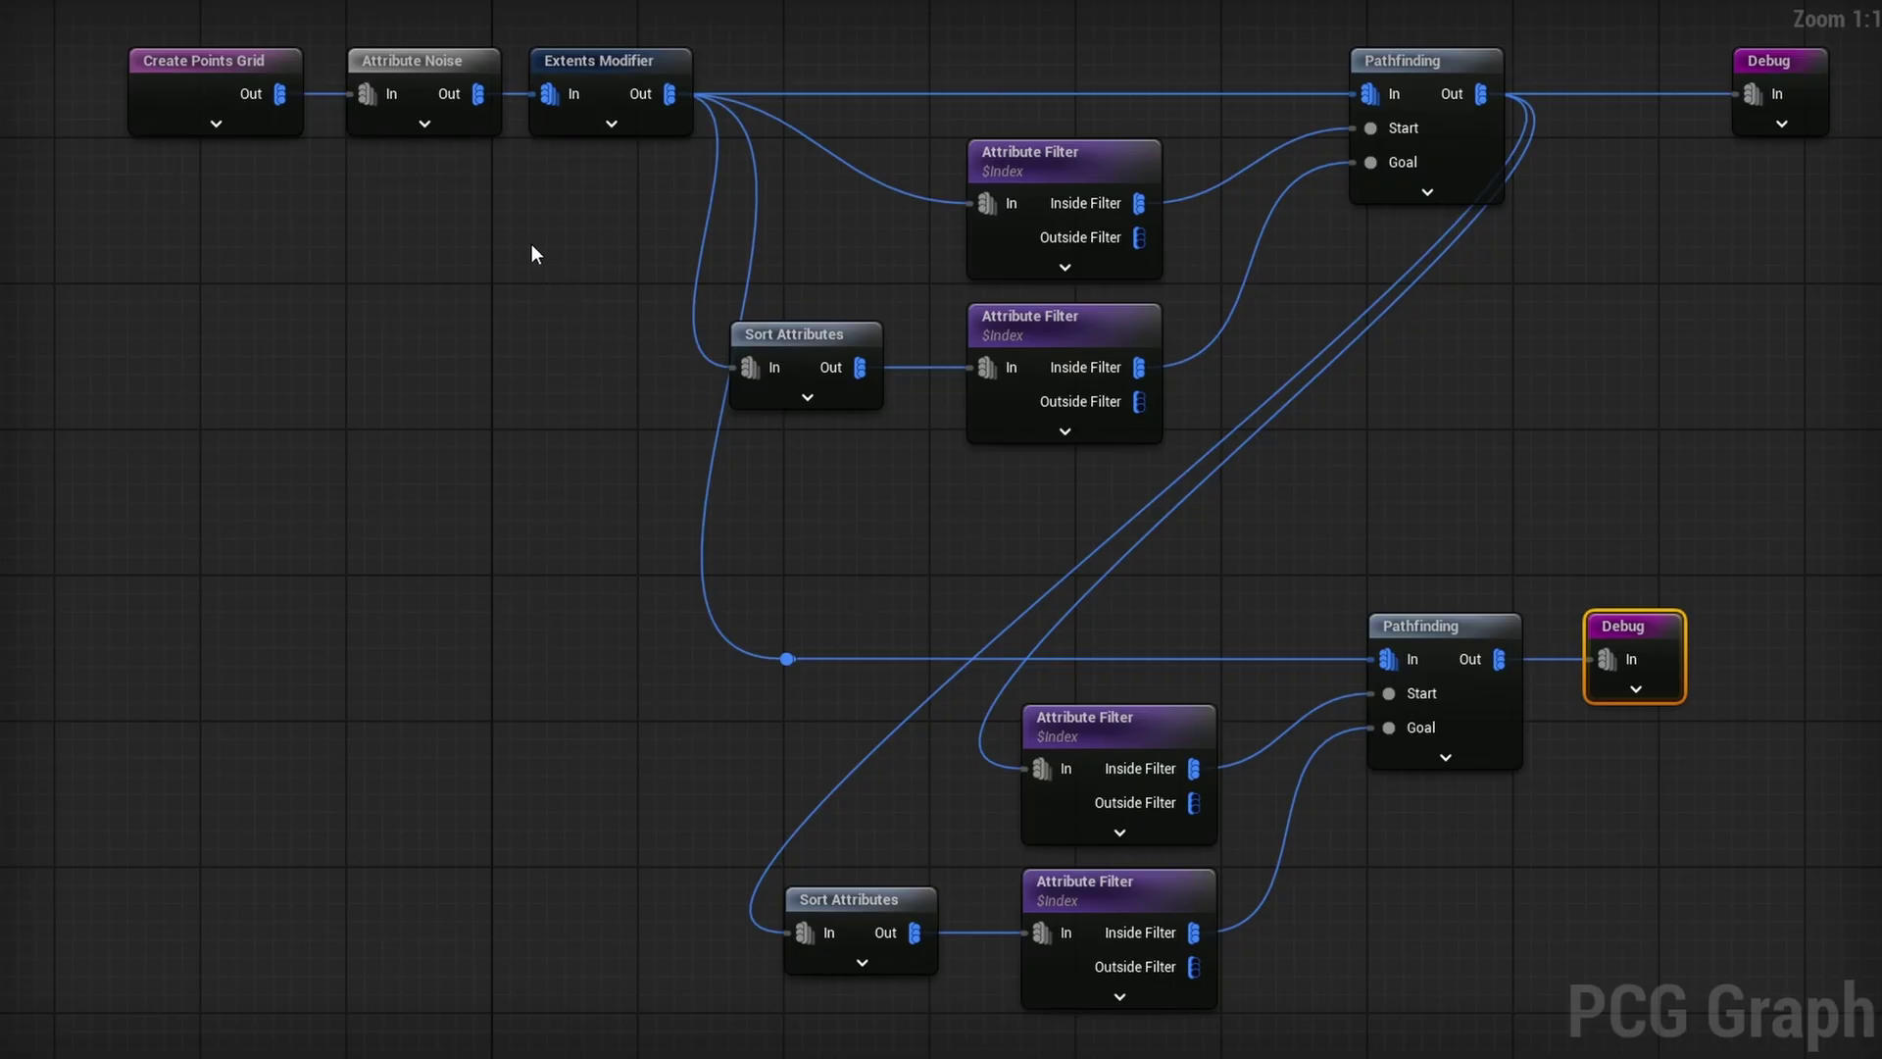
Step: Insert a copy of the Attribute Noise node between the reroute point and the second Pathfinding node's In pin
drag(429, 202, 407, 51)
key(ctrl+v)
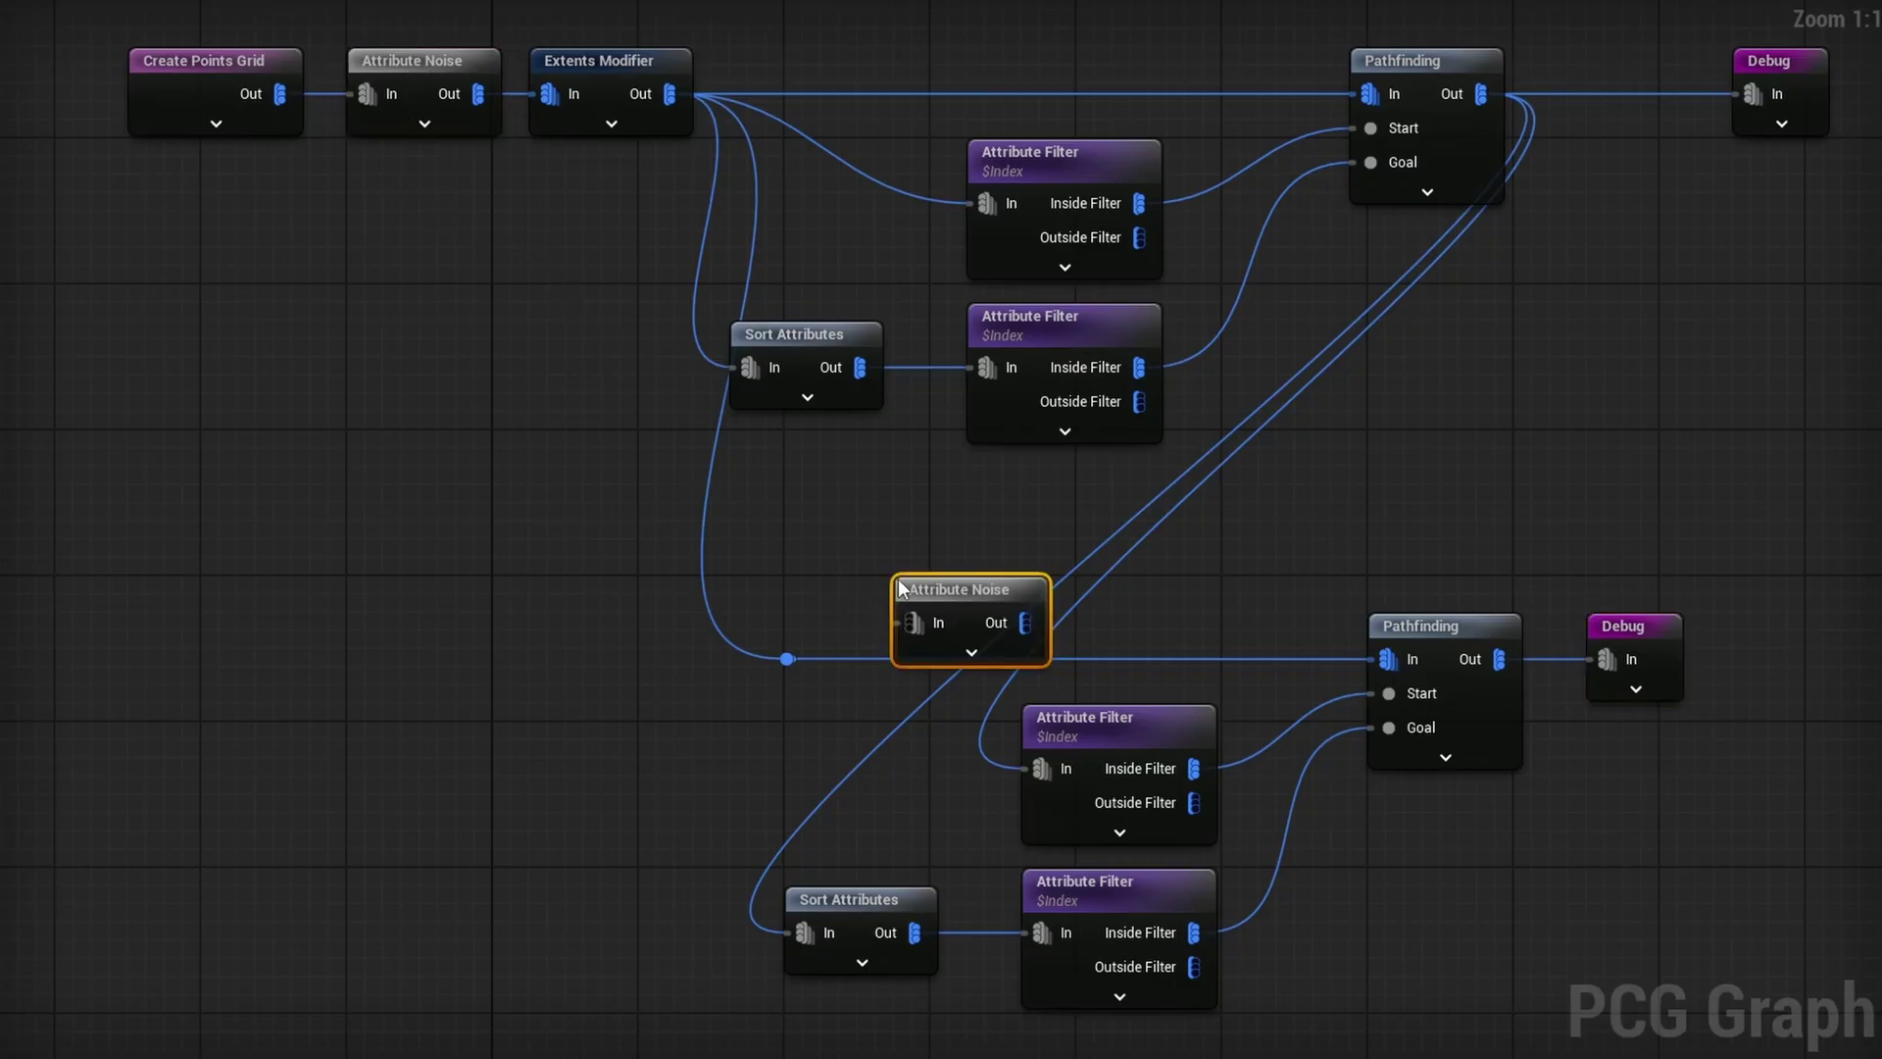
alt+click(833, 661)
drag(787, 658, 1384, 663)
drag(968, 608, 1222, 644)
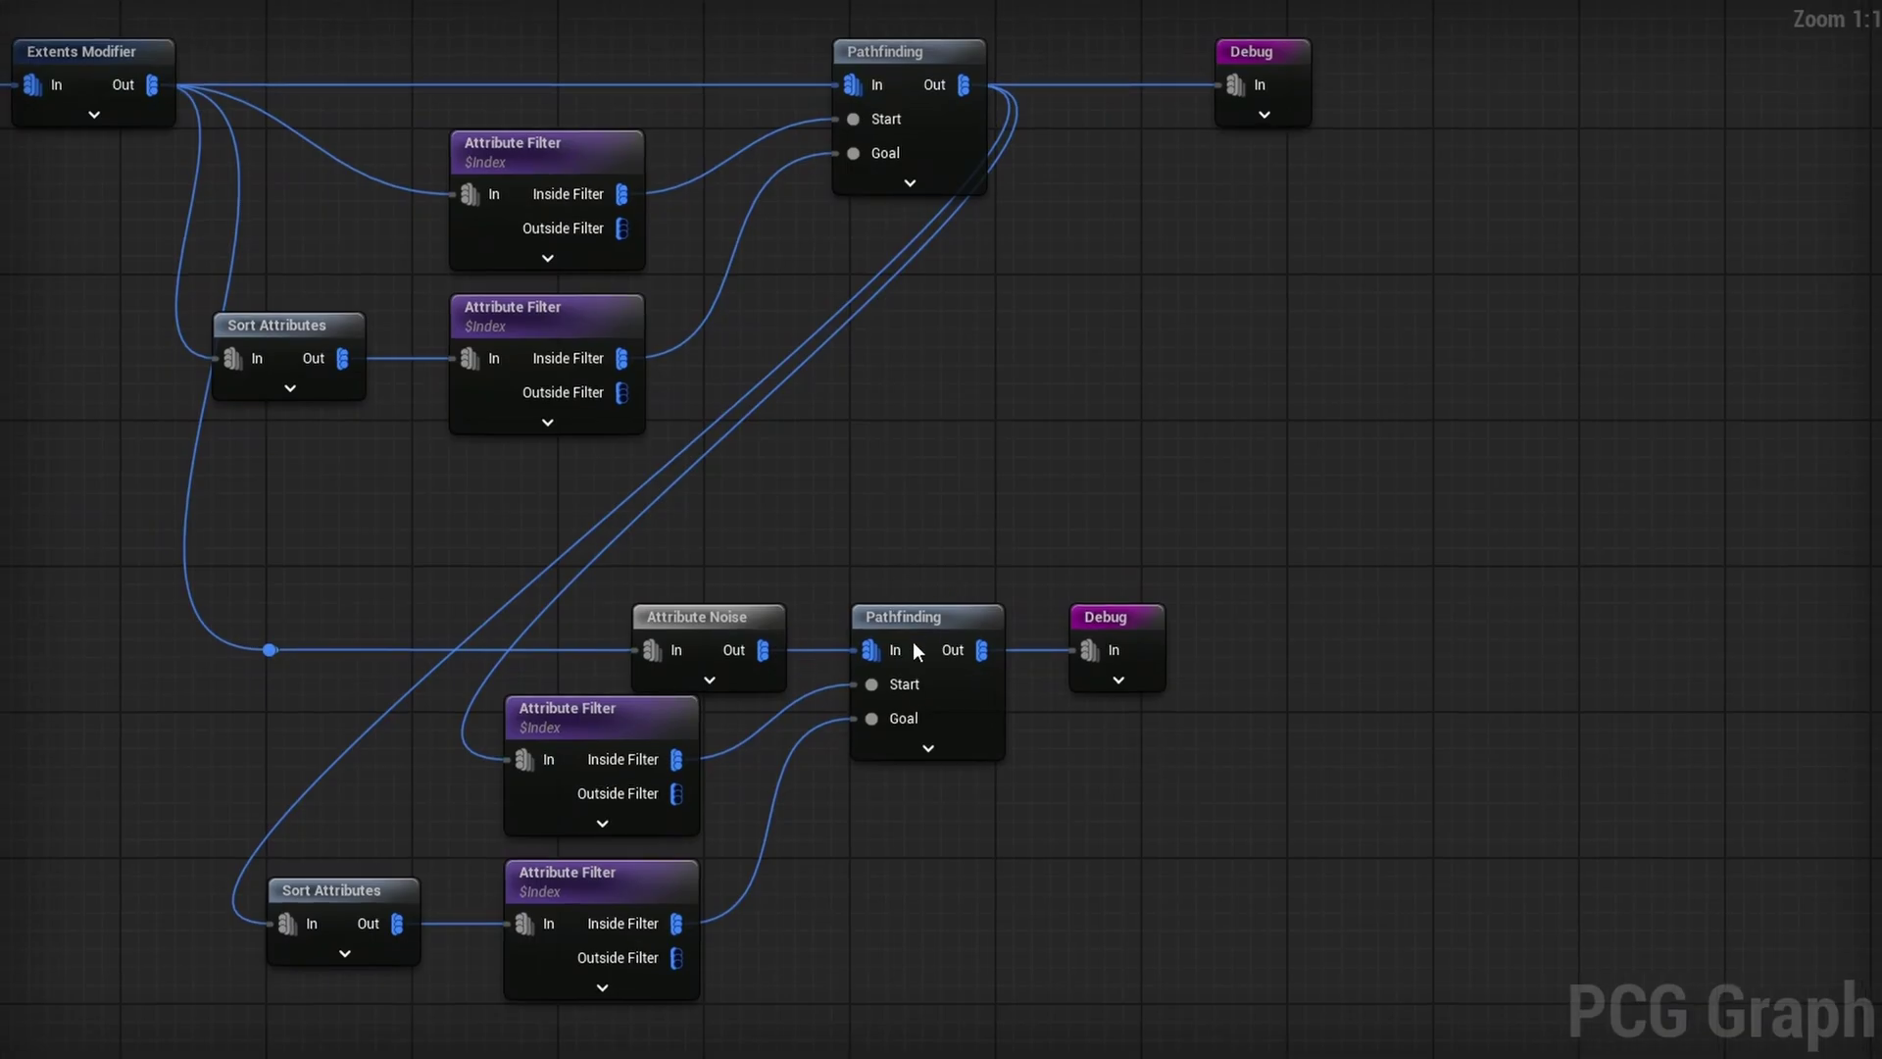
Step: Add a Difference node between the second Pathfinding and its Debug node, with the first Pathfinding output feeding Differences
click(1186, 615)
drag(1188, 616, 1622, 623)
right_click(1121, 543)
text(dif)
key(Return)
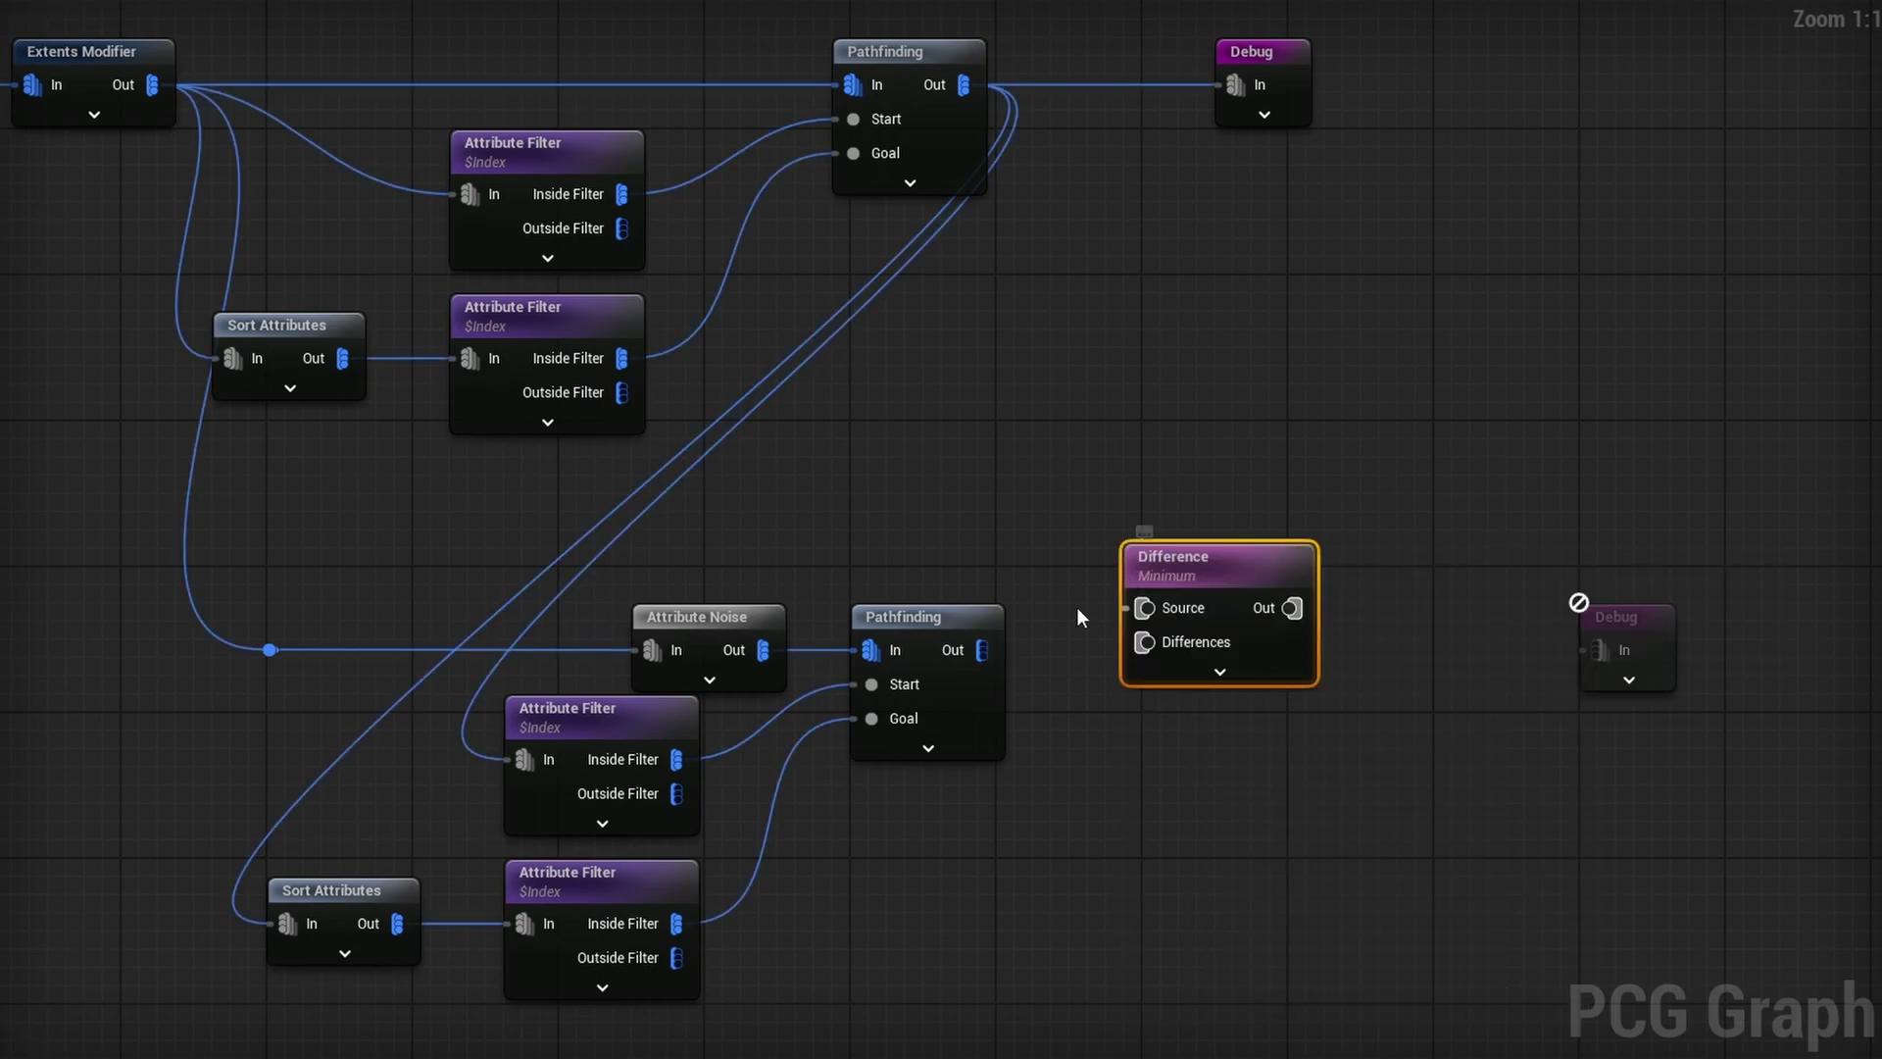
drag(973, 650, 1284, 619)
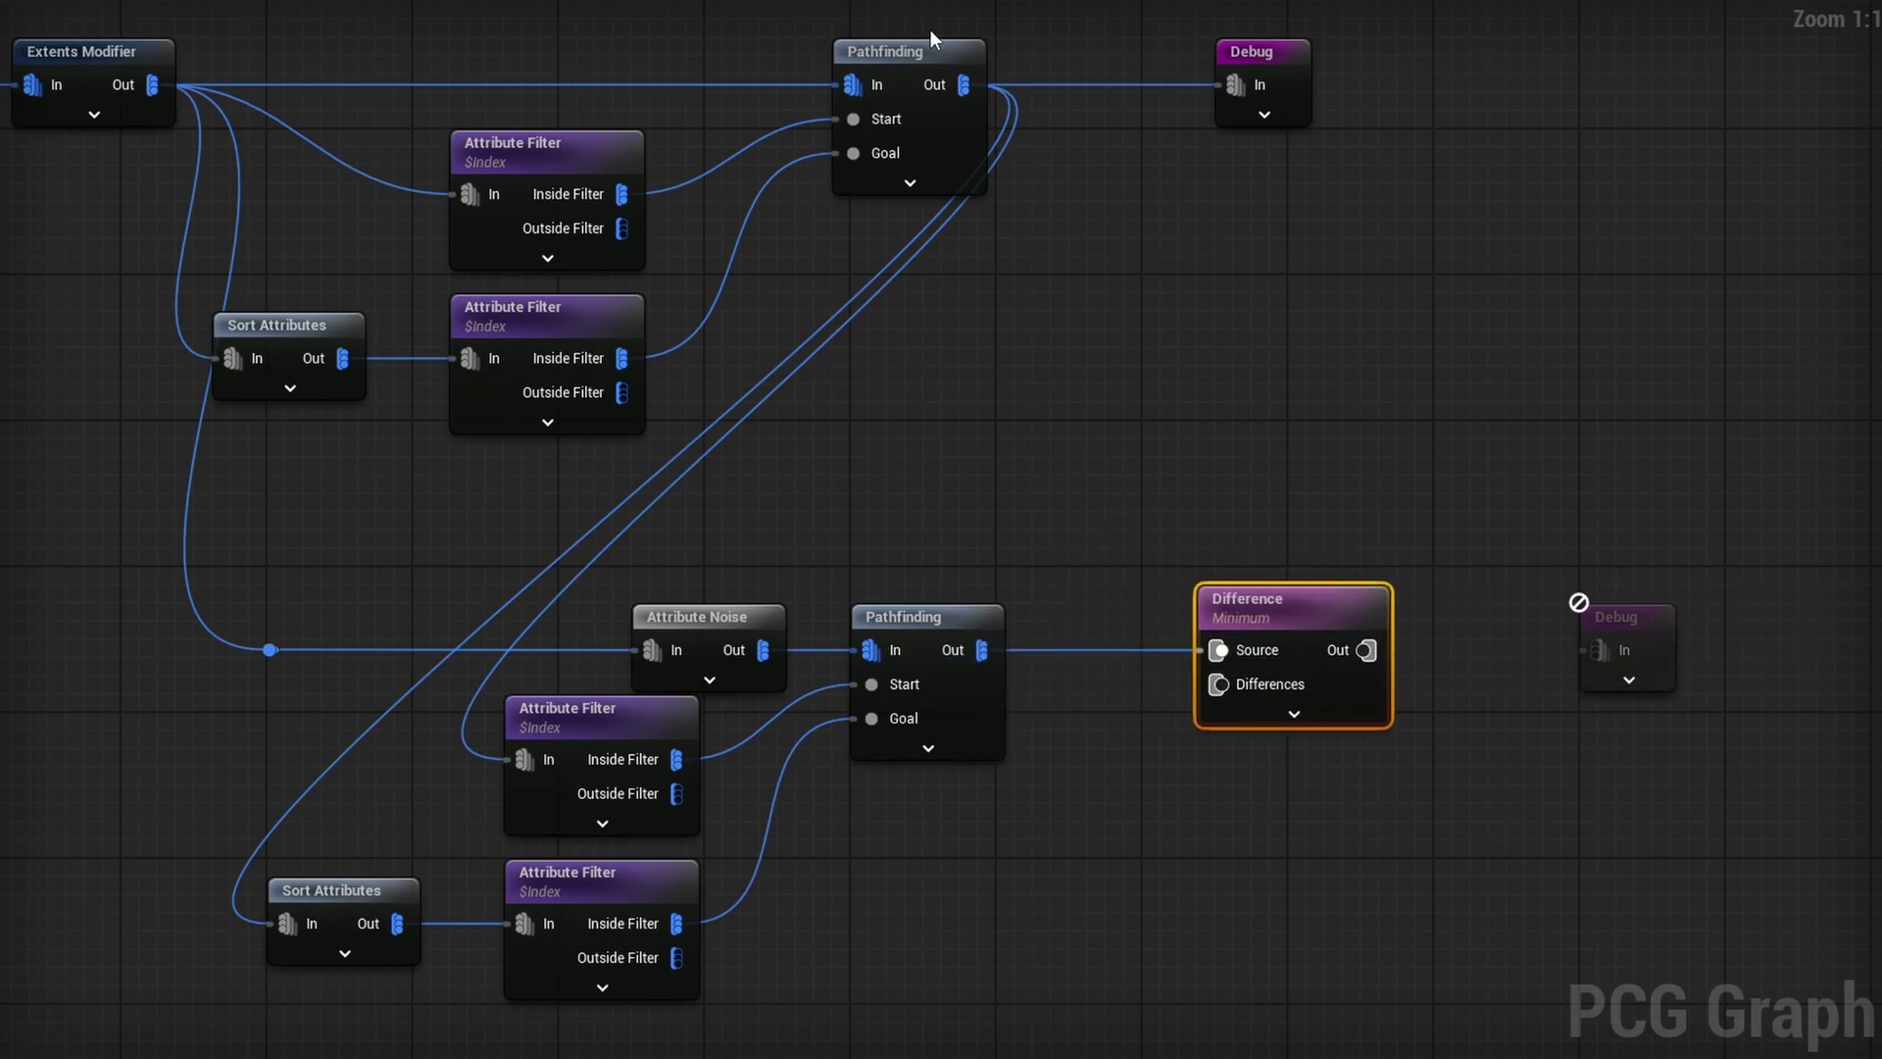
drag(964, 85, 1265, 687)
drag(1367, 650, 1611, 651)
Step: Set the Difference node's density function to Binary
click(1313, 614)
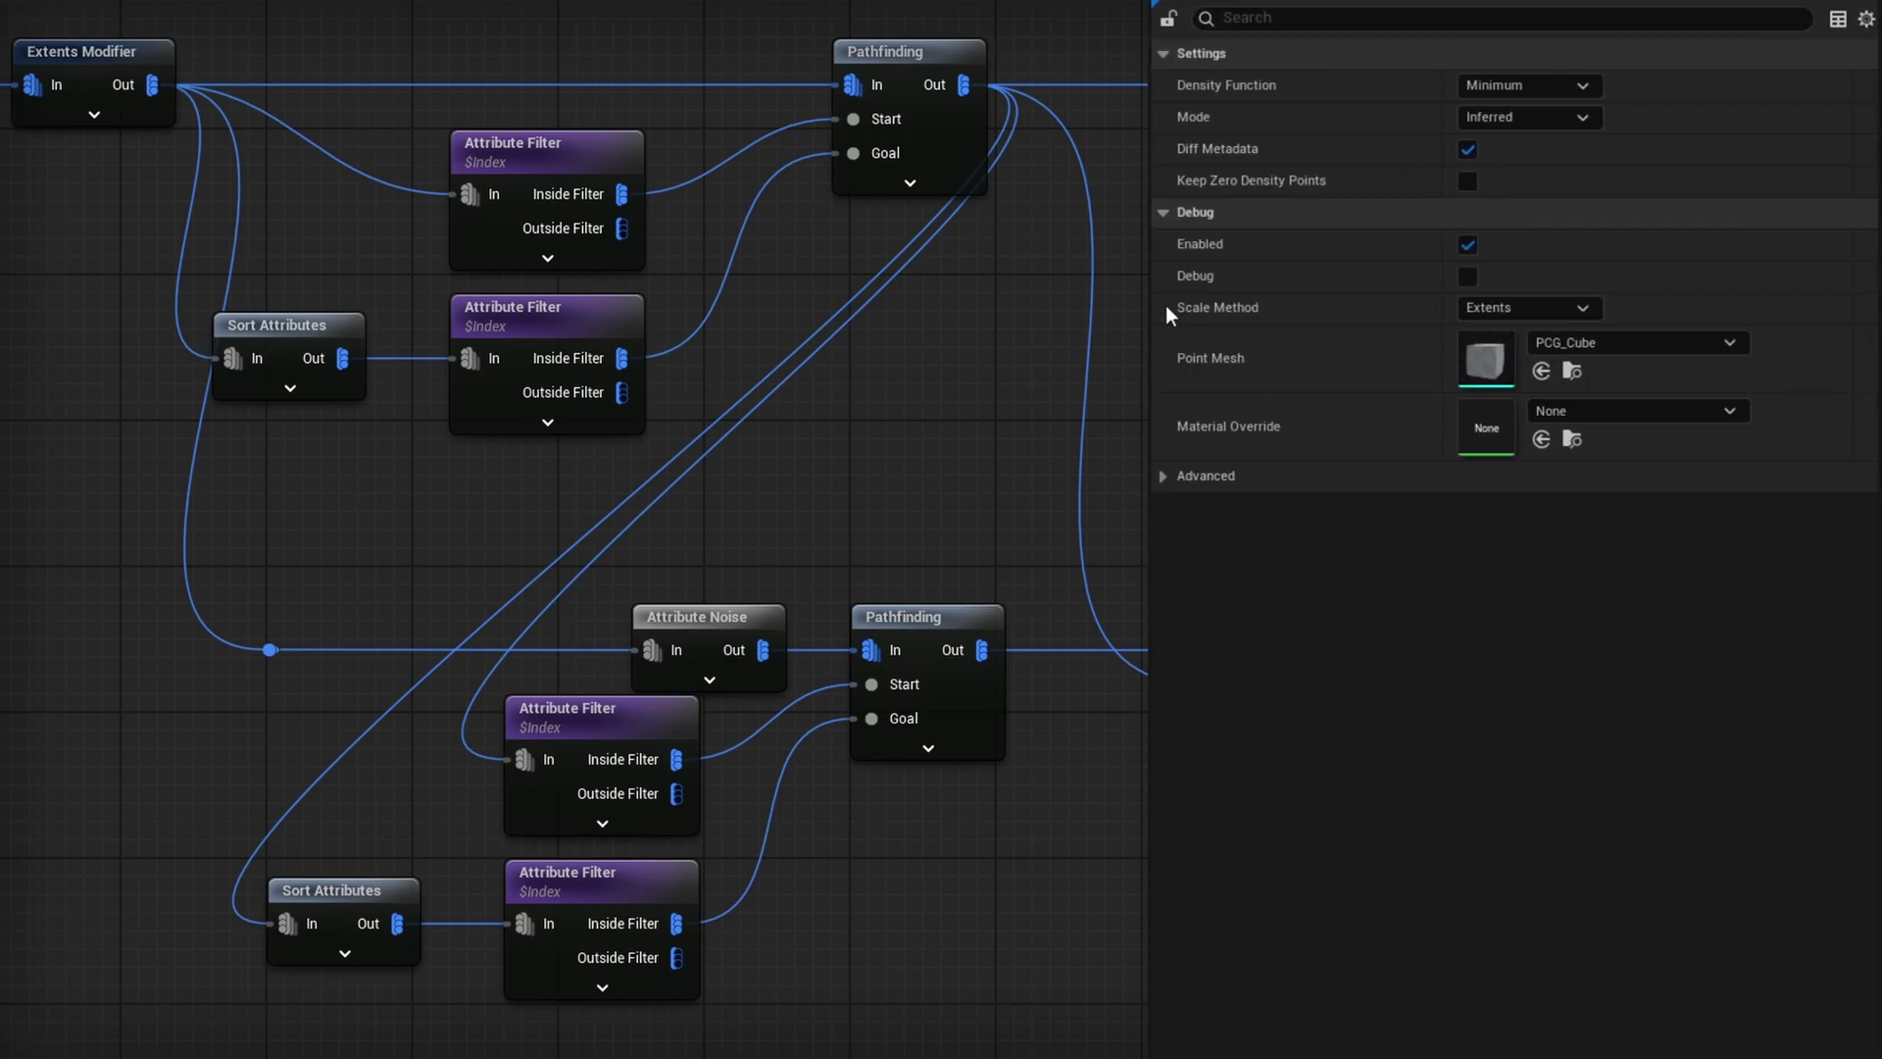
click(1566, 86)
click(1532, 154)
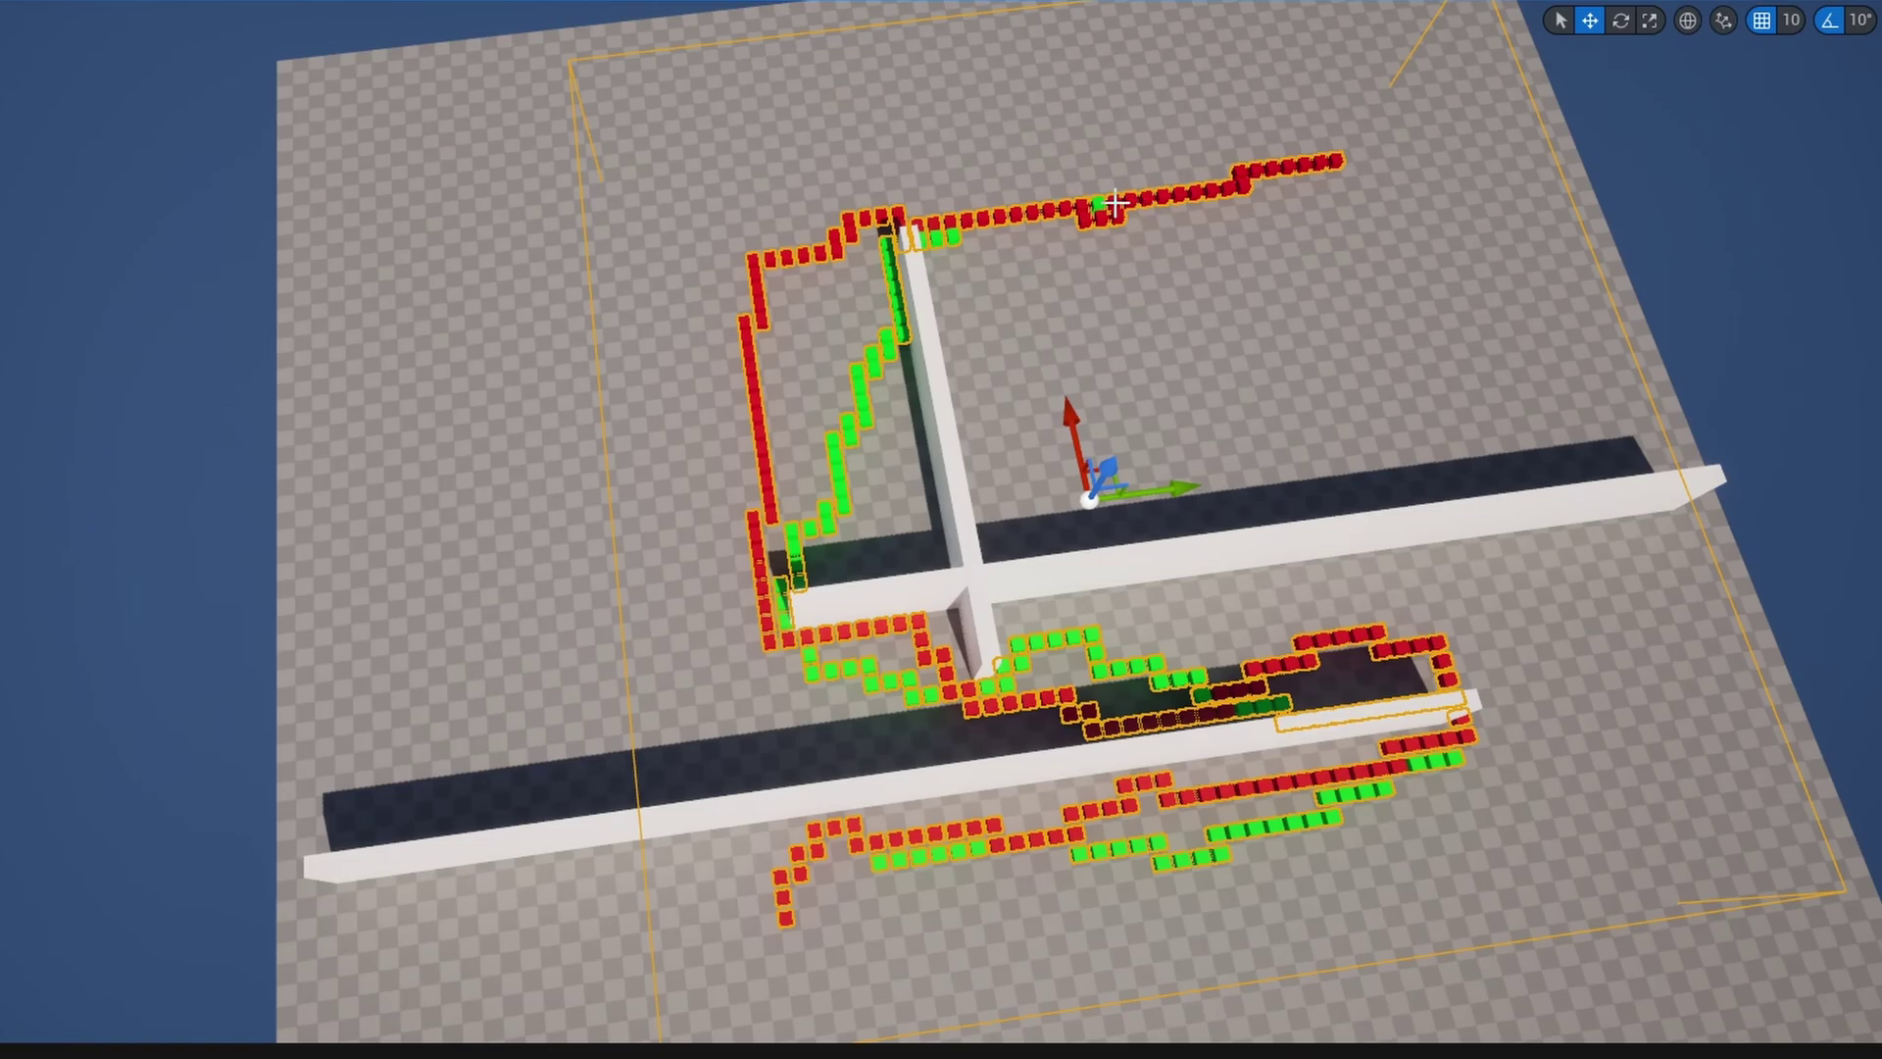
Step: Inspect where the green secondary path branches off and rejoins the red main path around the walls
key(w)
right_drag(828, 644, 828, 644)
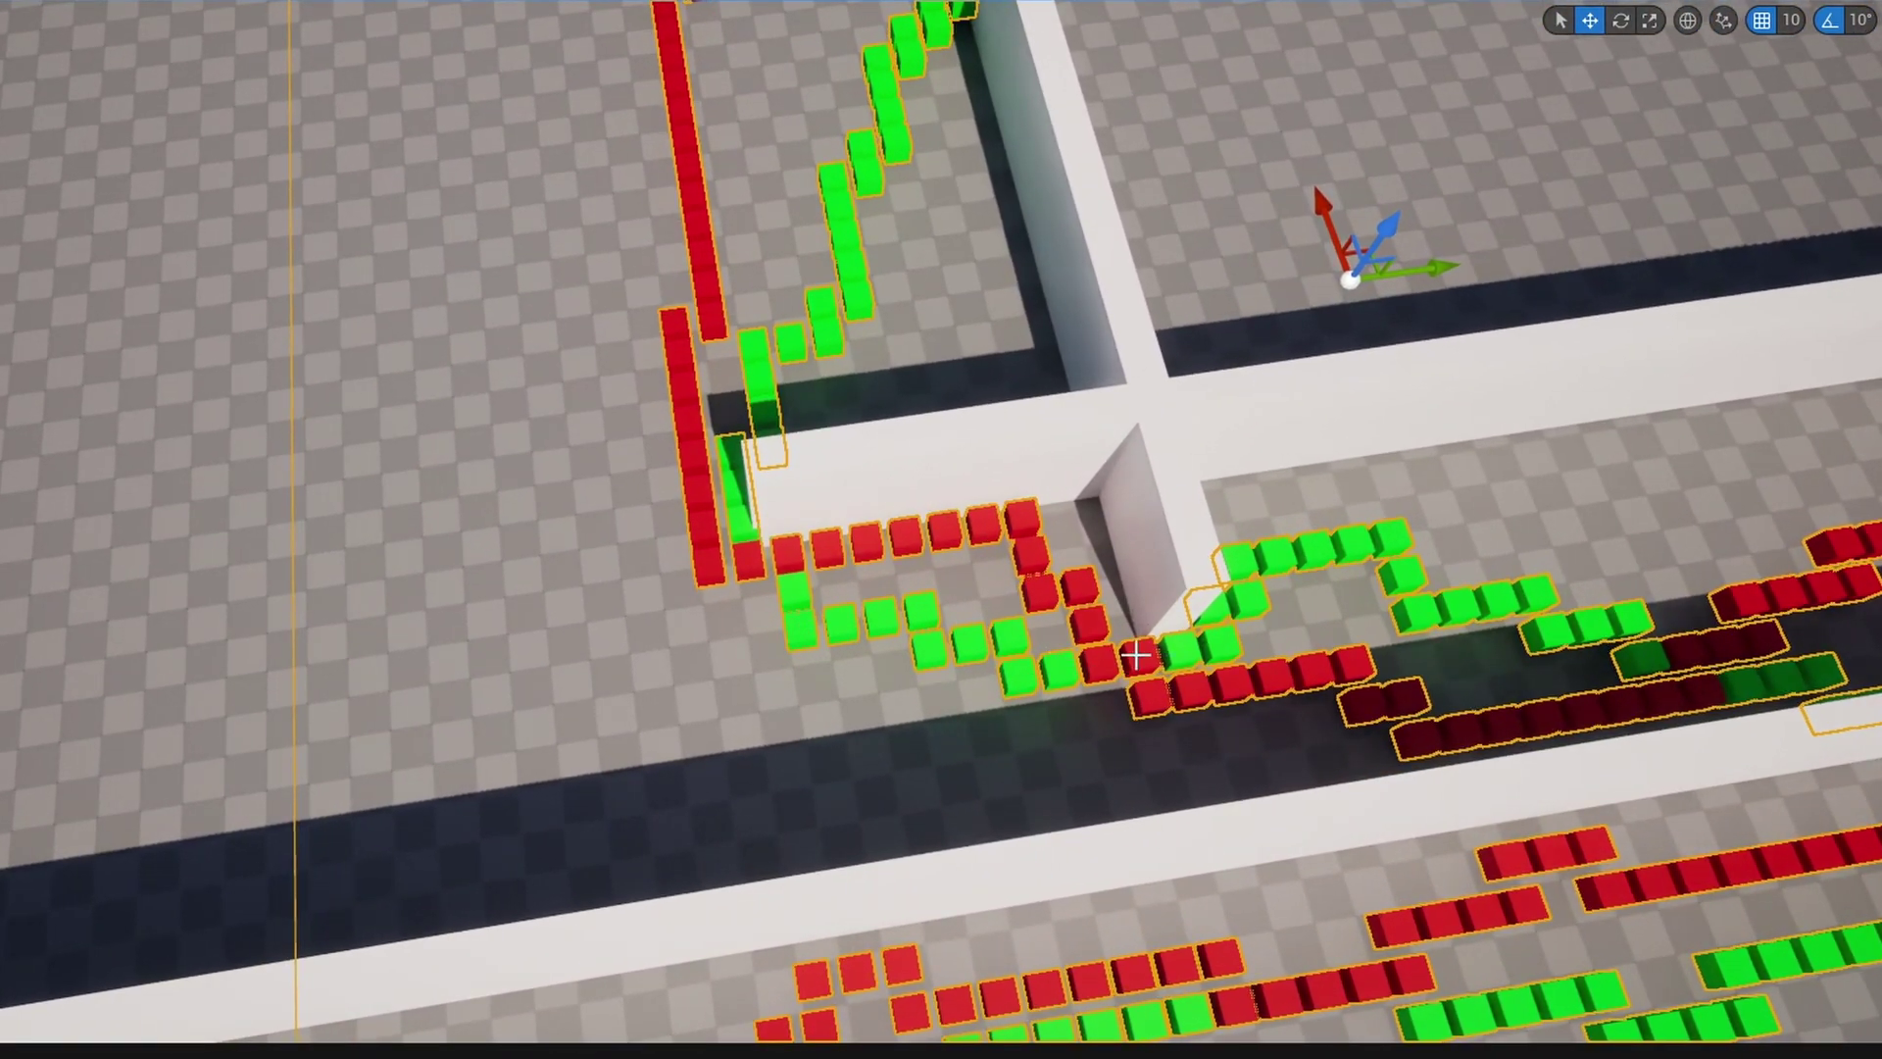
key(d)
right_drag(1029, 665, 1029, 664)
drag(1516, 617, 609, 778)
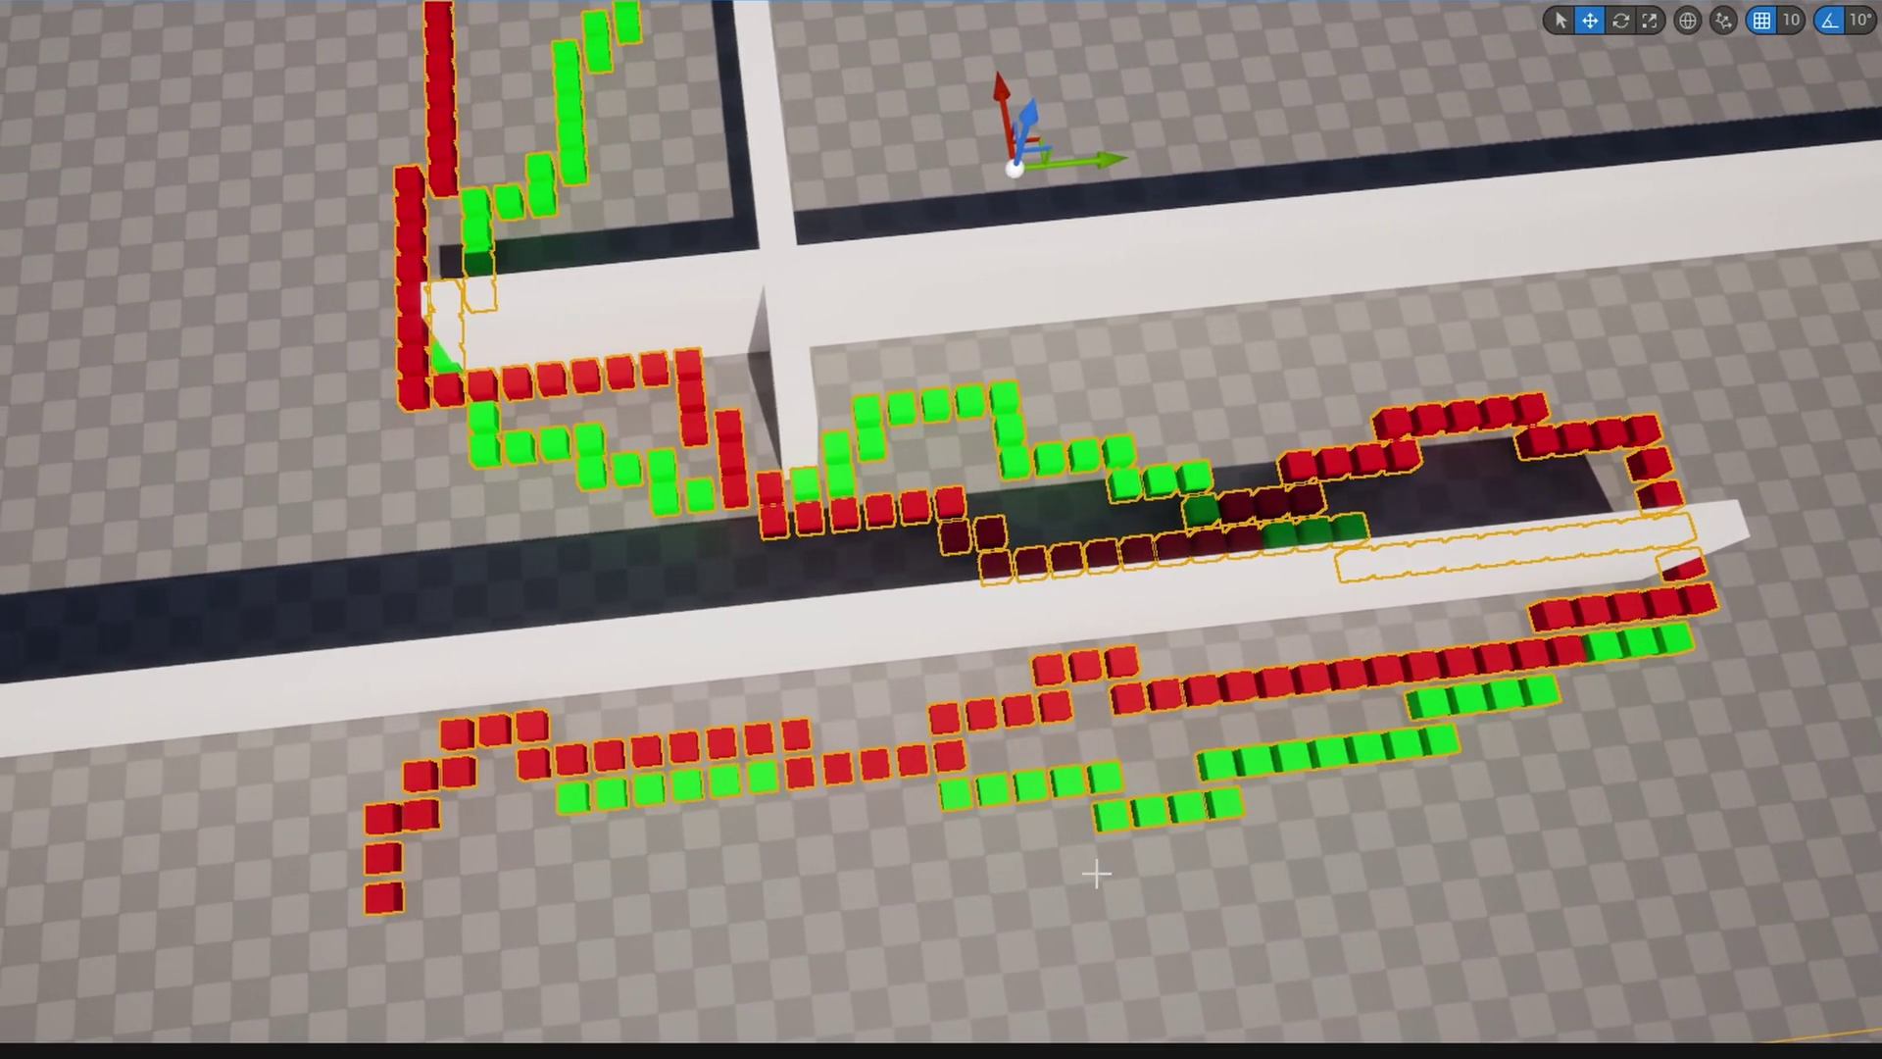
drag(1096, 872, 657, 851)
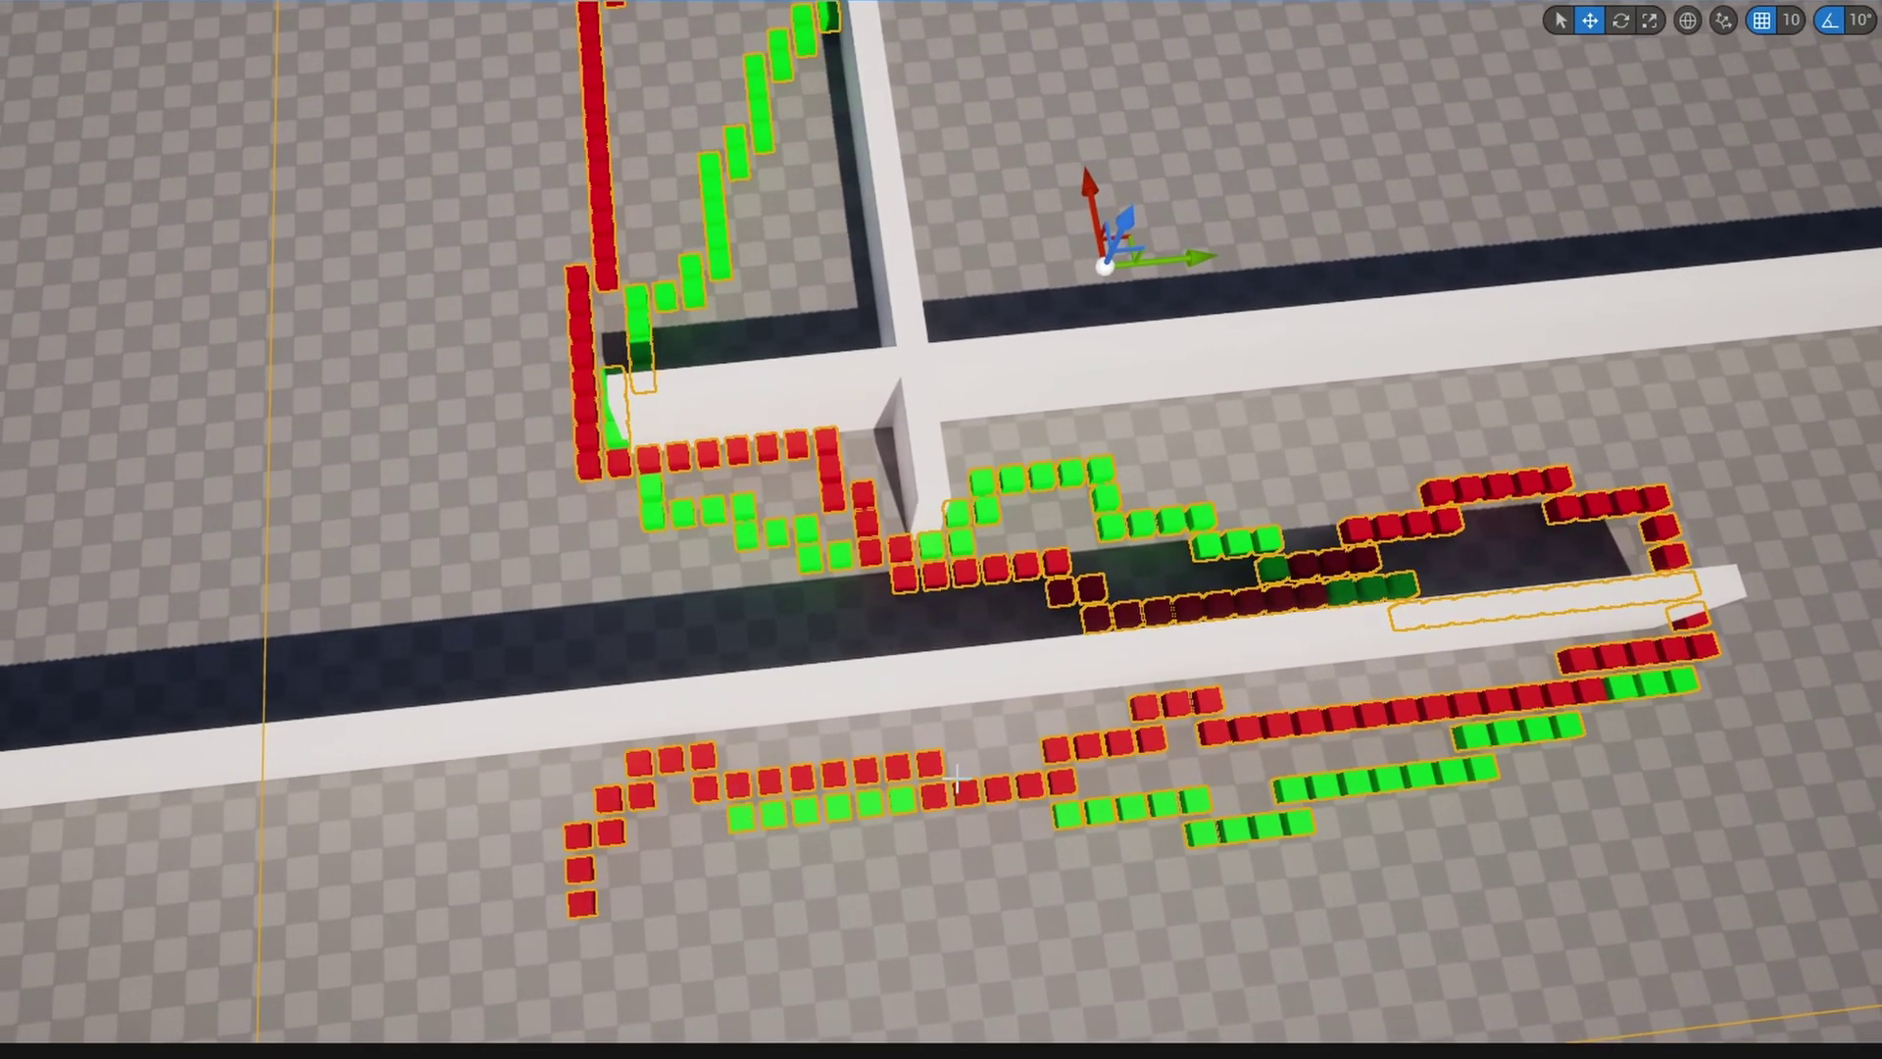
right_drag(962, 771, 1123, 201)
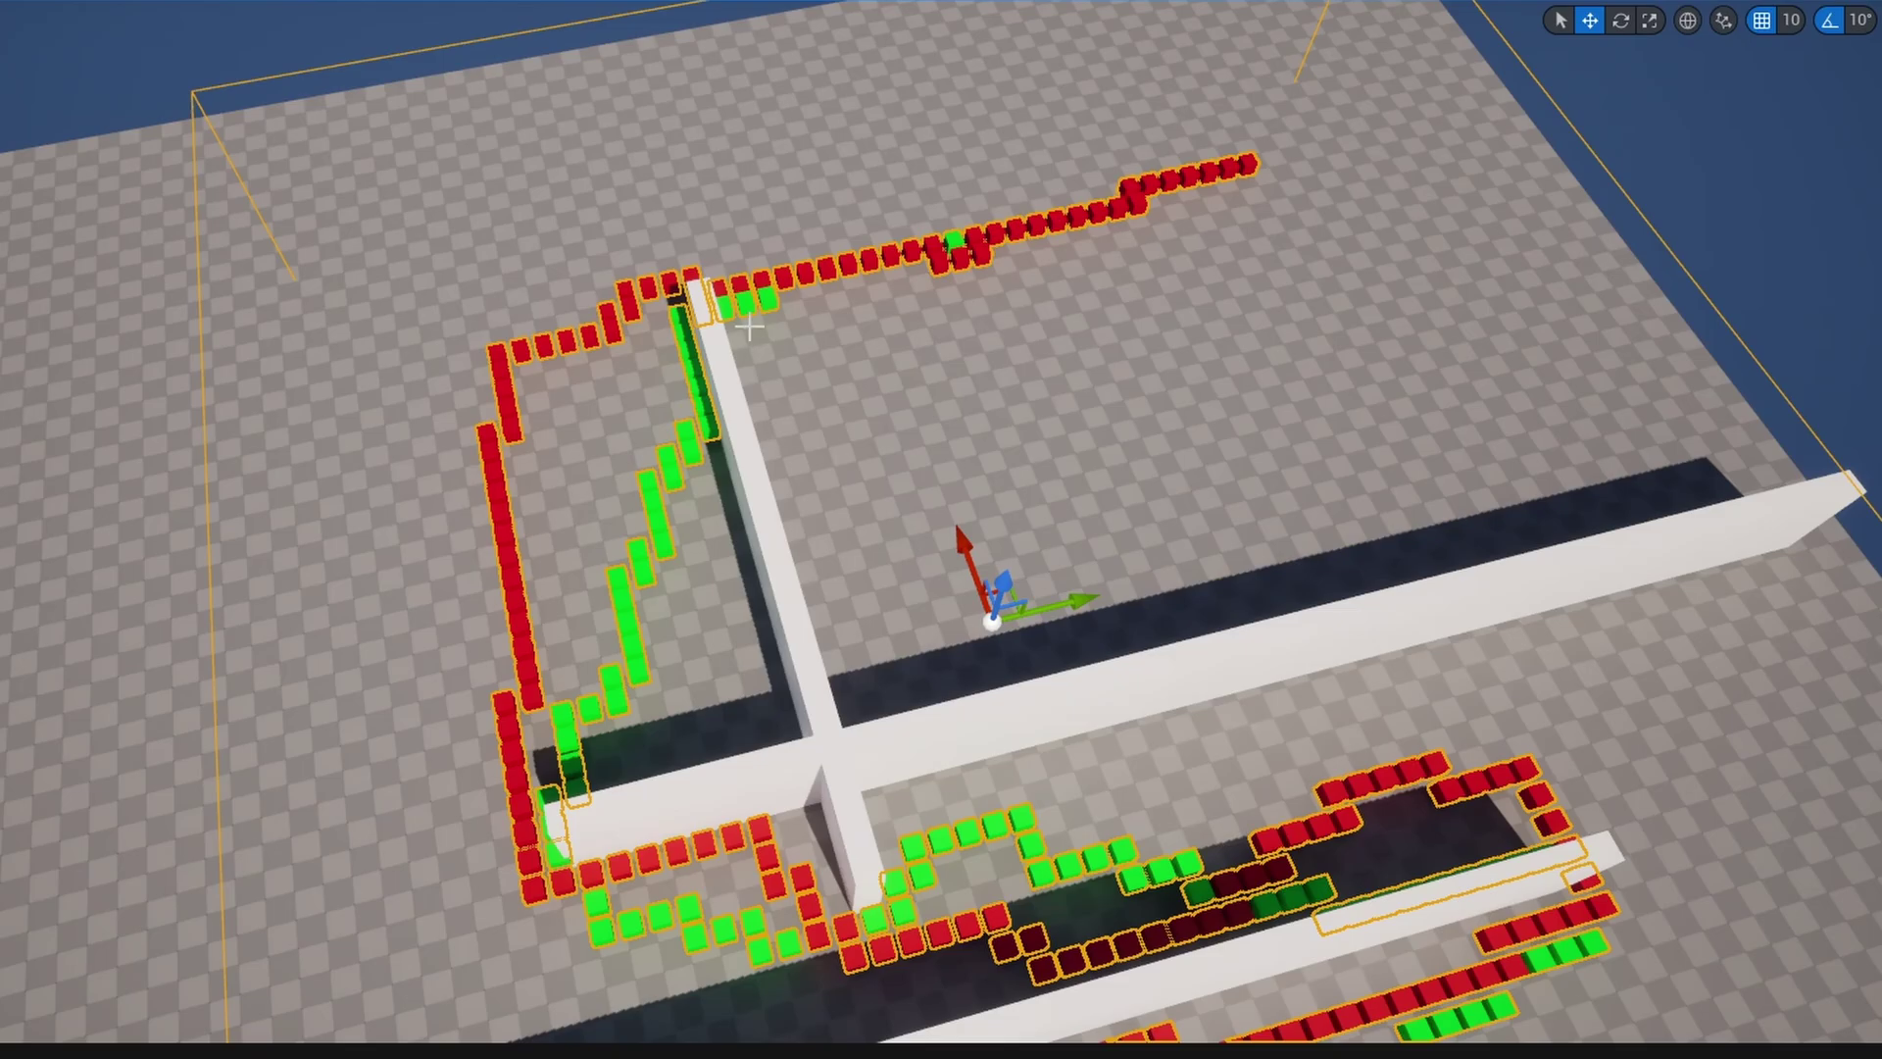
drag(726, 340, 801, 265)
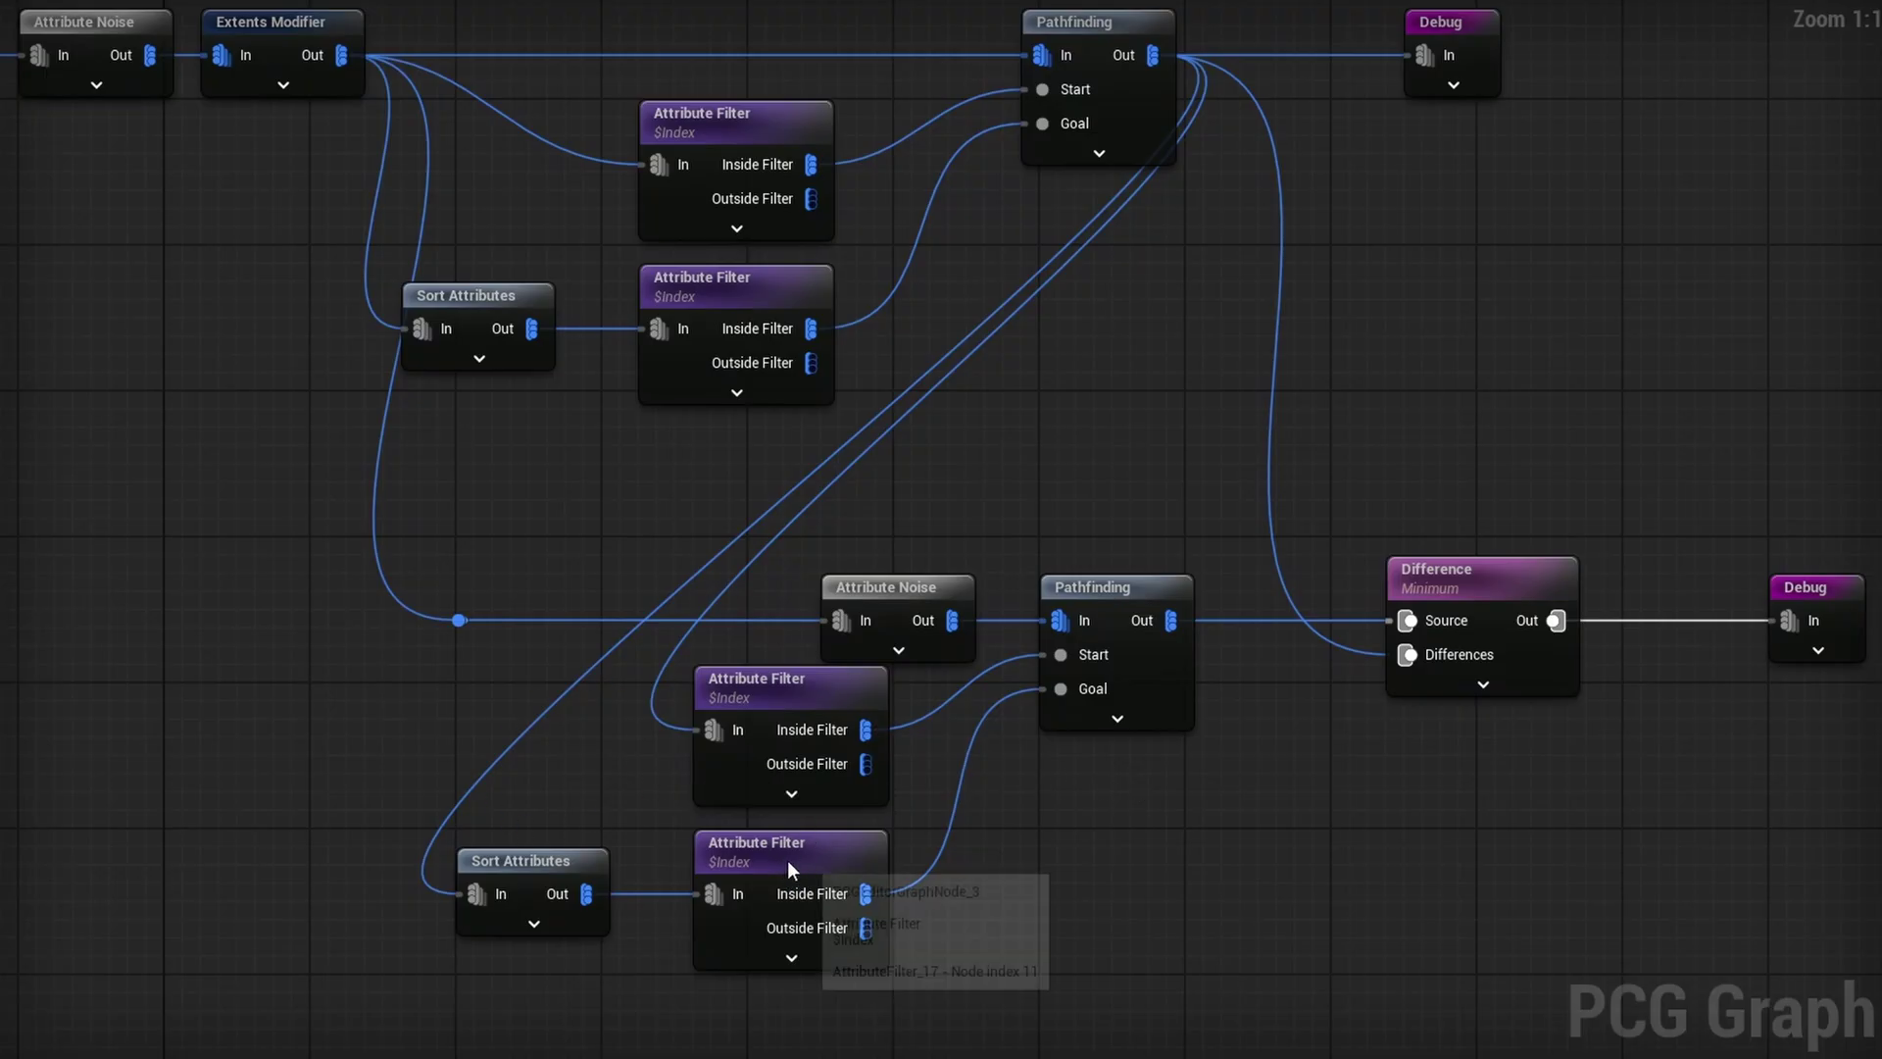
Step: Replace the copied Start filter with a Random Choice node fed by the first Pathfinding, wiring Chosen to the second Pathfinding's Start
drag(1155, 57, 912, 378)
text(random)
key(Return)
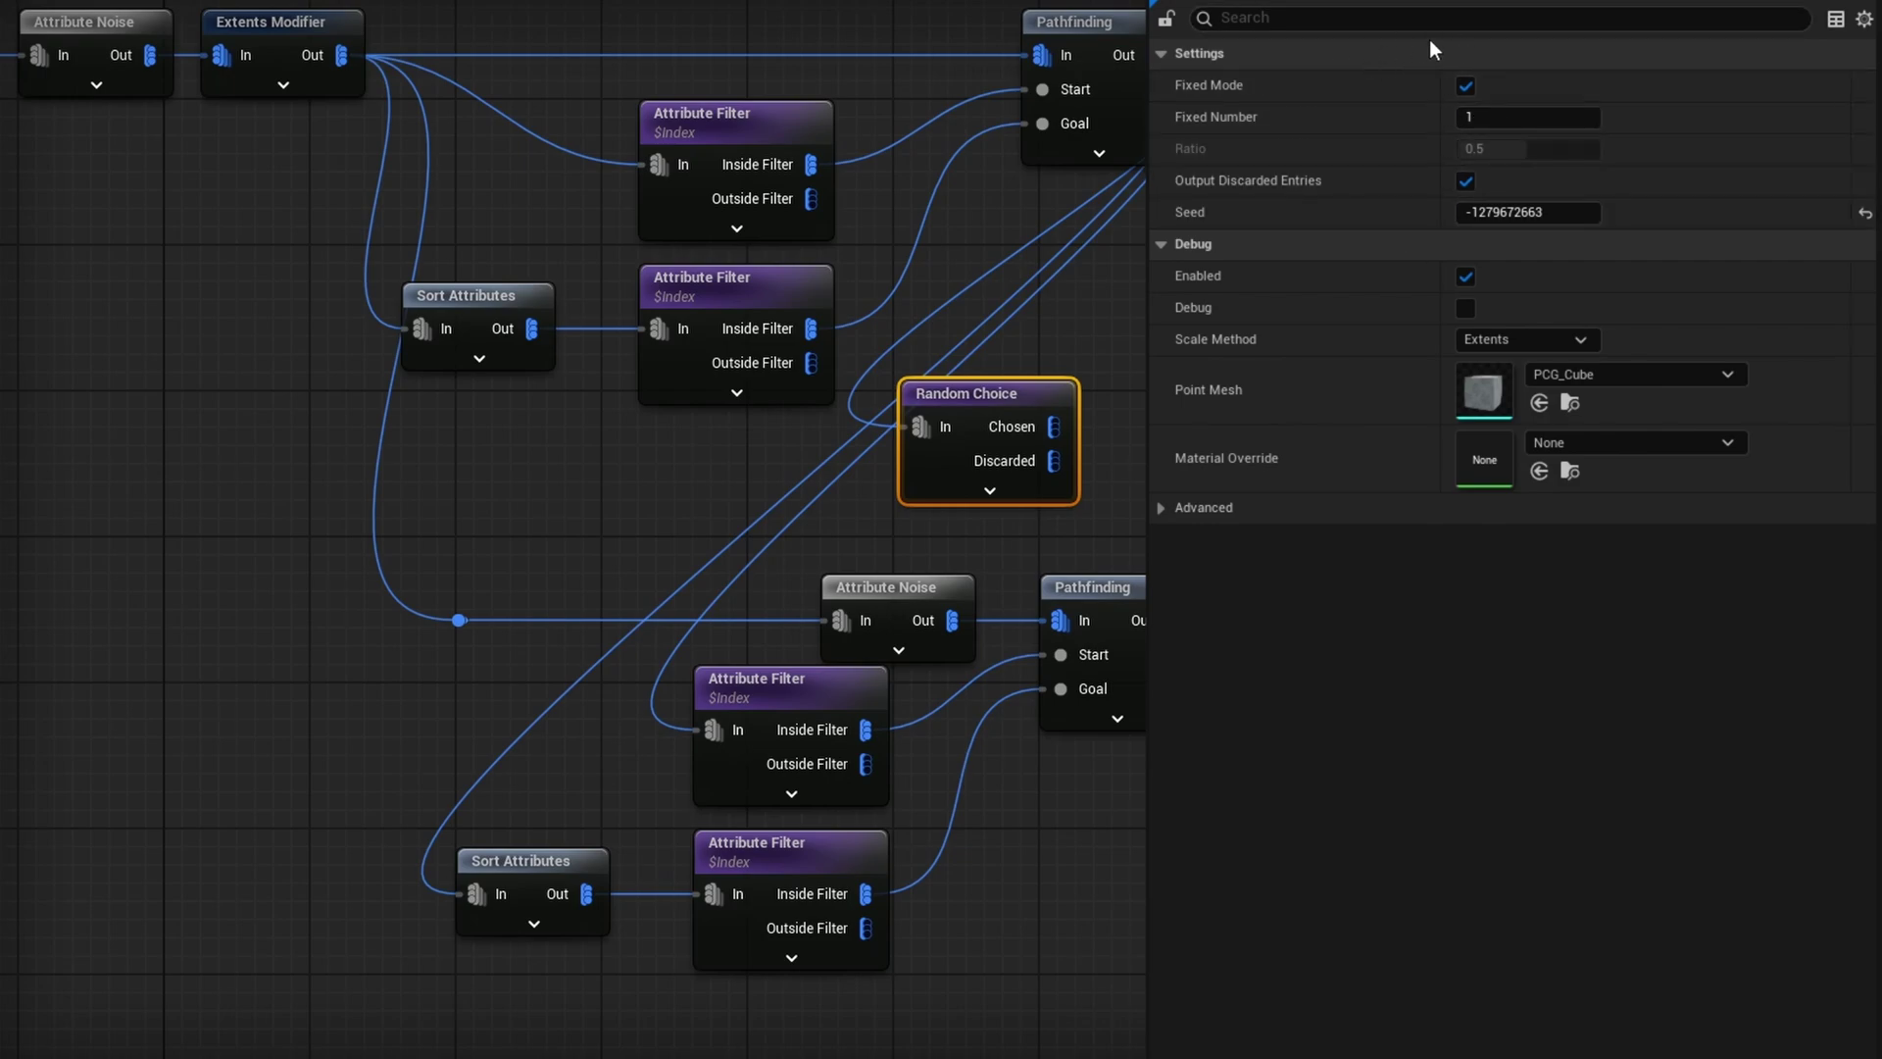
drag(916, 745, 984, 754)
ctrl+drag(865, 730, 1064, 436)
click(808, 738)
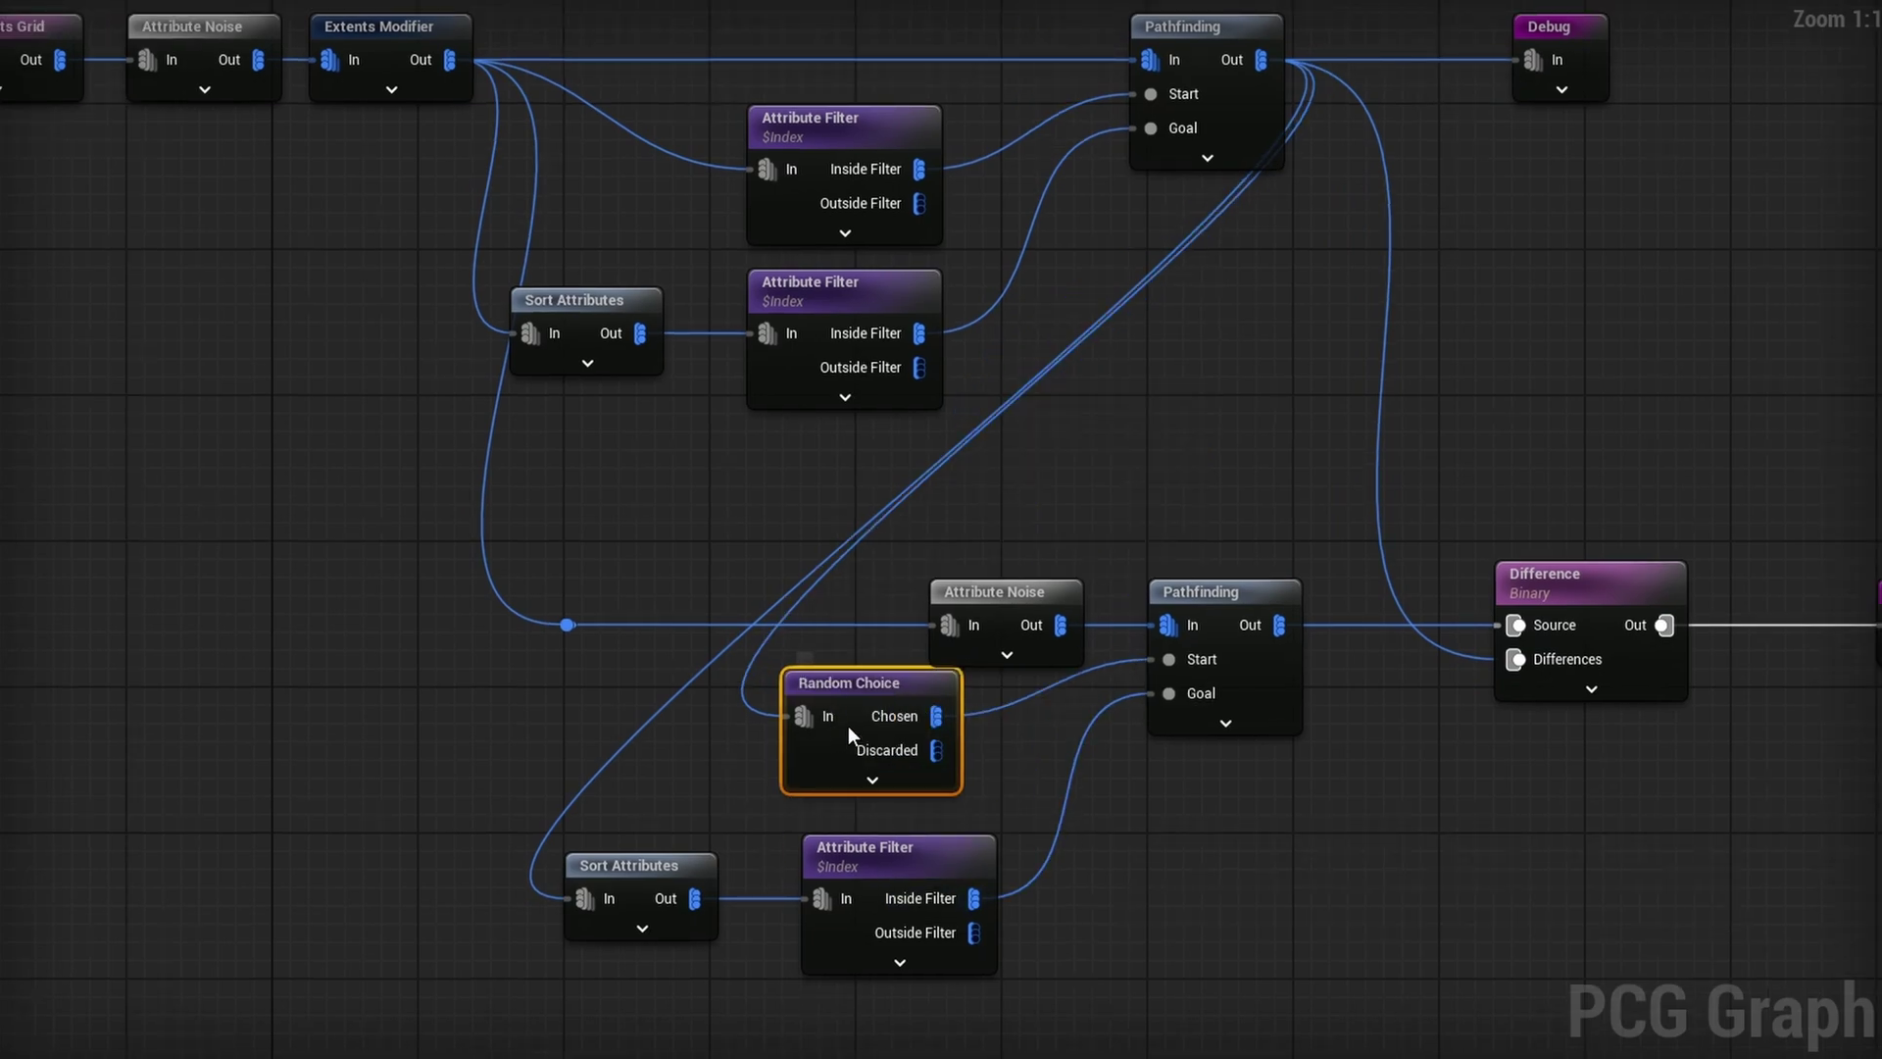
drag(834, 698, 815, 716)
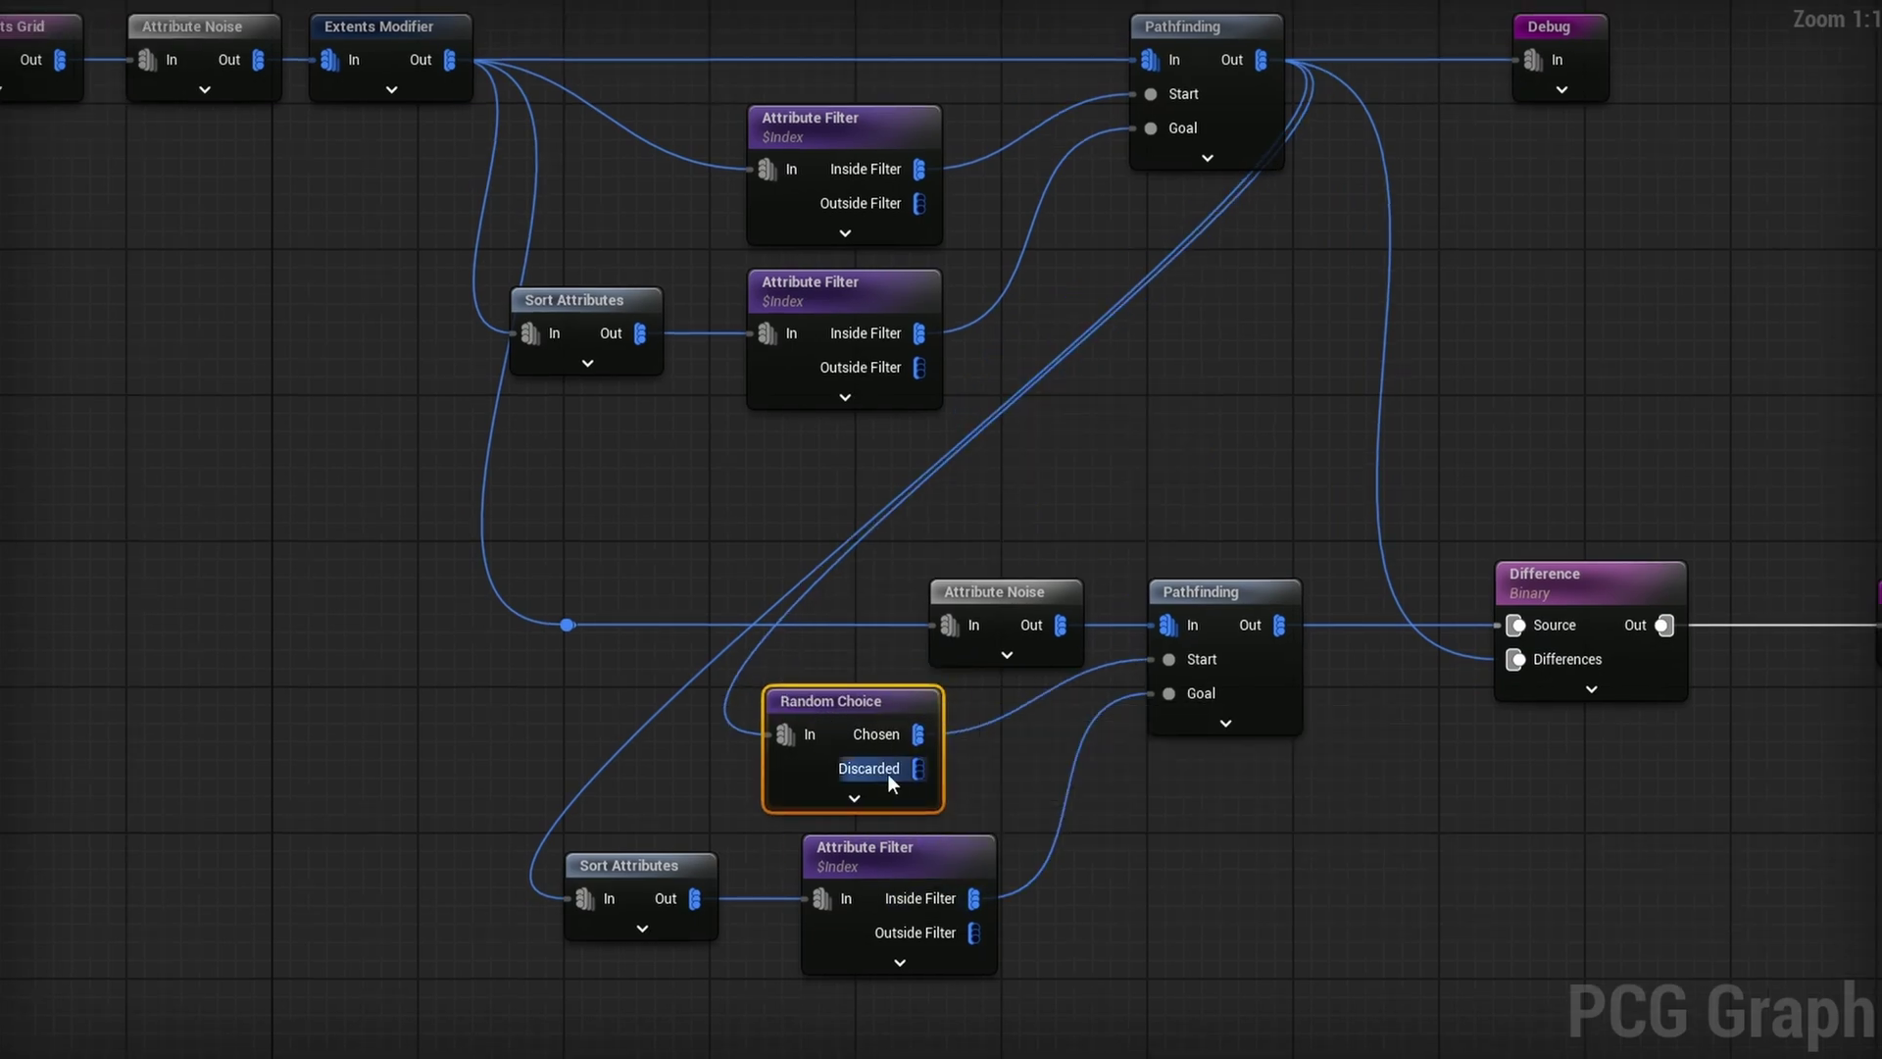
Step: Duplicate the Random Choice node, feed it from the first one's Discarded output, and wire its Chosen output to Goal
key(ctrl+d)
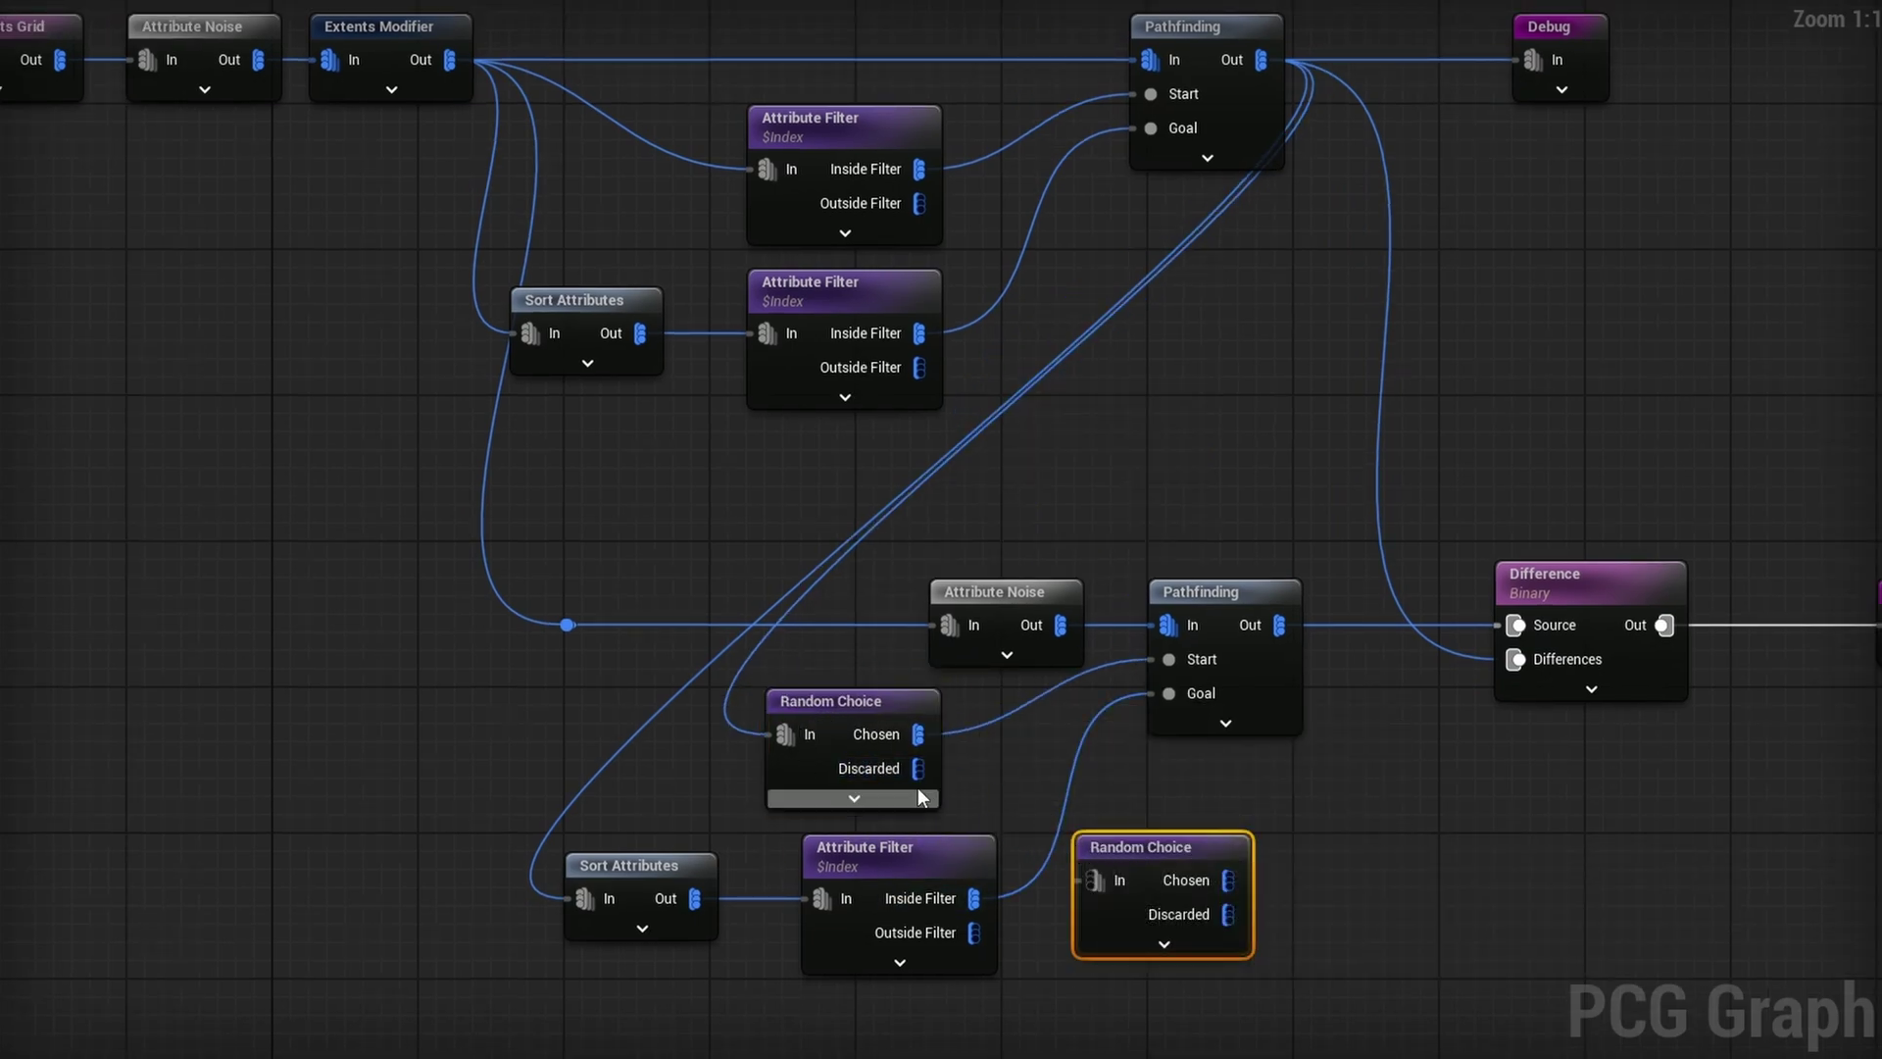
drag(918, 768, 1105, 878)
drag(1228, 879, 1190, 702)
Step: Delete the copied Sort Attributes and Attribute Filter nodes and arrange the two Random Choice nodes beside the second Pathfinding
drag(559, 973, 1009, 892)
key(Delete)
drag(1164, 892, 1031, 870)
drag(853, 704, 818, 698)
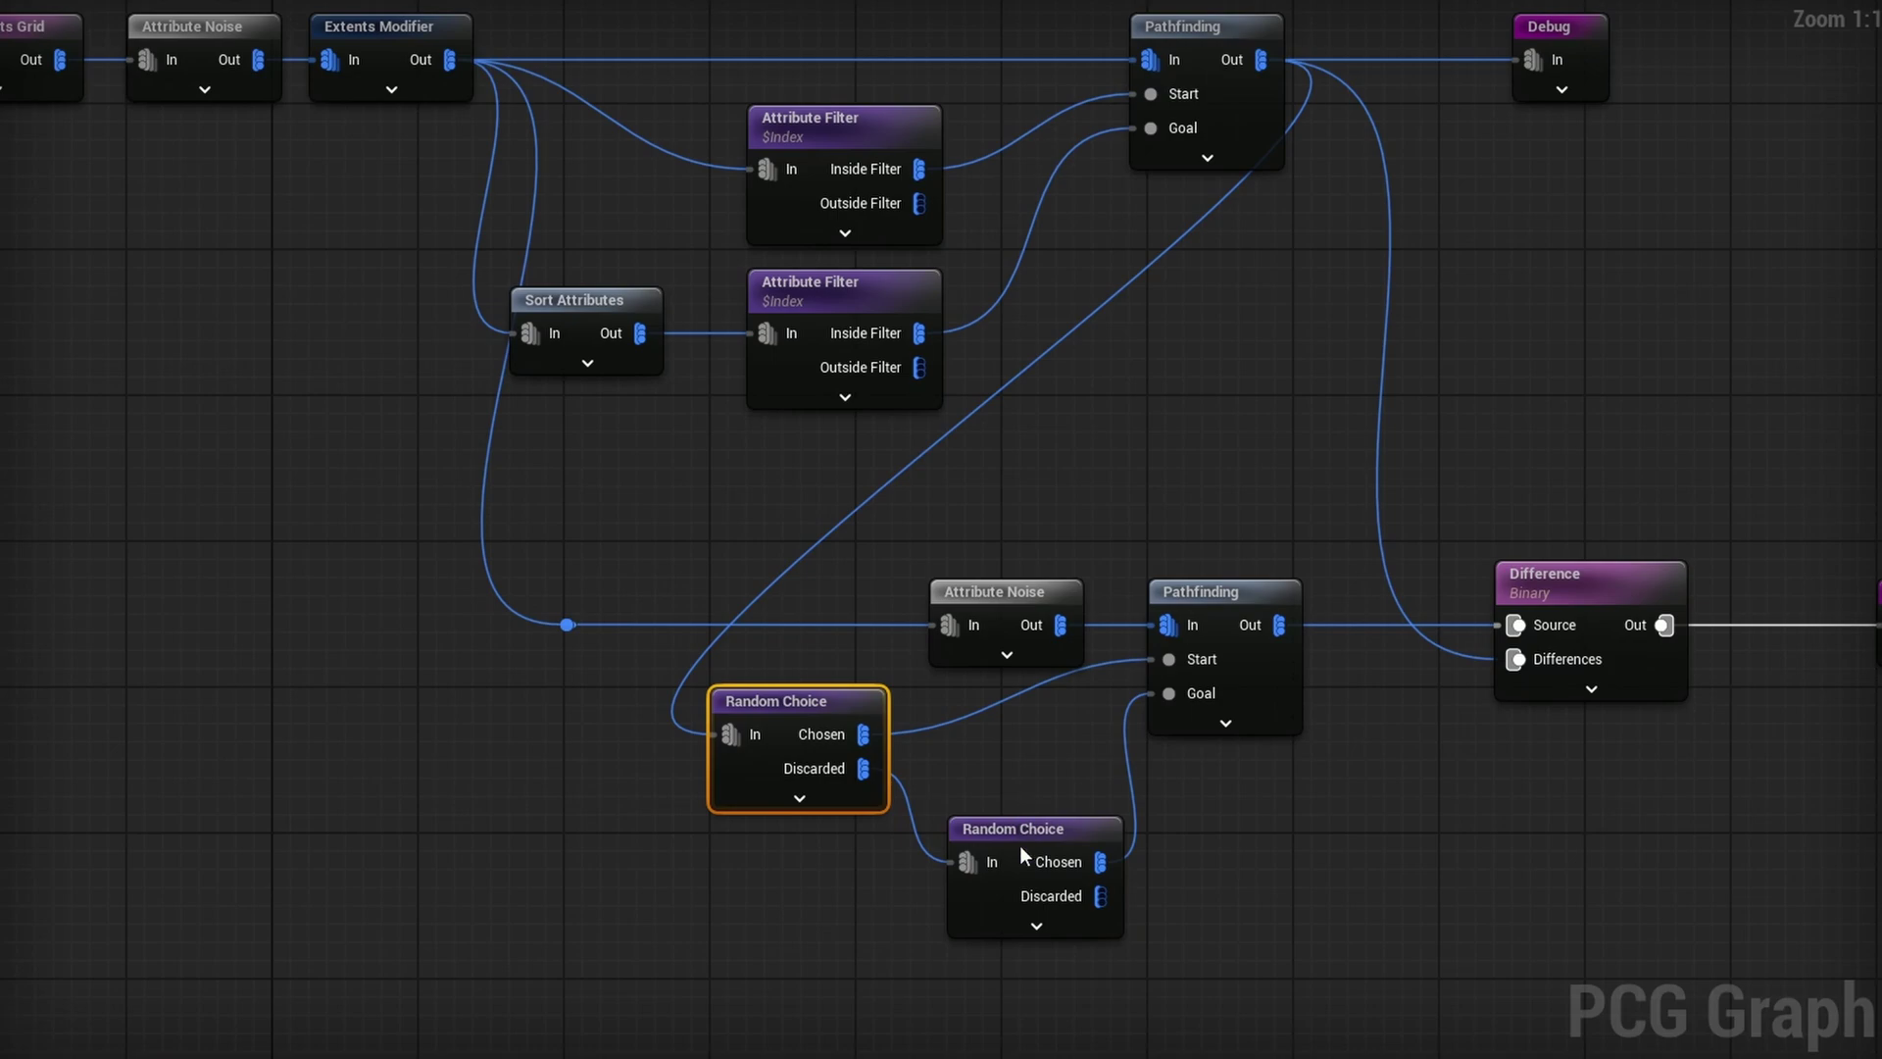
drag(1026, 855, 1005, 819)
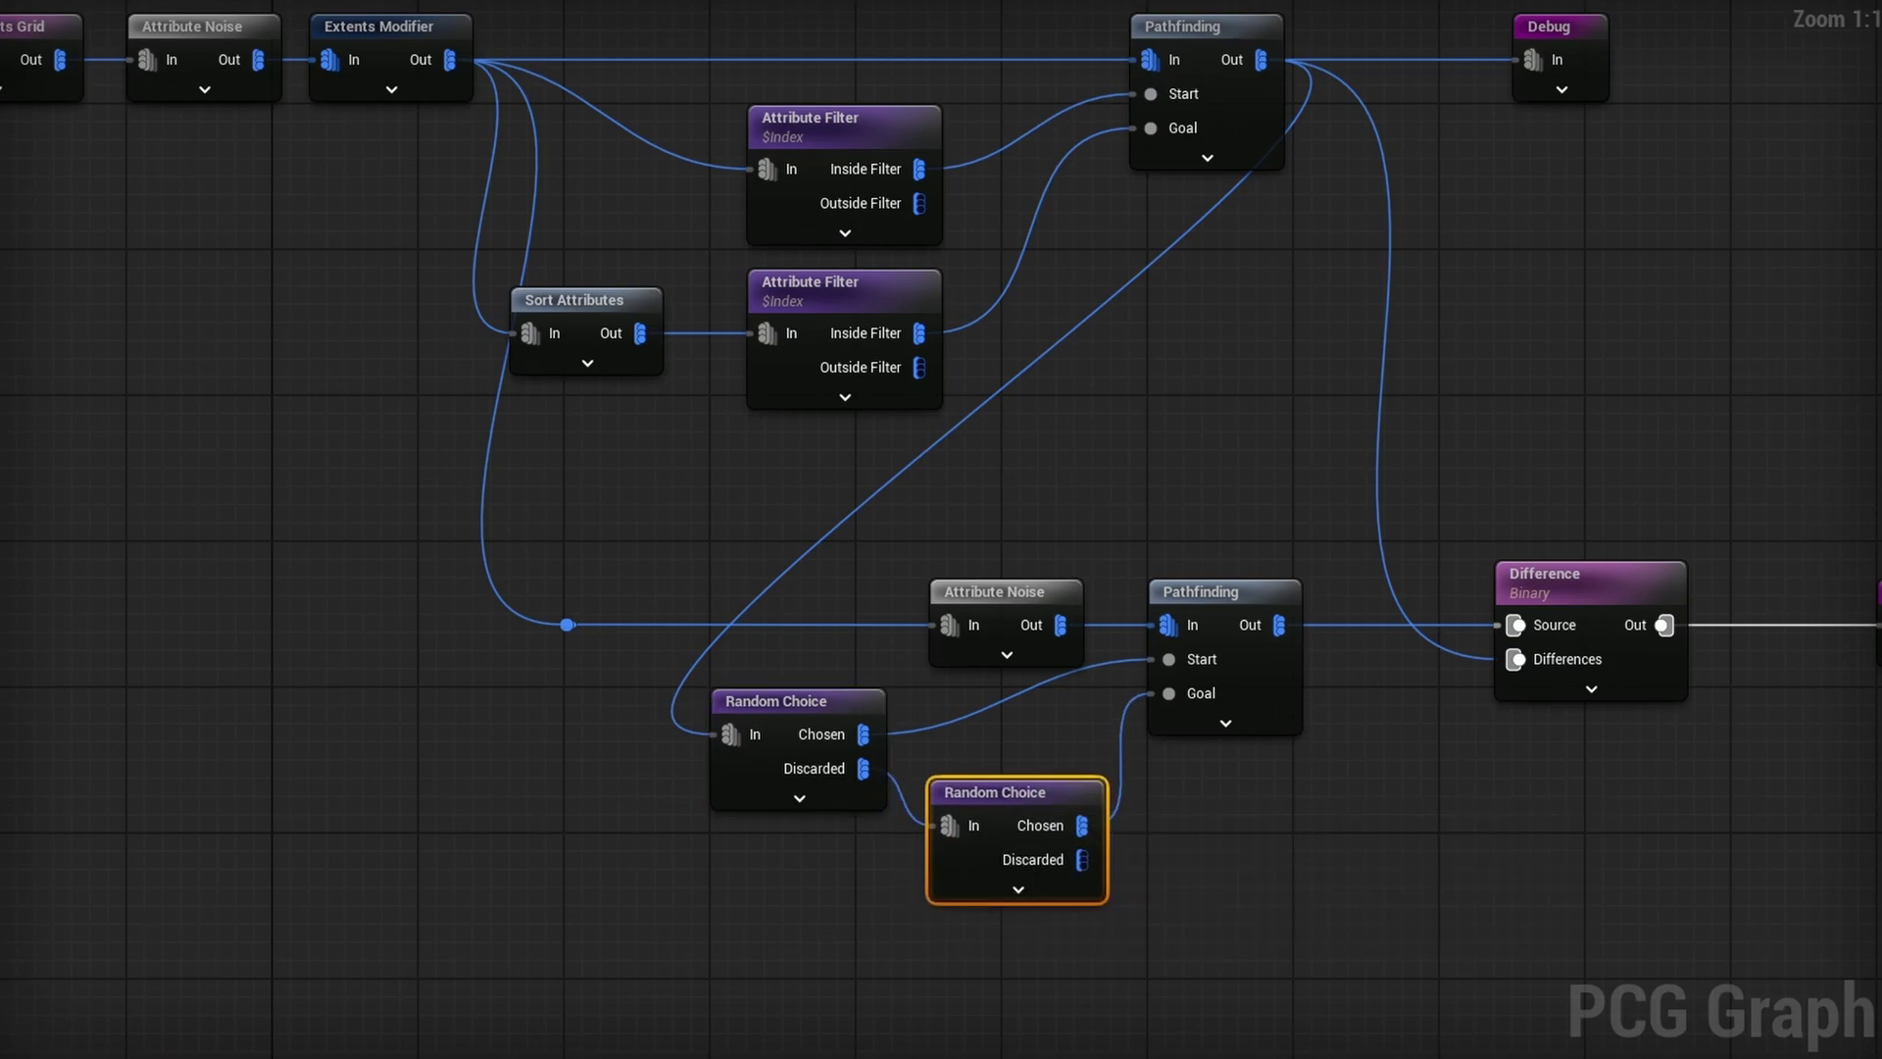
Step: Move the PCG volume back and forth along its Y axis to regenerate the red and green paths around the walls
drag(1511, 215, 1572, 214)
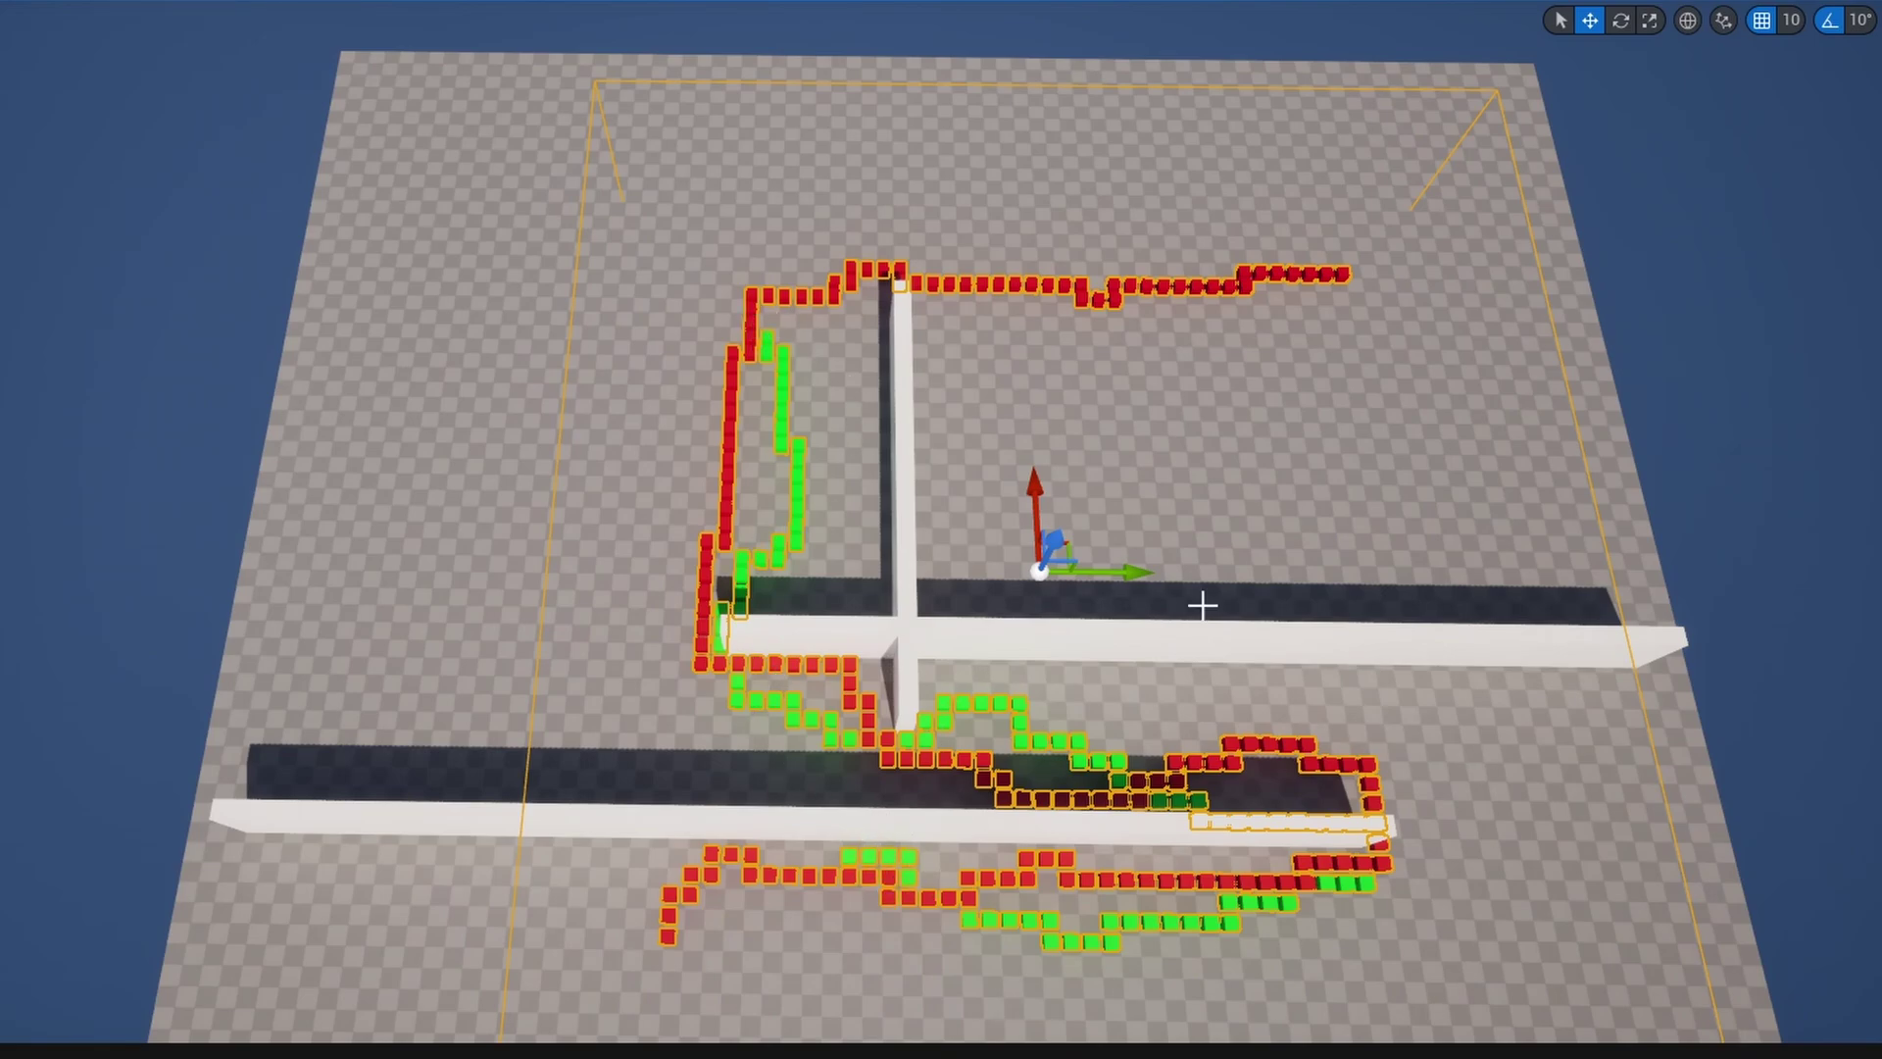
drag(1137, 572, 1125, 569)
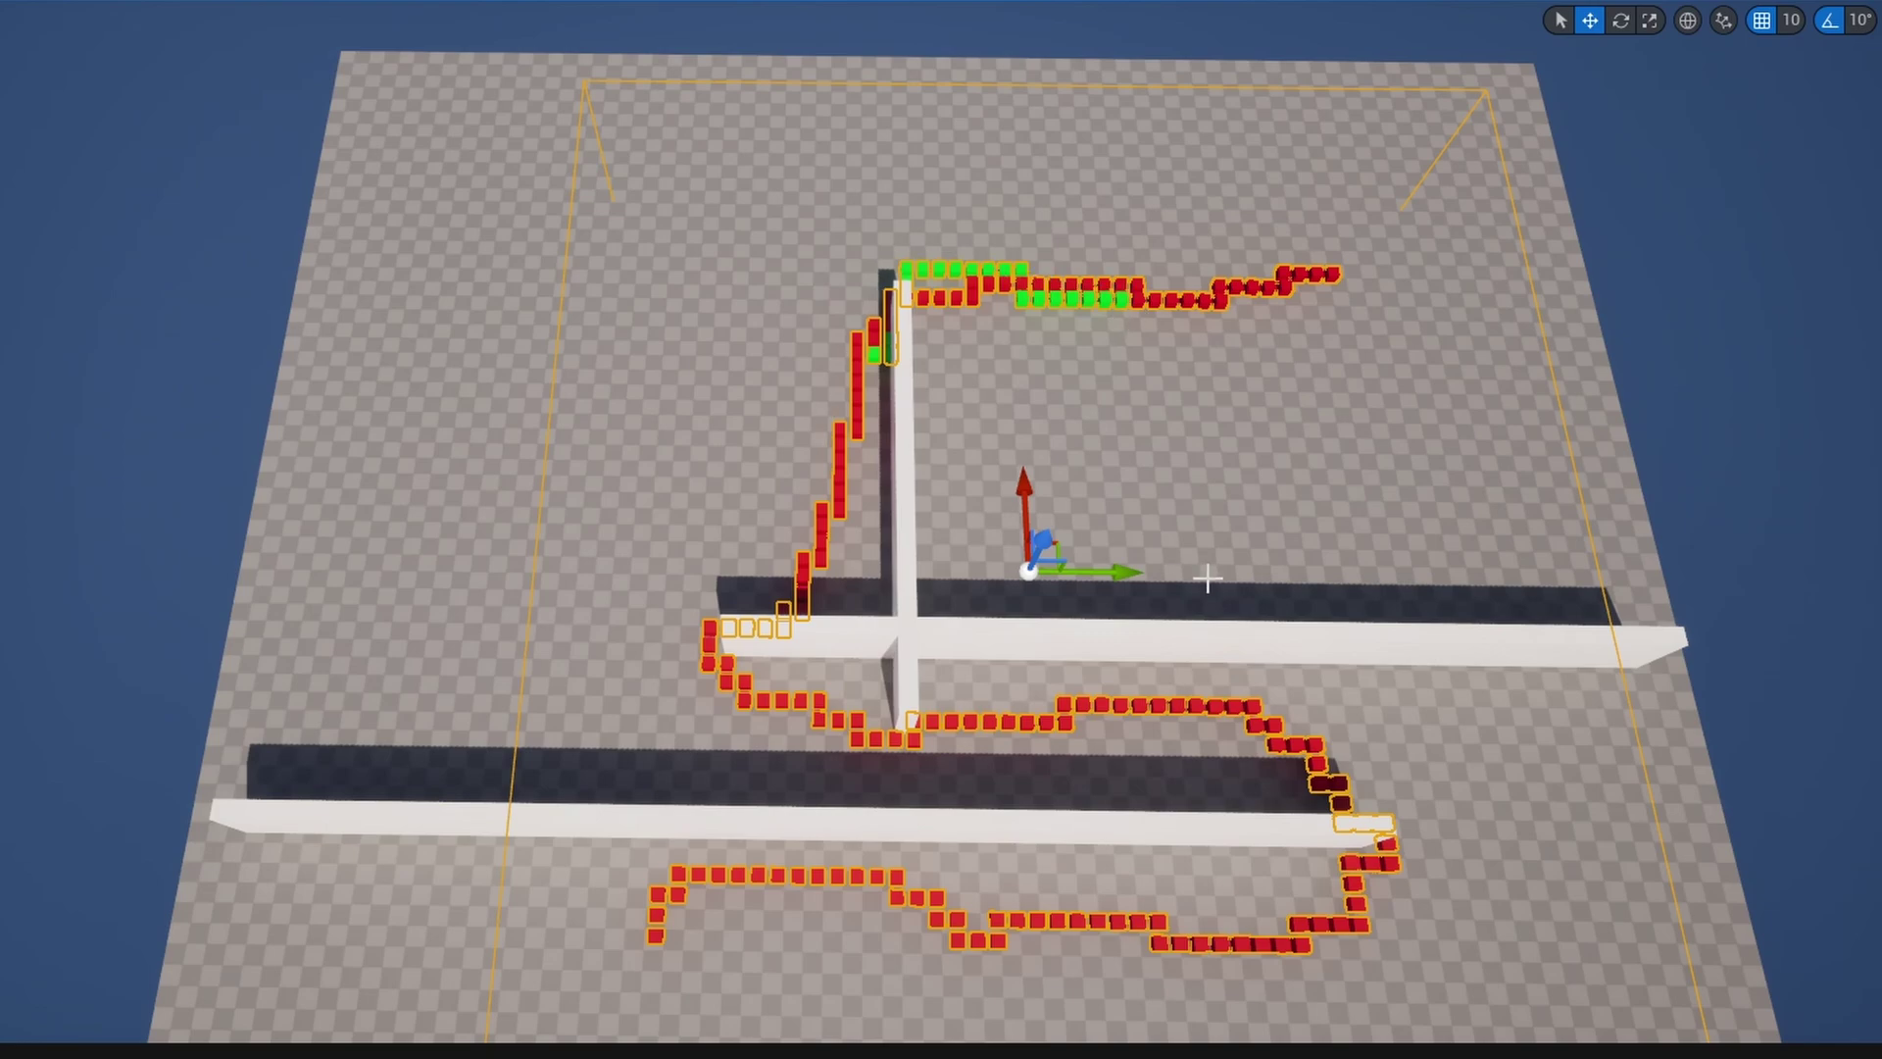
drag(1127, 571, 1142, 579)
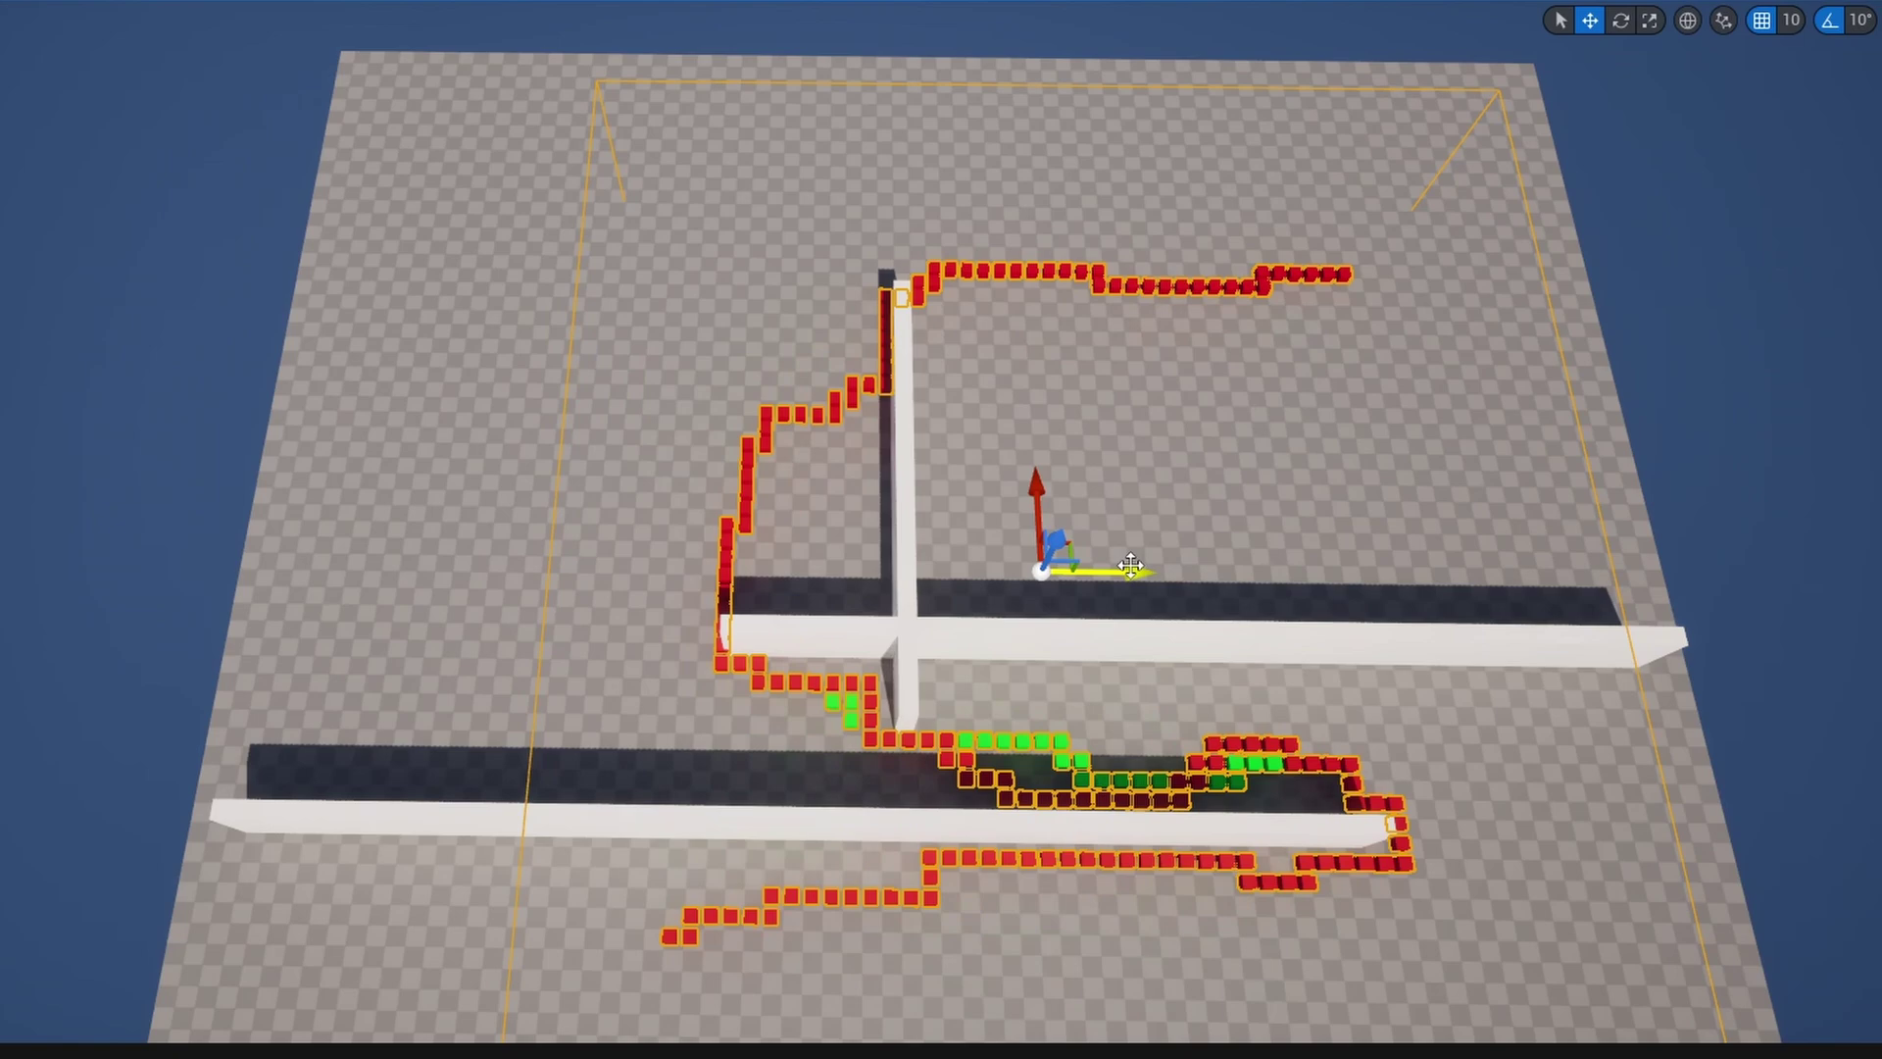
drag(1130, 569, 1116, 567)
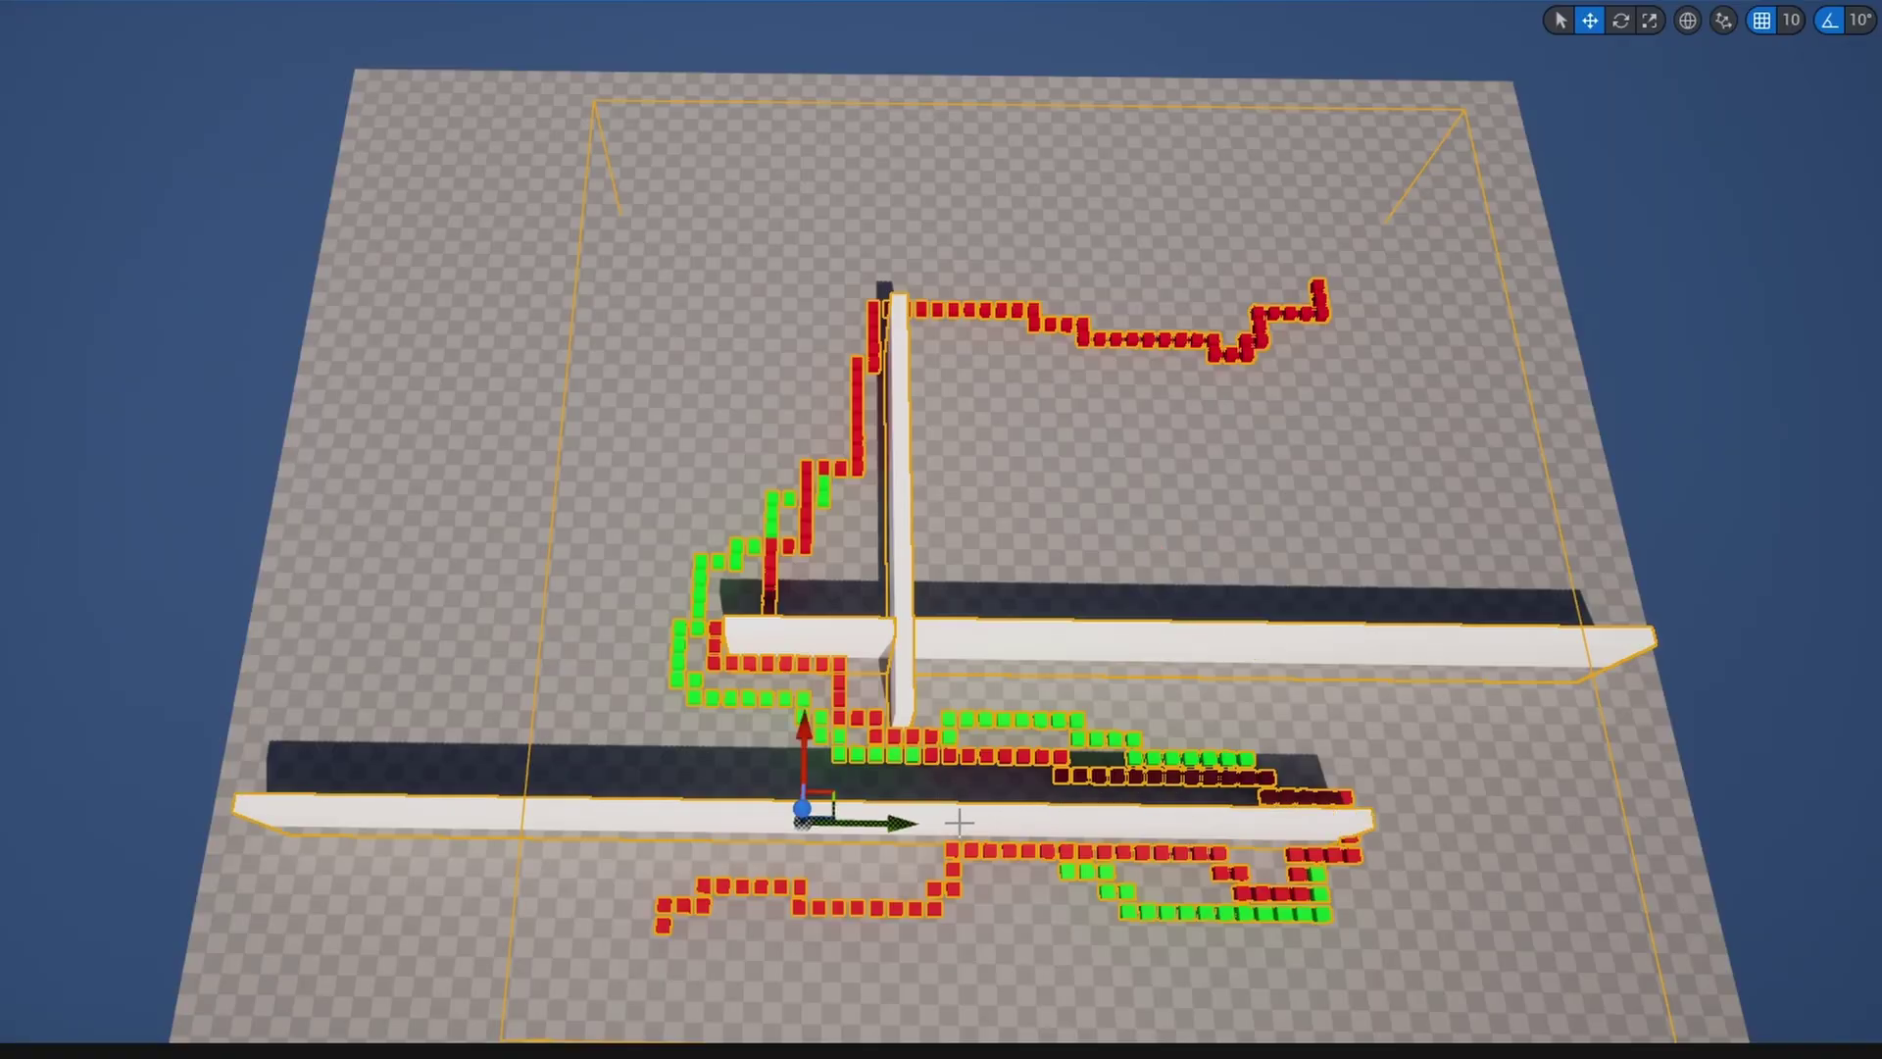
right_drag(959, 824, 958, 824)
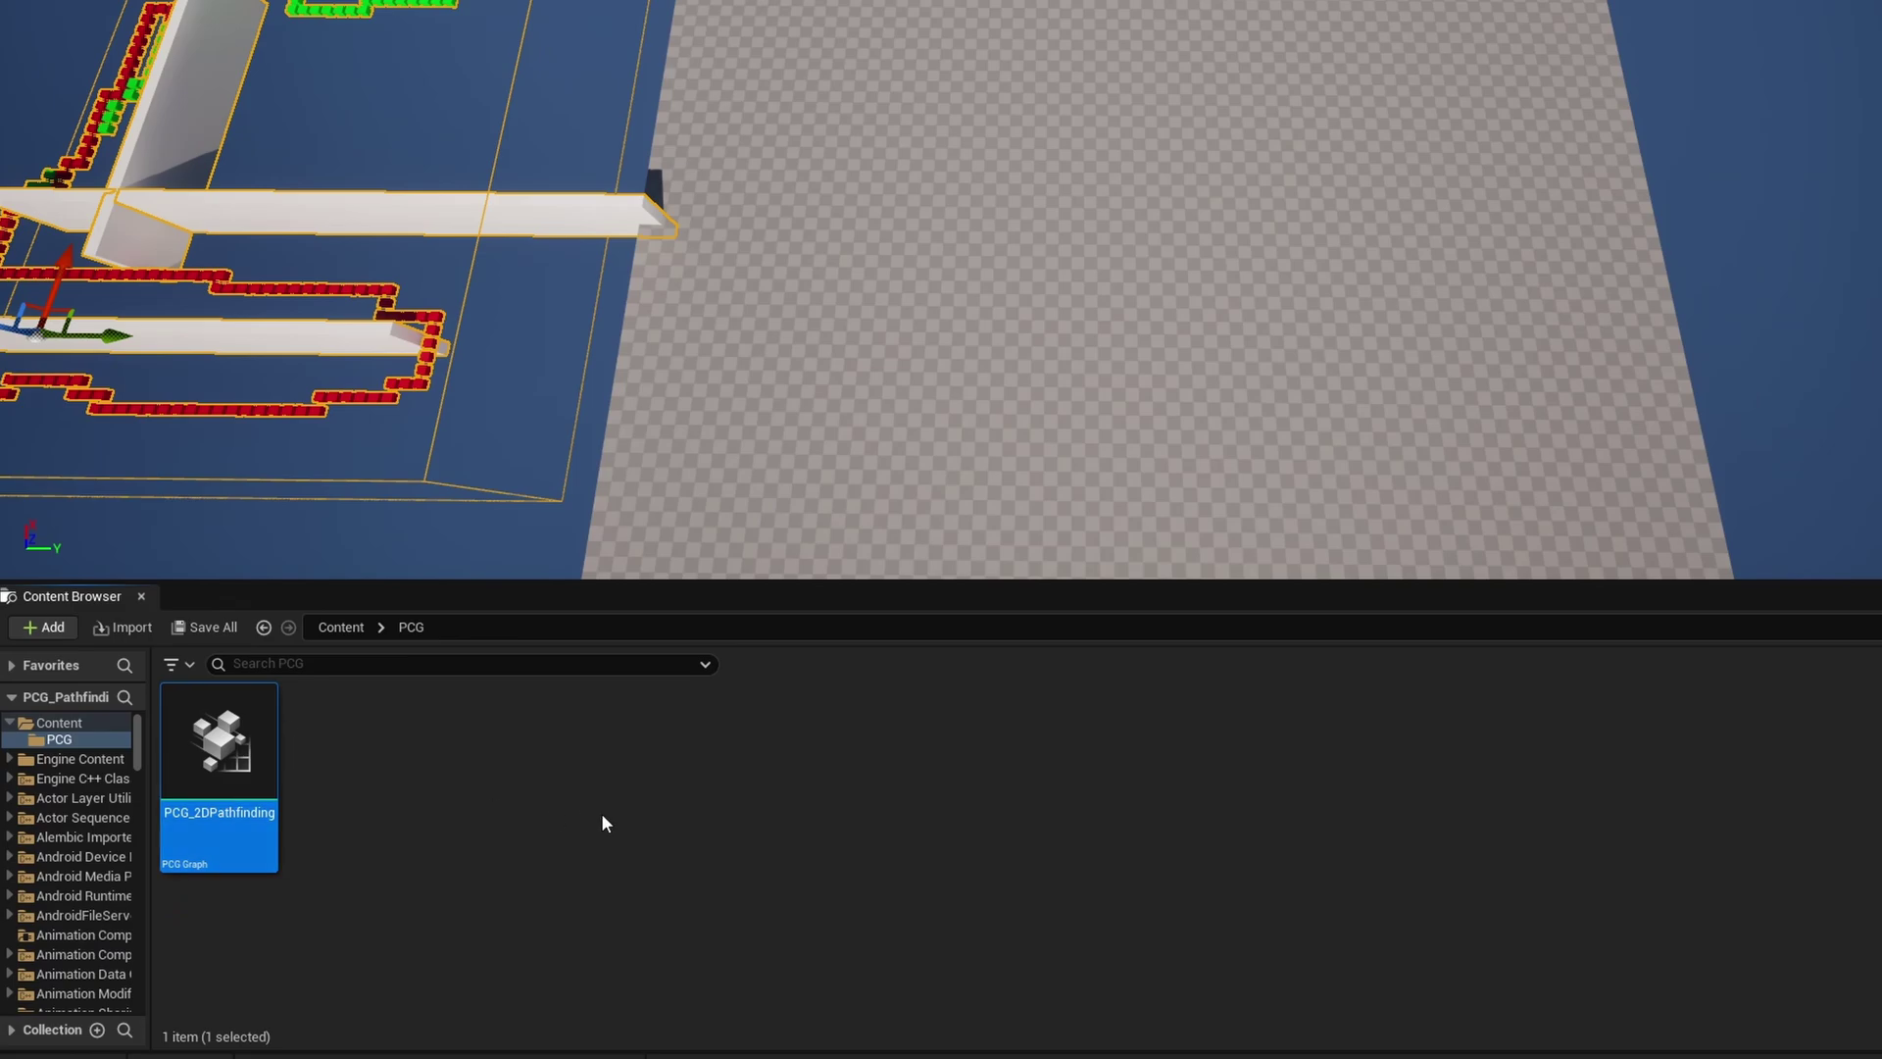
Step: Duplicate the PCG_2DPathfinding graph as PCG_3DPathfinding and place the copy in the level over the empty floor
key(ctrl+d)
key(Right)
key(BackSpace)
key(Left)
key(Left)
key(Left)
key(Left)
key(Left)
key(Left)
key(Left)
key(Left)
key(Left)
key(Left)
key(Left)
key(BackSpace)
text(3)
key(Return)
drag(347, 745, 1171, 187)
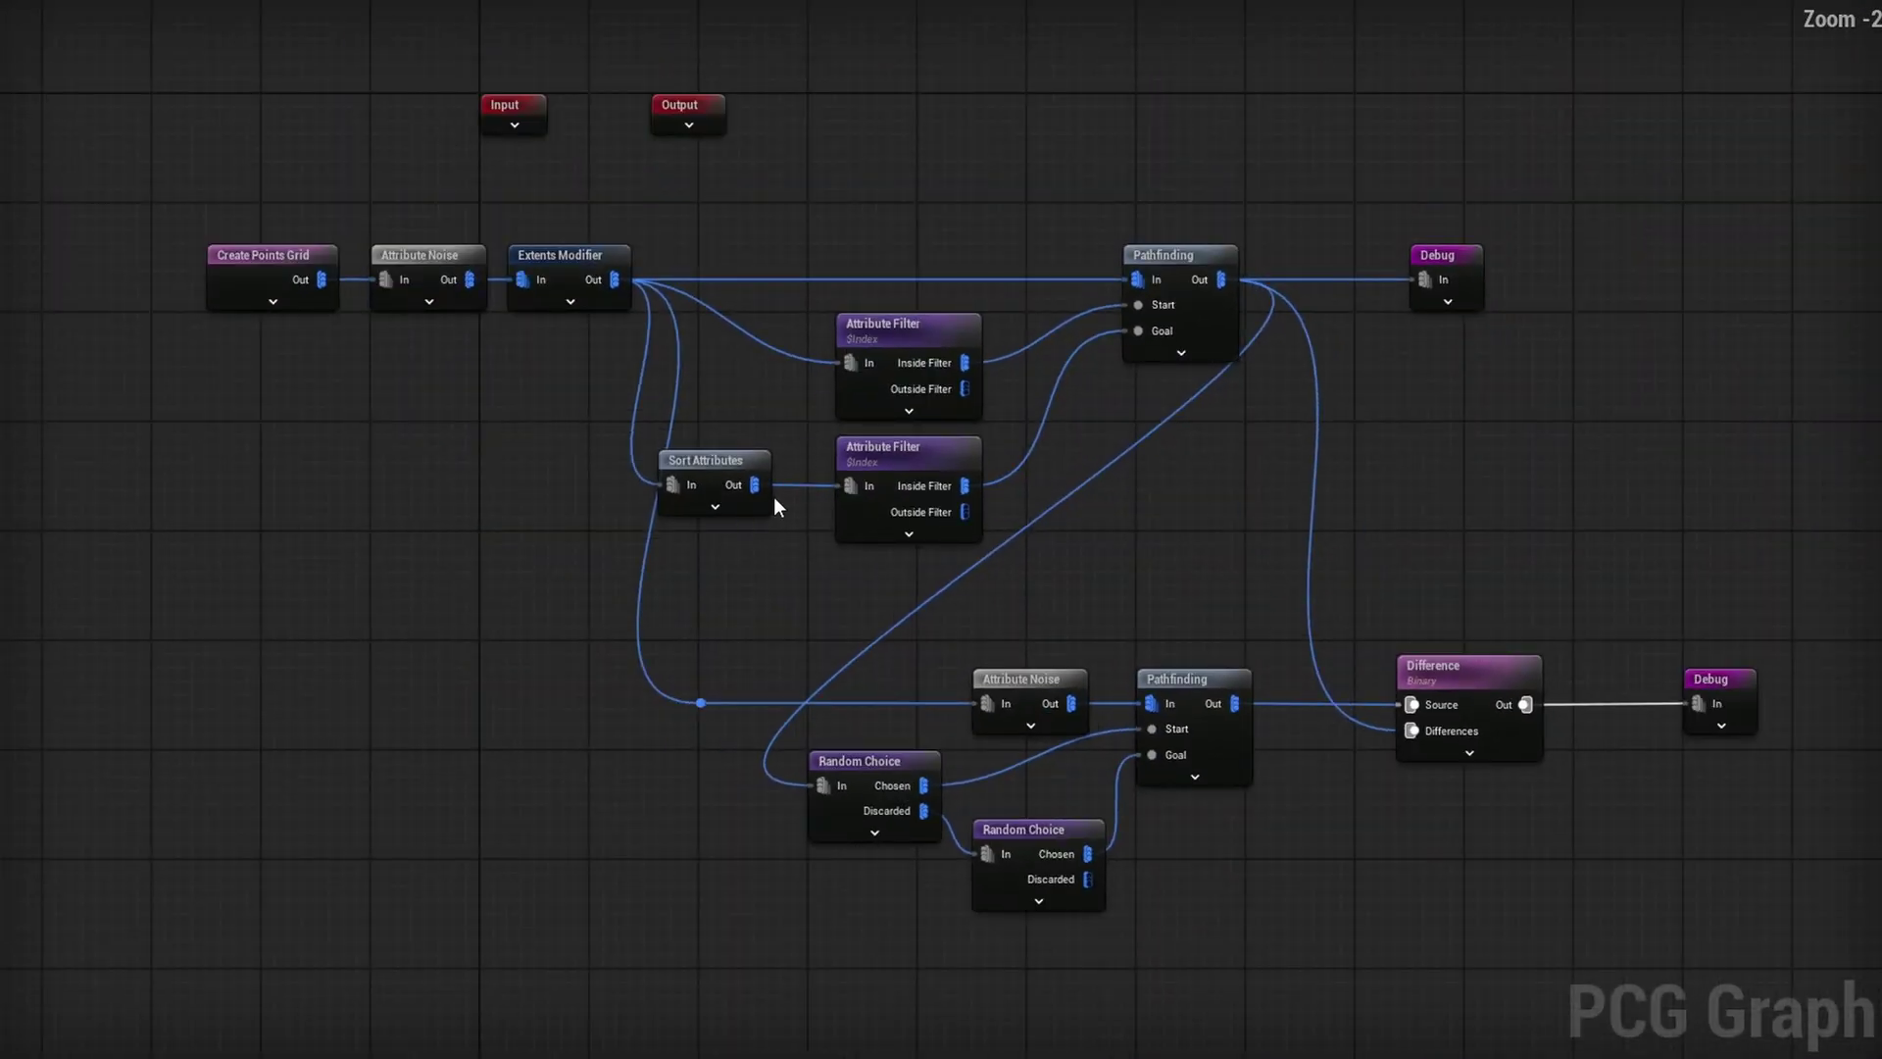
Step: Add a Volume Sampler fed by the Input node and make it replace Create Points Grid as the source for Attribute Noise
right_drag(503, 467, 868, 745)
scroll(669, 665, up, 2)
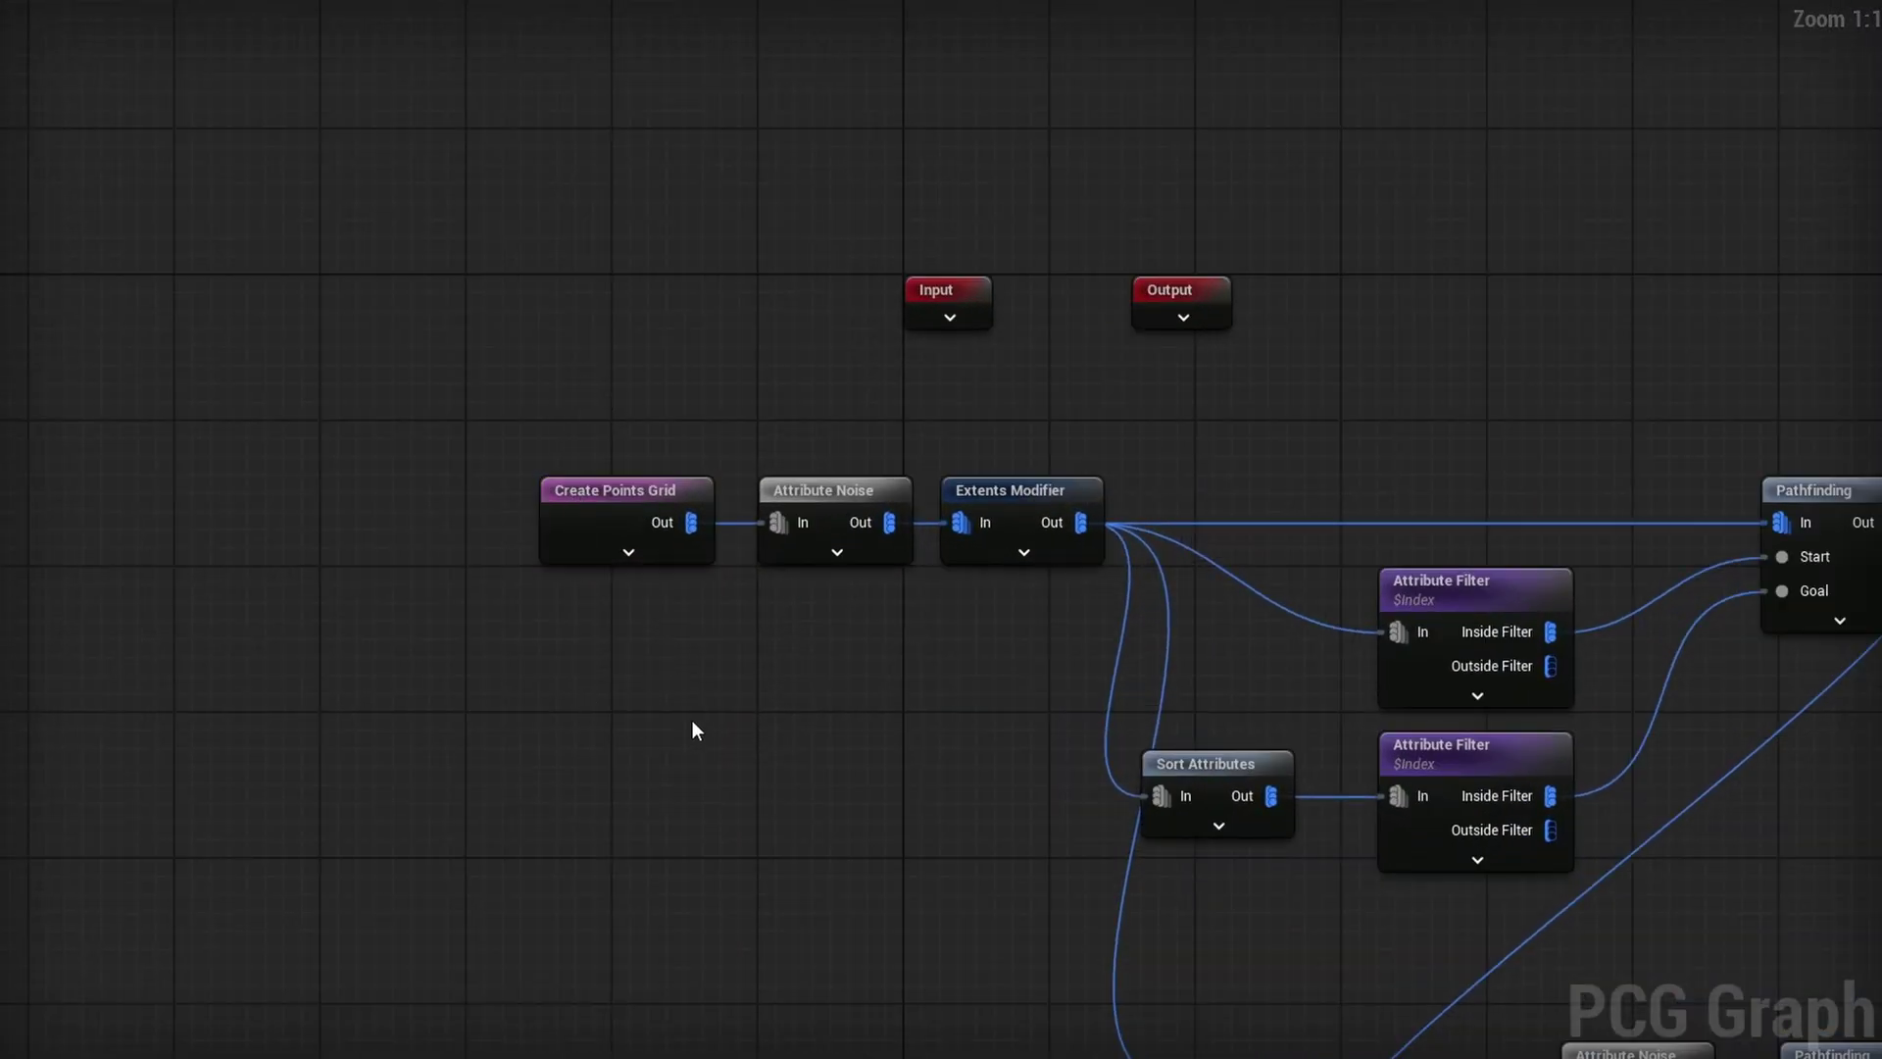
drag(959, 296, 806, 334)
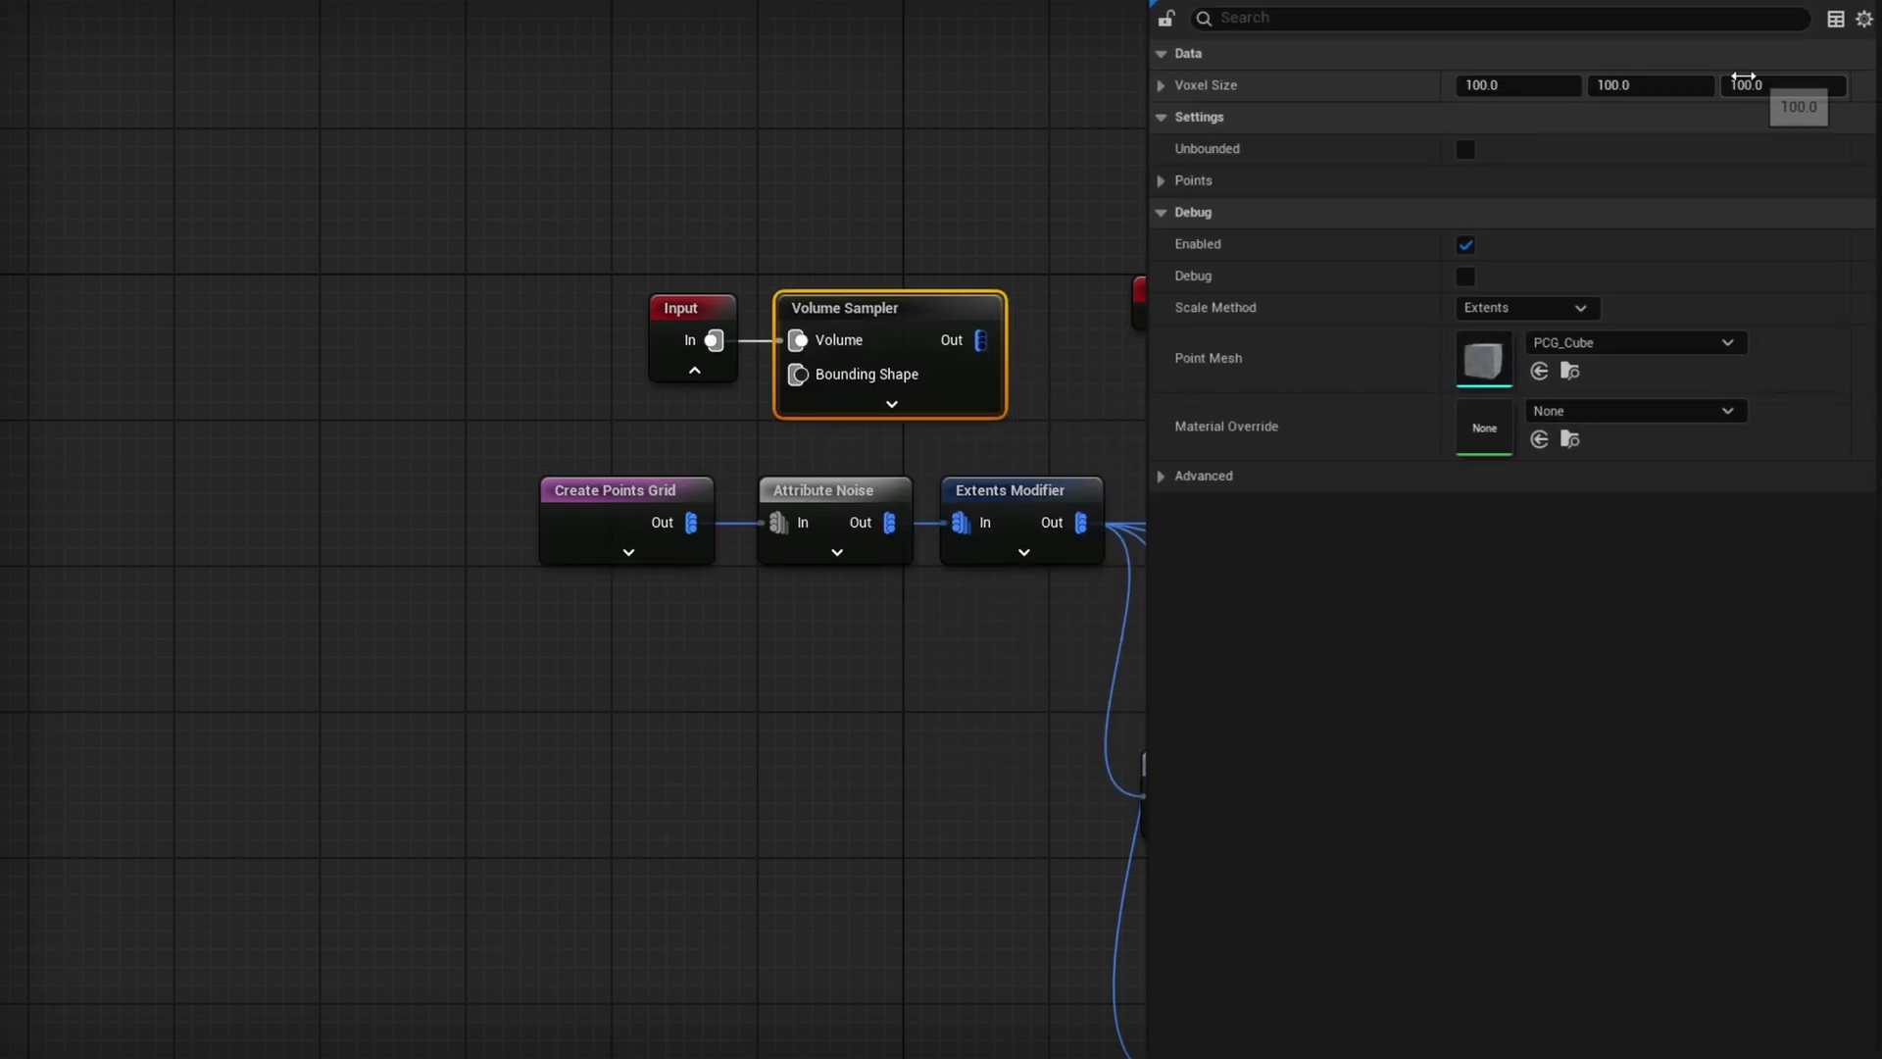
right_drag(842, 637, 588, 595)
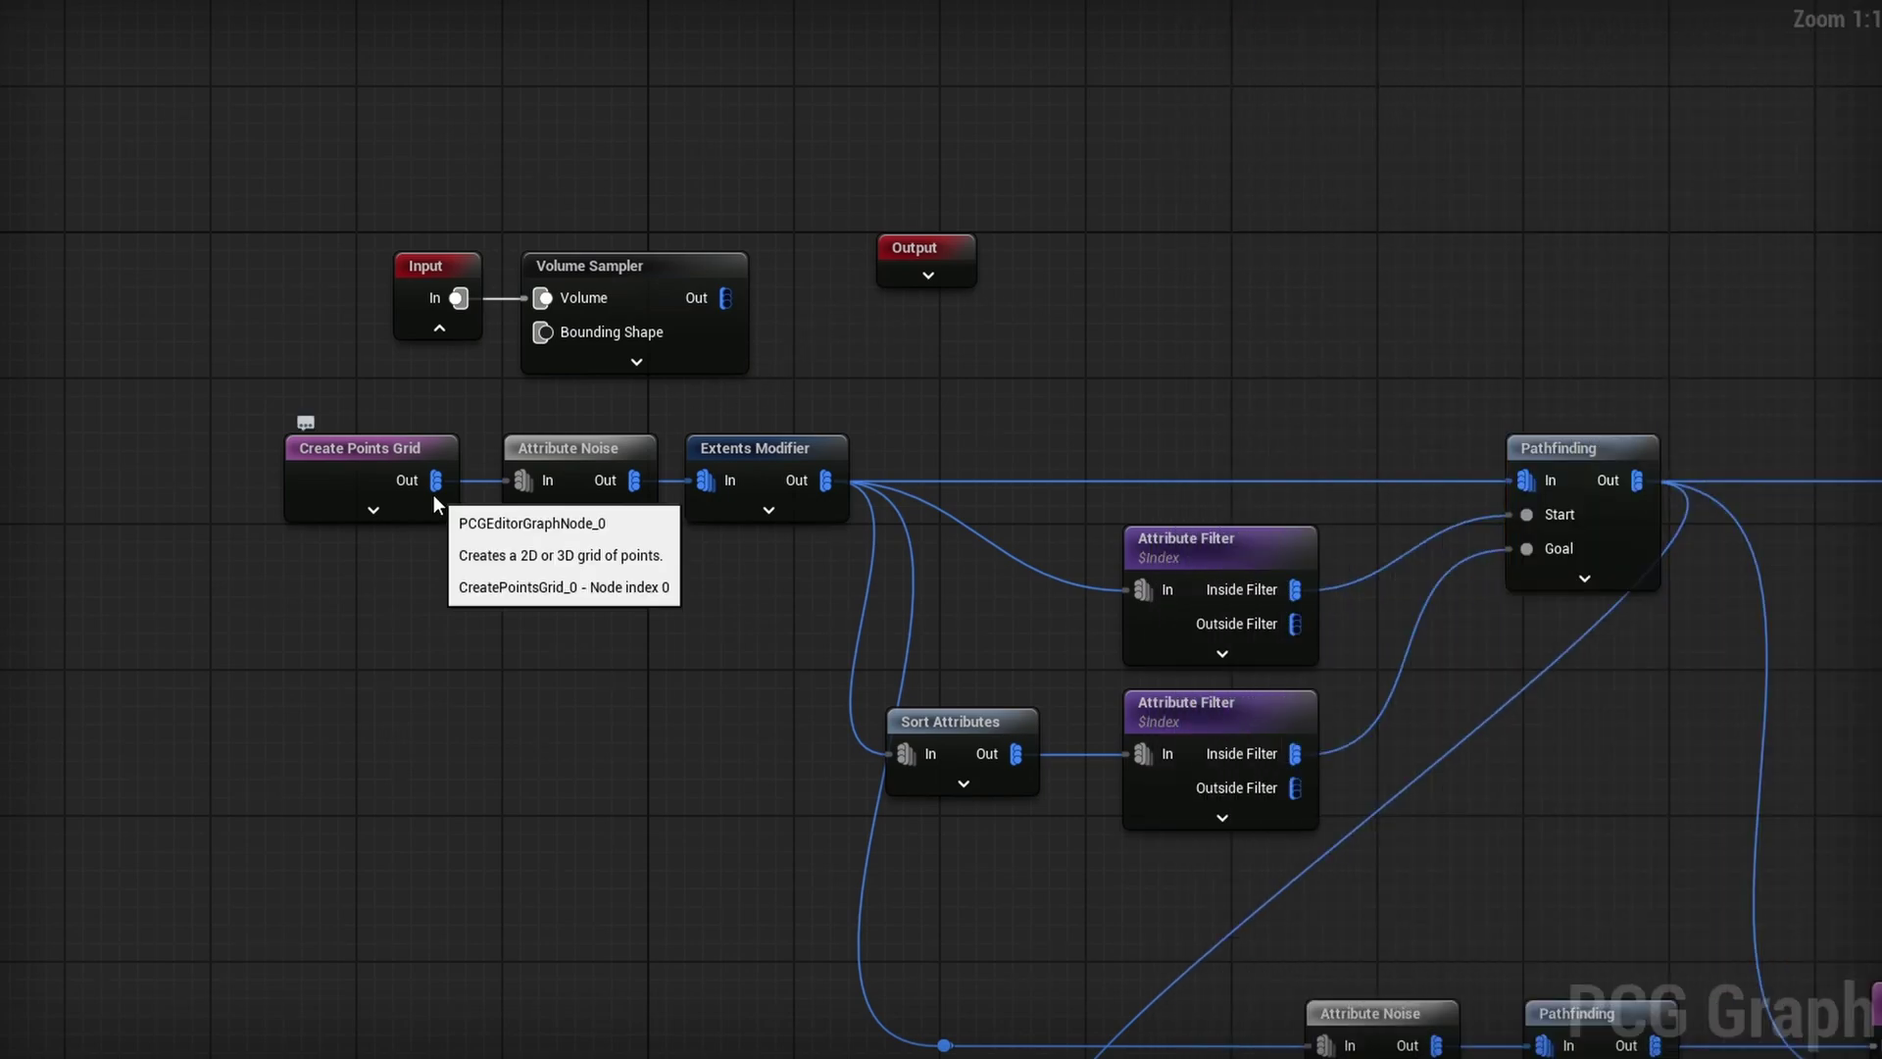
ctrl+drag(435, 483, 352, 494)
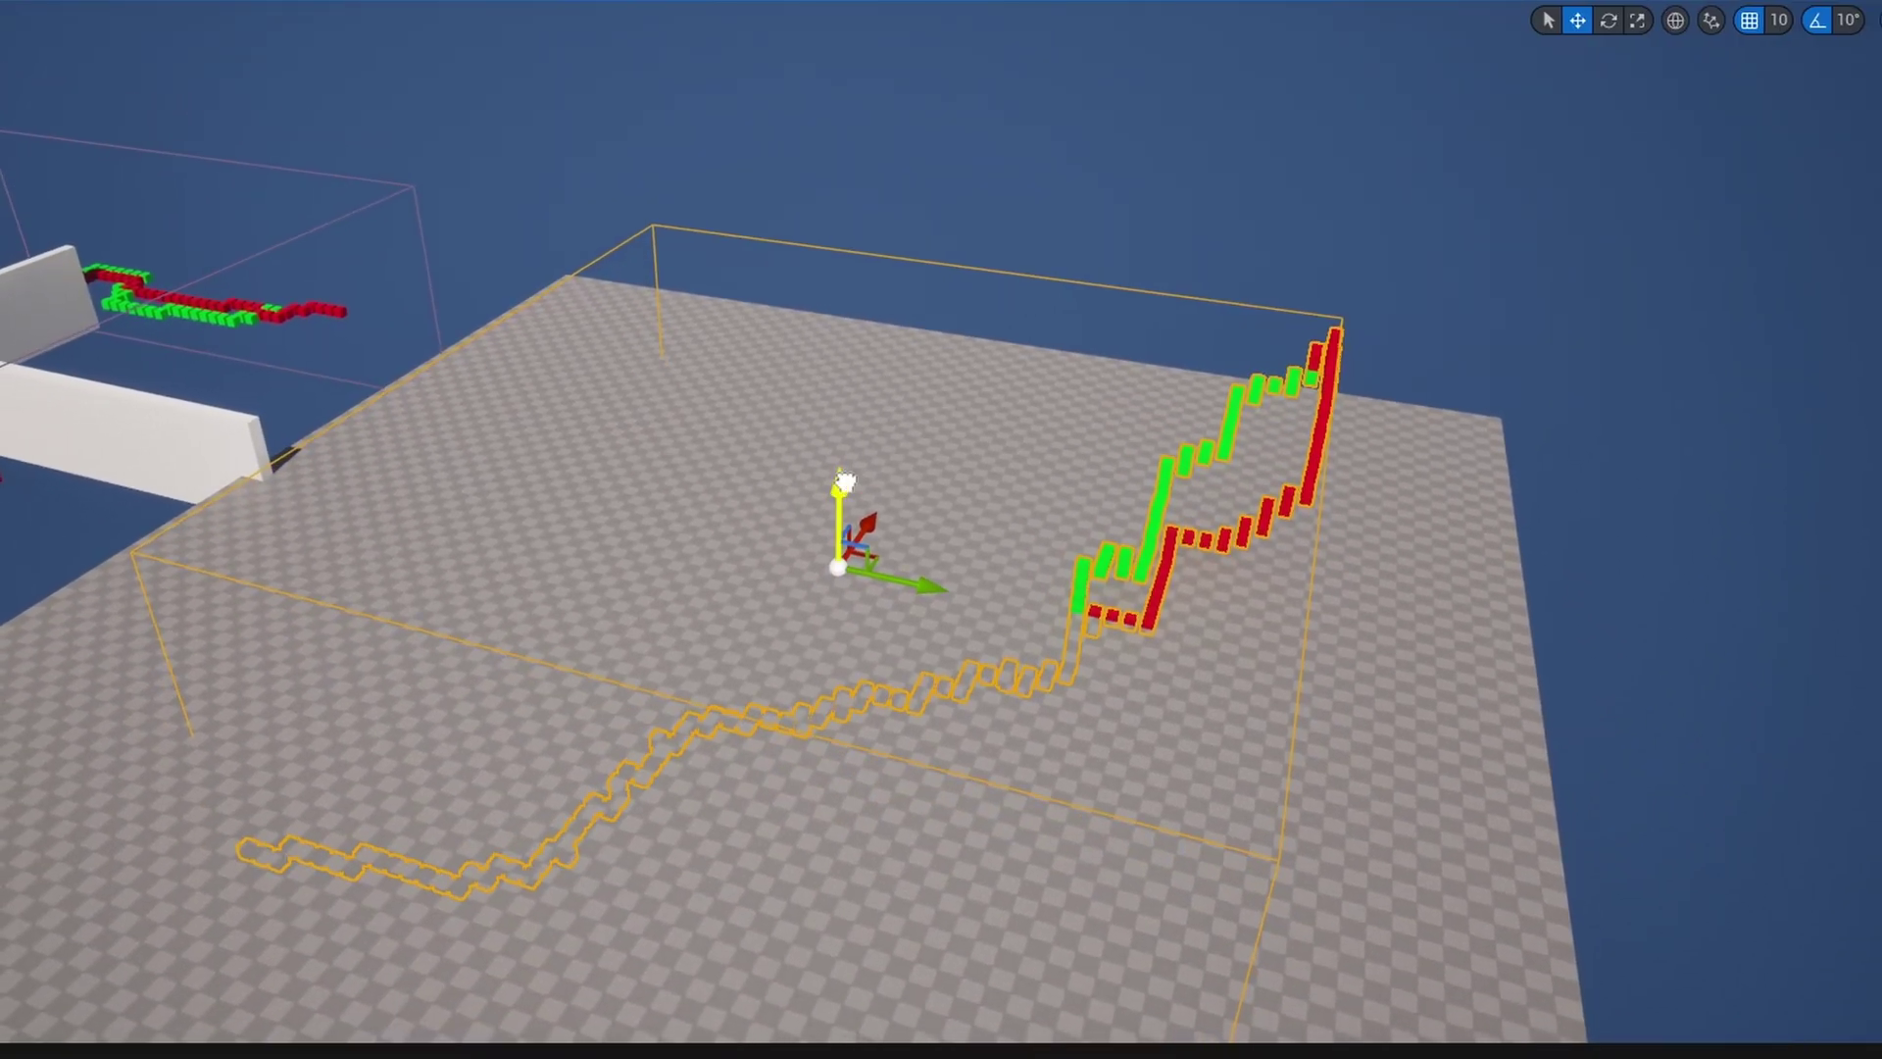
Step: Raise the 3D pathfinding volume above the floor and shift it horizontally to regenerate its paths
drag(845, 480, 860, 290)
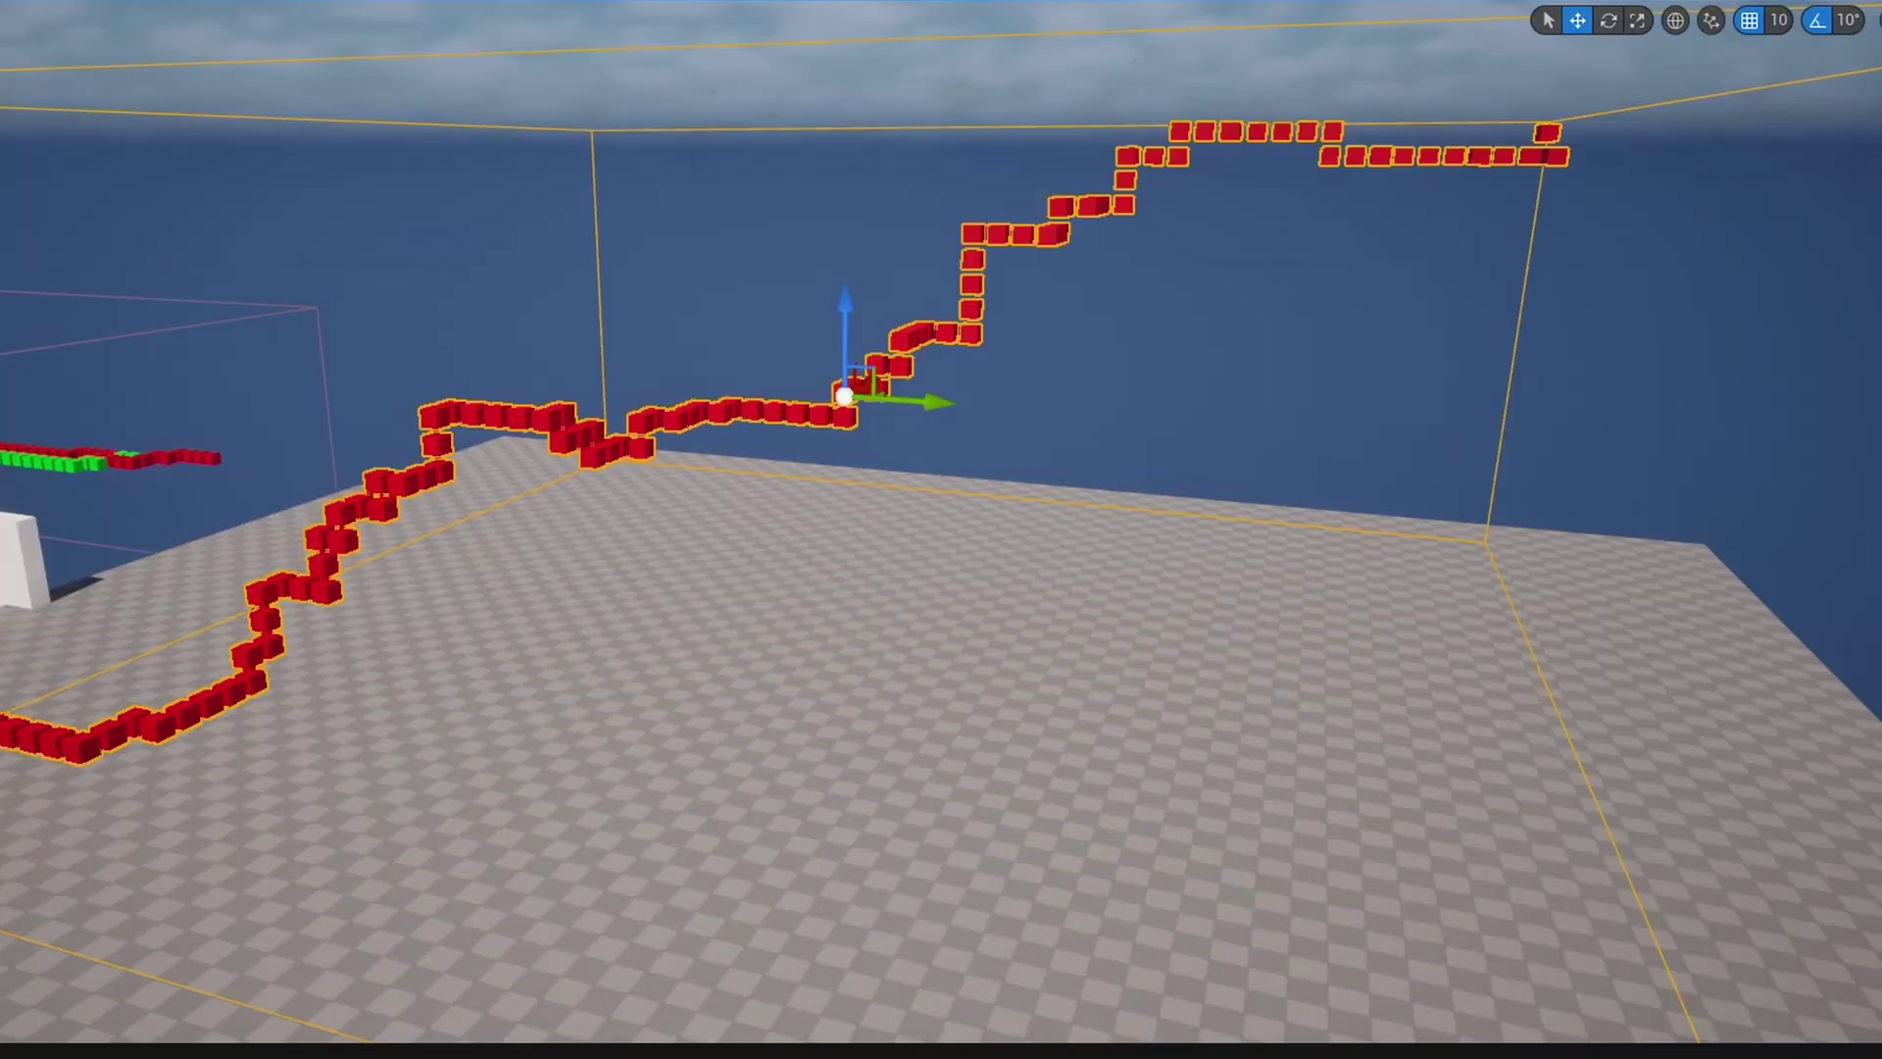
right_drag(1218, 631, 1059, 647)
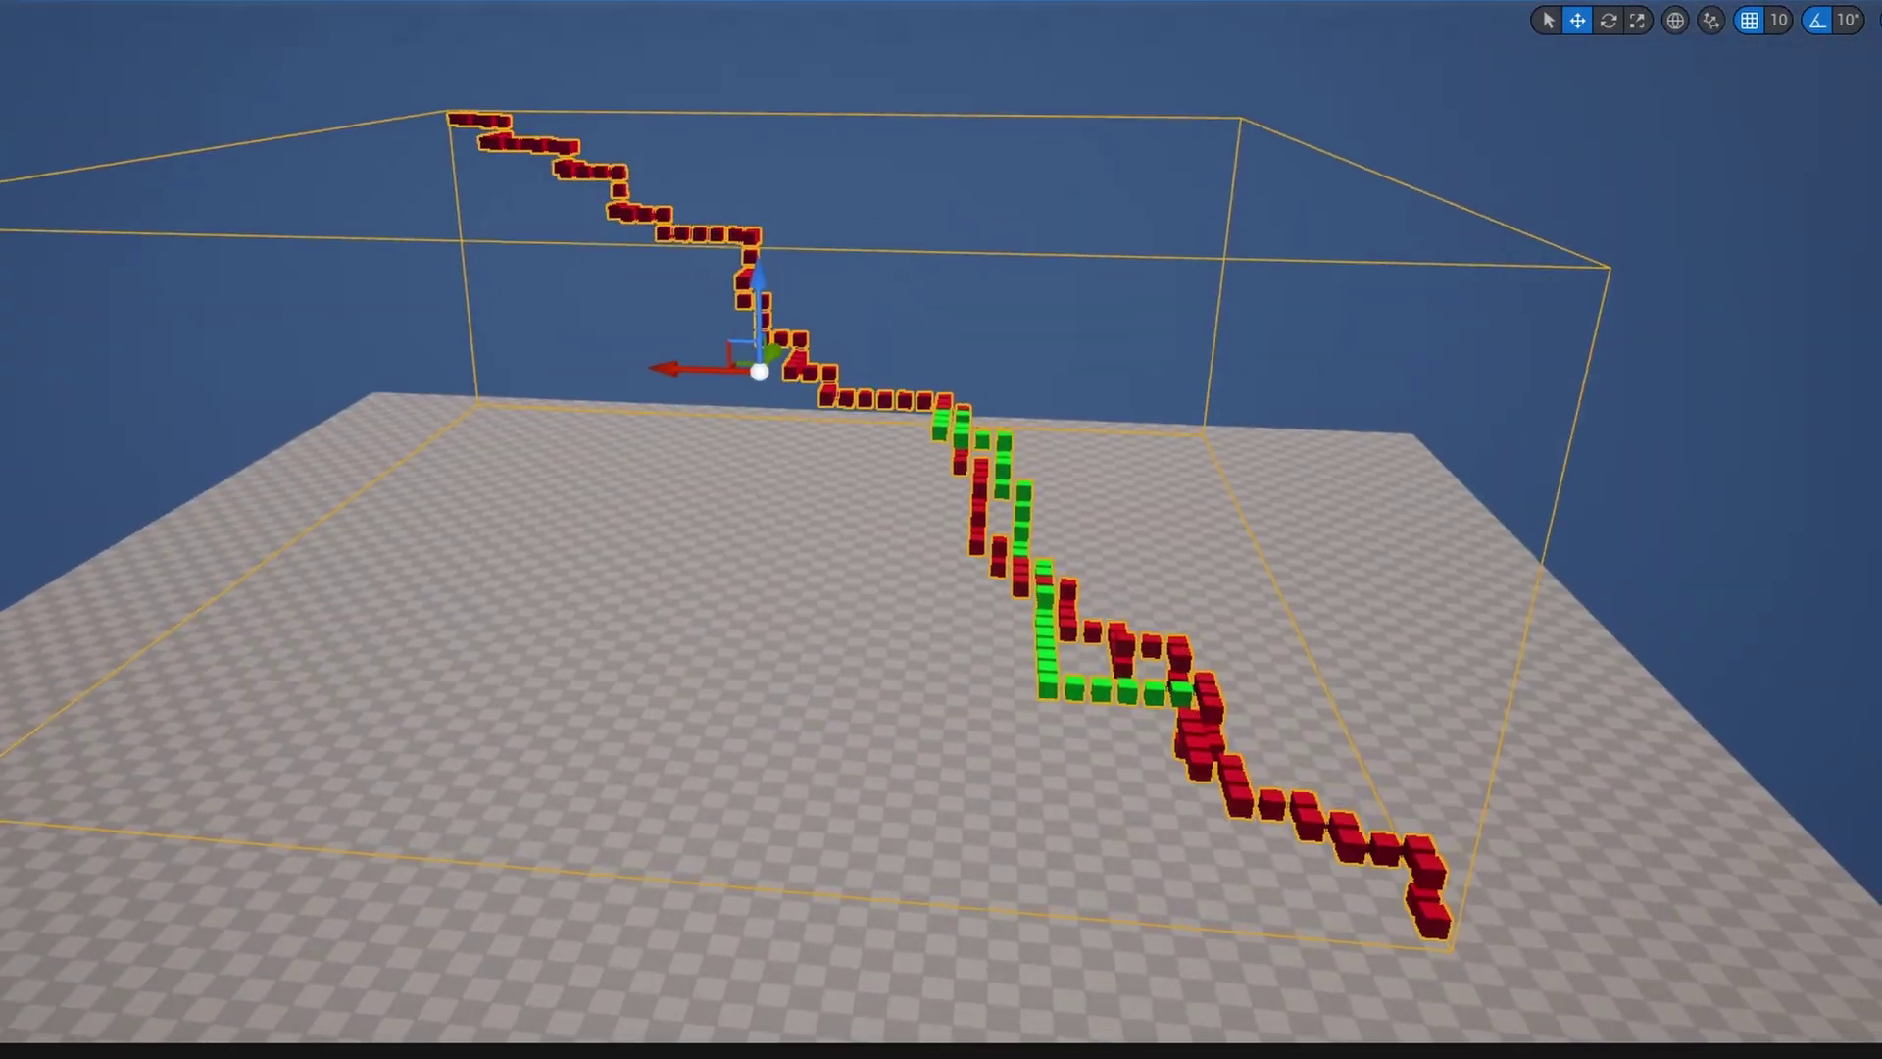
mouse_move(915, 349)
right_down()
mouse_move(918, 416)
mouse_move(916, 349)
right_up()
drag(770, 376, 703, 366)
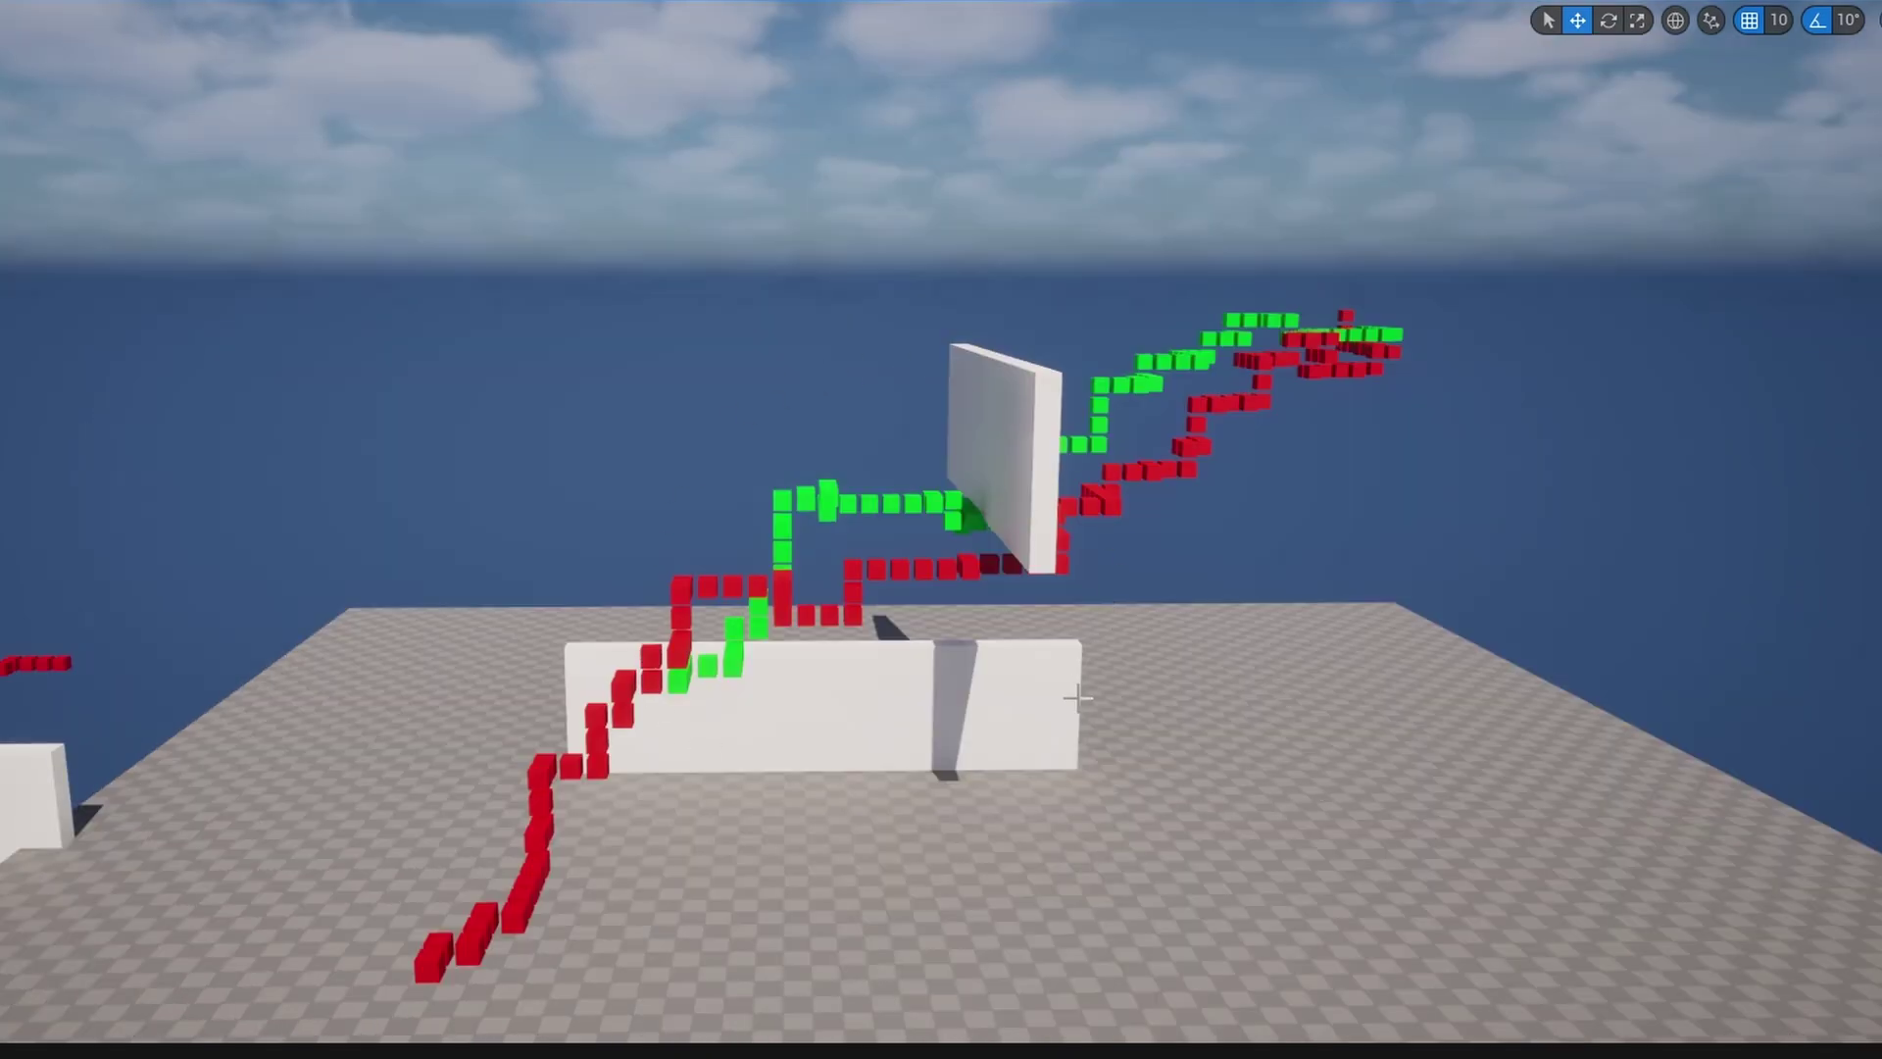
Step: Inspect how the red and green 3D paths climb through the volume and around the walls
right_drag(1078, 698, 919, 623)
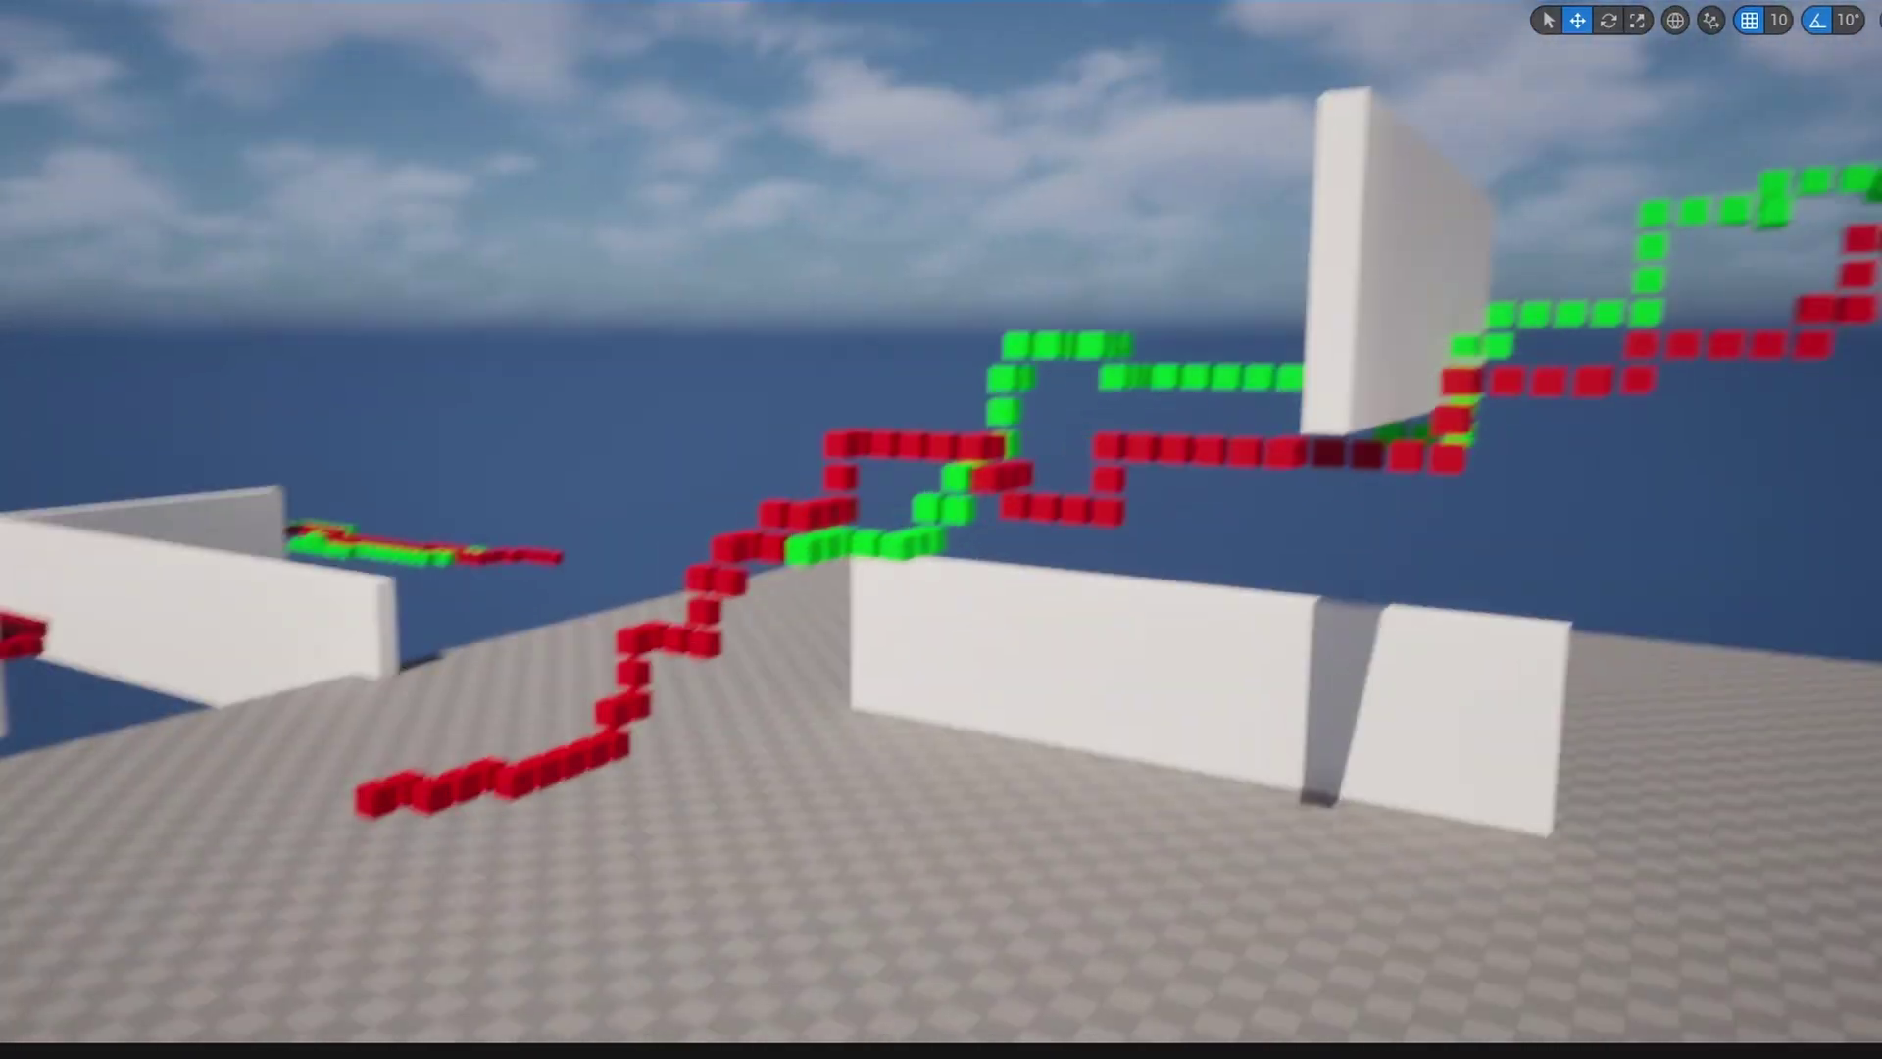
right_drag(843, 353, 773, 375)
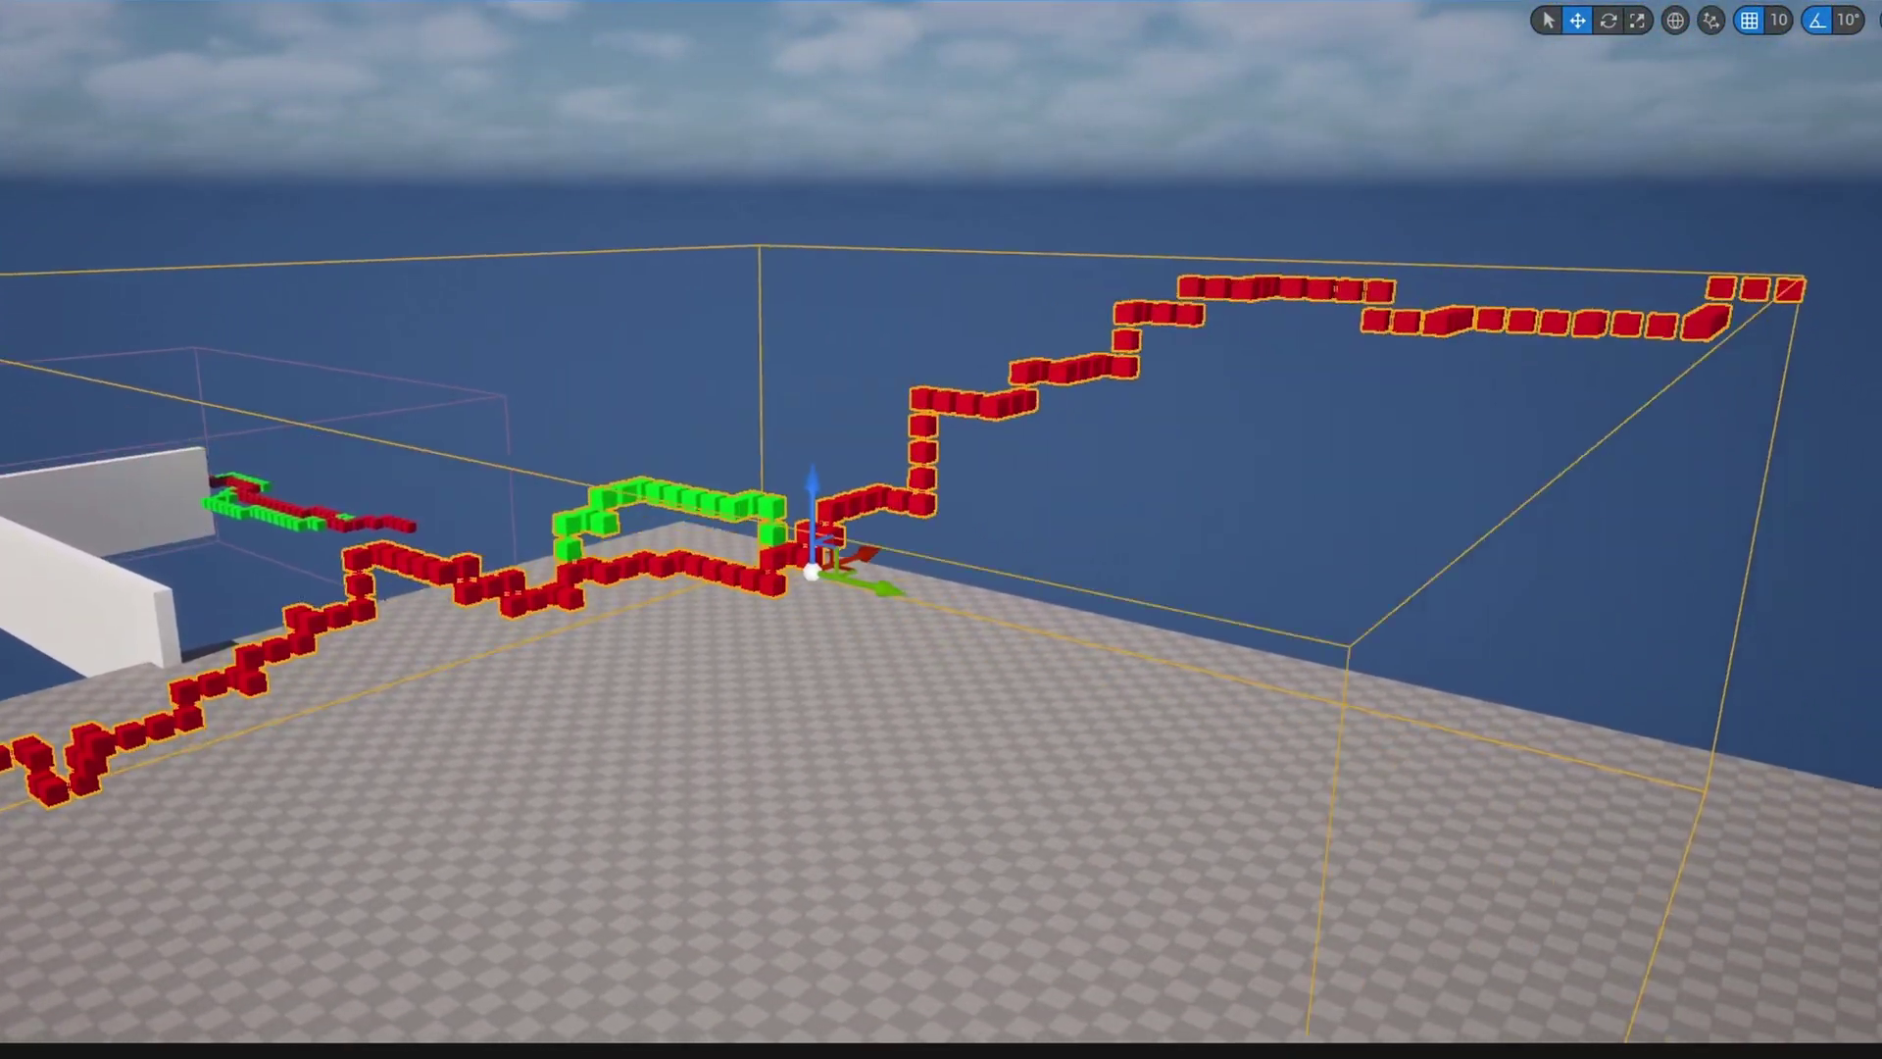
middle_drag(268, 812, 187, 858)
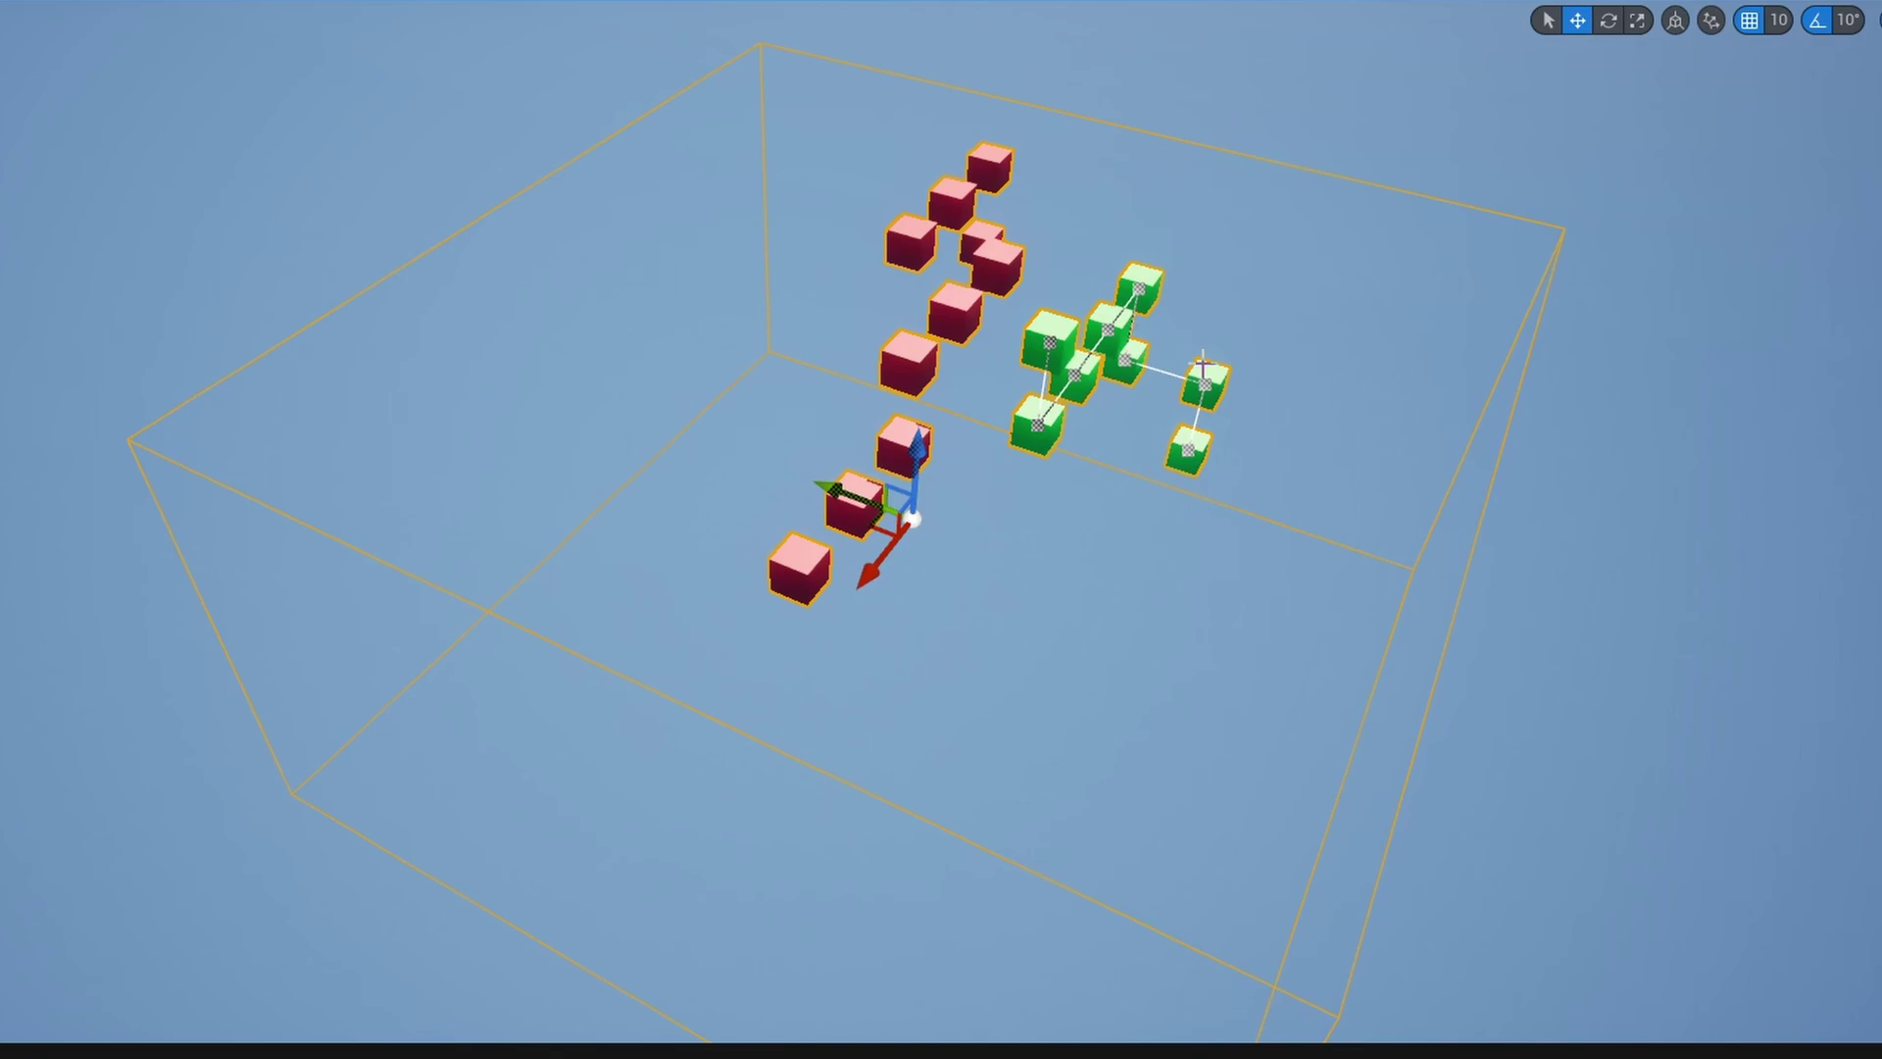
Step: Simulate the red and green cube example level and examine the two cube paths from several angles
right_drag(715, 528, 715, 527)
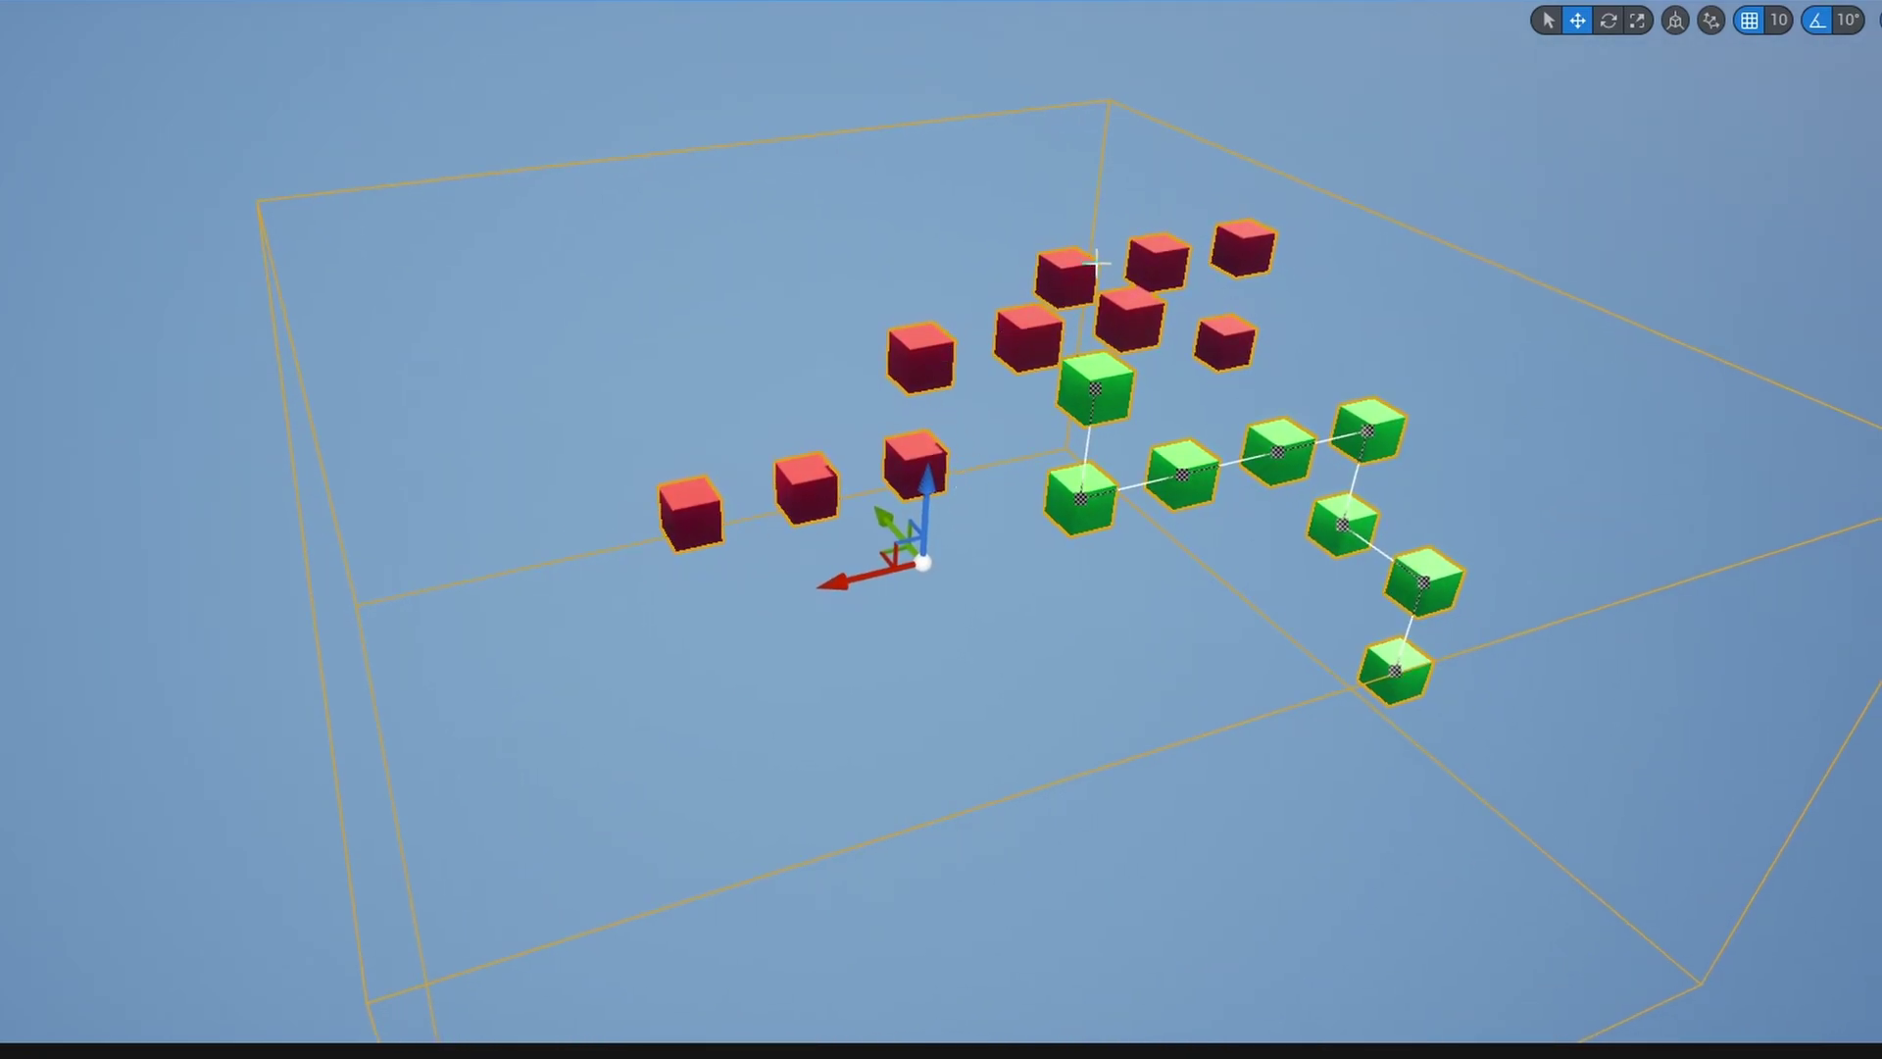
right_drag(1102, 273, 1101, 273)
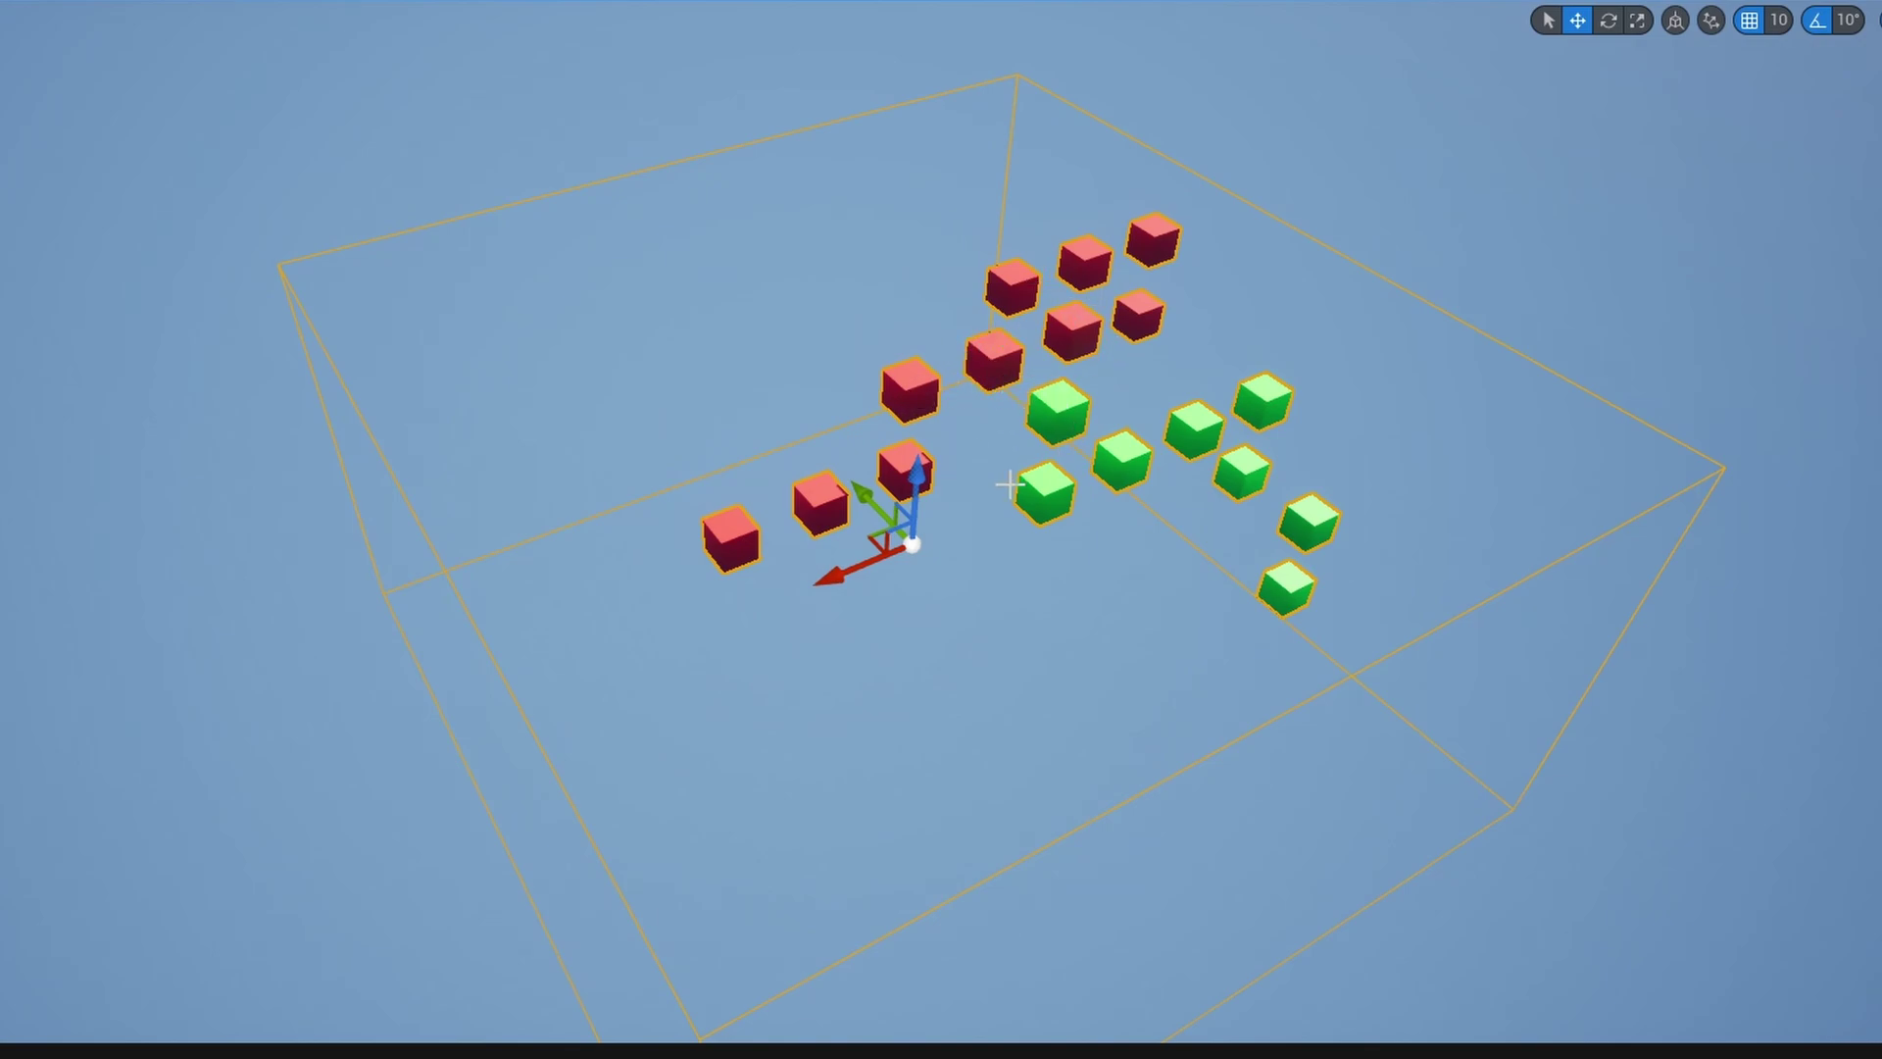
click(161, 8)
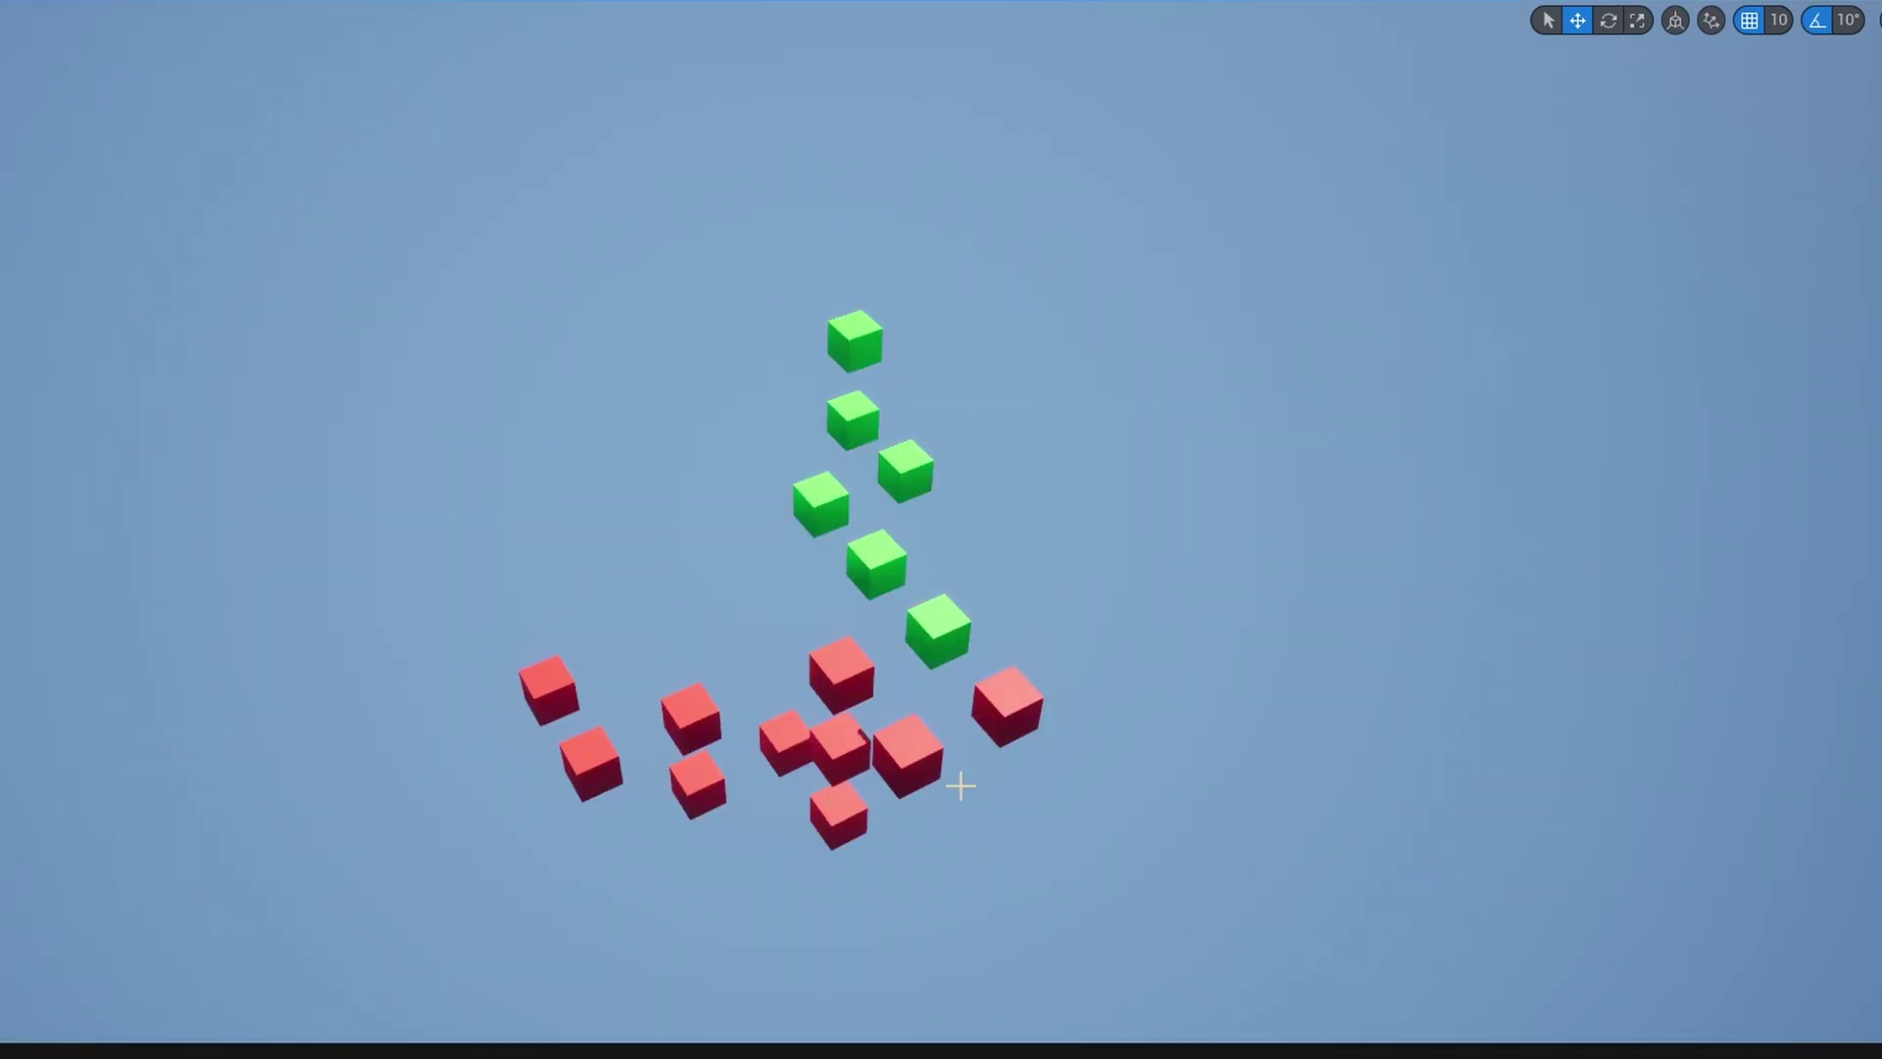
alt+drag(960, 786, 663, 713)
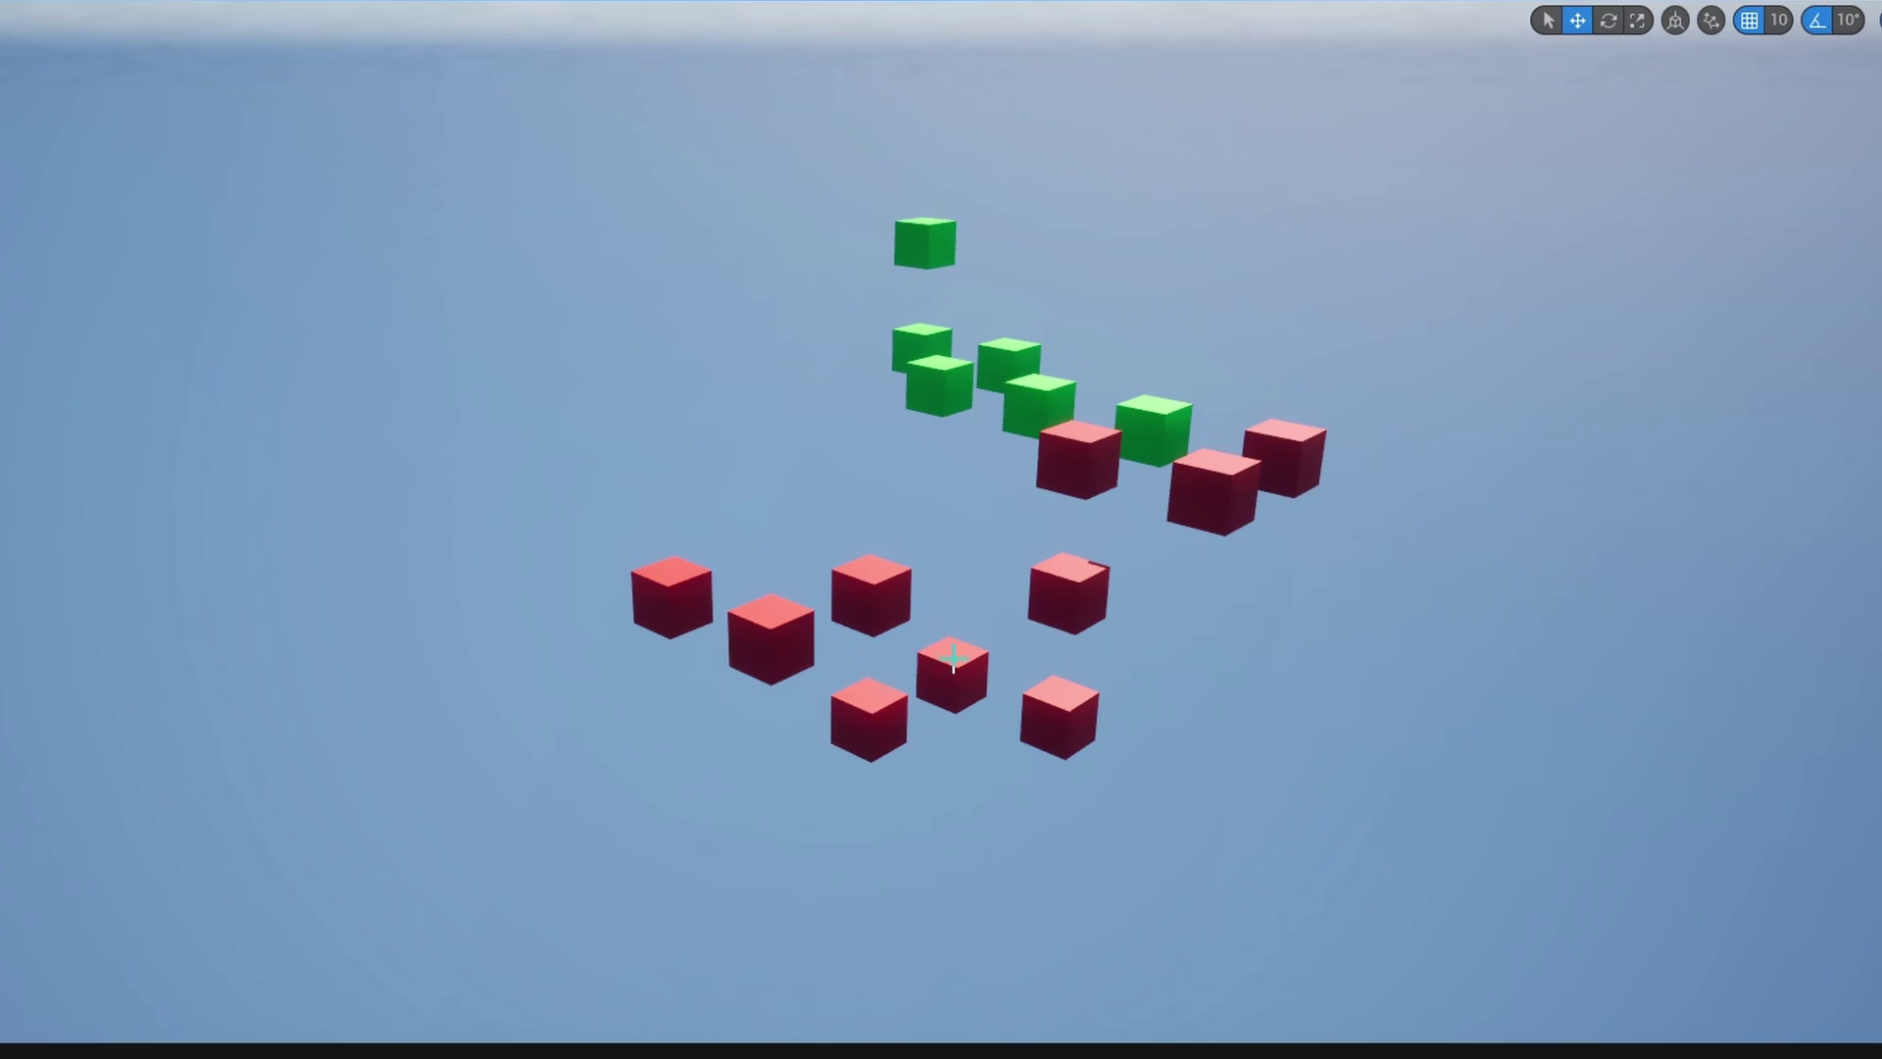
right_drag(1300, 447, 1018, 569)
key(Escape)
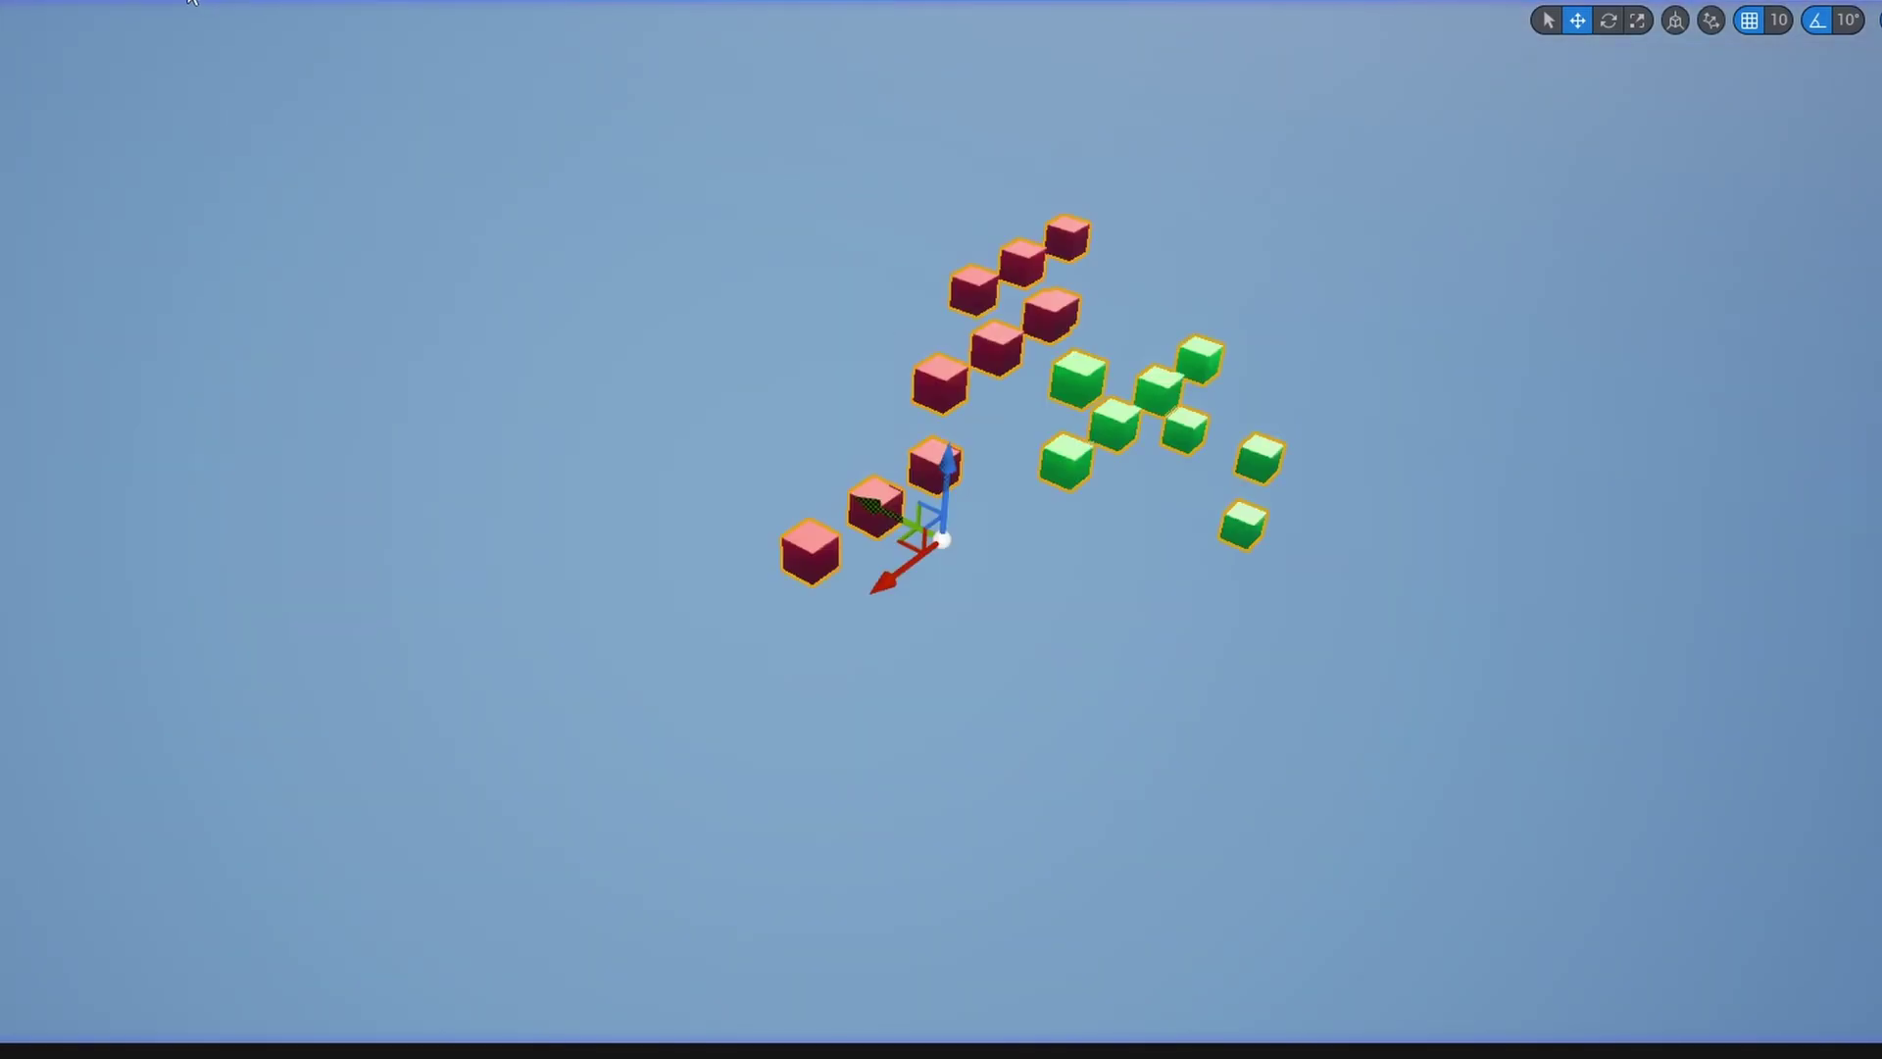
Step: Restart the simulation twice and compare the regenerated red and green cube layouts
key(alt+s)
right_drag(1018, 569, 774, 470)
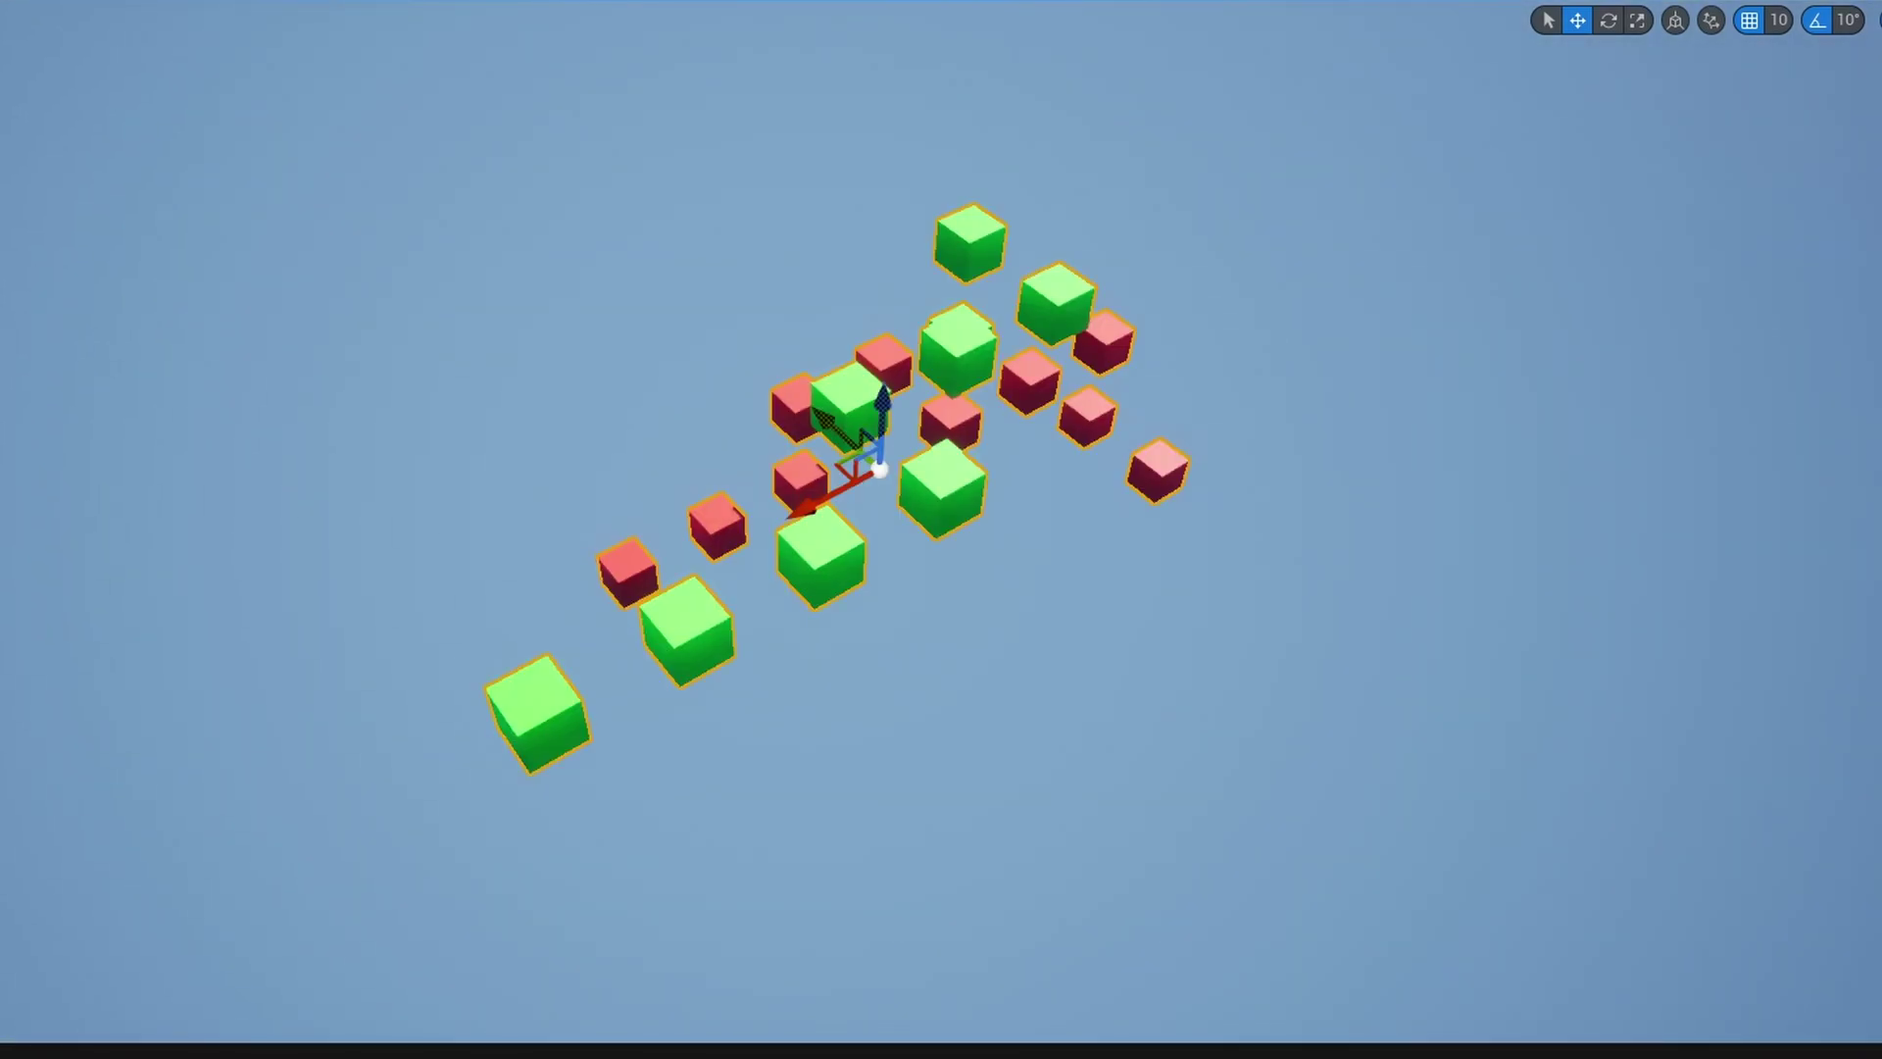
key(Escape)
key(alt+s)
right_drag(412, 281, 397, 176)
right_drag(397, 177, 385, 152)
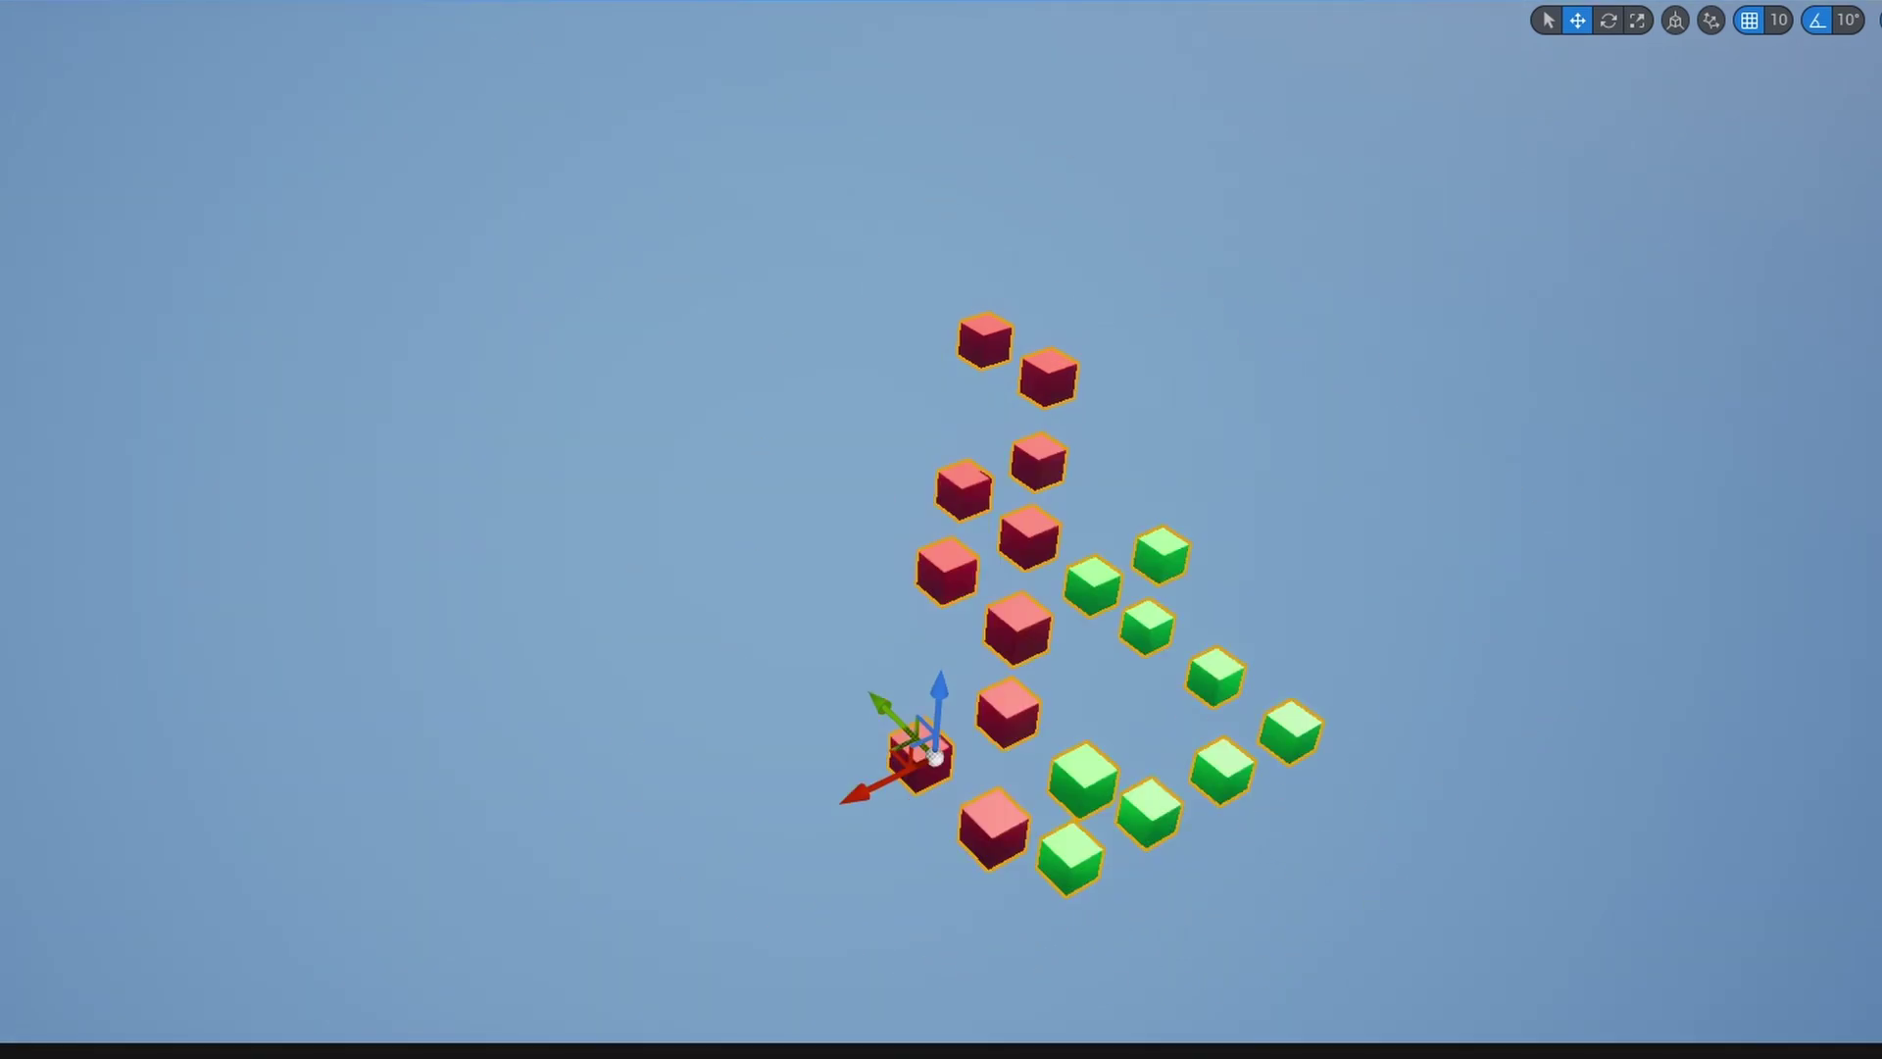
click(245, 1)
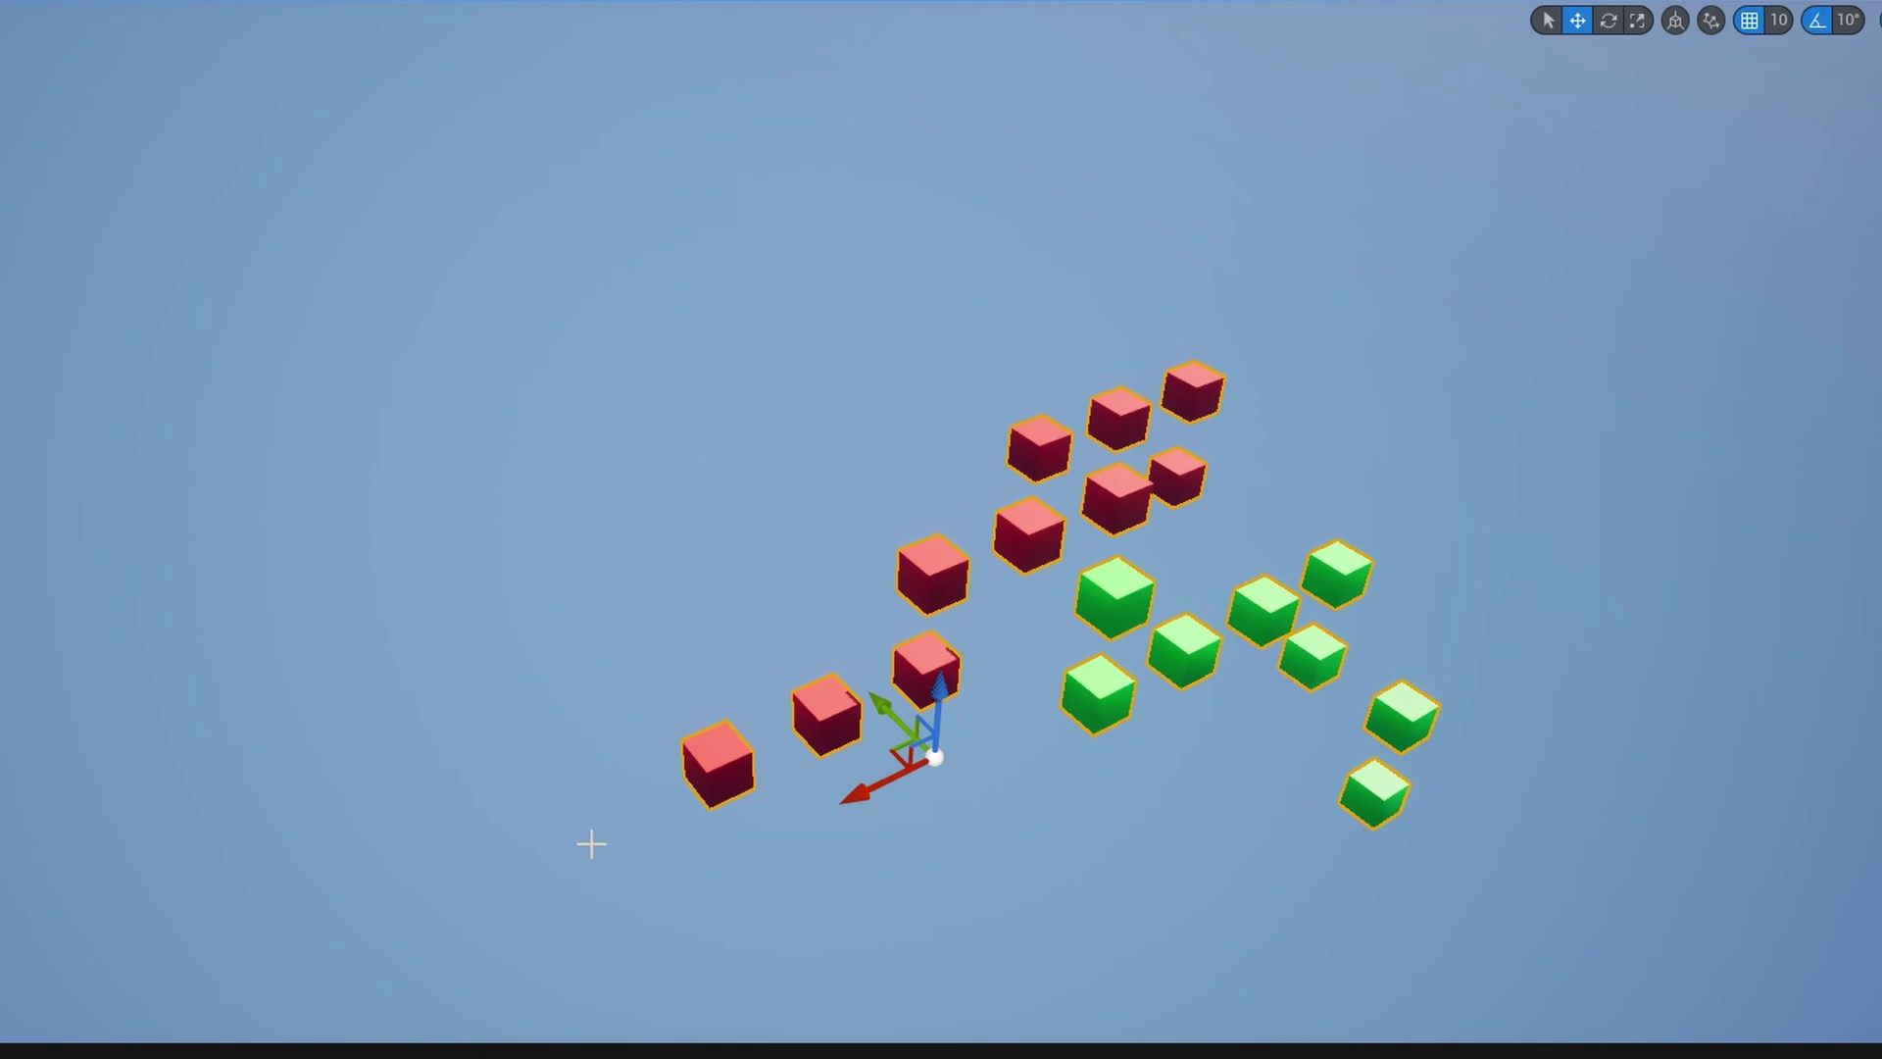